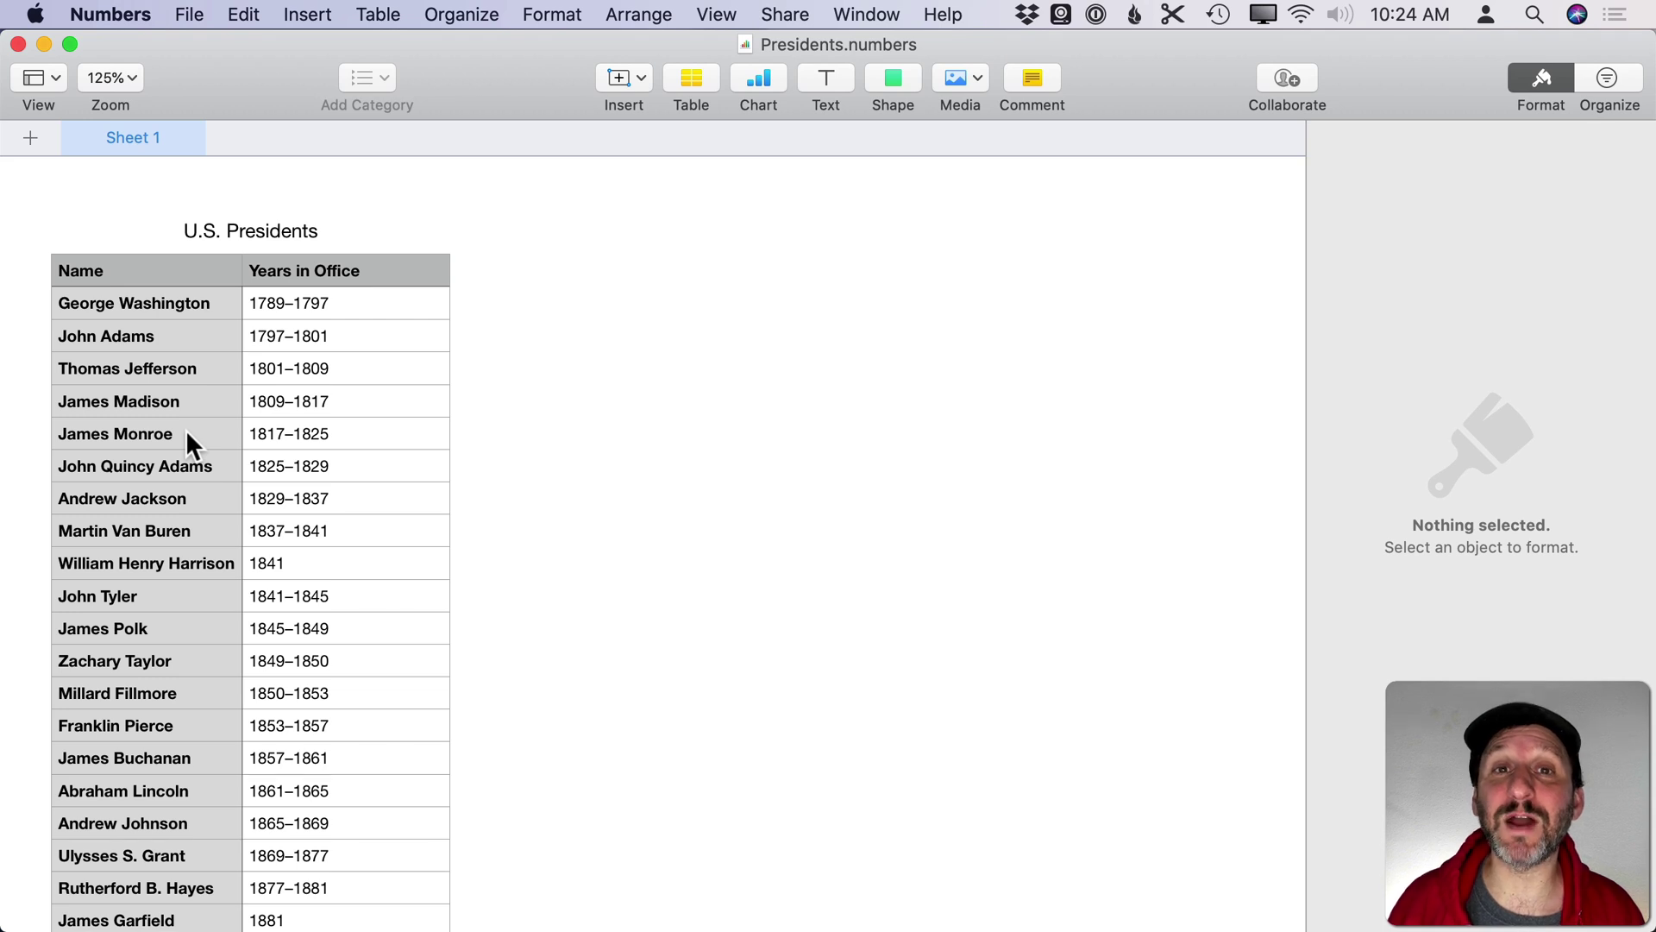
# Step: Insert six empty columns between the Name and Years in Office columns
pyautogui.click(314, 266)
pyautogui.click(343, 183)
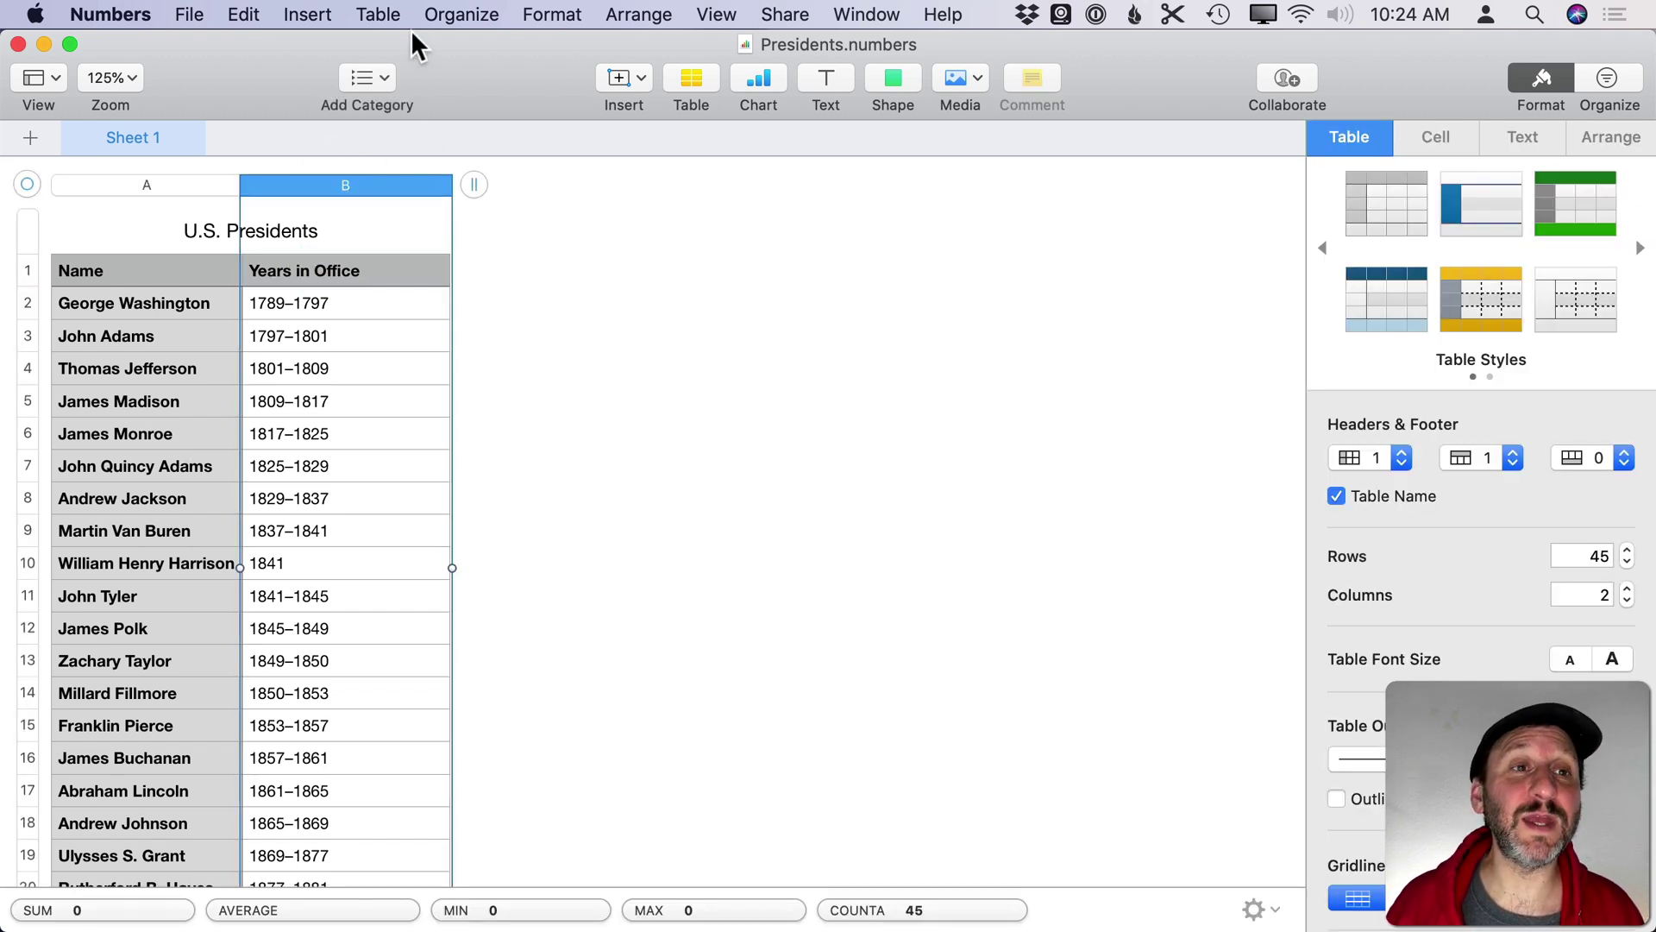
pyautogui.click(380, 14)
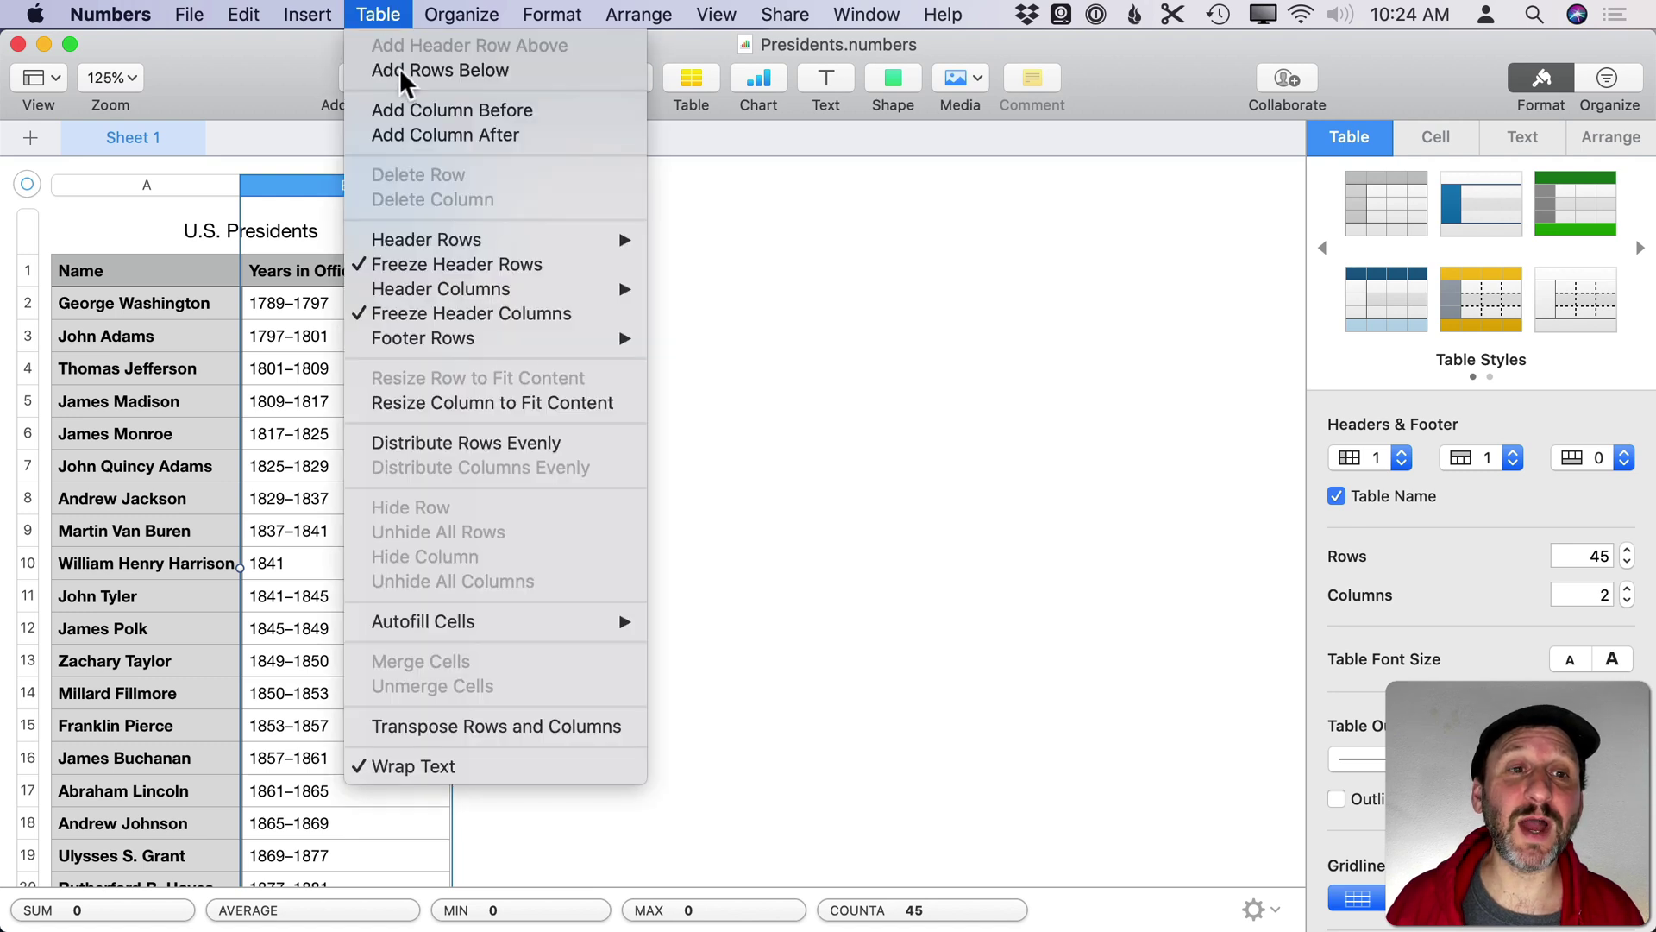
pyautogui.click(415, 110)
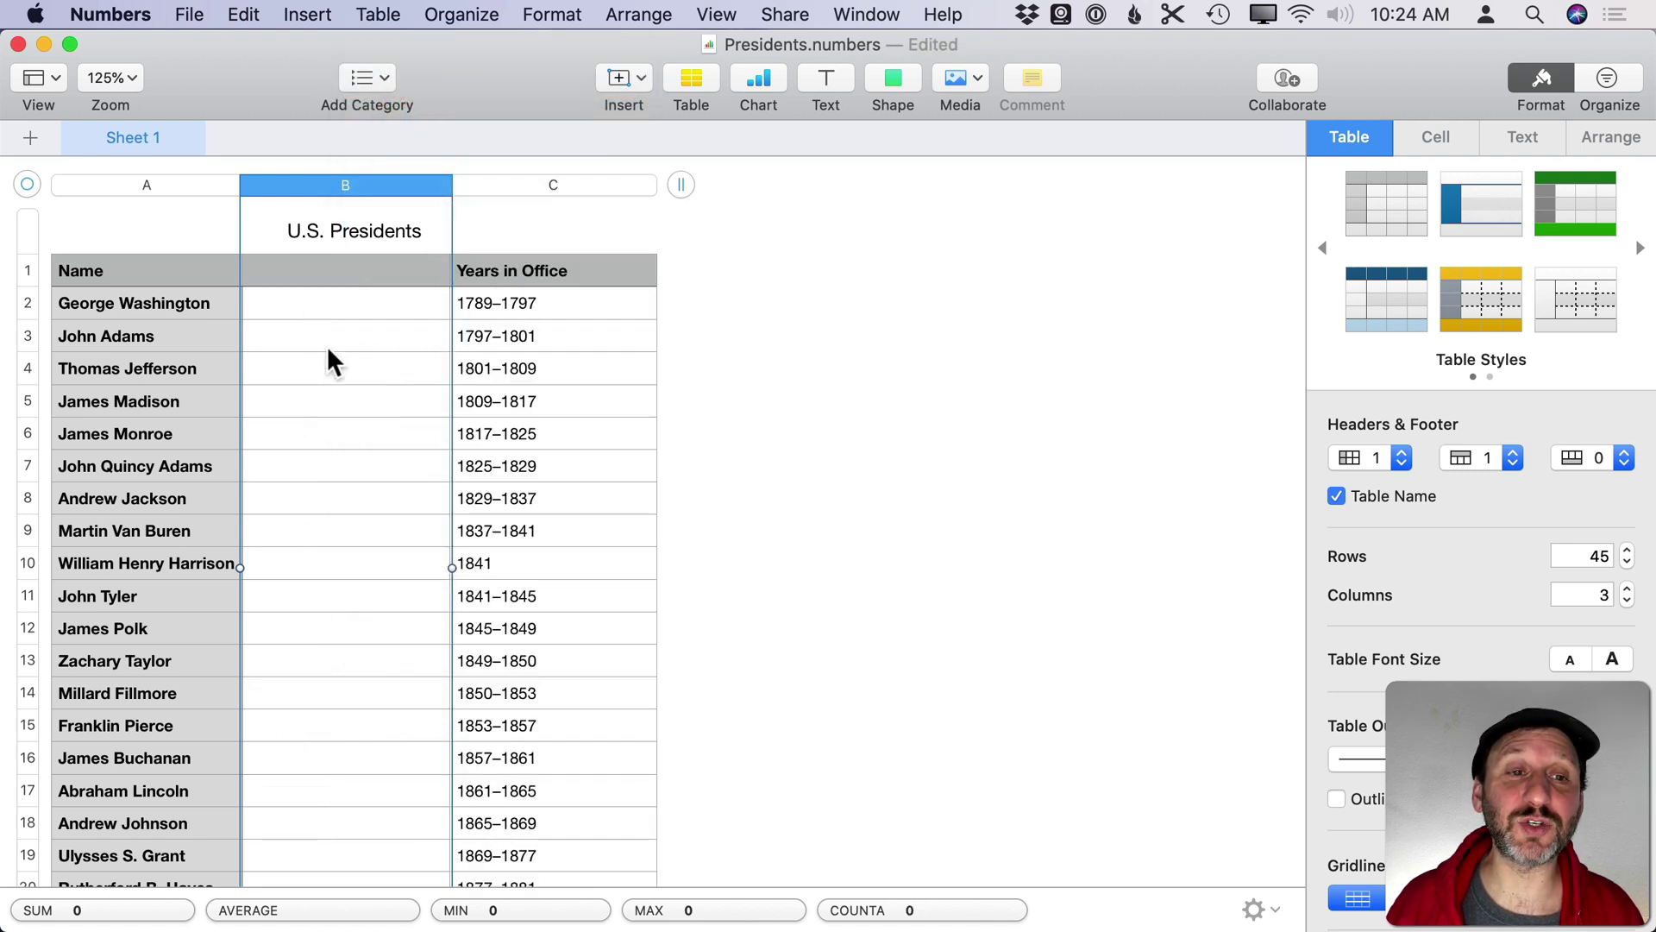
pyautogui.click(402, 18)
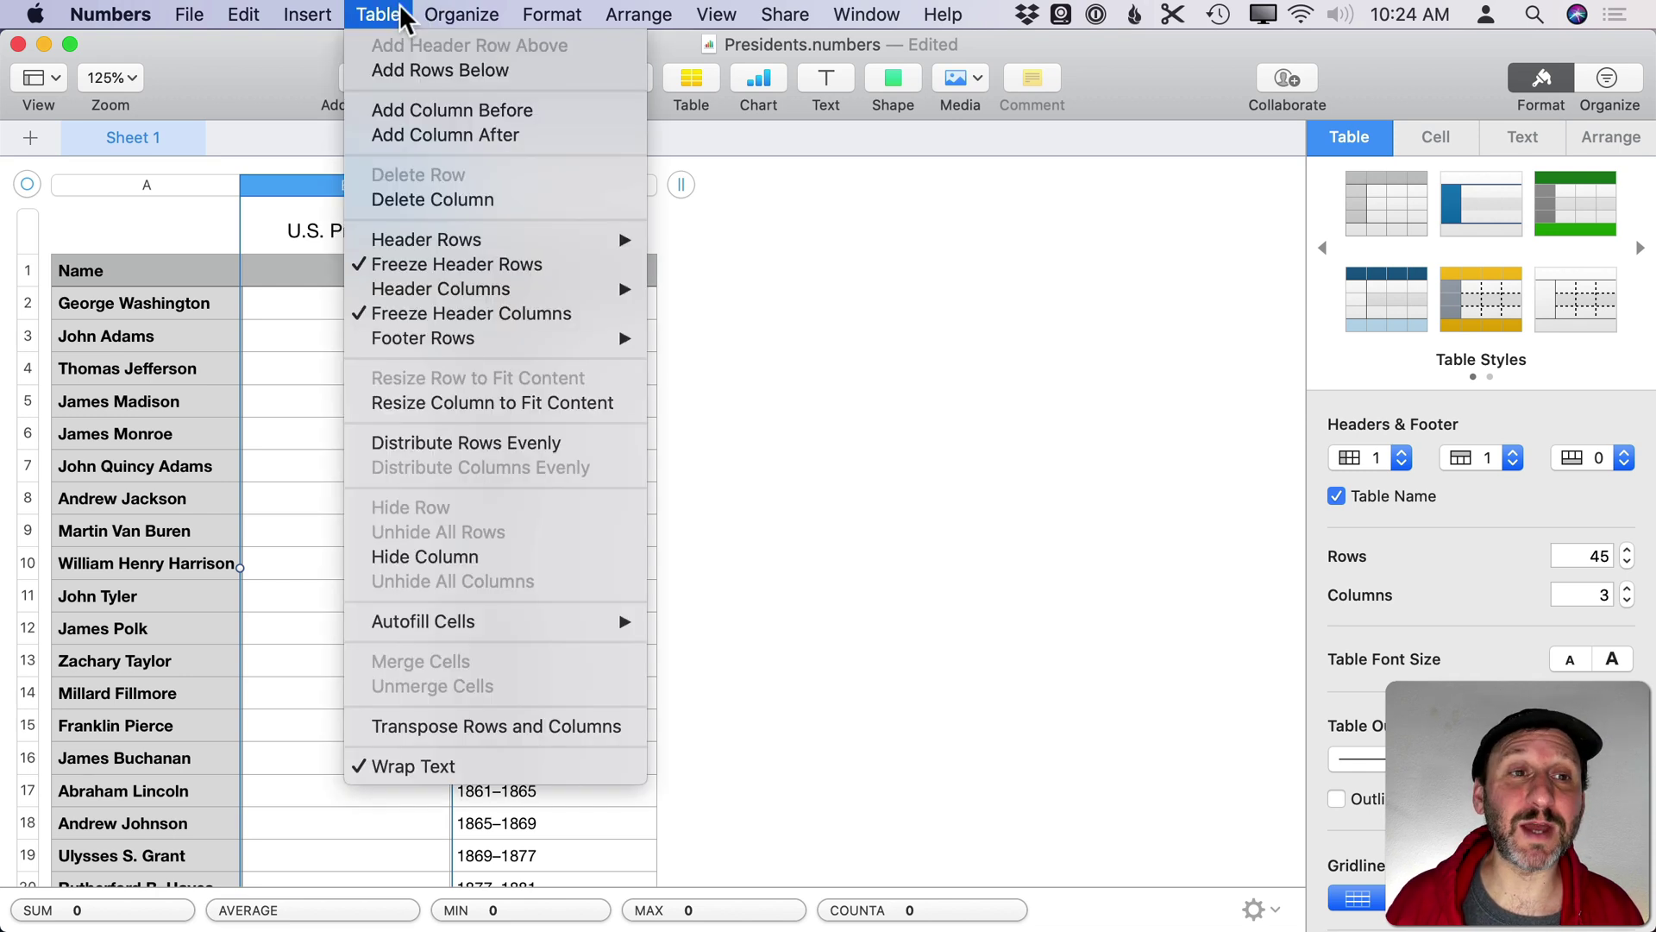
pyautogui.click(434, 135)
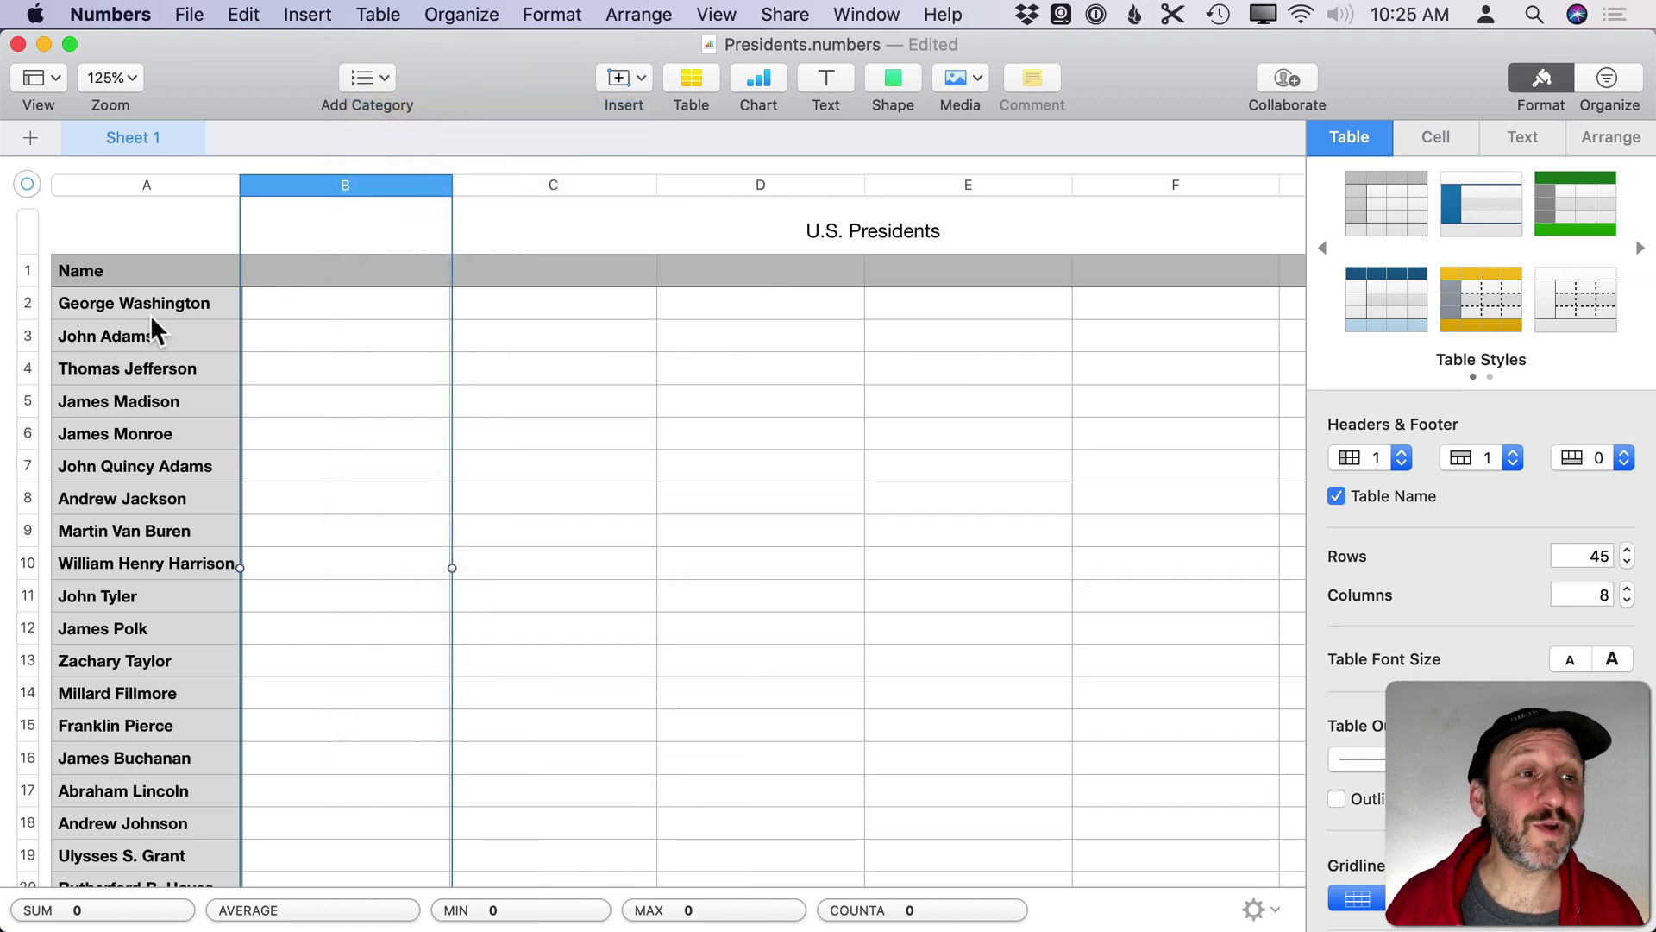
# Step: Start a FIND formula in cell D2 and show the FIND function's description among the text functions
pyautogui.click(192, 313)
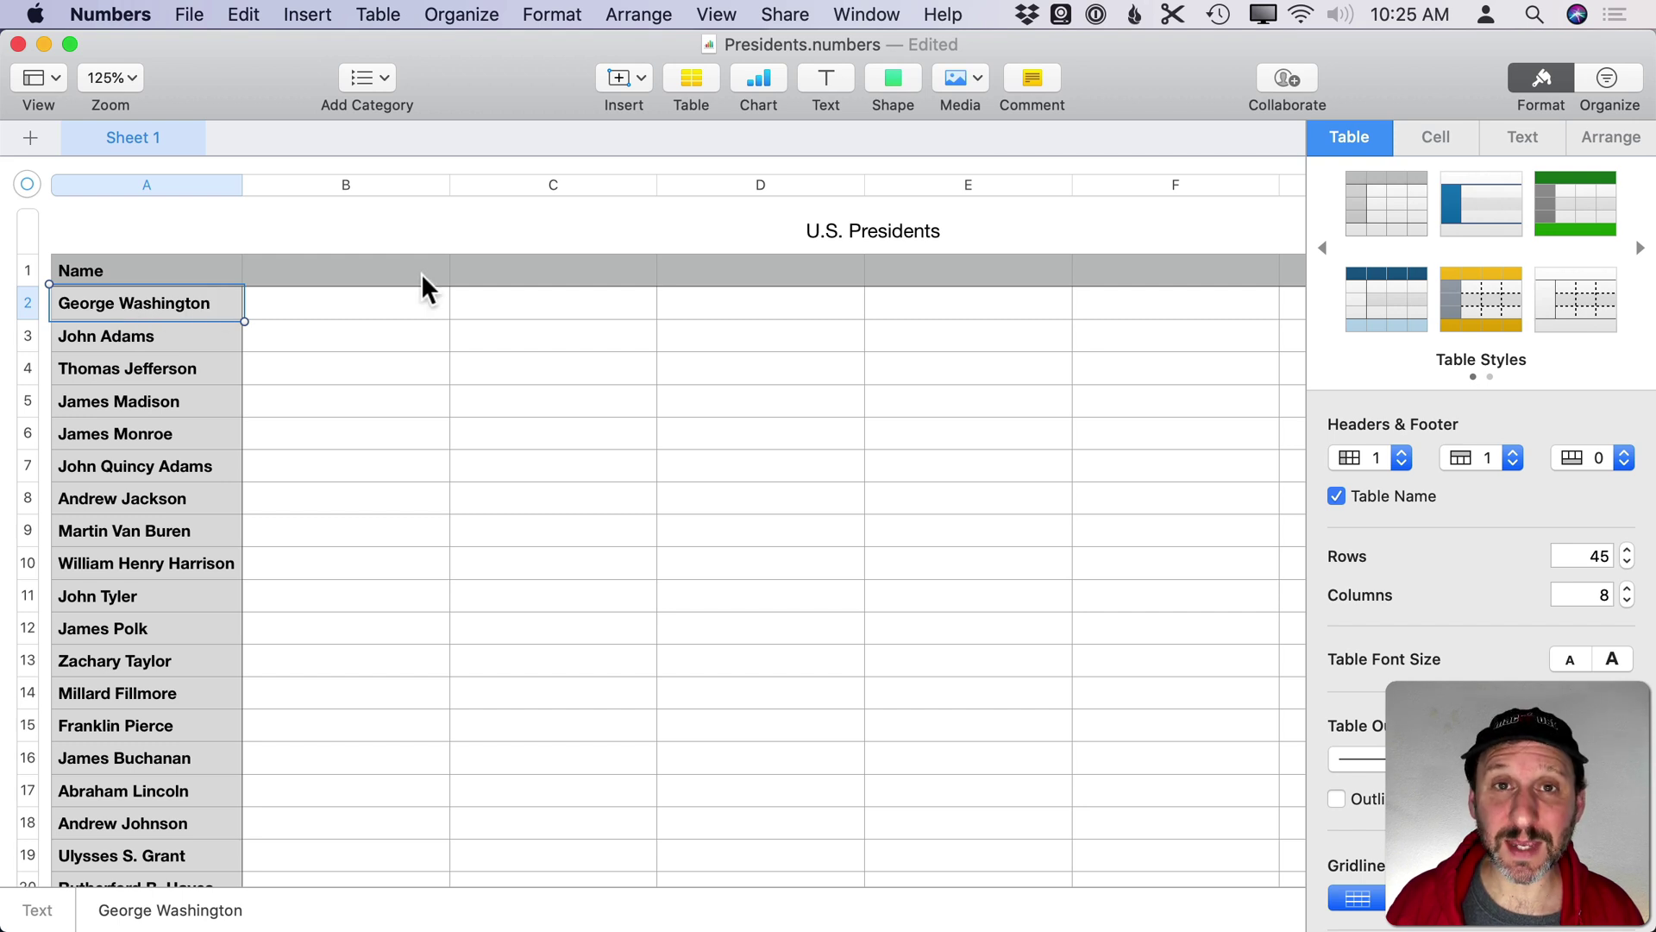
pyautogui.click(728, 300)
pyautogui.press('=')
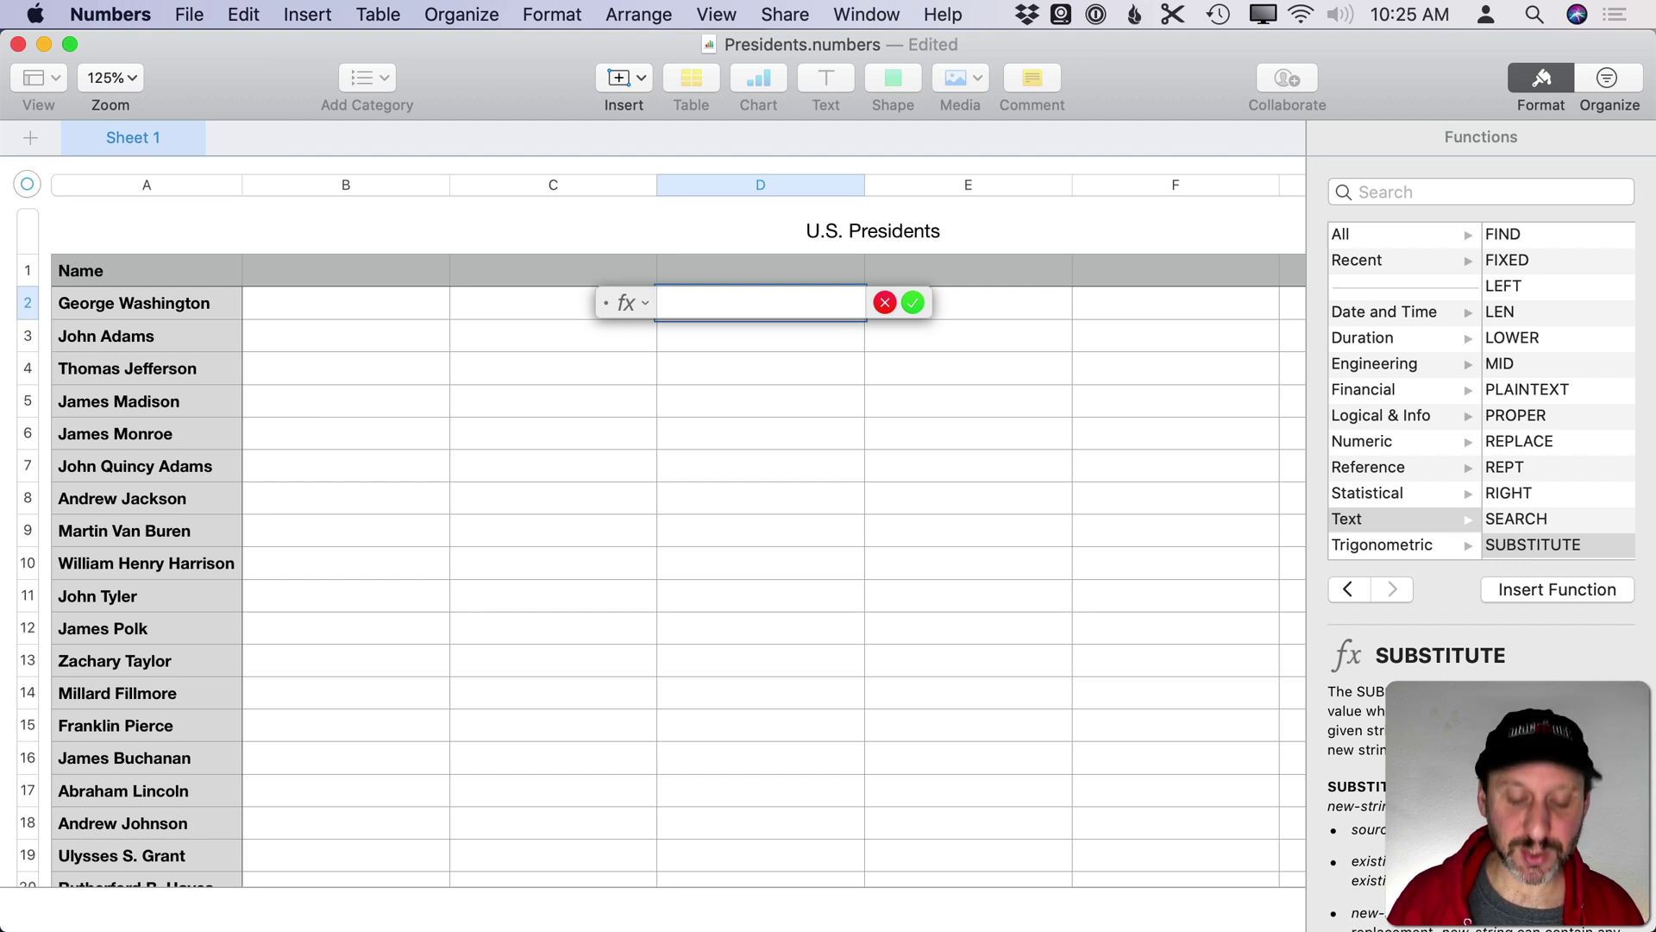
pyautogui.write('FIND(')
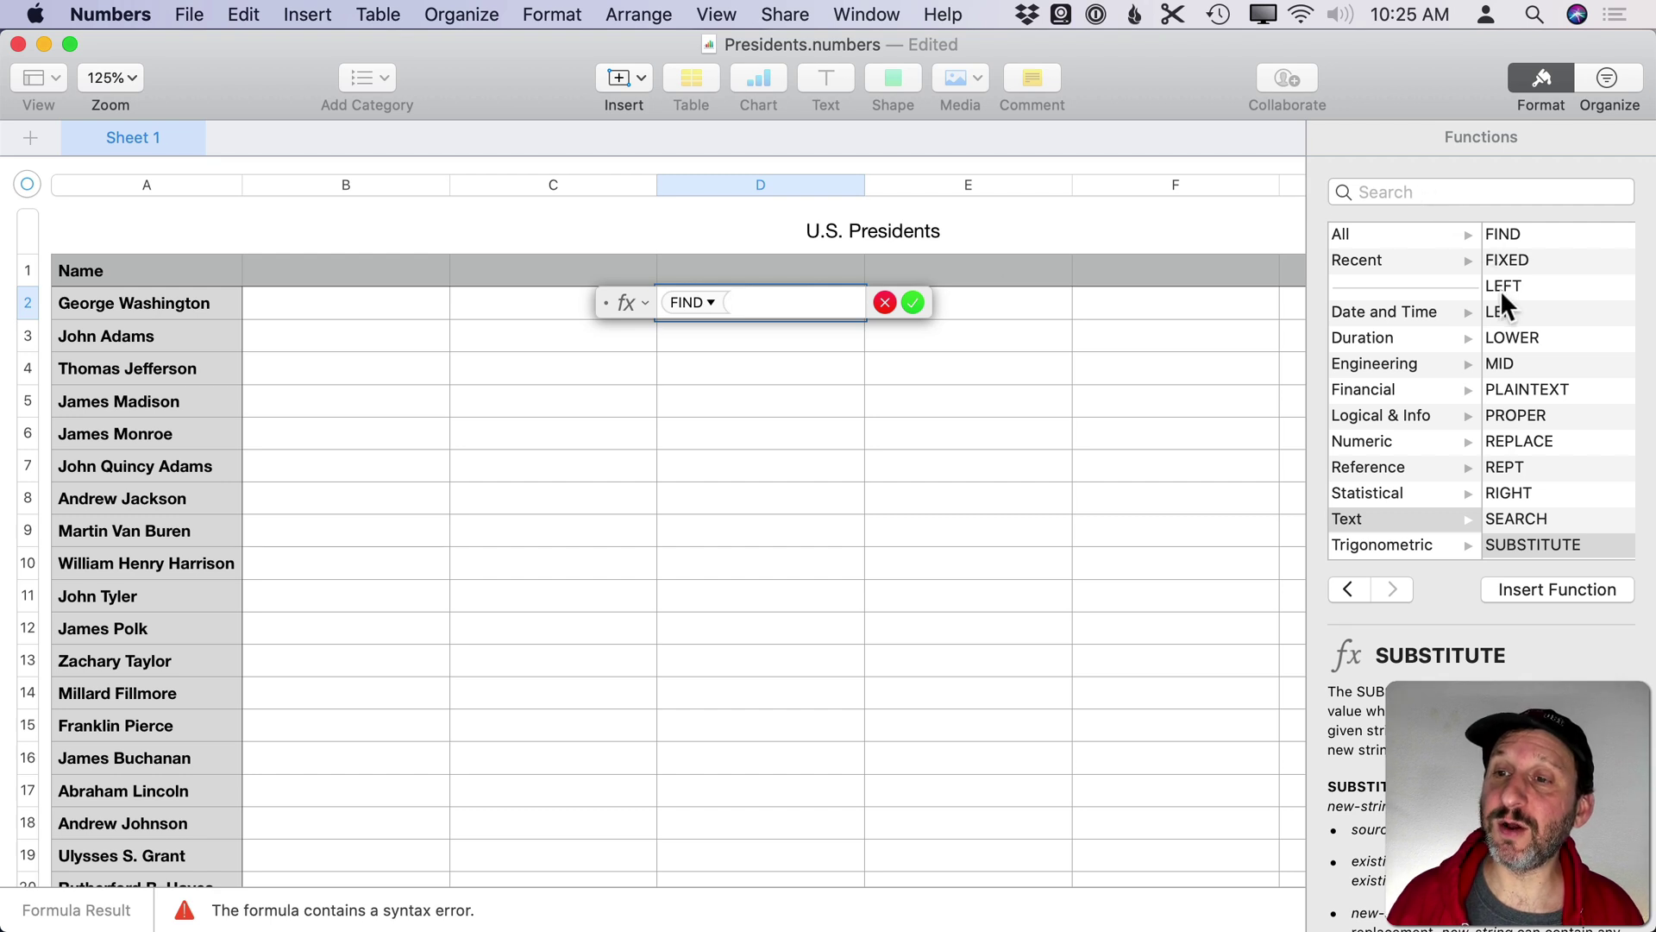
pyautogui.click(1351, 519)
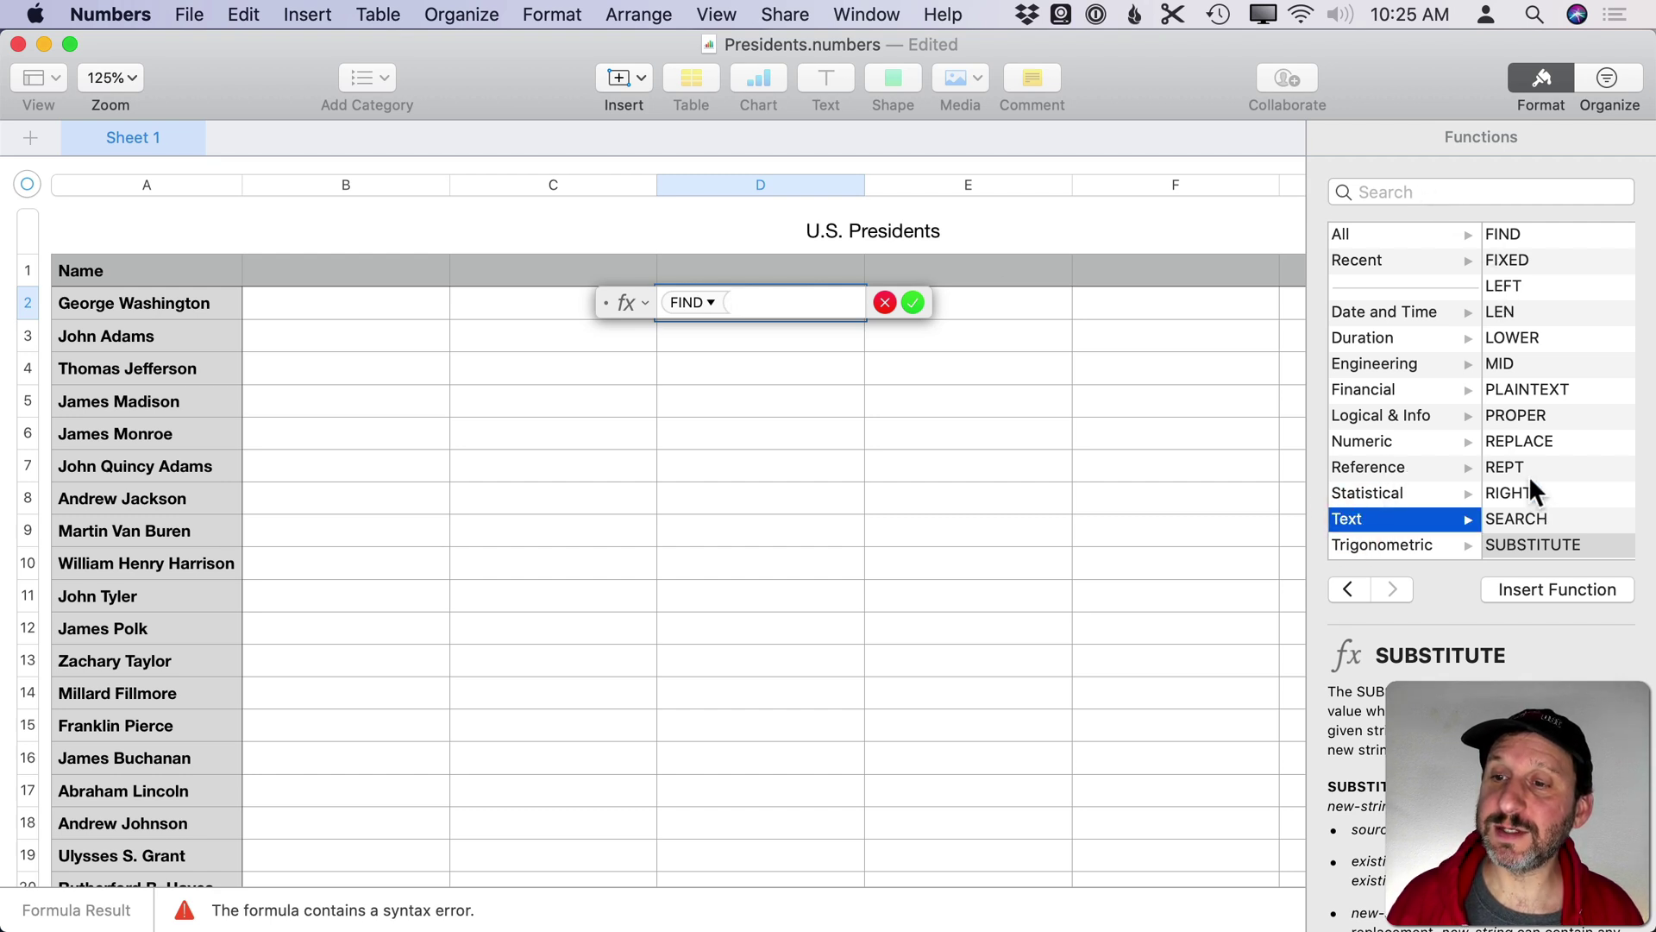
pyautogui.click(1514, 238)
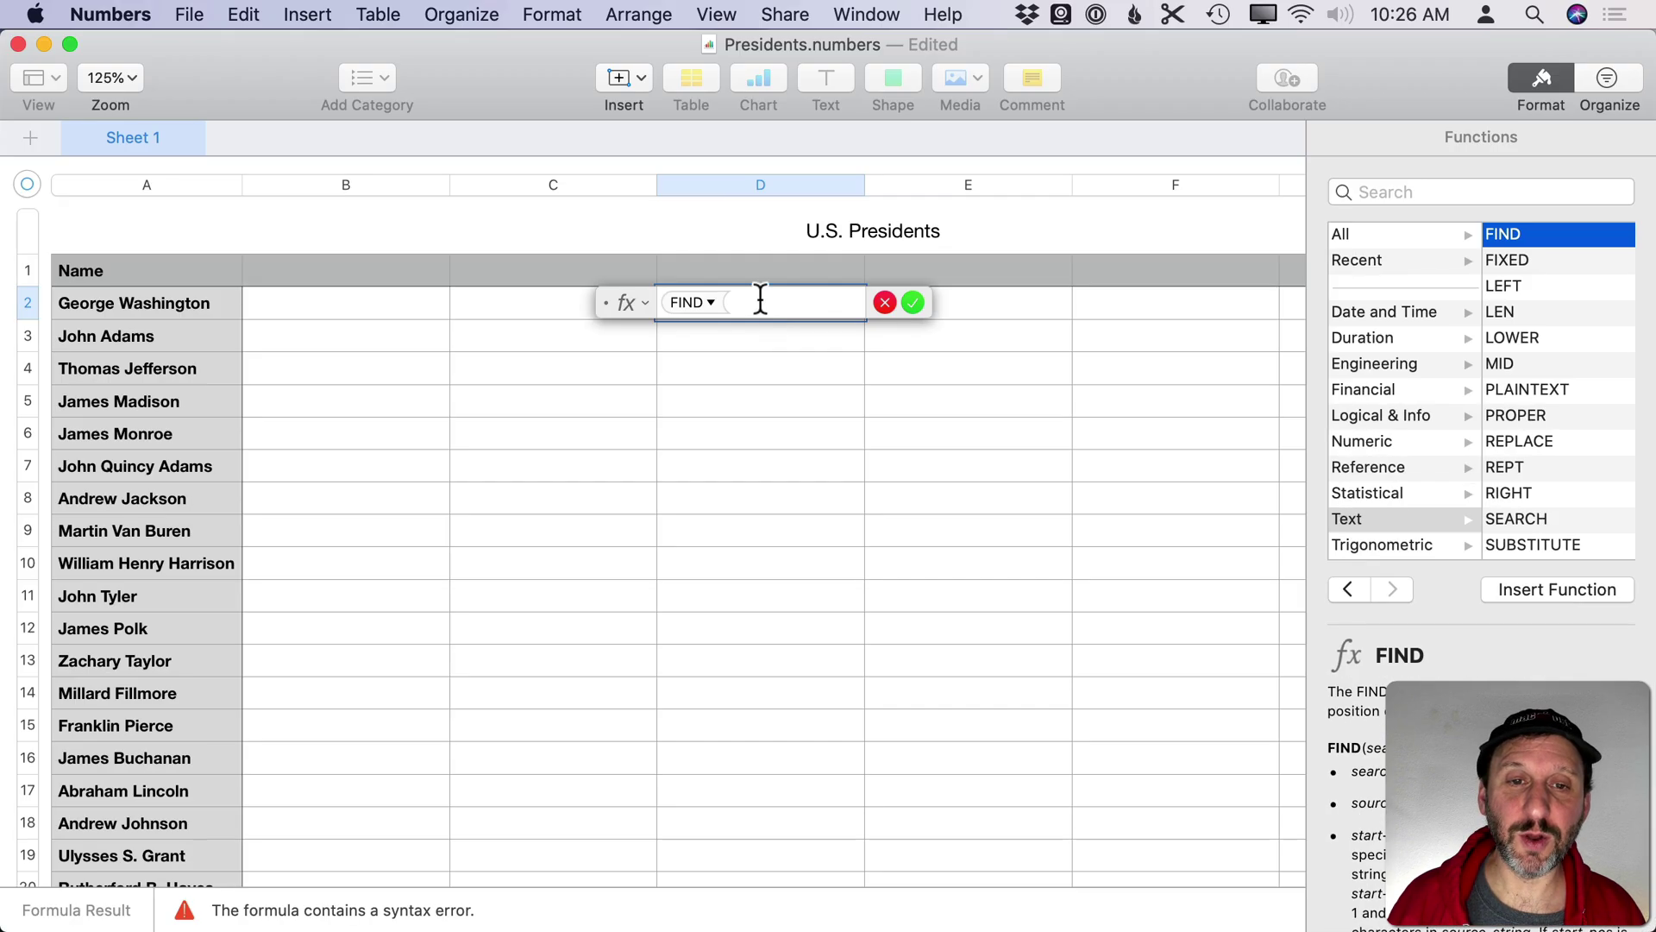
# Step: Complete the D2 formula as FIND(" ",$A2) to locate the space in the name in column A
pyautogui.click(758, 299)
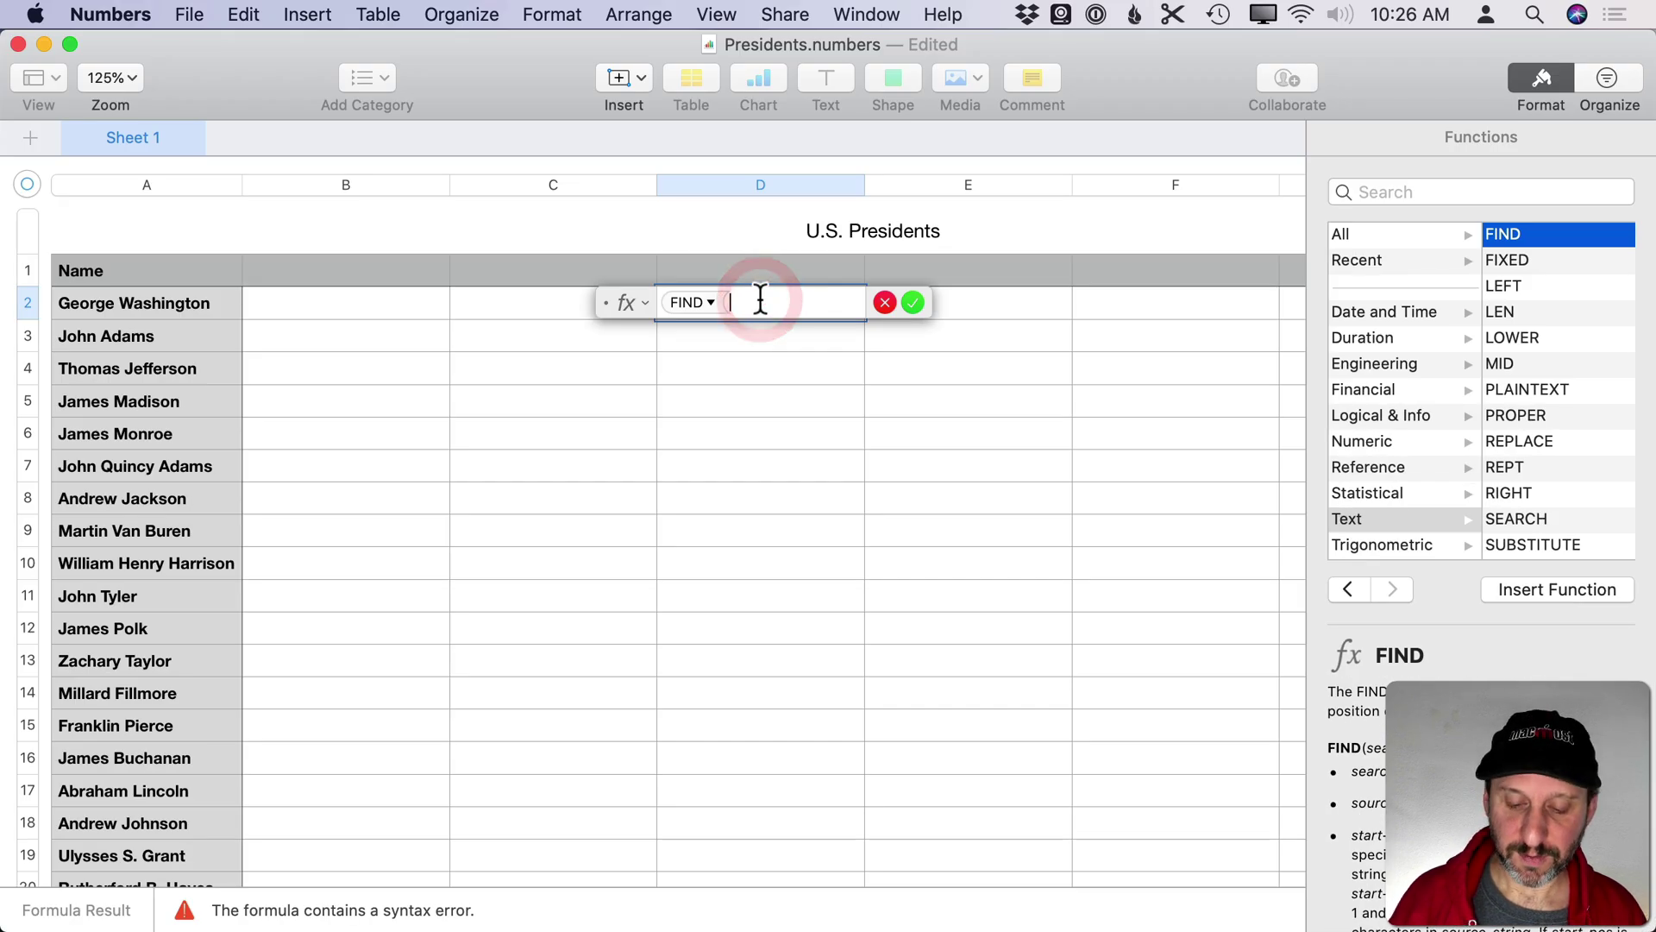
pyautogui.write('"')
pyautogui.write(' "')
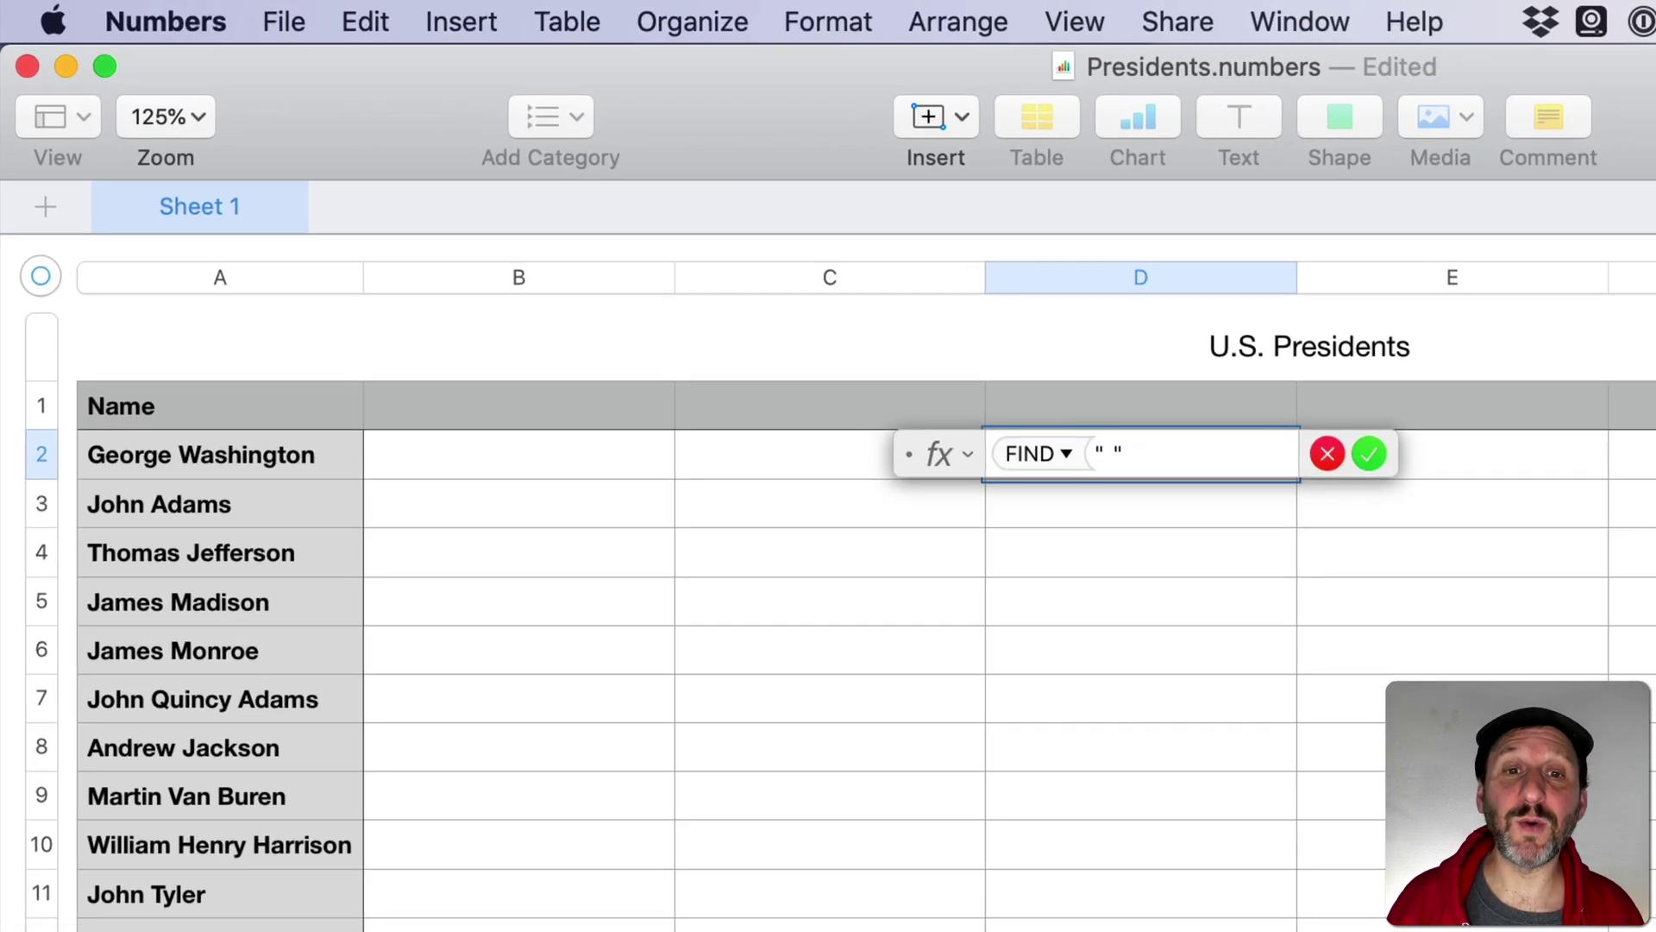
pyautogui.write(',')
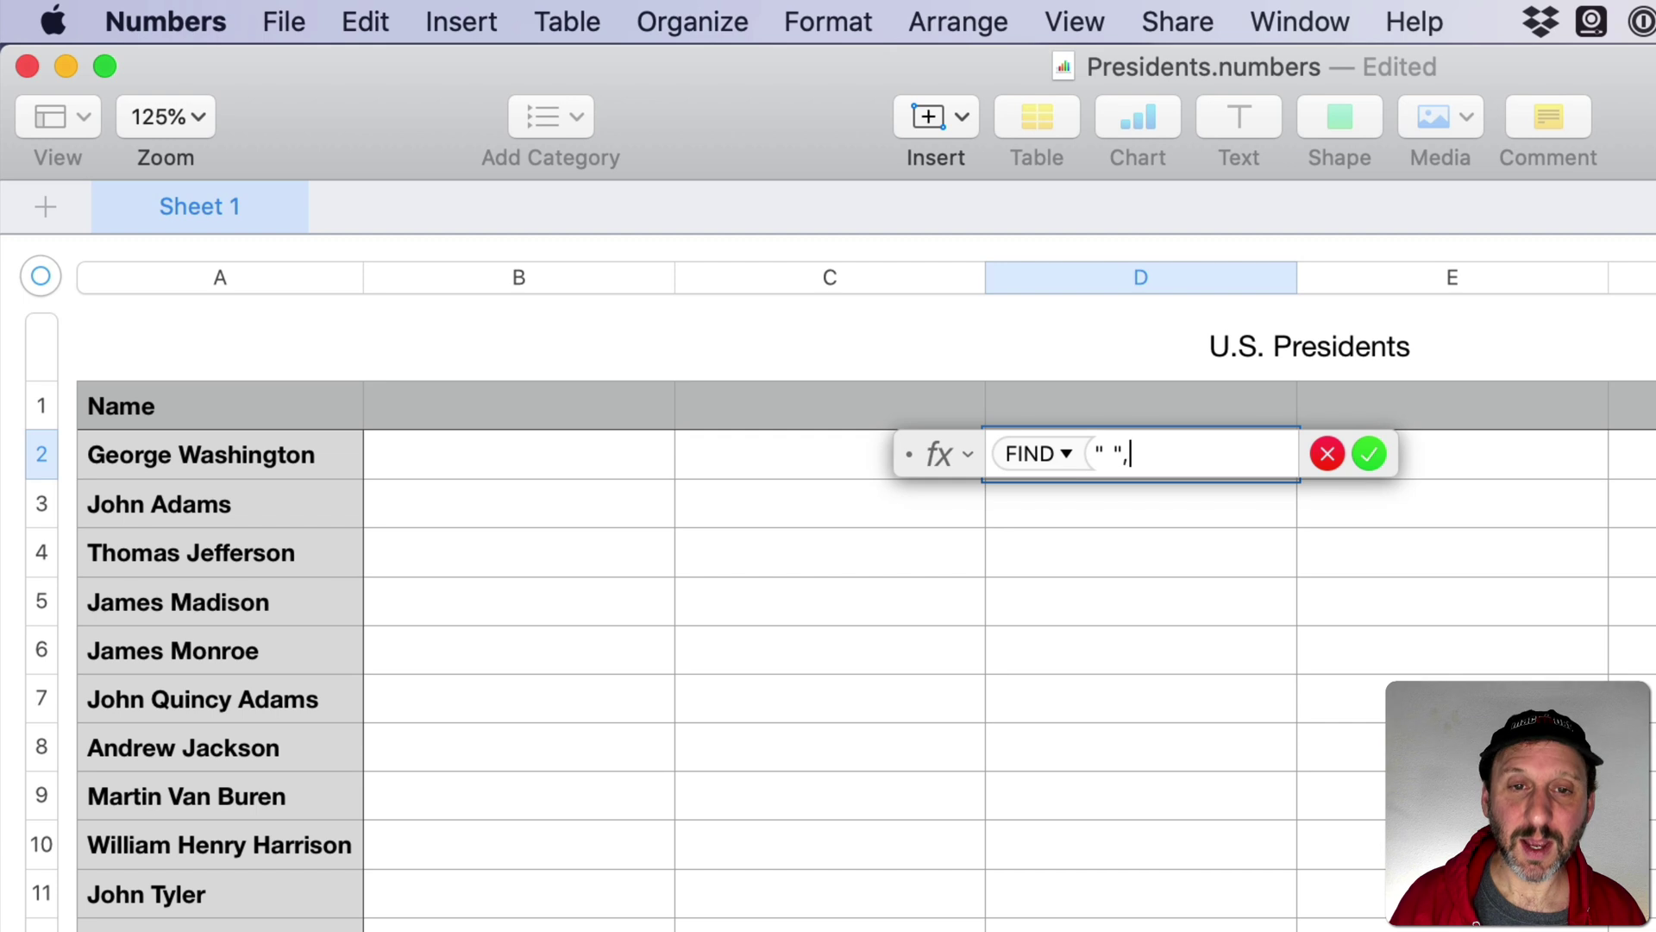
pyautogui.click(185, 459)
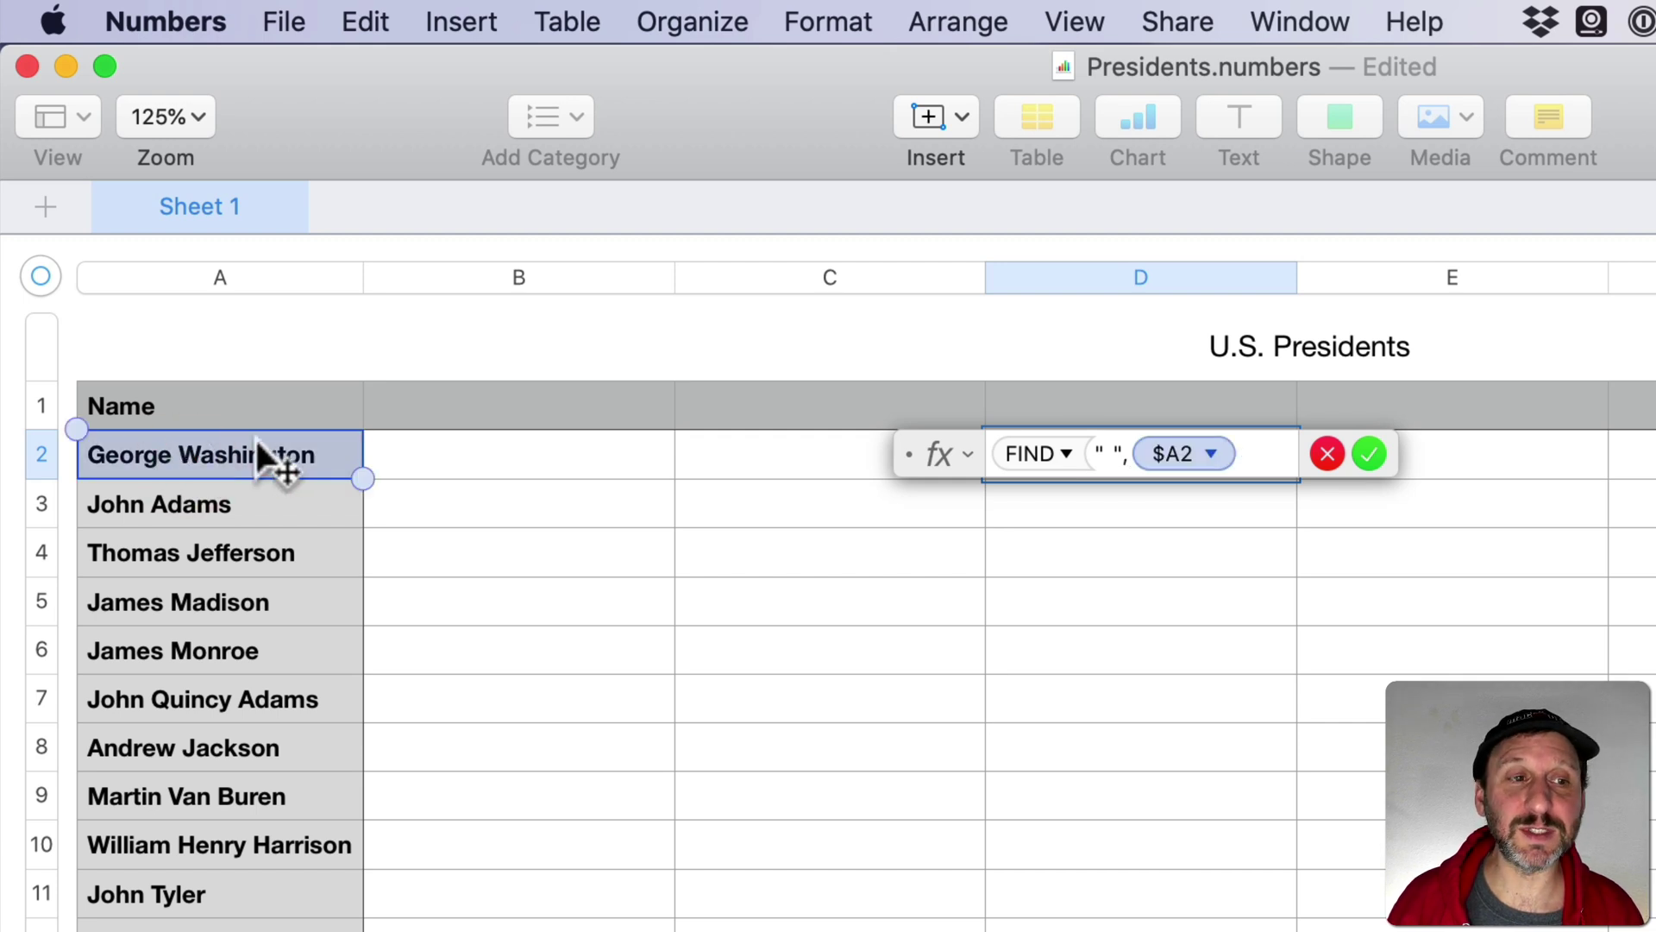
pyautogui.write(')')
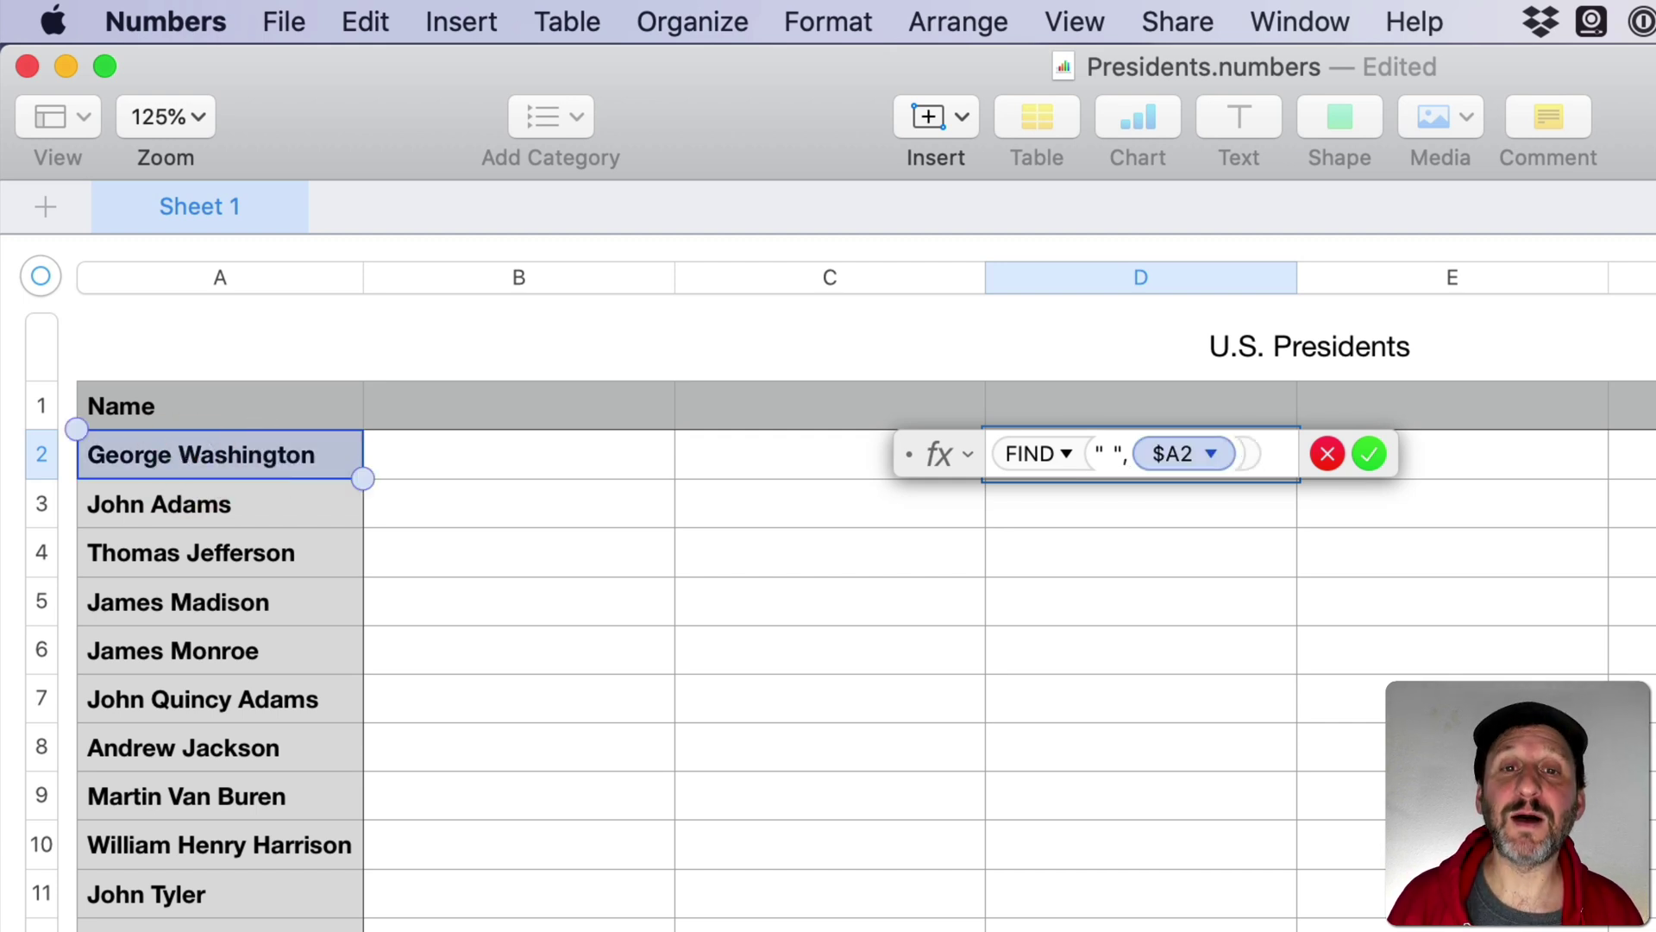
pyautogui.press('Return')
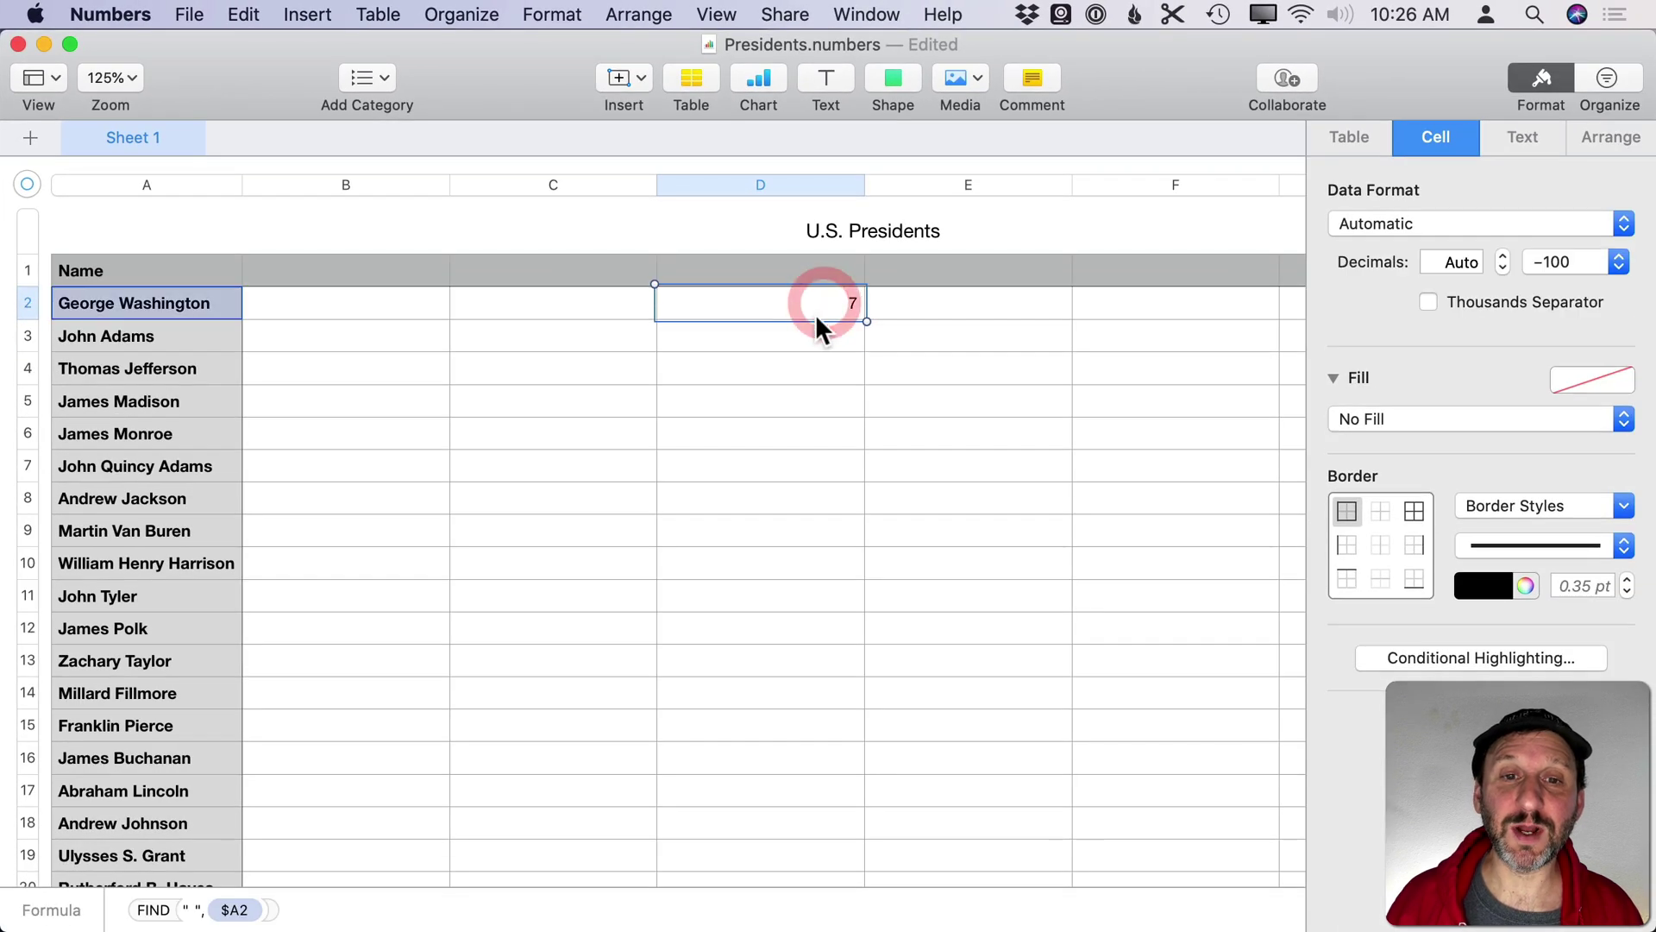
# Step: Copy the D2 formula into D3 and title column D "Location of Space"
pyautogui.click(1190, 511)
pyautogui.press('super+v')
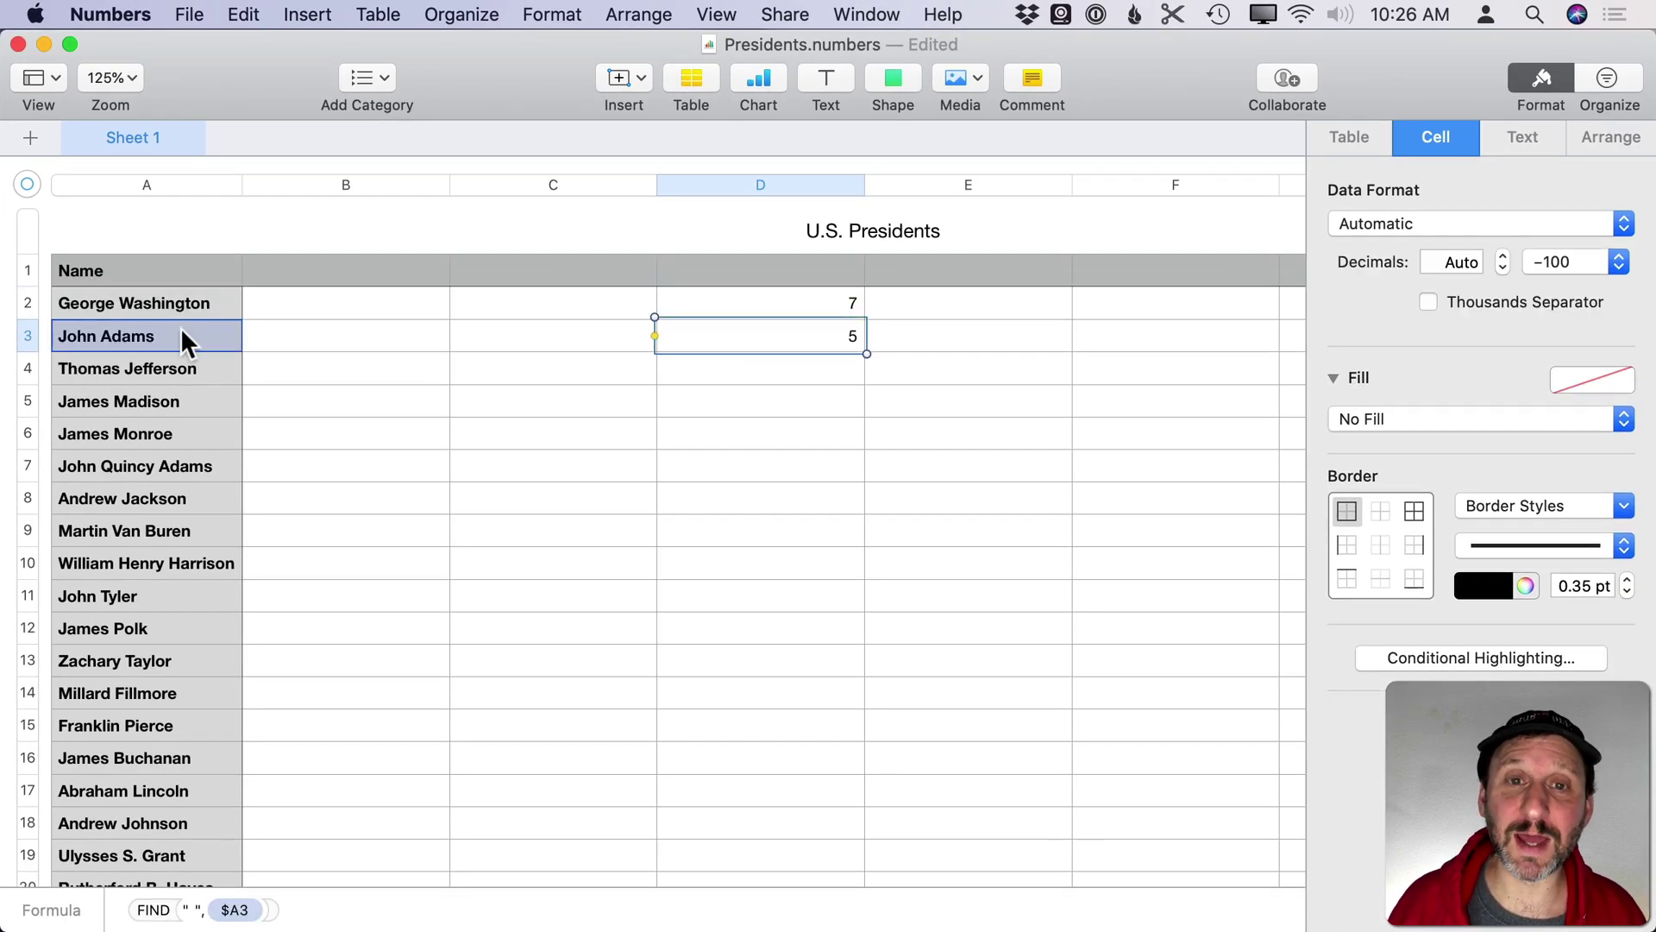
pyautogui.click(795, 274)
pyautogui.write('L')
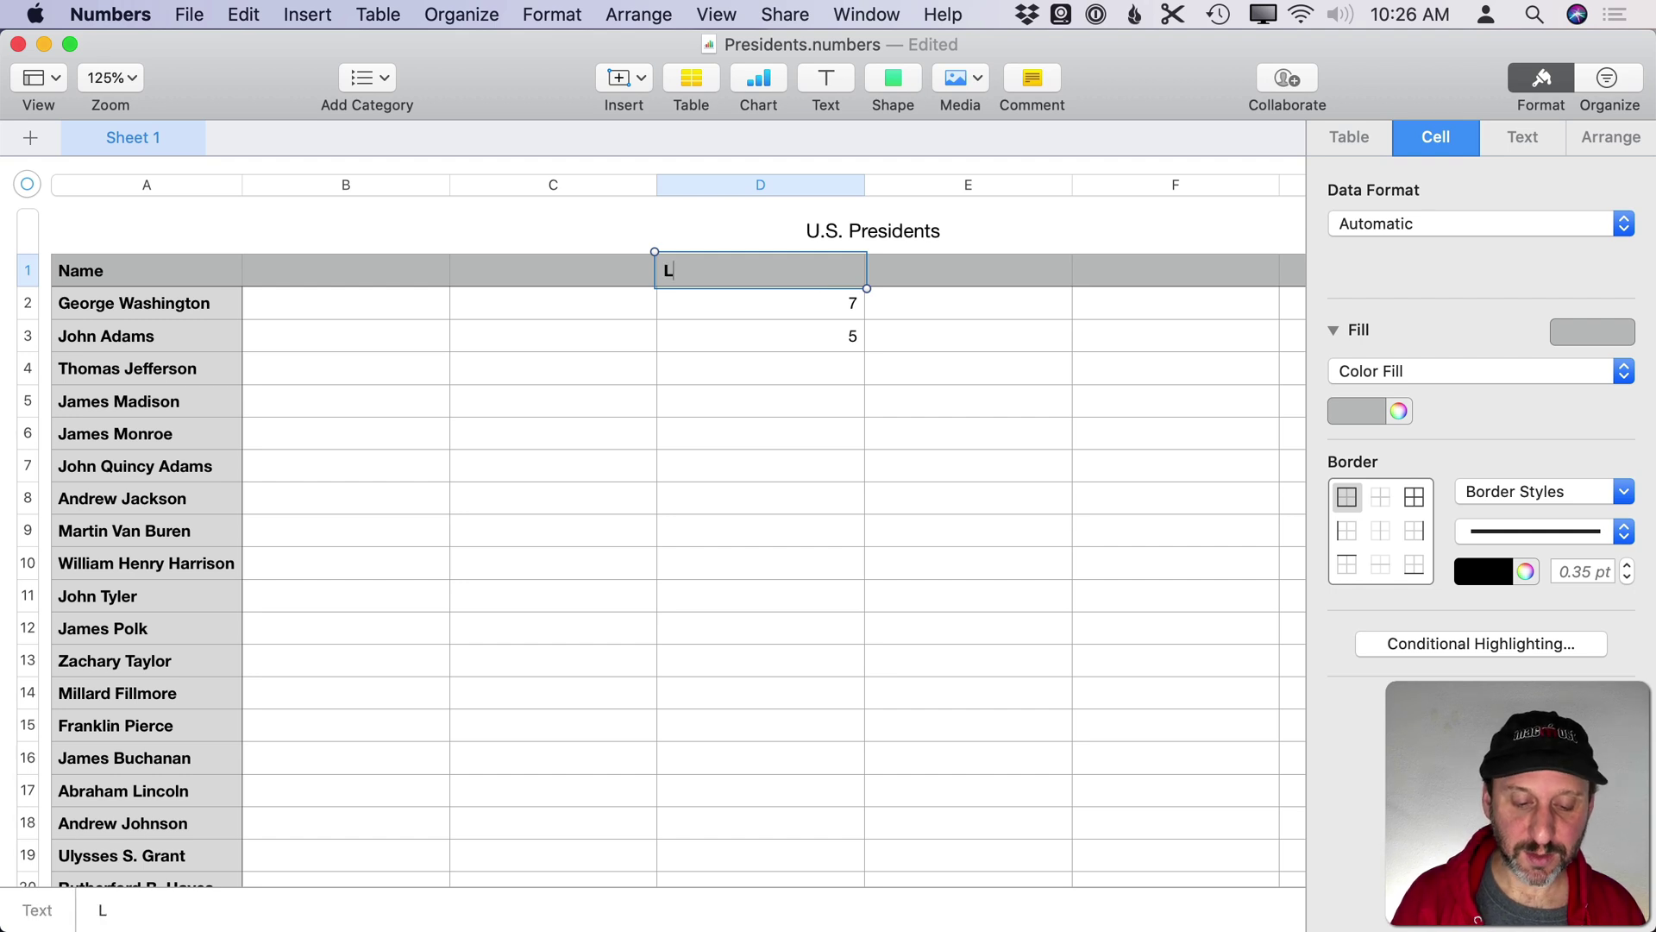
pyautogui.write('ocation of Space')
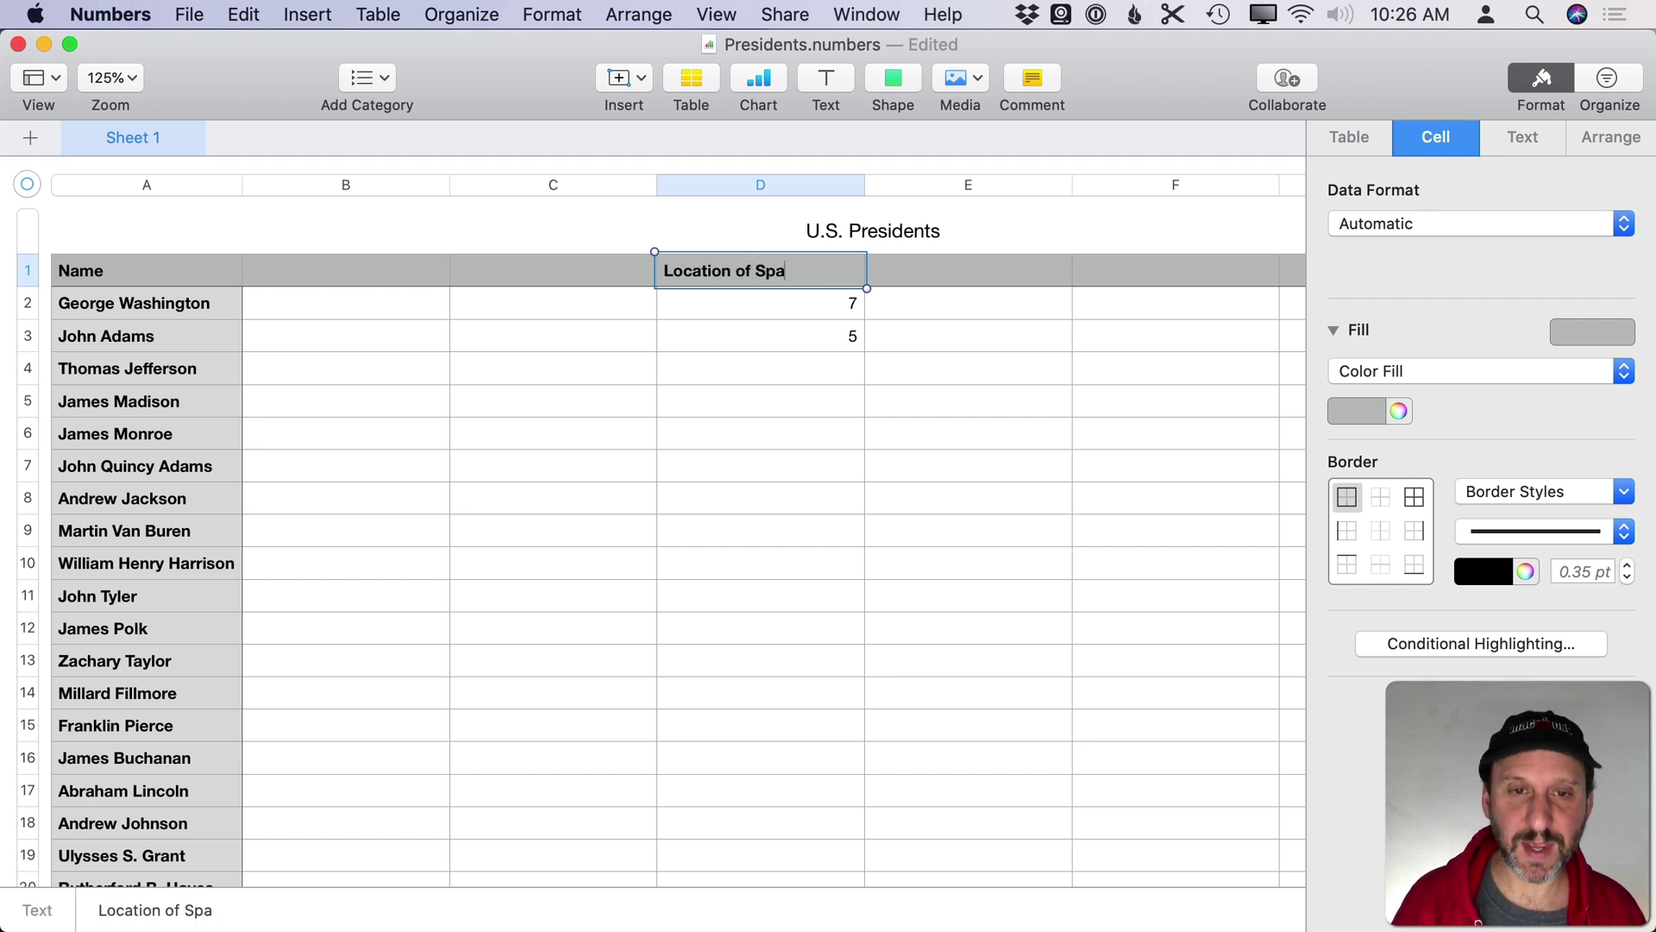
pyautogui.press('Return')
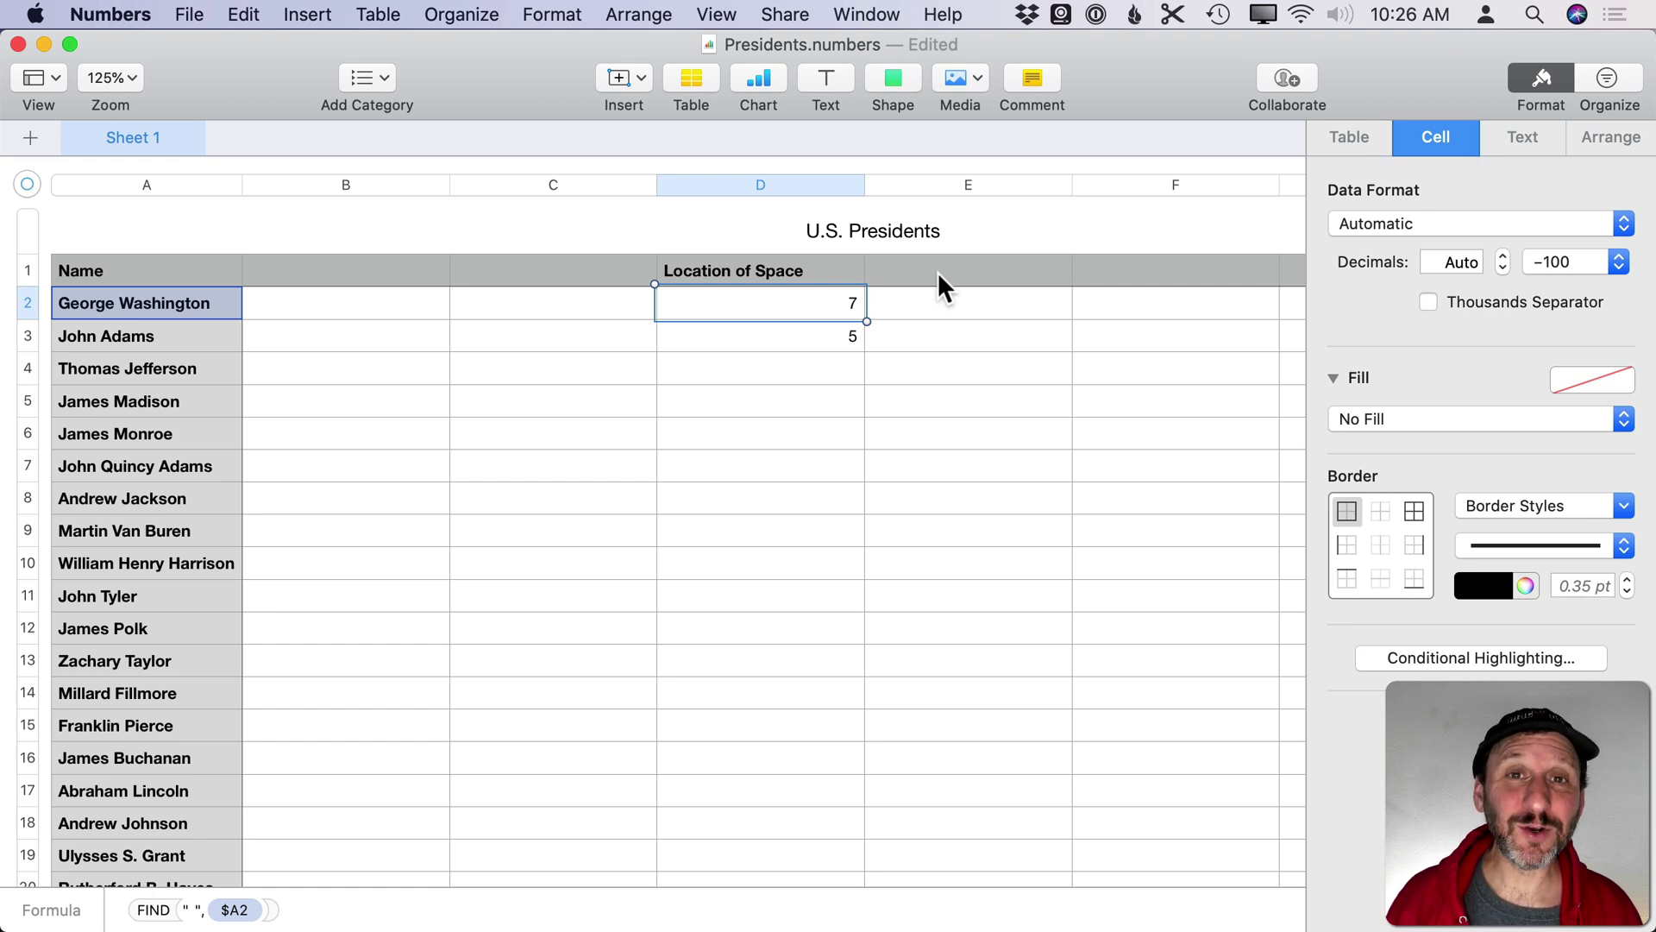
# Step: Title column E "First Name" in the header row
pyautogui.click(928, 271)
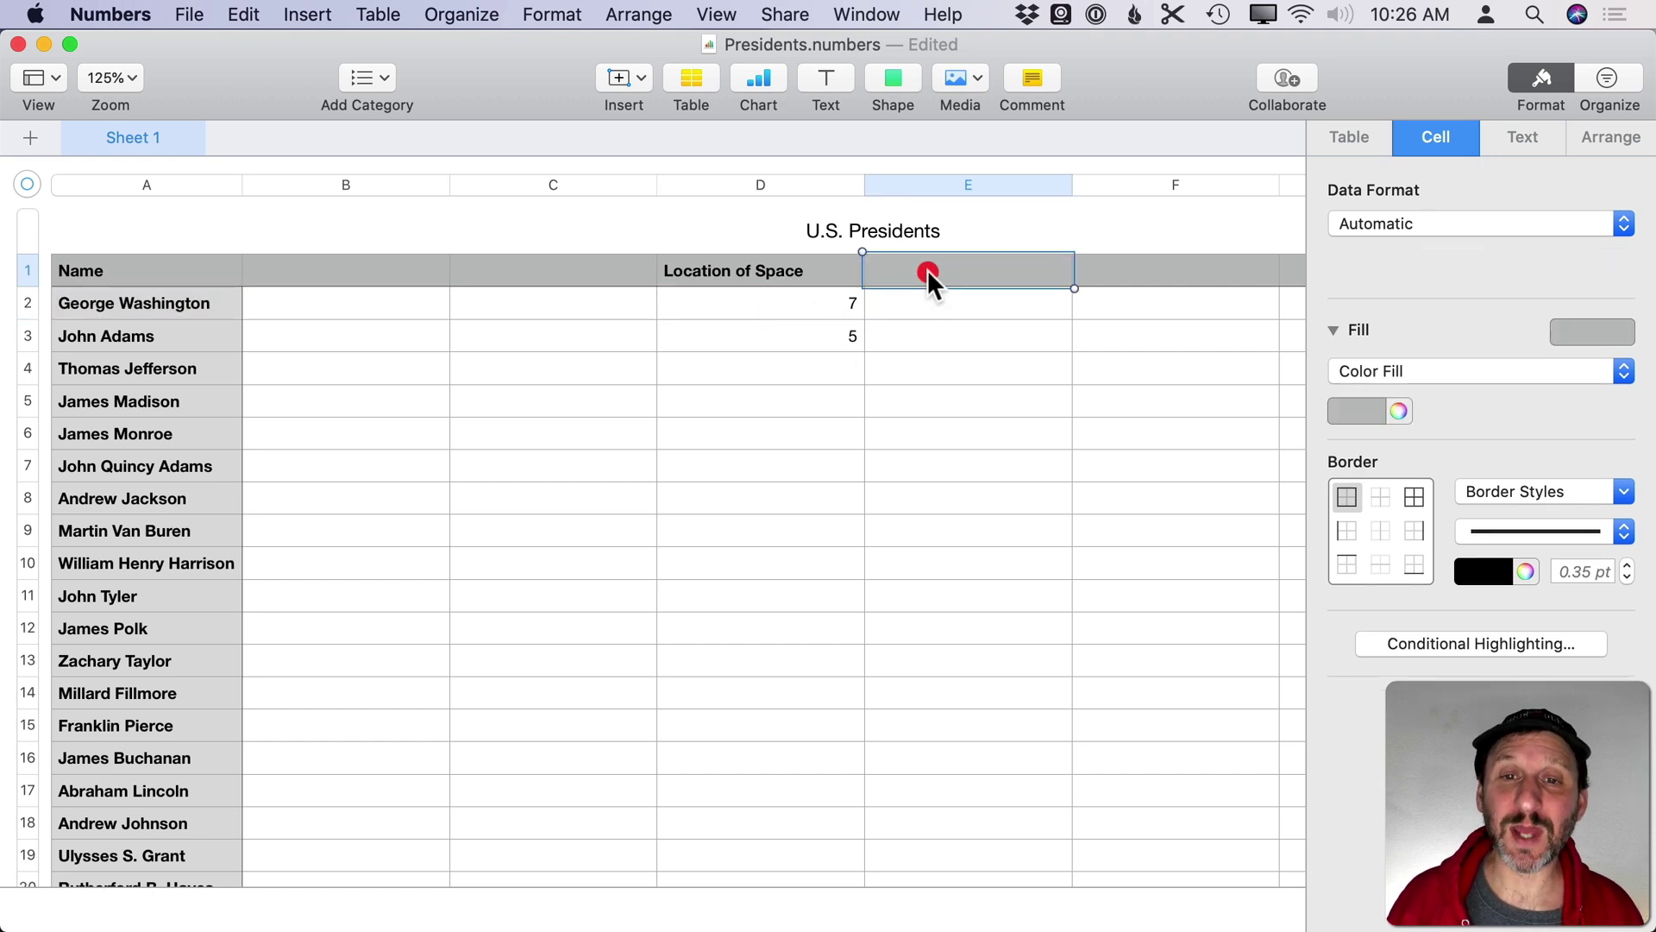
pyautogui.write('First Name')
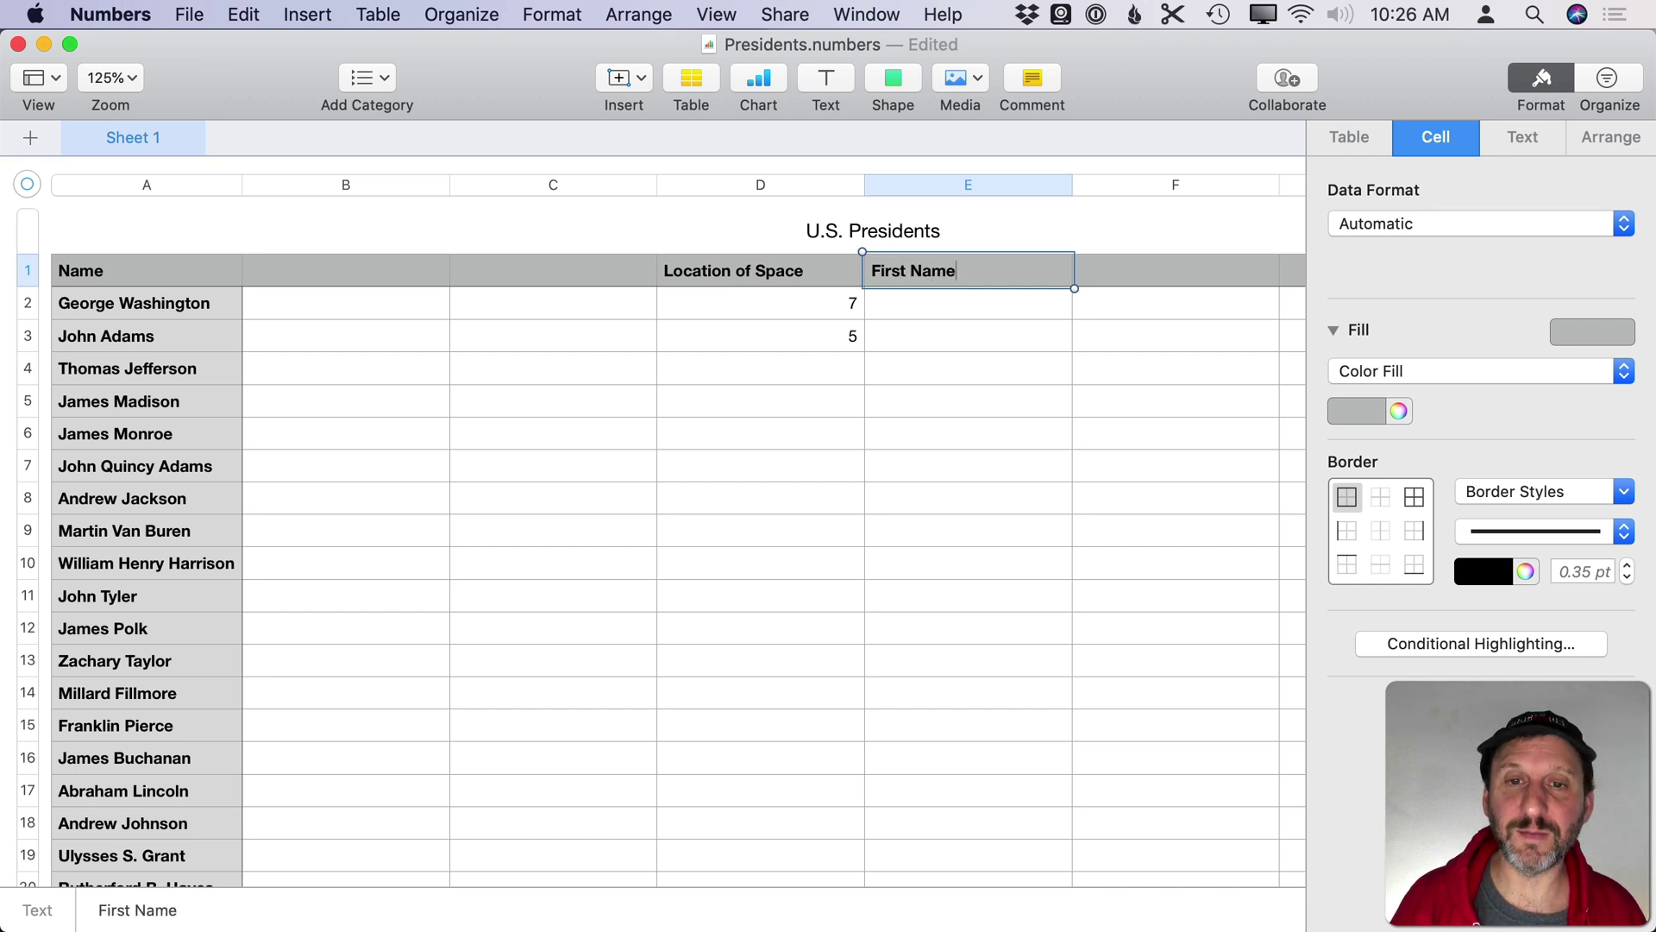
pyautogui.press('Return')
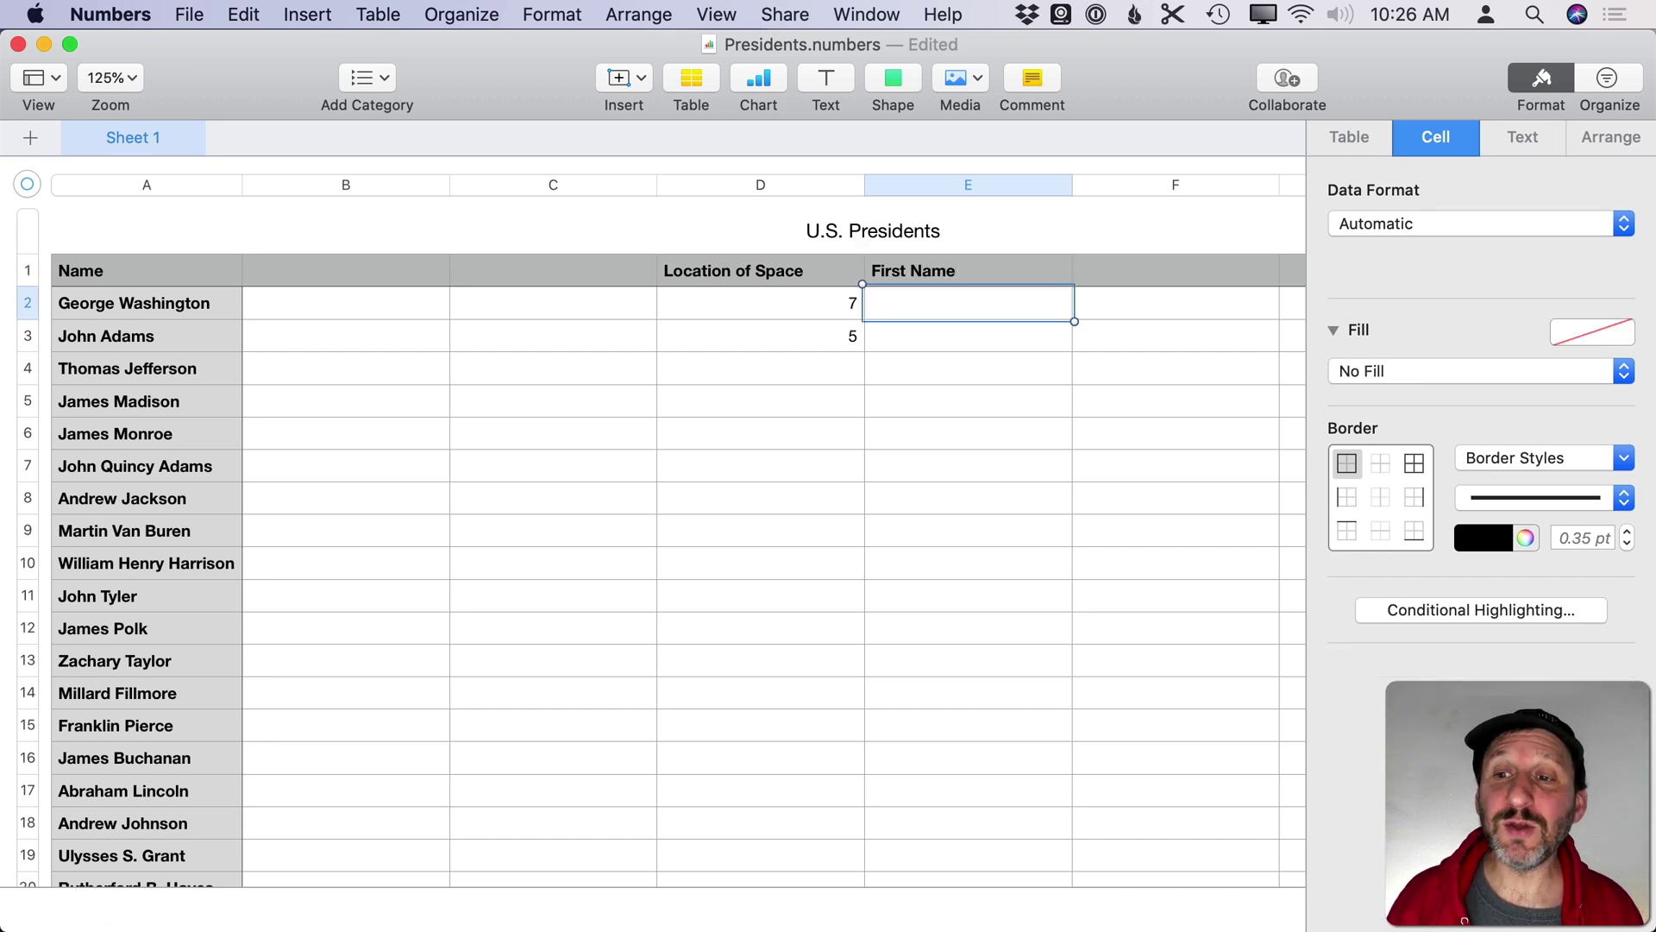
# Step: Enter a LEFT formula in E2 with $A2 as source text and the Location of Space value in D2 as length
pyautogui.press('=')
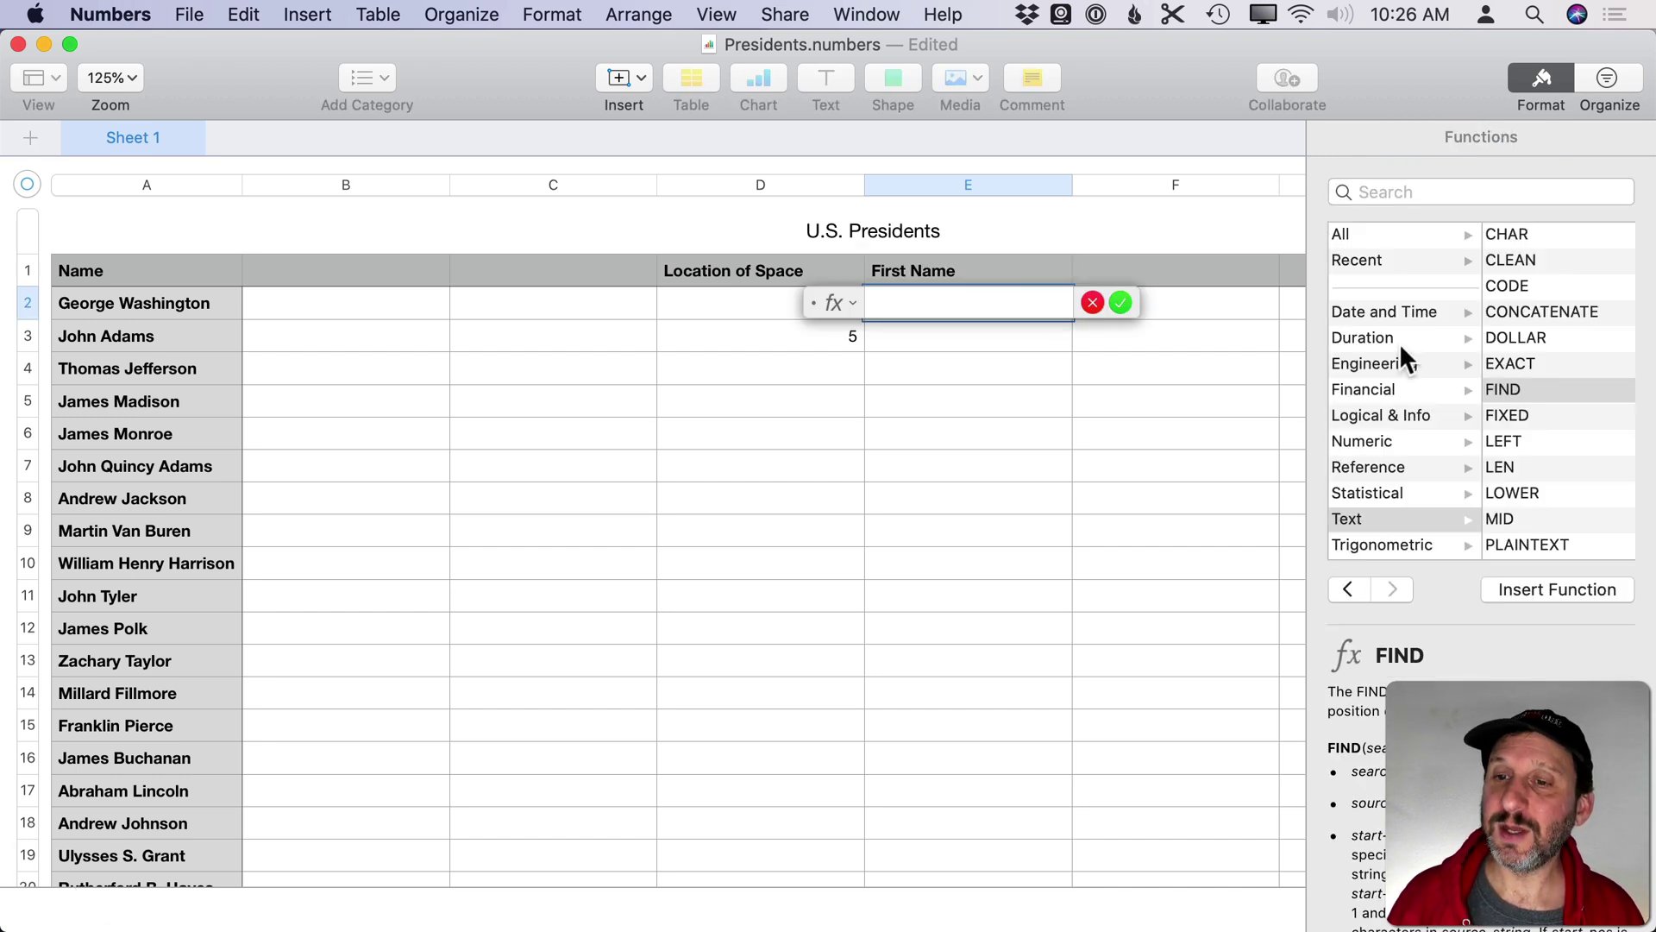
pyautogui.click(1523, 438)
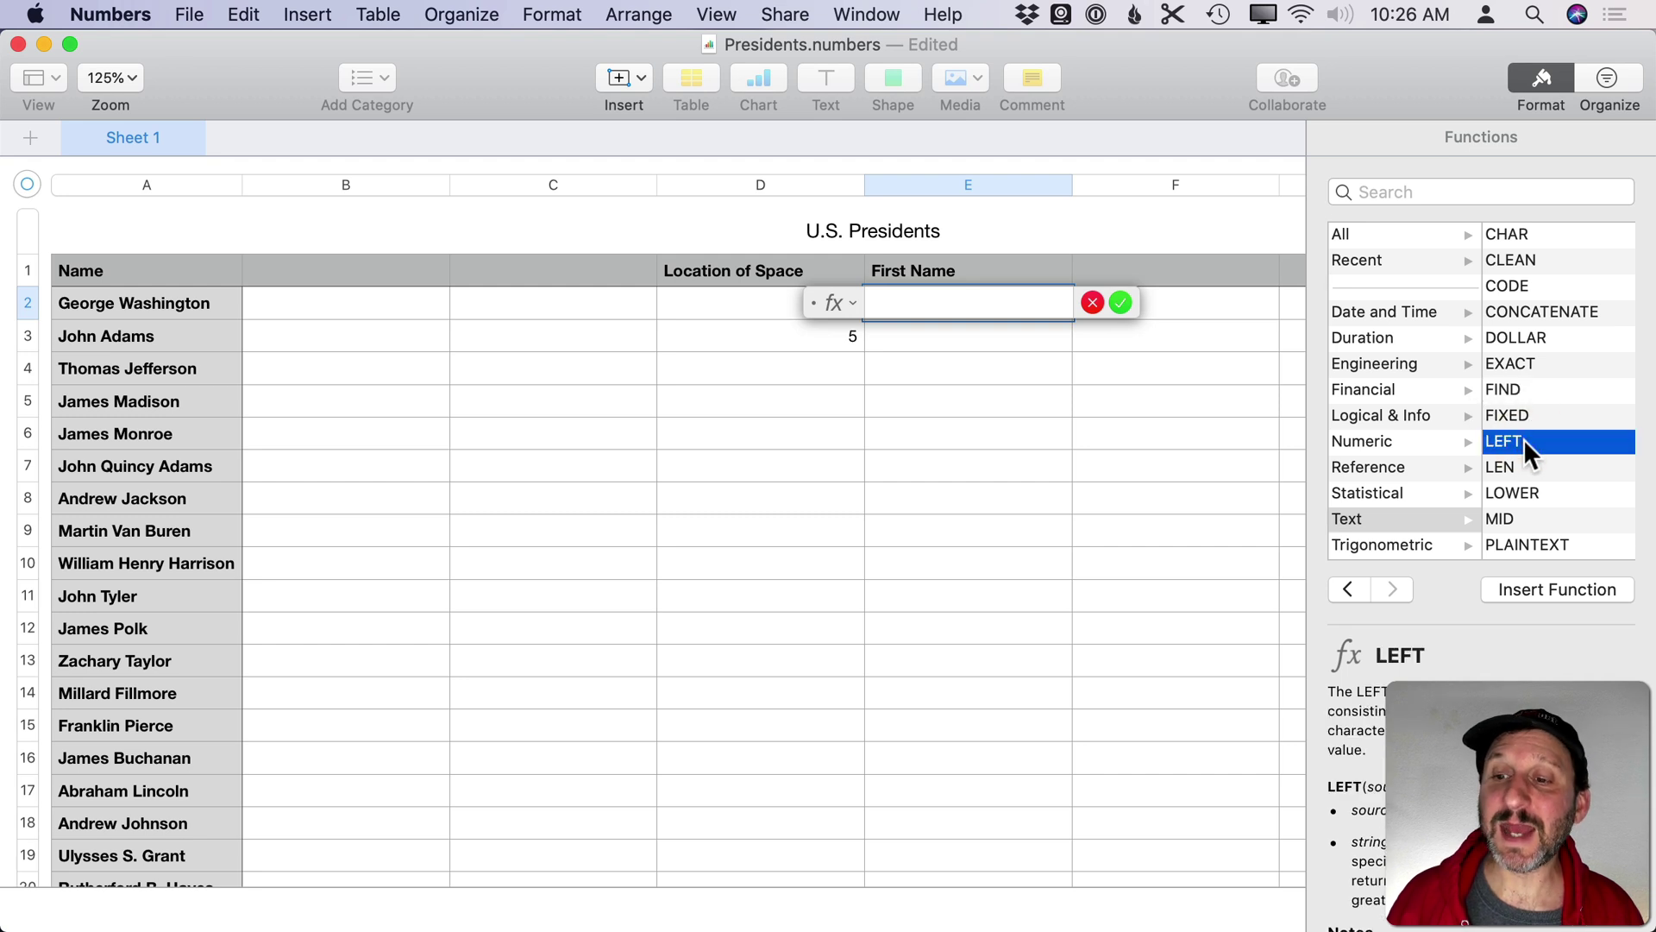
pyautogui.write('le')
pyautogui.press('Return')
pyautogui.write('(')
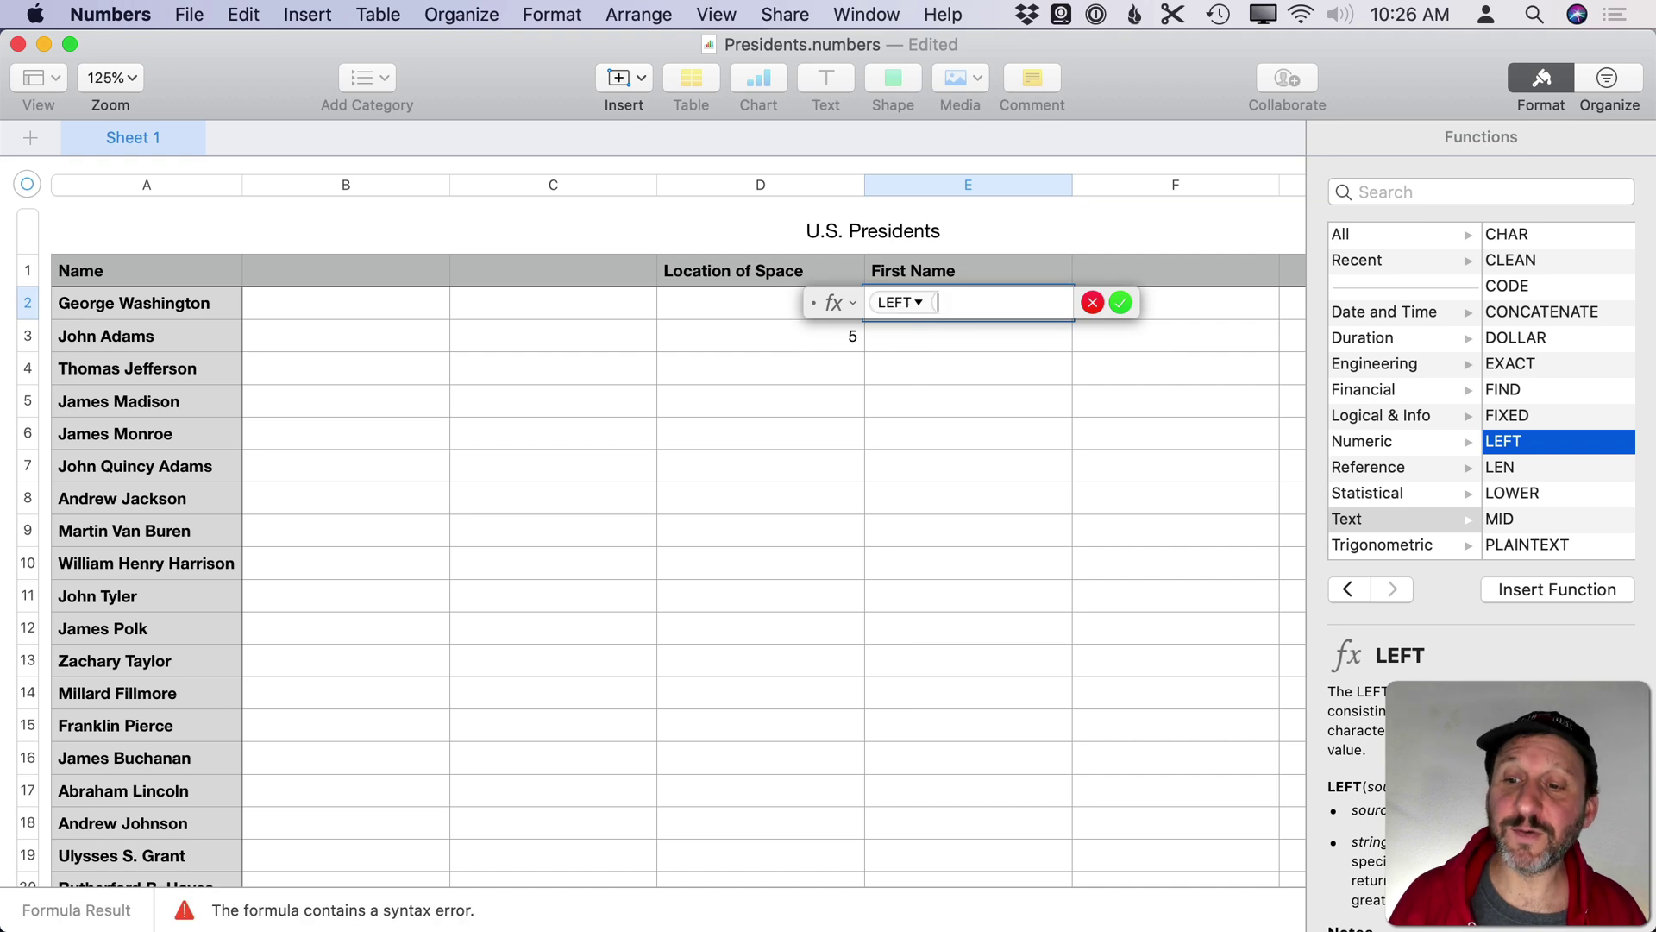
pyautogui.click(139, 320)
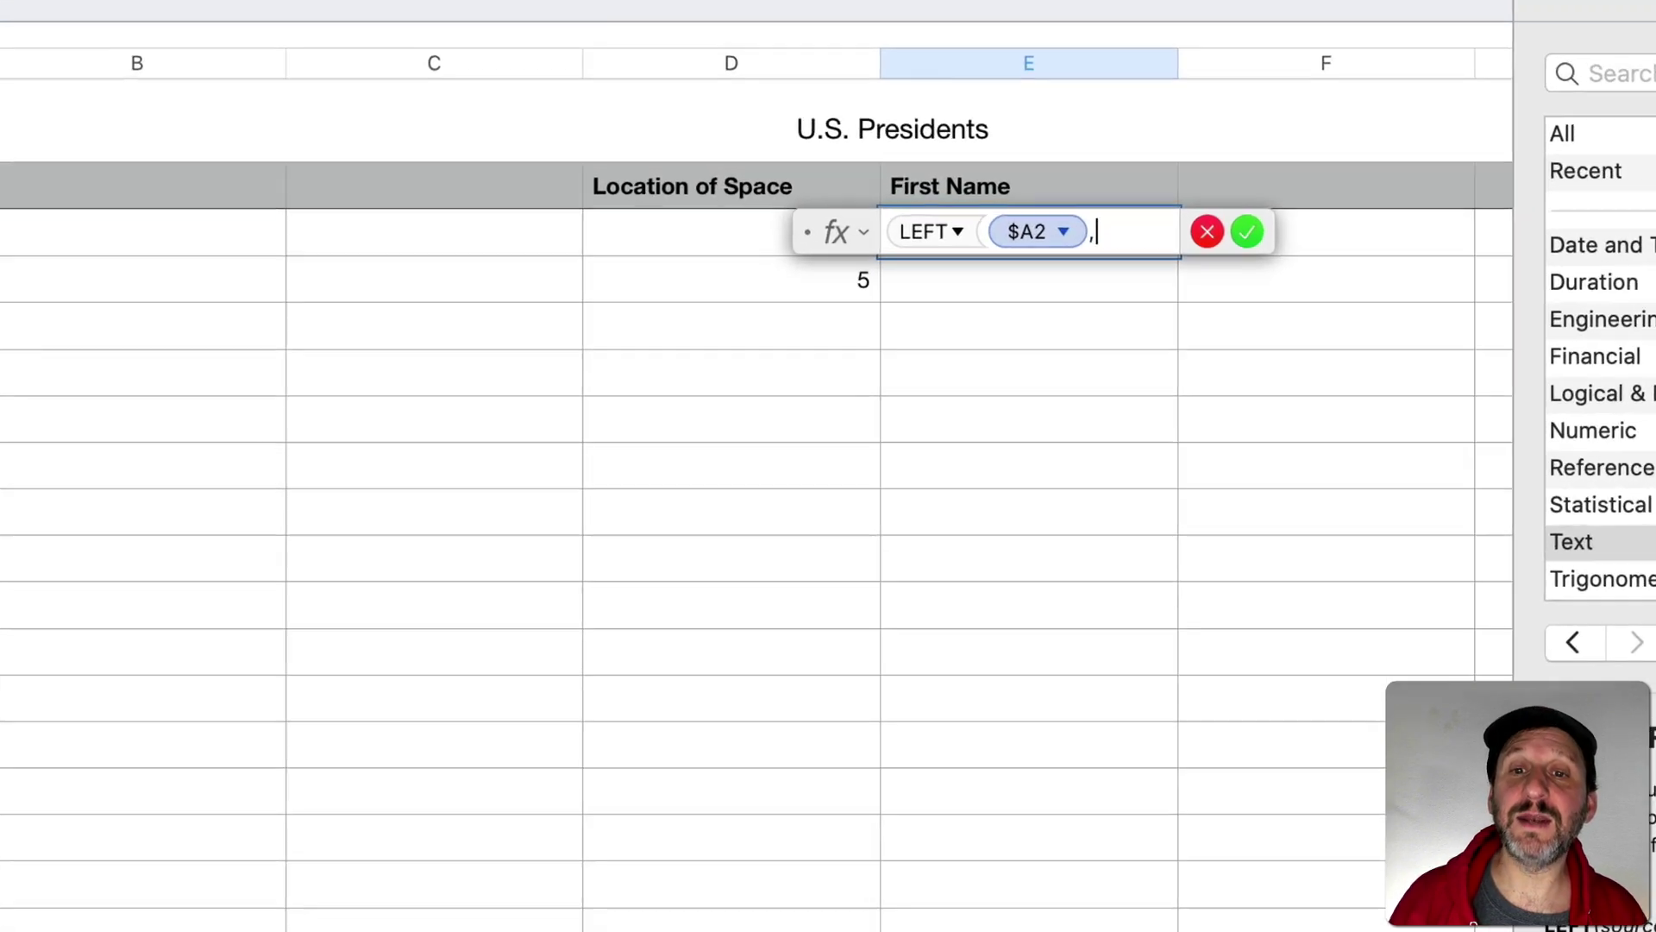
pyautogui.write(',')
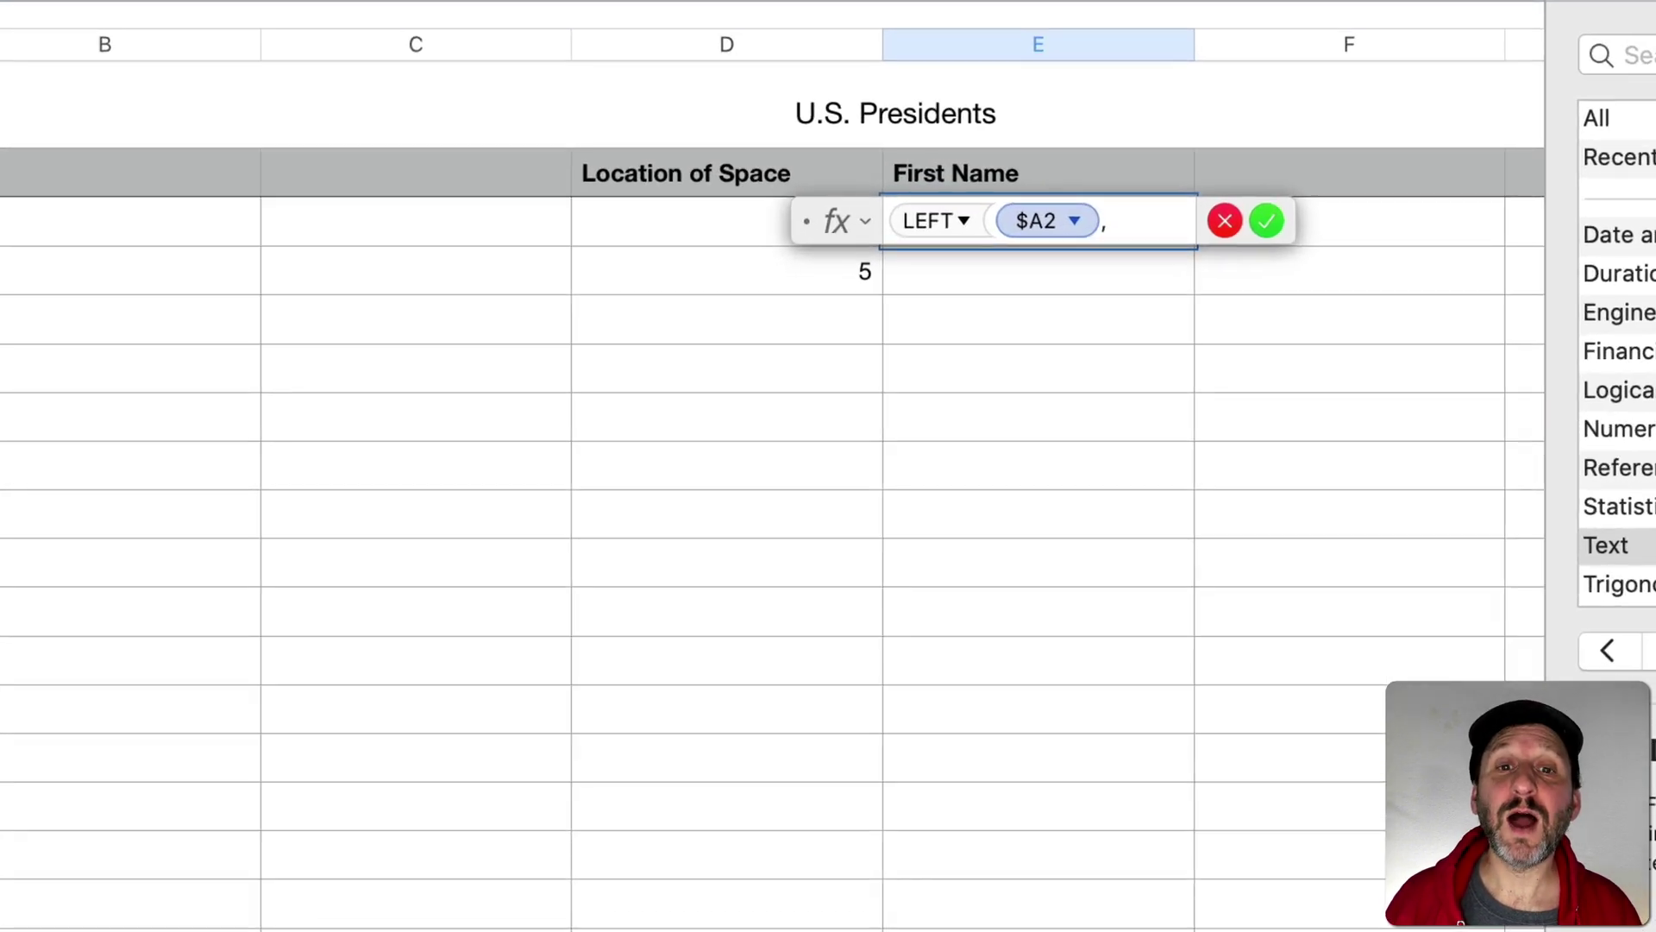
pyautogui.click(687, 231)
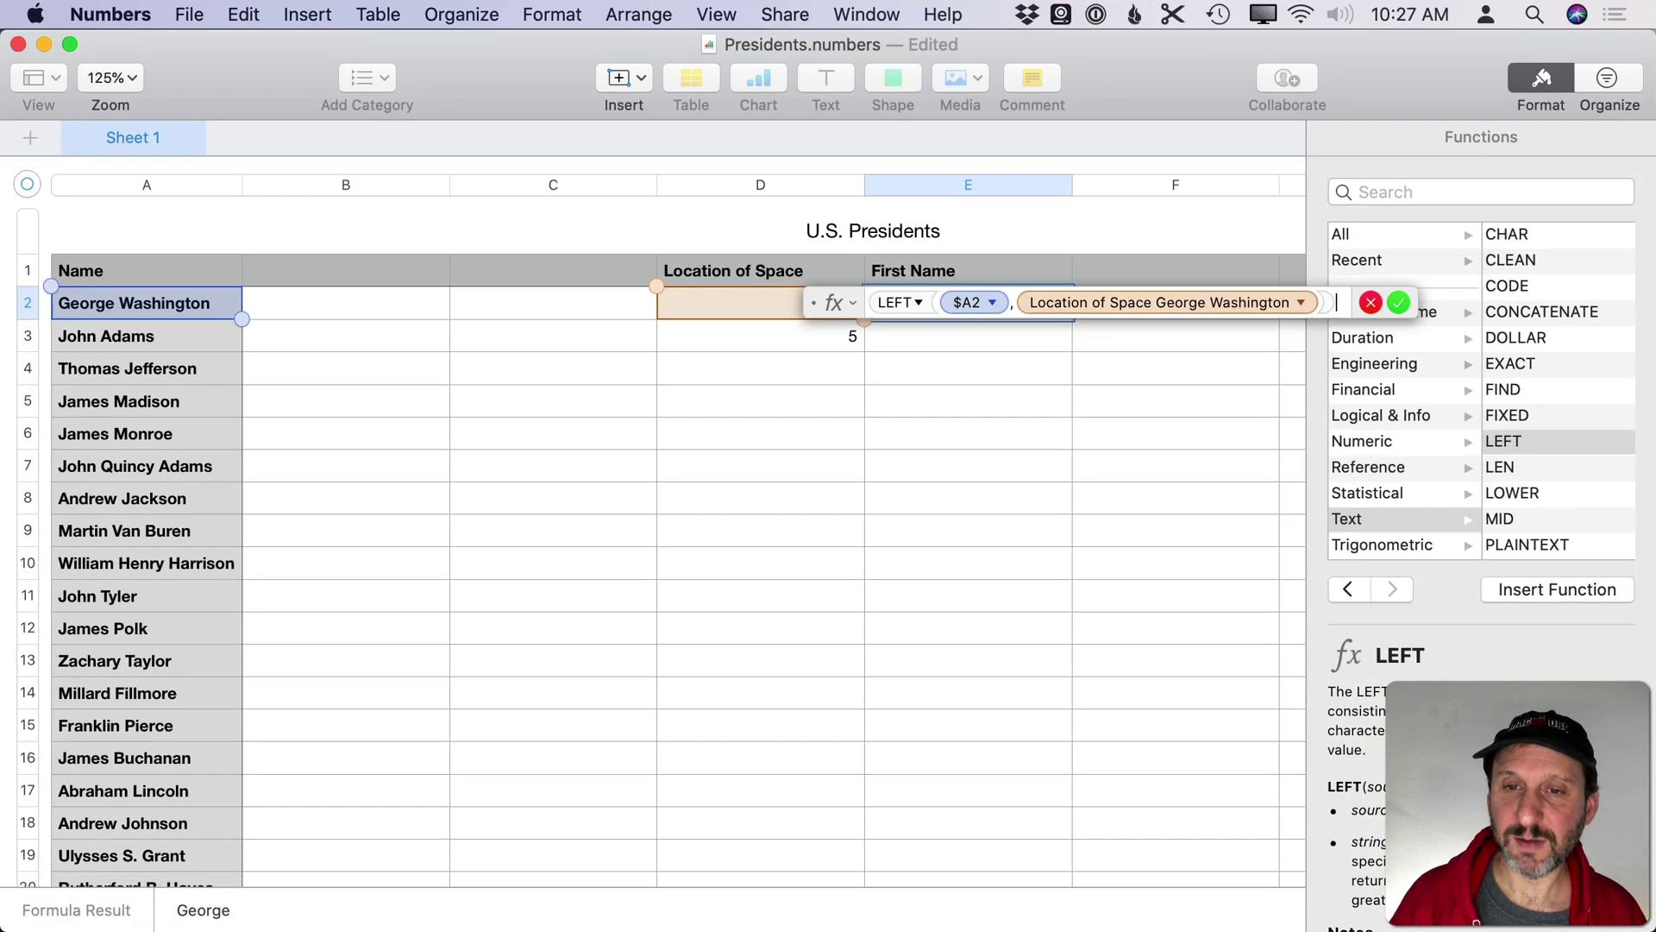
pyautogui.press('Return')
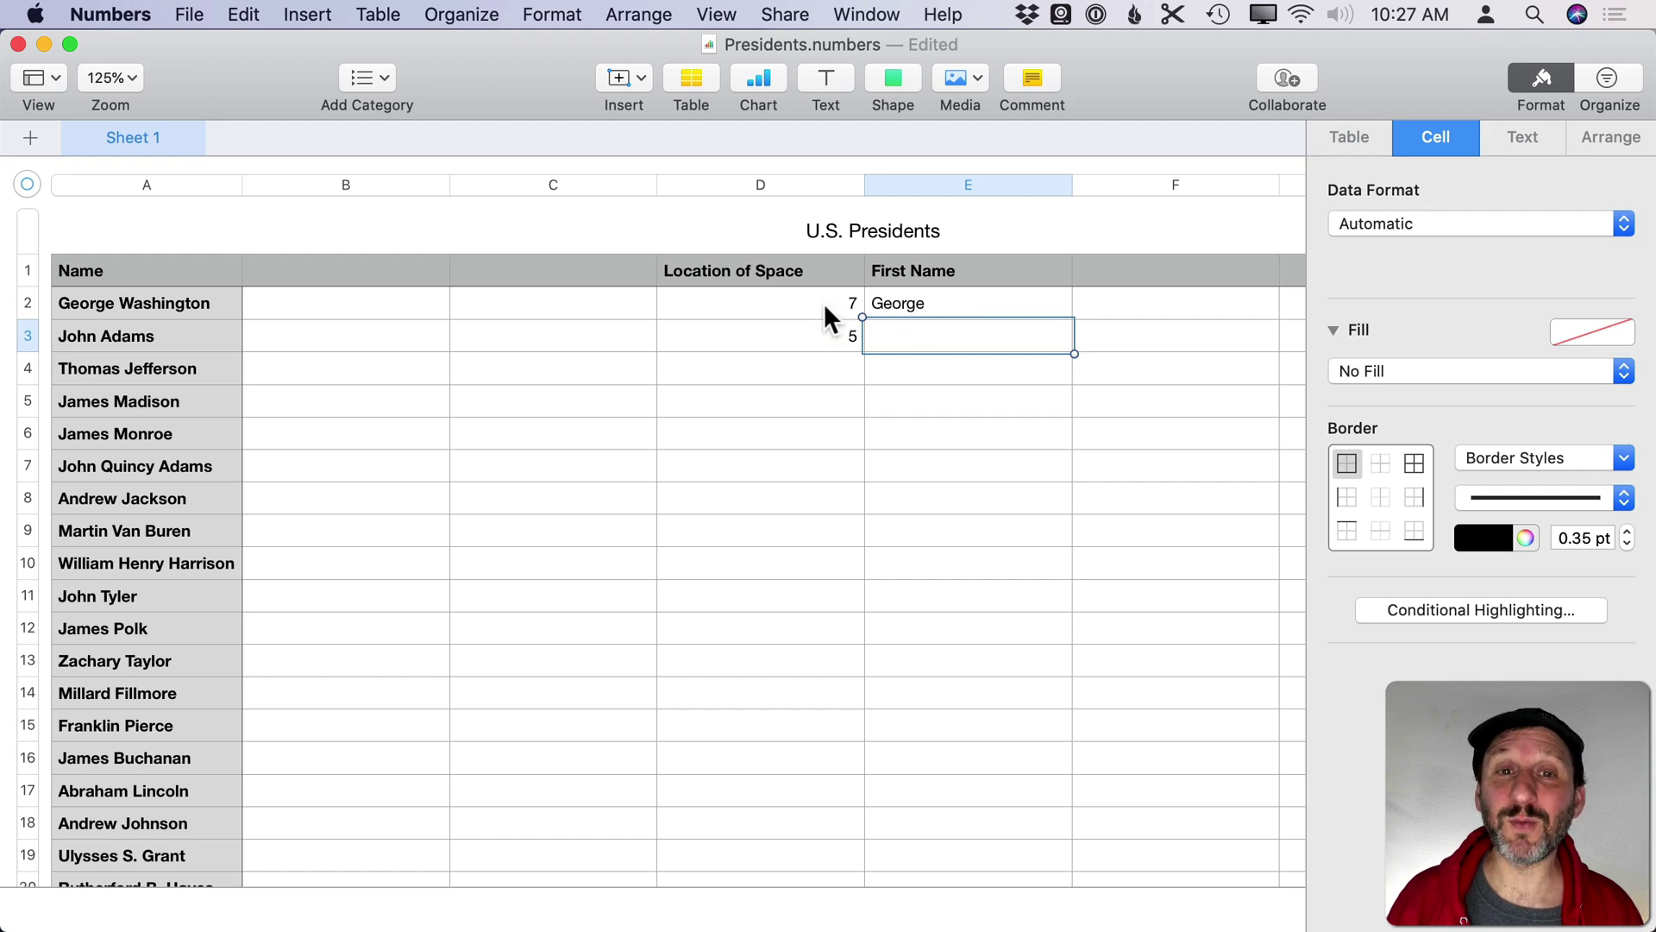
# Step: Edit the LEFT formula in E2 to subtract 1 from the Location of Space length
pyautogui.click(907, 300)
pyautogui.click(907, 300)
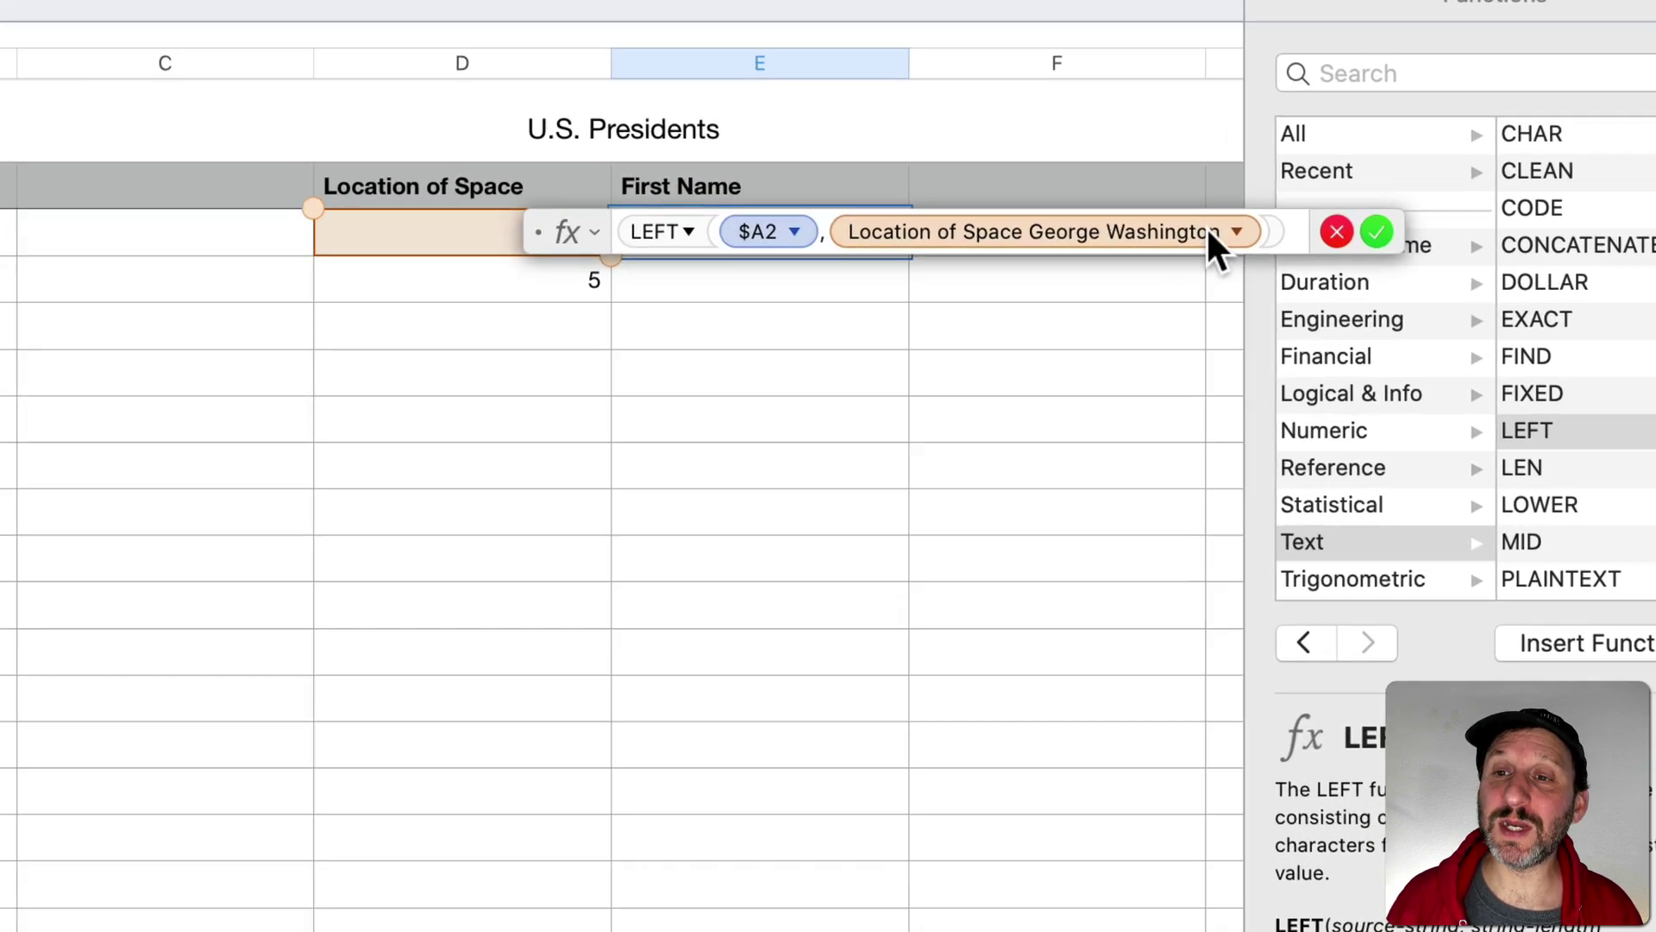
pyautogui.click(1264, 226)
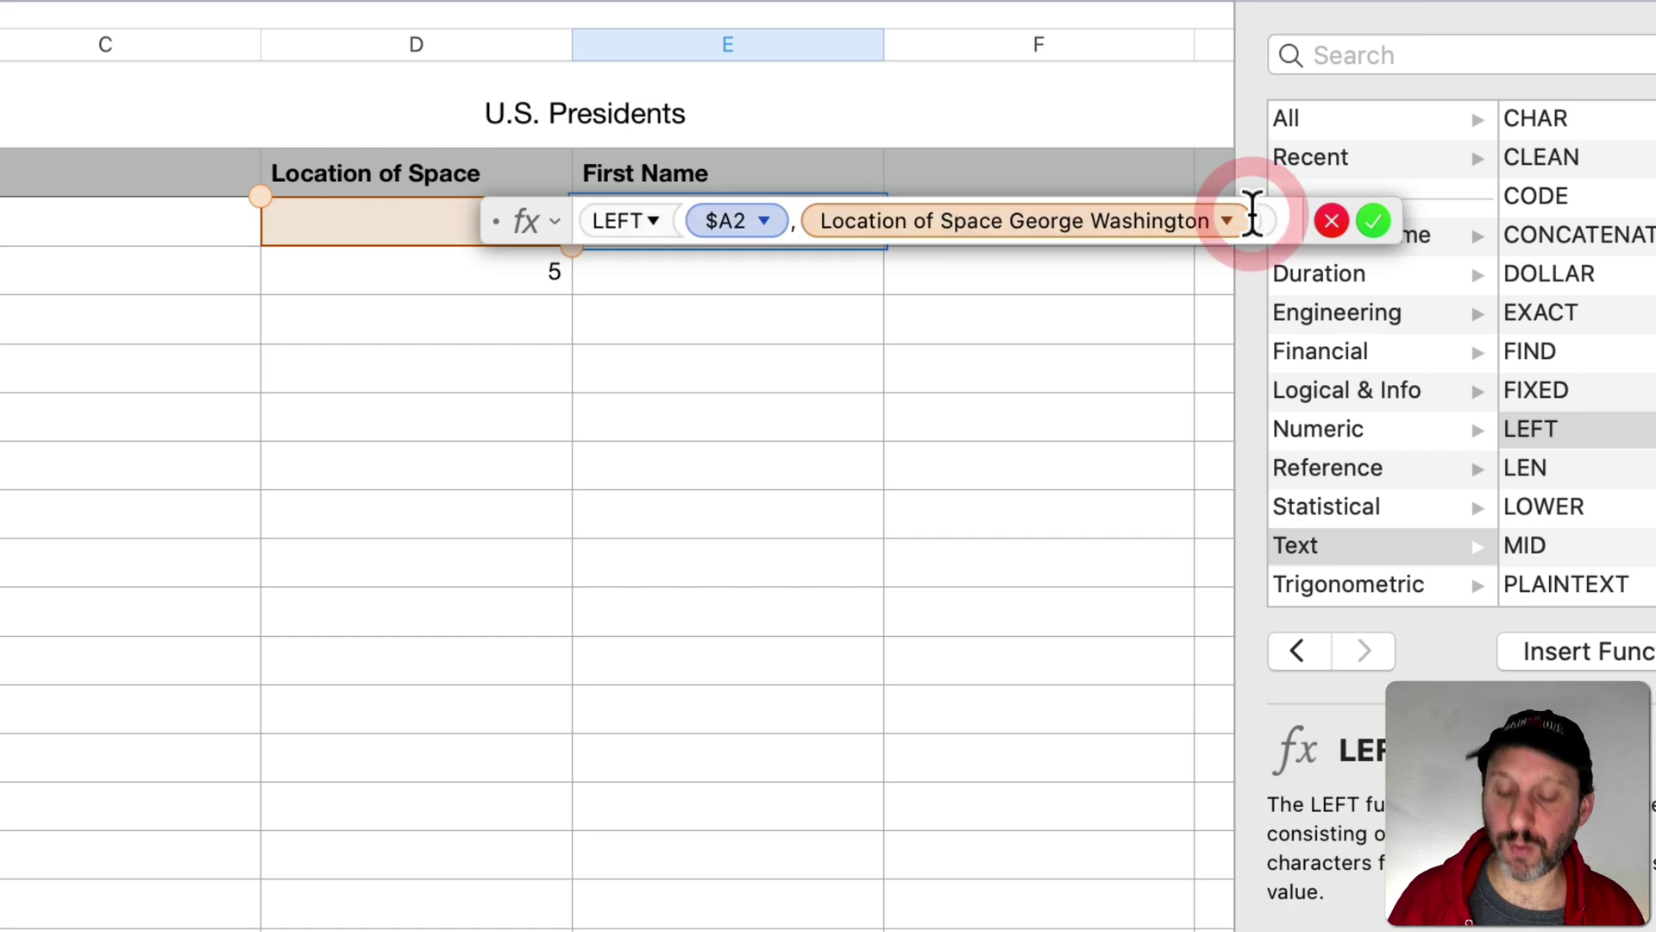
pyautogui.write('-1')
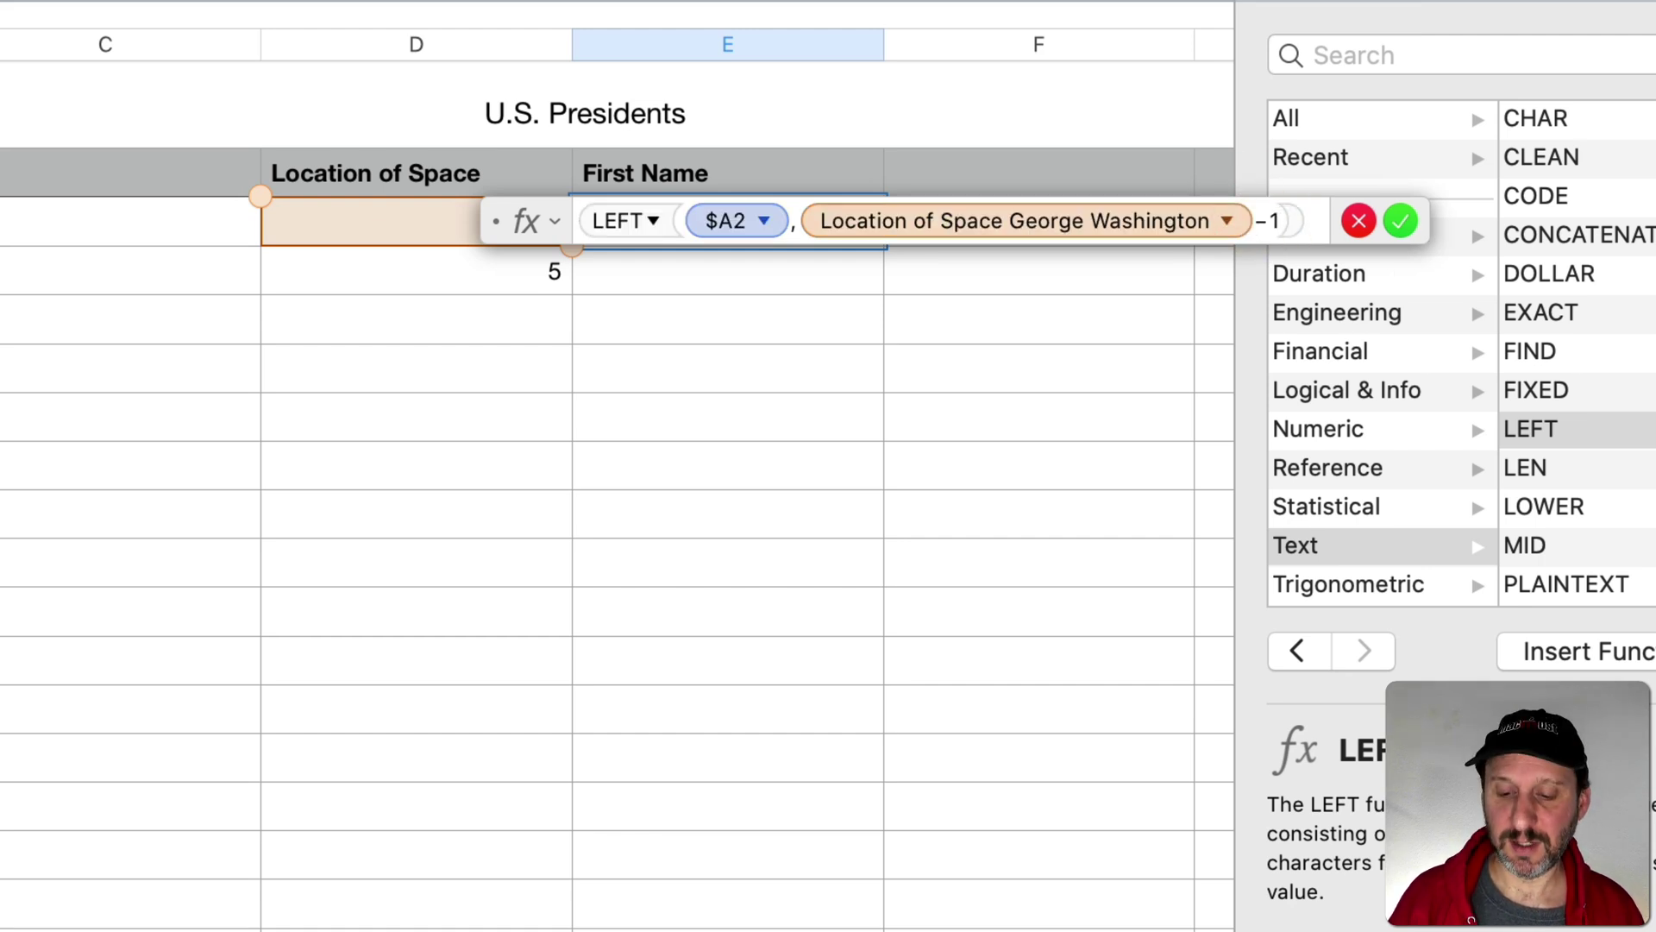
pyautogui.press('Return')
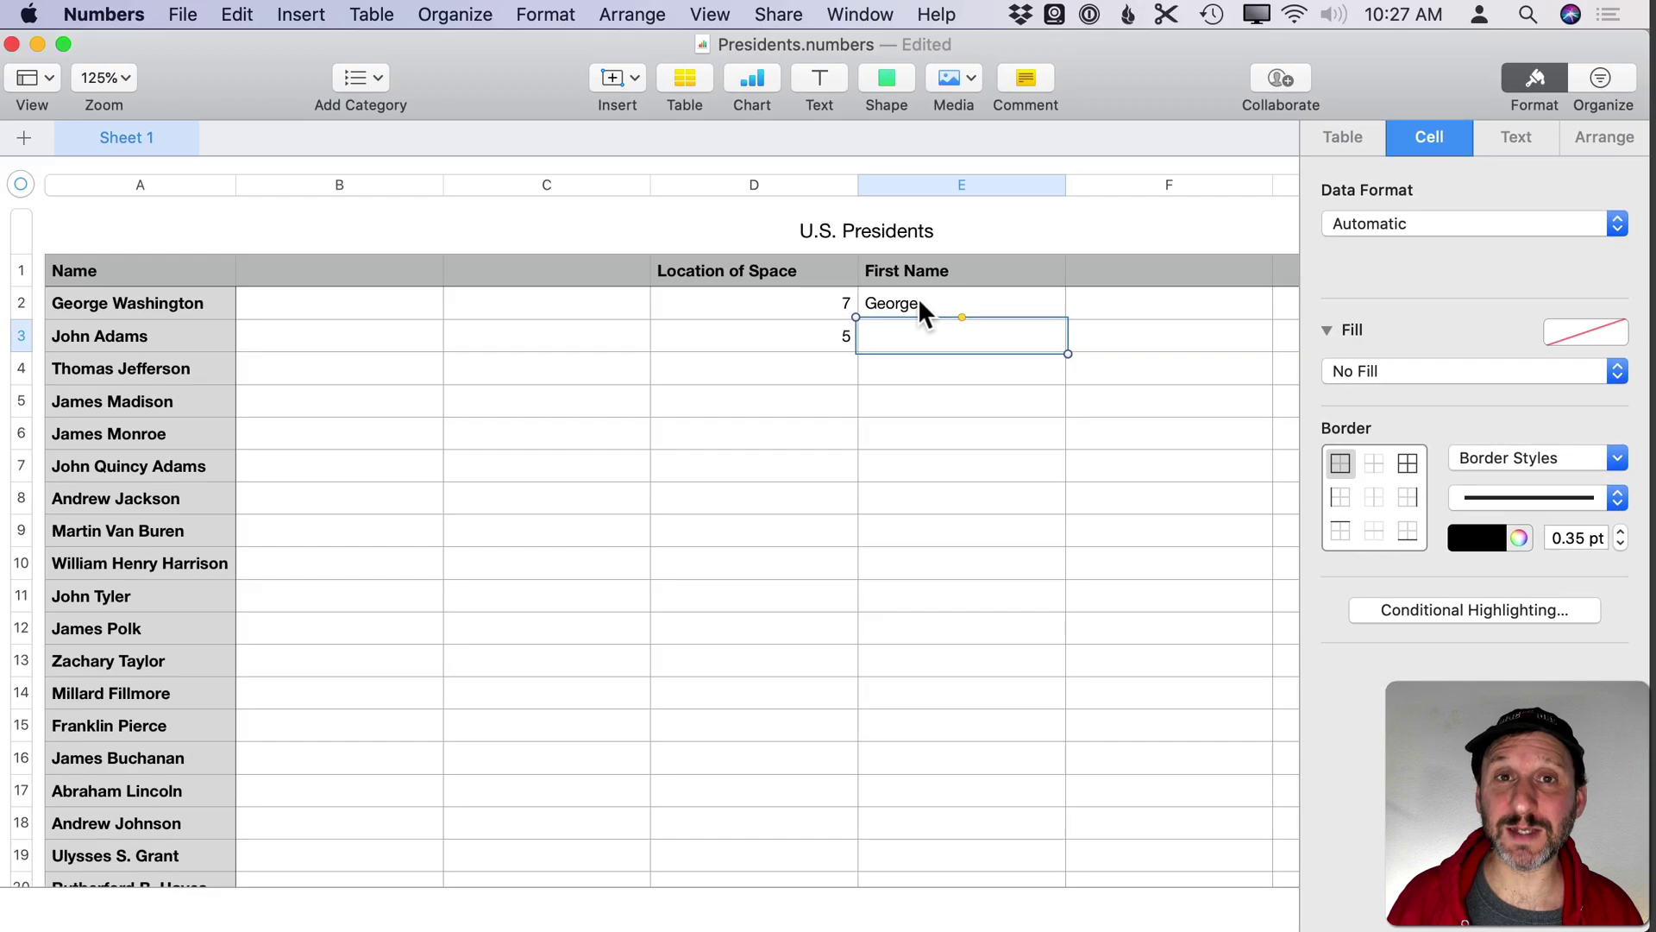
# Step: Copy the LEFT formula from E2 into E3
pyautogui.click(651, 221)
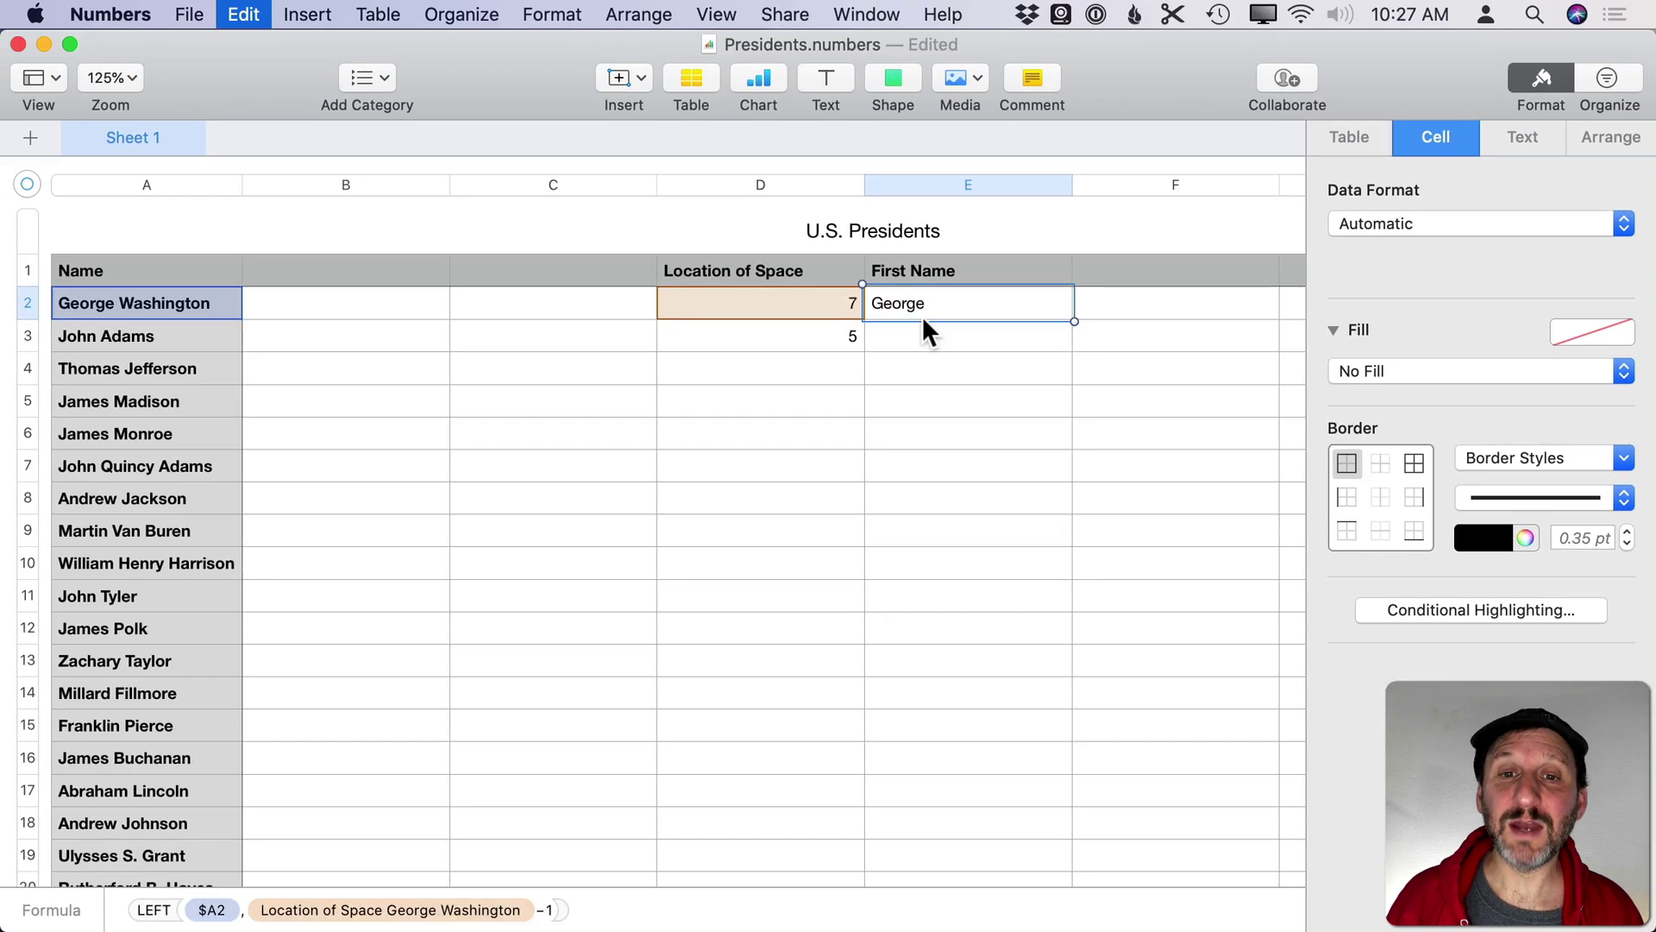
pyautogui.click(913, 333)
pyautogui.press('super+v')
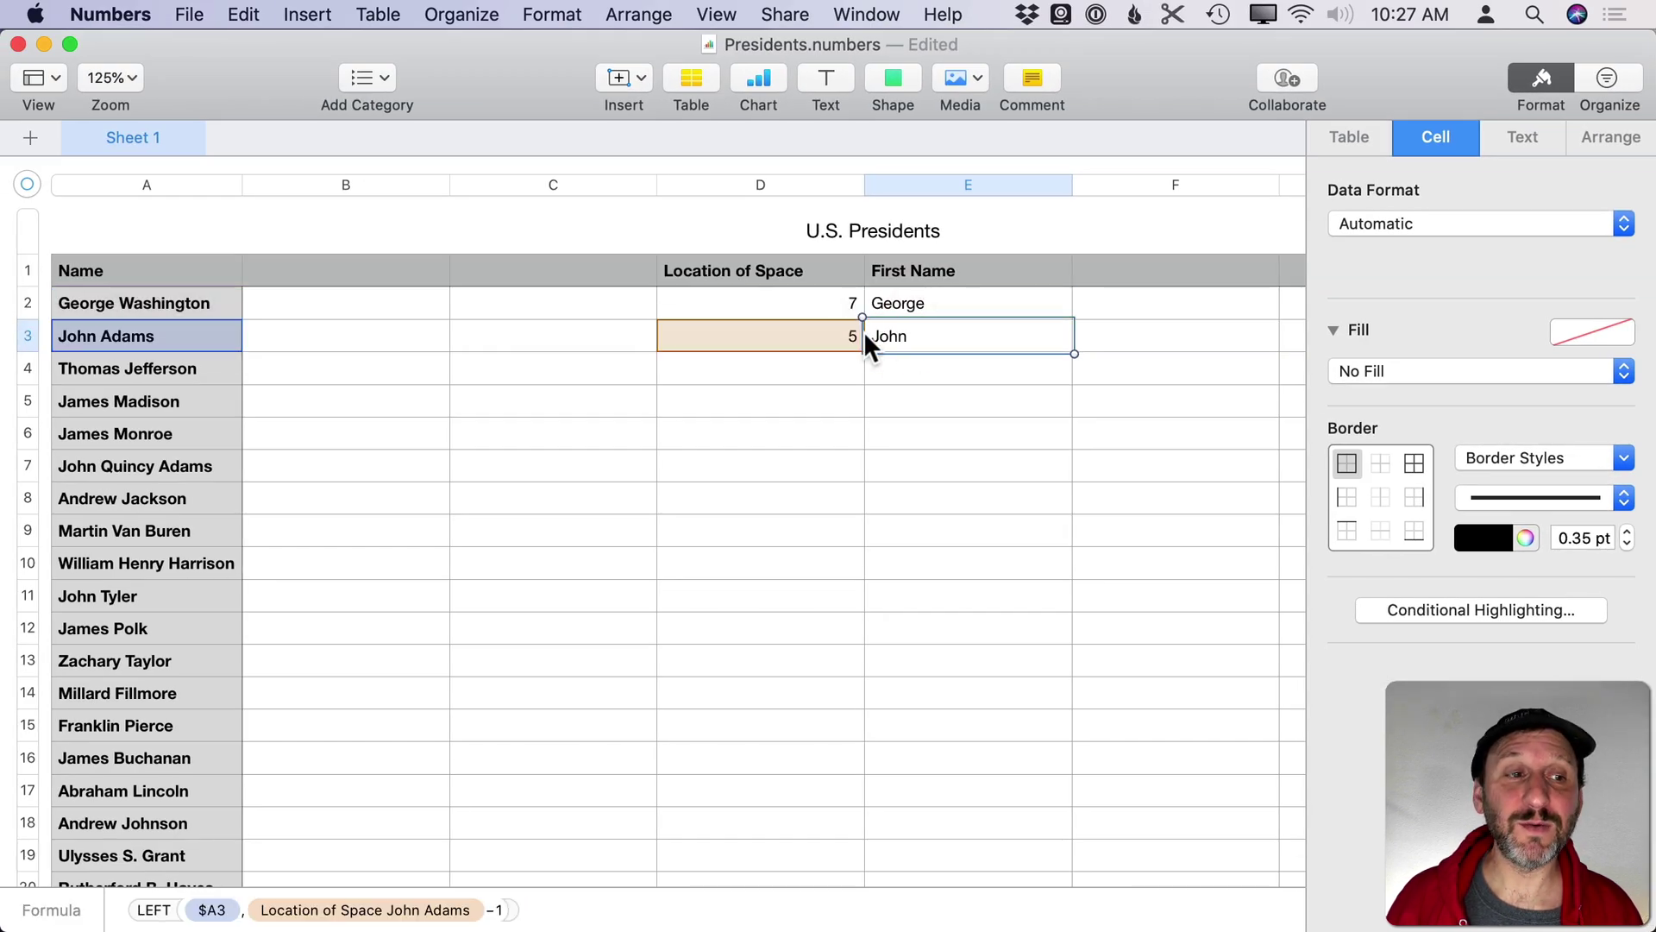
# Step: Title column F "Last Name" in the header row
pyautogui.click(1126, 293)
pyautogui.click(1116, 269)
pyautogui.write('Last Name')
pyautogui.press('Return')
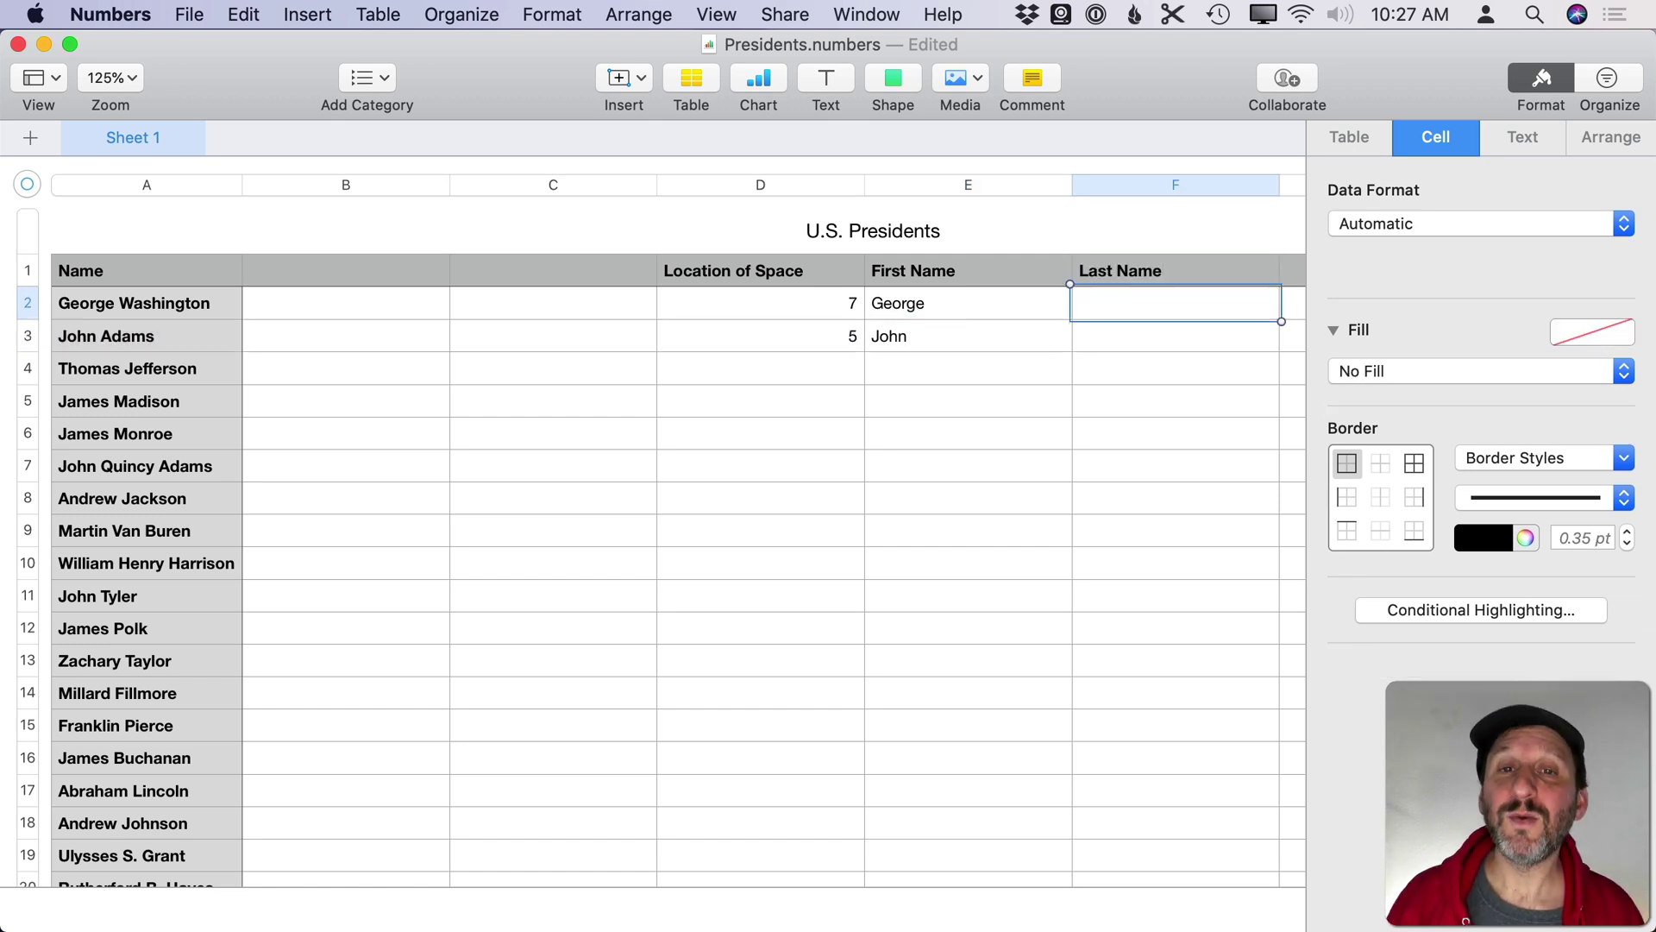
# Step: Enter a RIGHT formula in F2 with $A2 as source text and the Location of Space value in D2 as length
pyautogui.write('=')
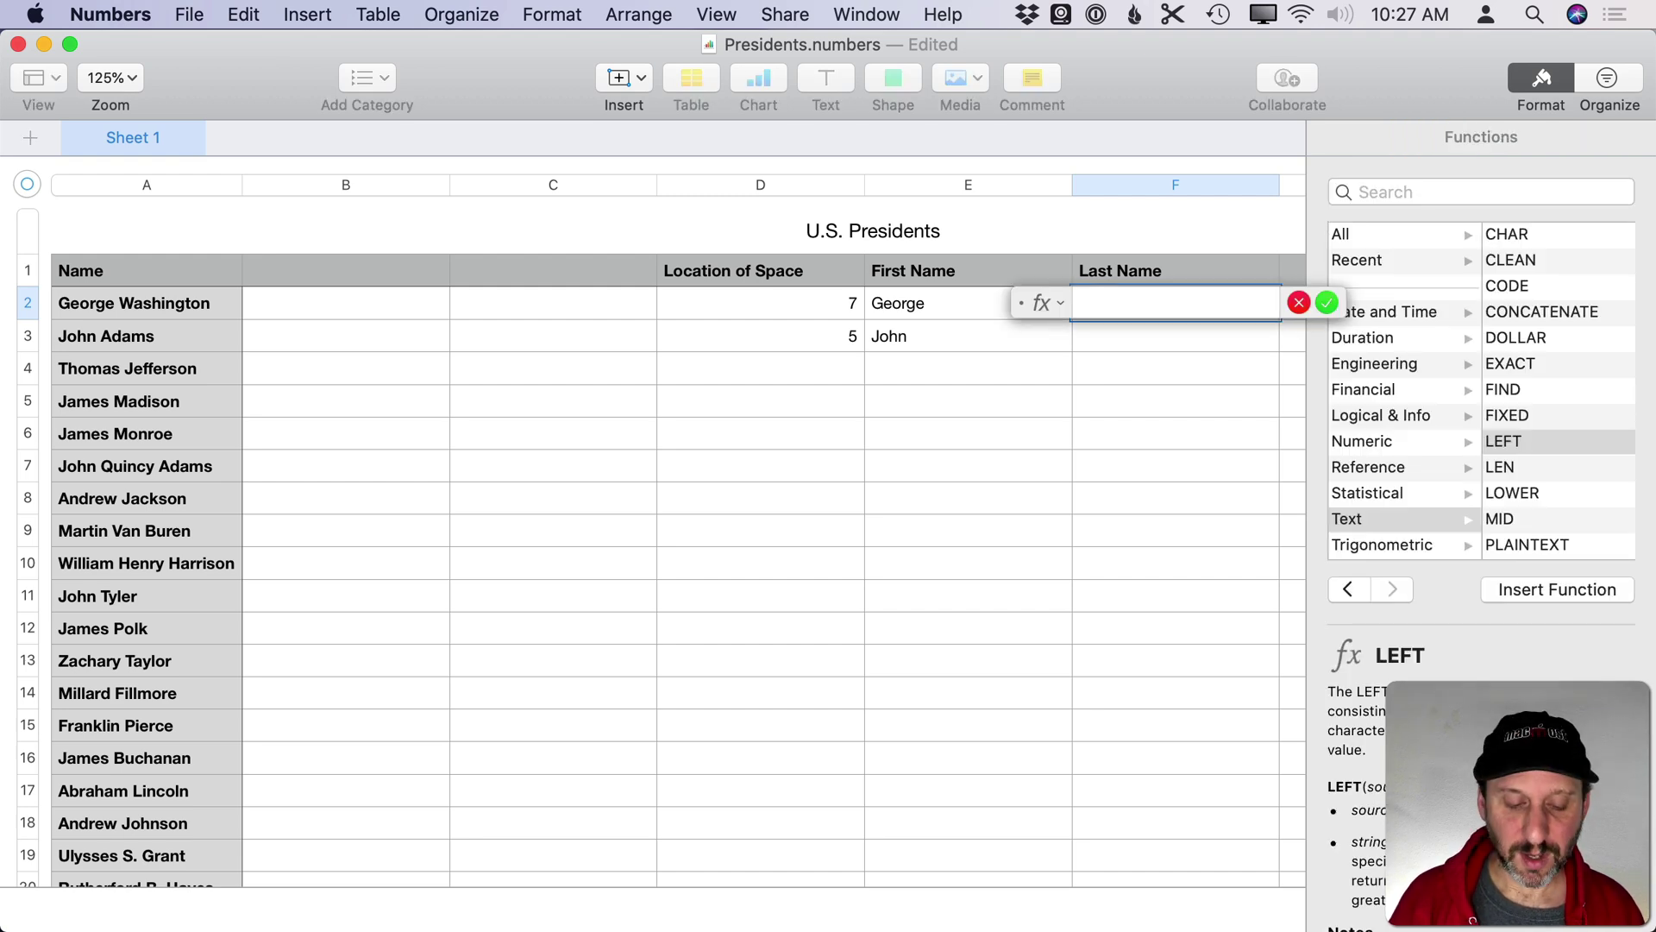
pyautogui.write('right(')
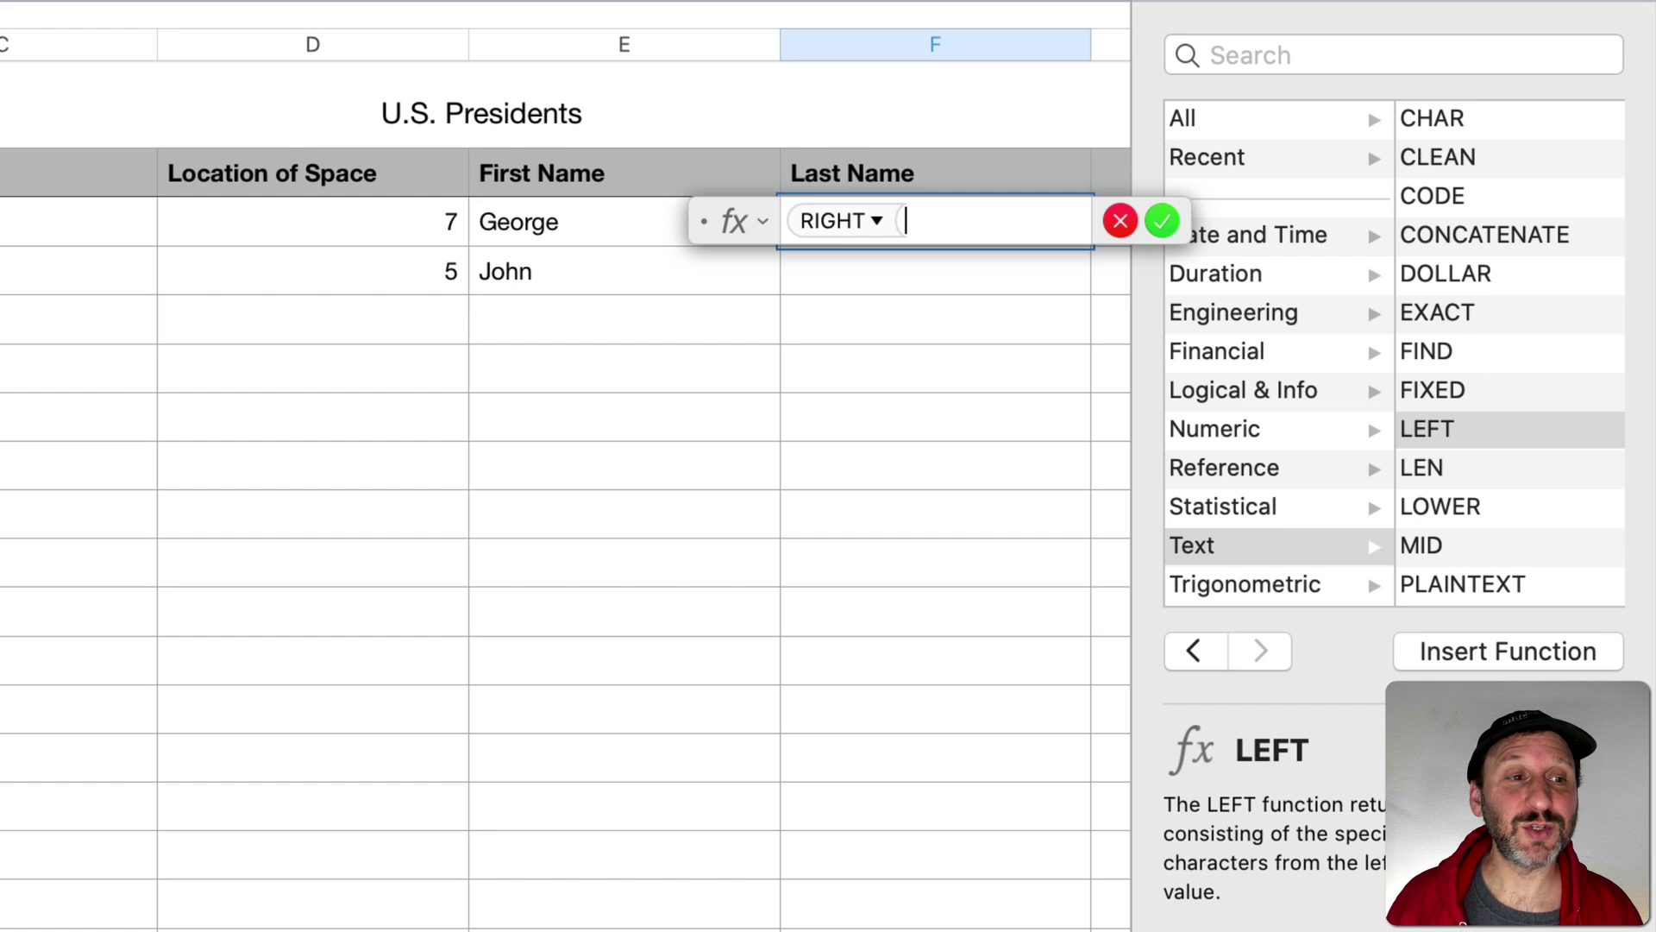
pyautogui.write('$a2,')
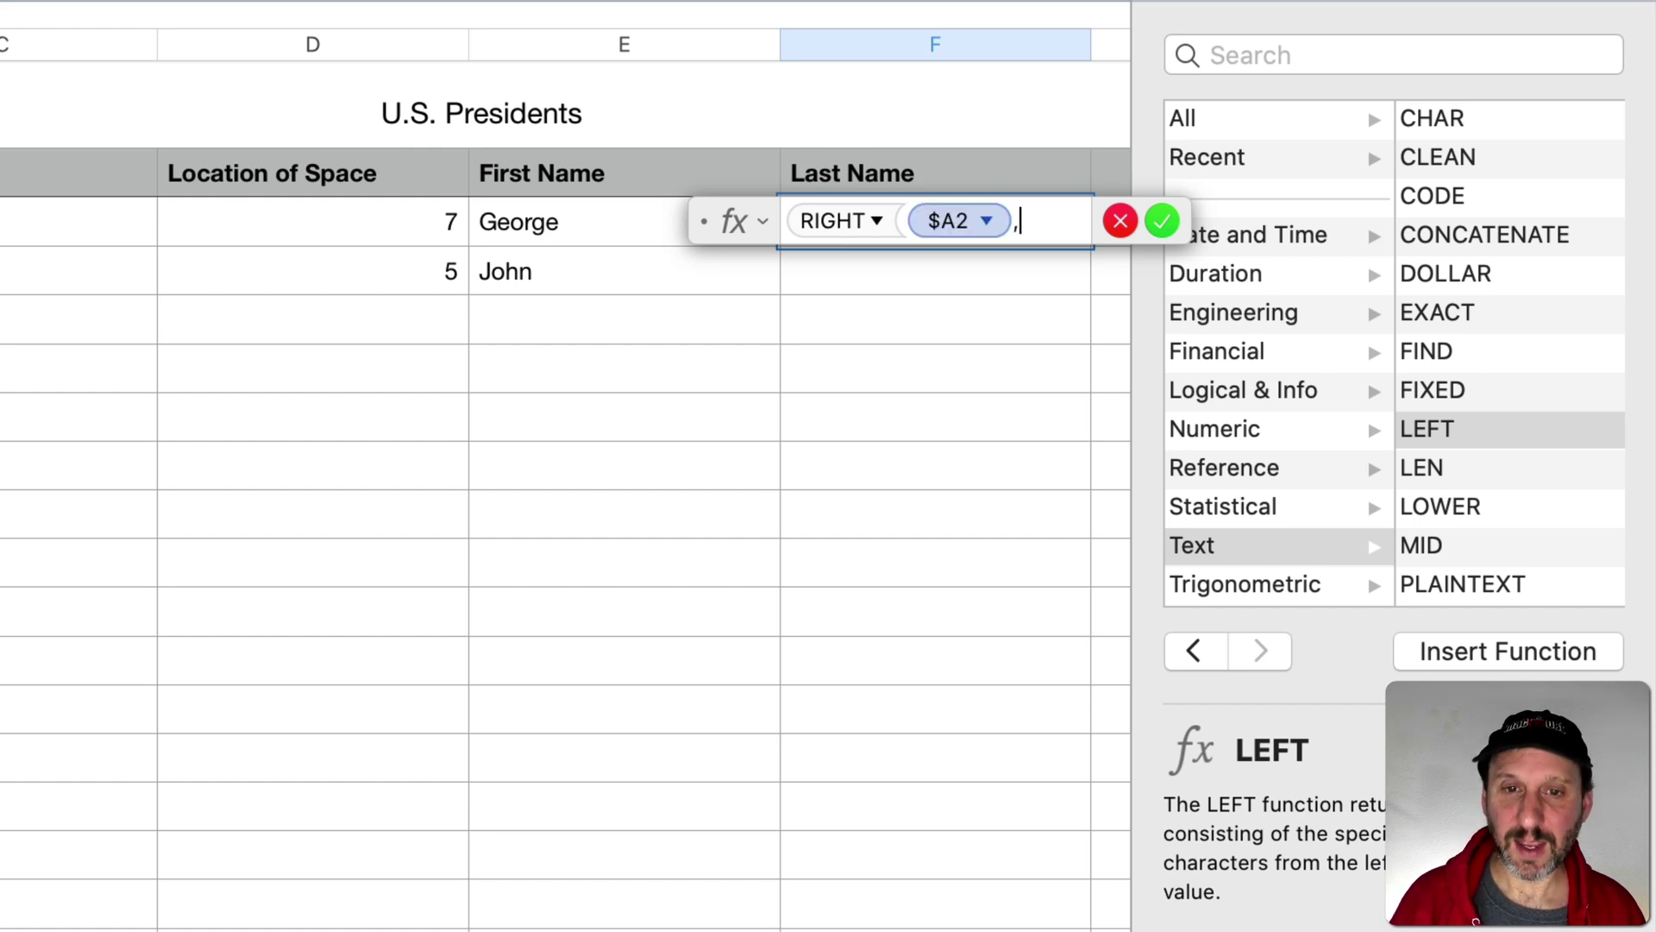
pyautogui.click(341, 223)
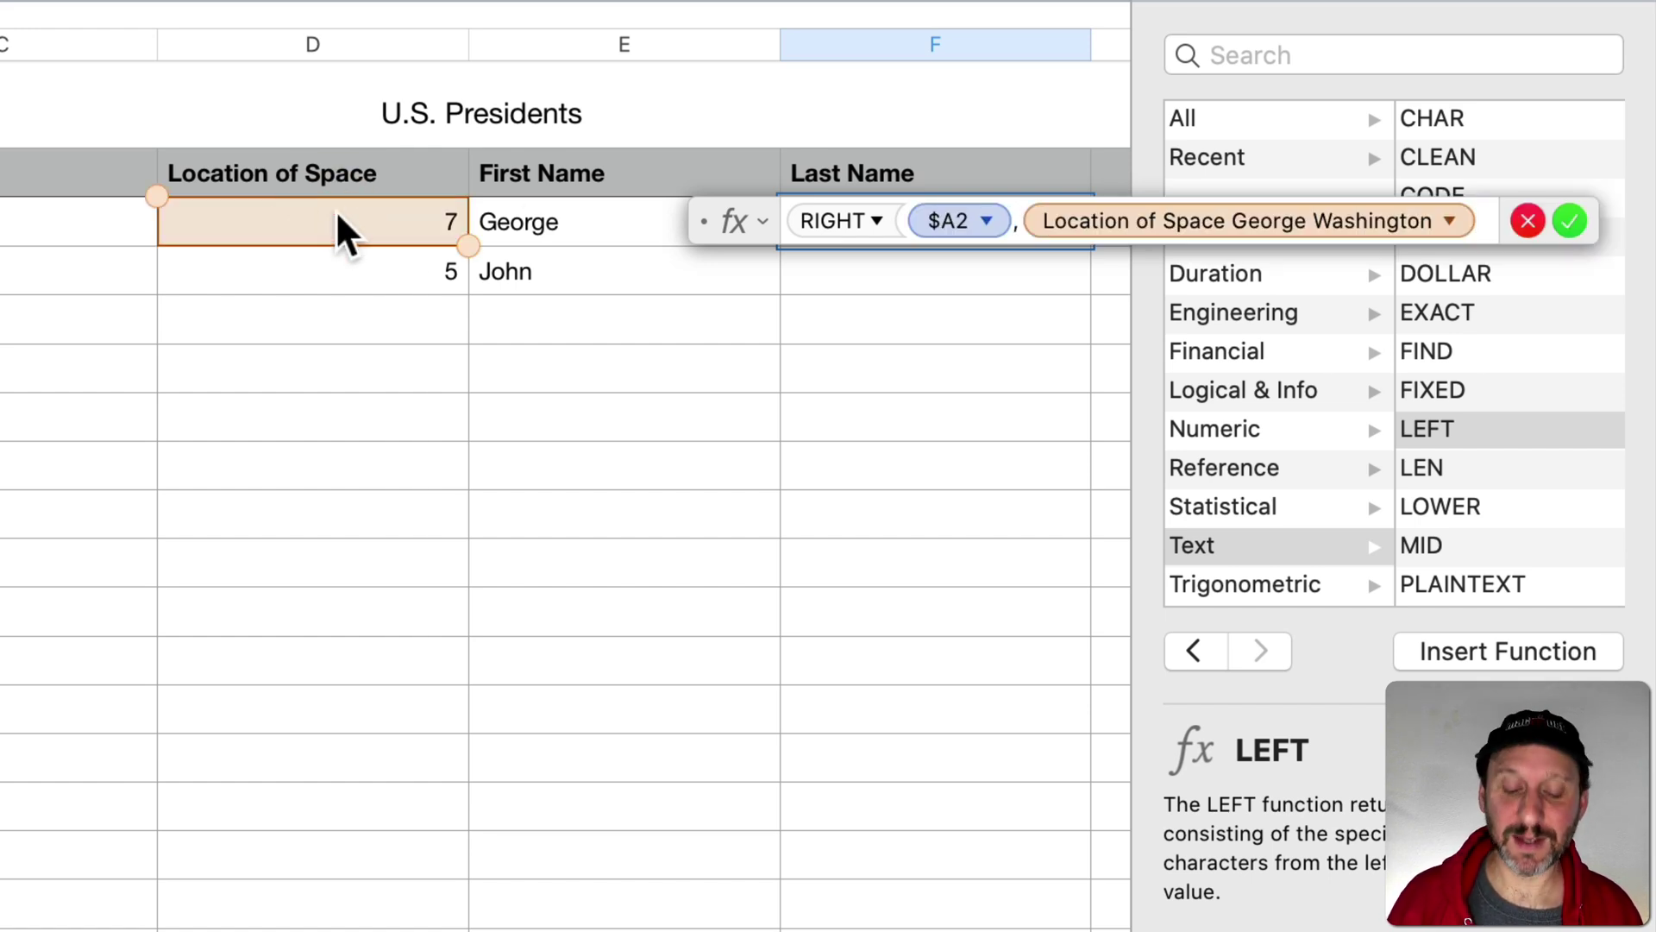
pyautogui.write(')')
pyautogui.press('Return')
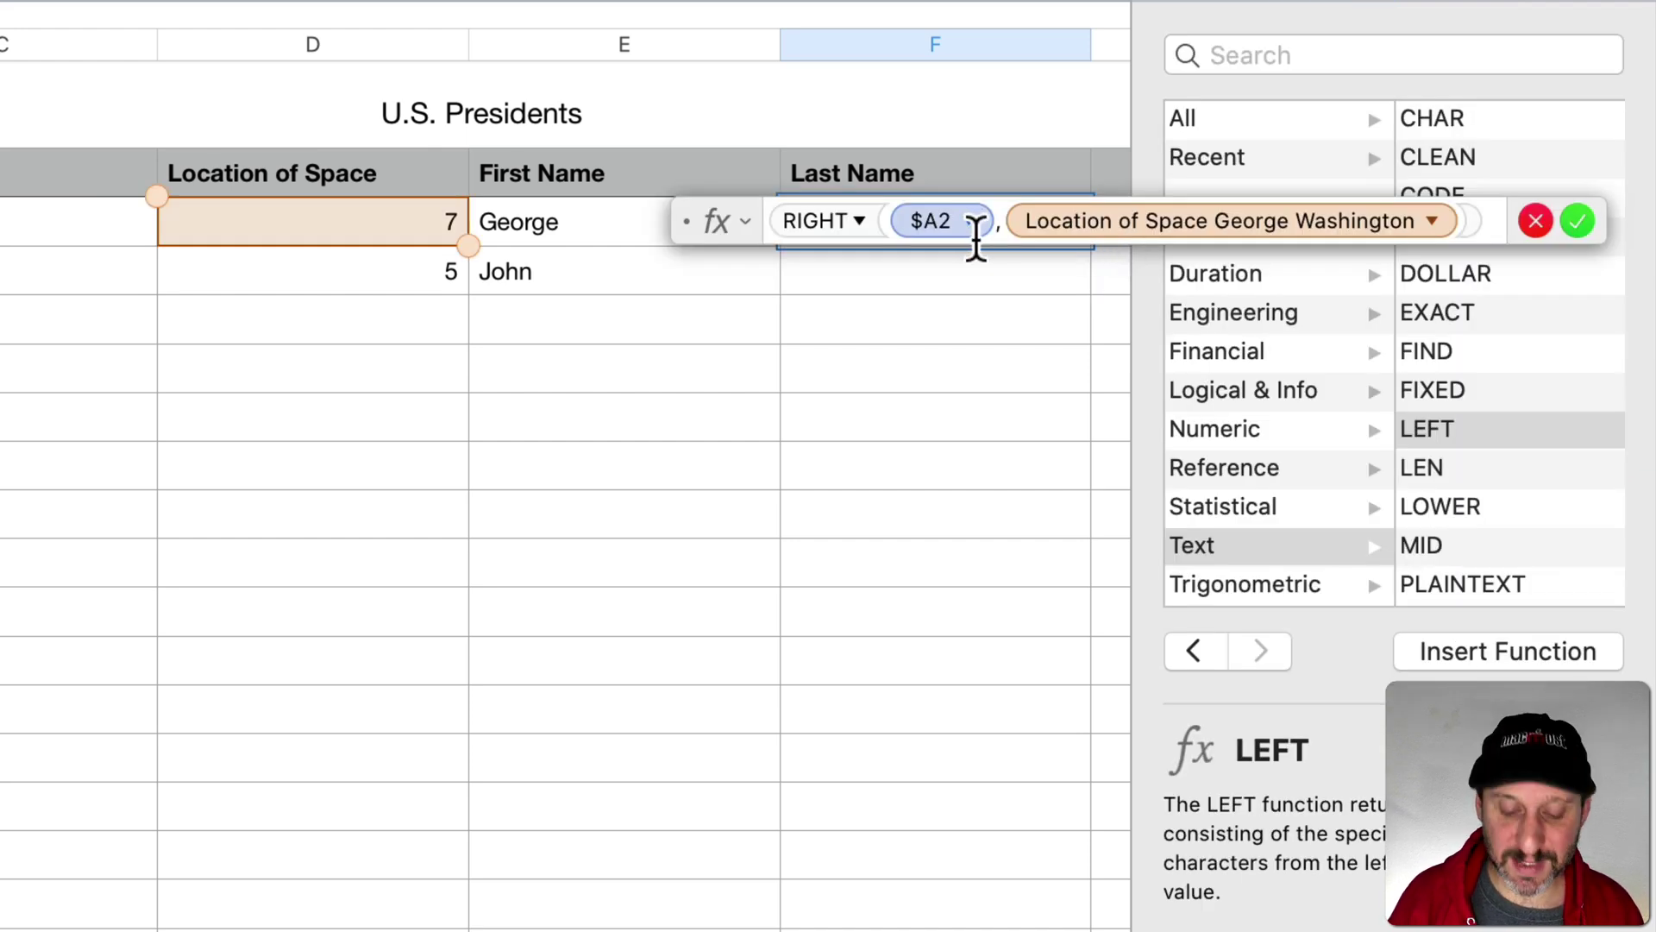
# Step: Change the length in the F2 RIGHT formula to LEN($A2) minus the Location of Space value and accept the formula
pyautogui.write('LEN(')
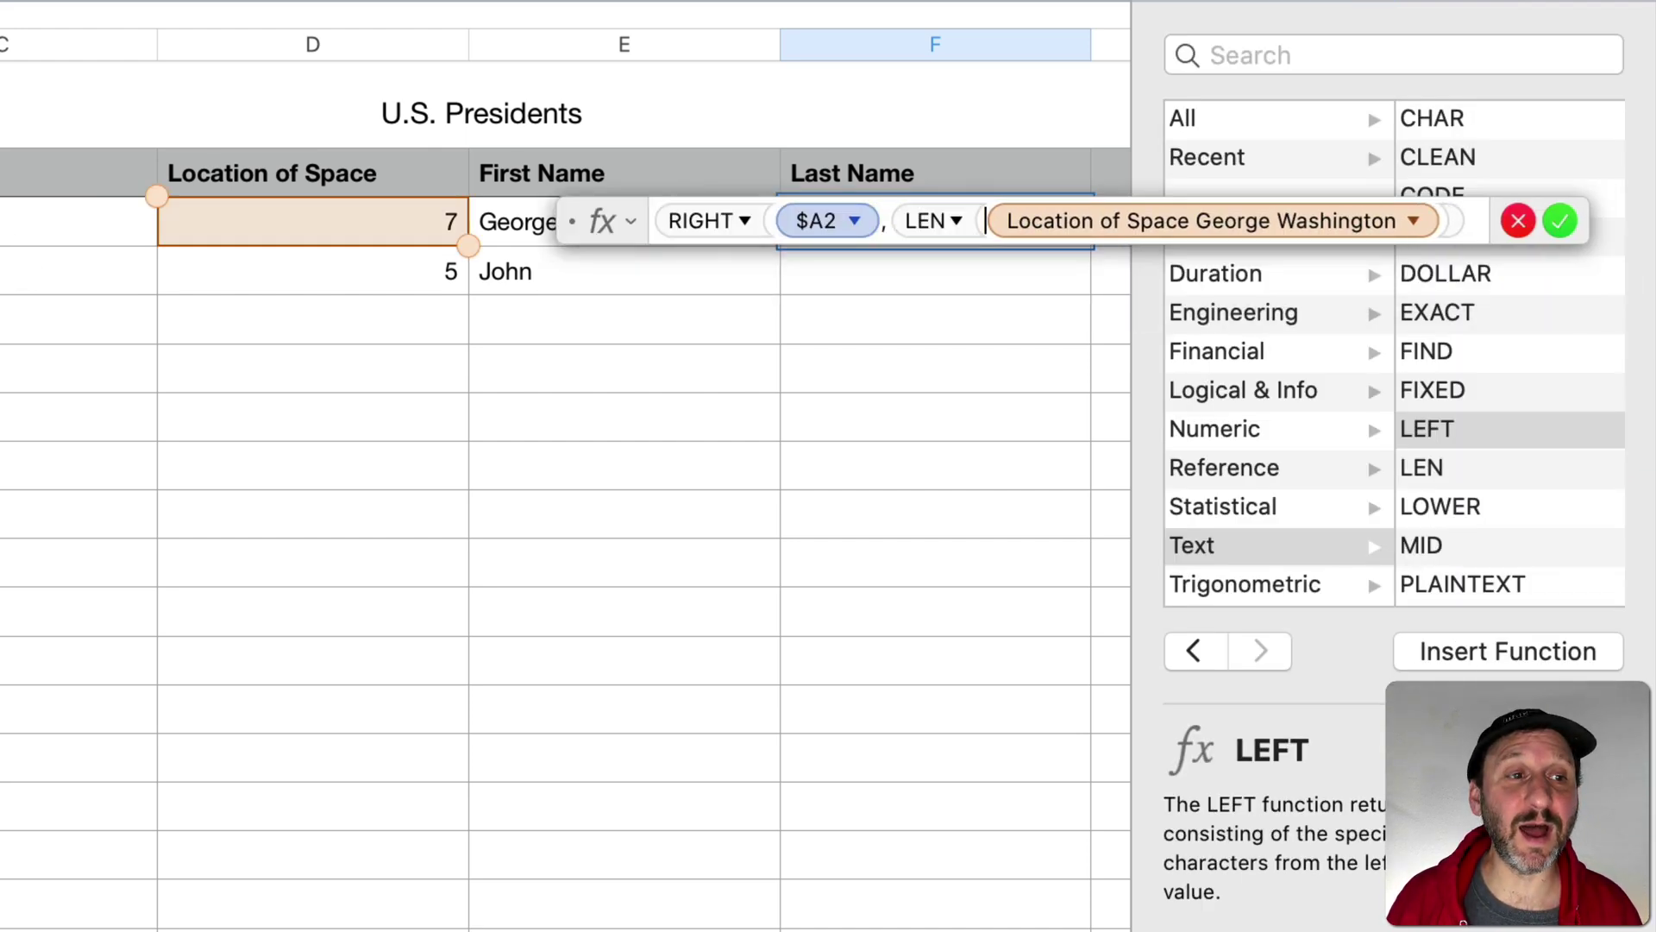
pyautogui.write('$A2,')
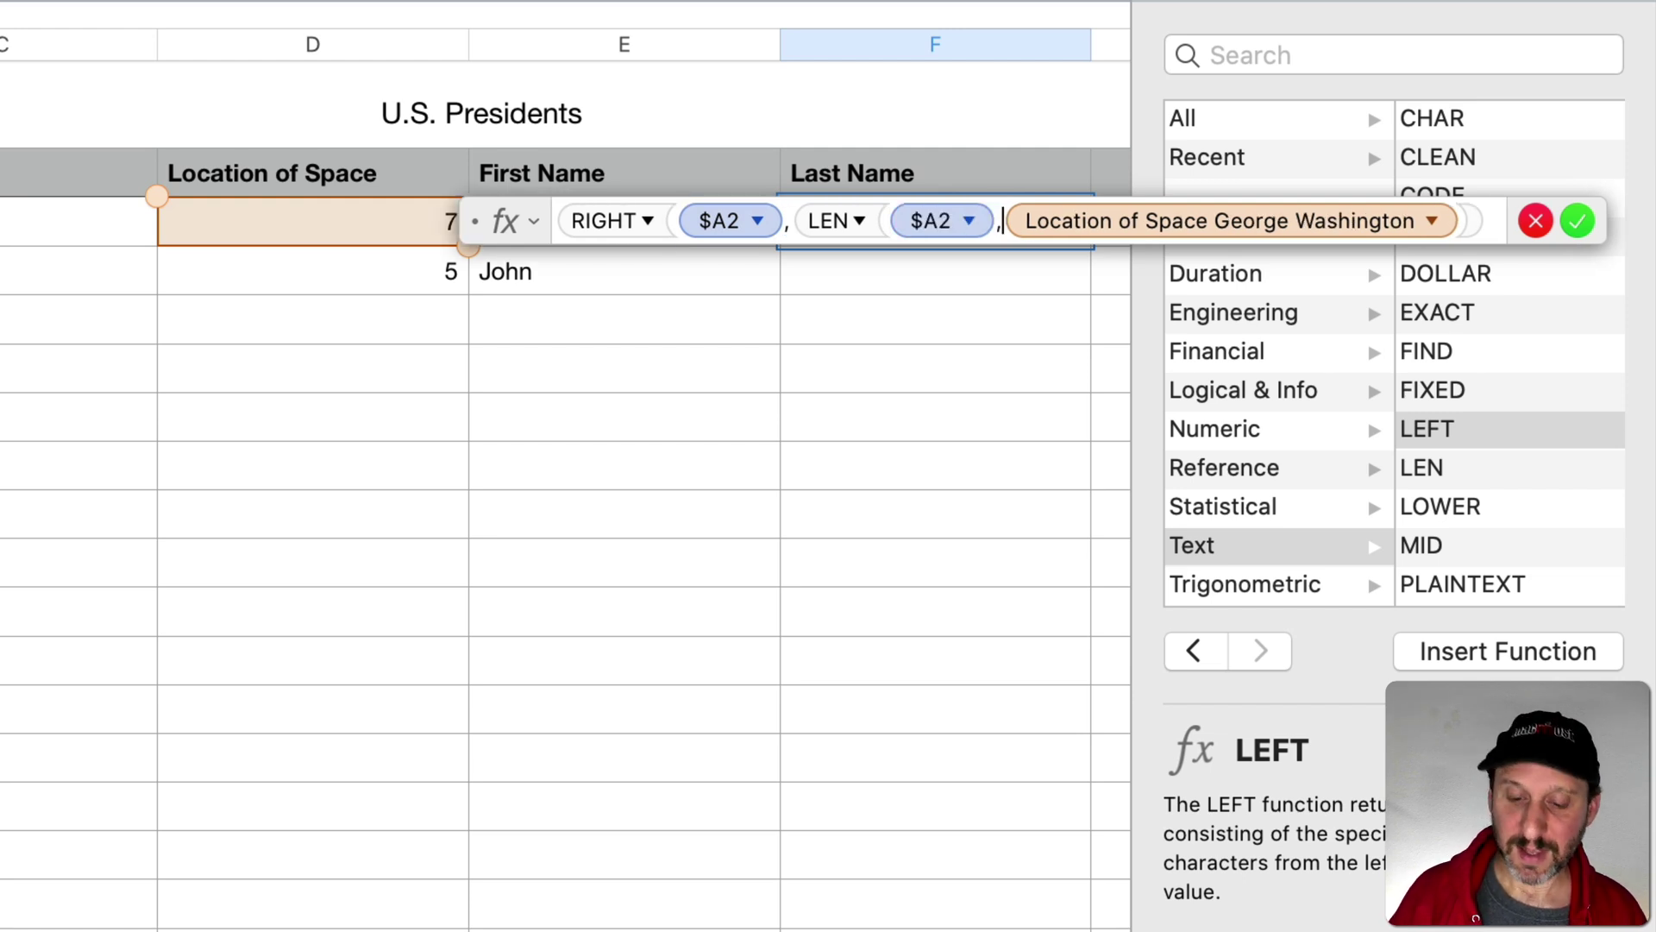
pyautogui.write(')')
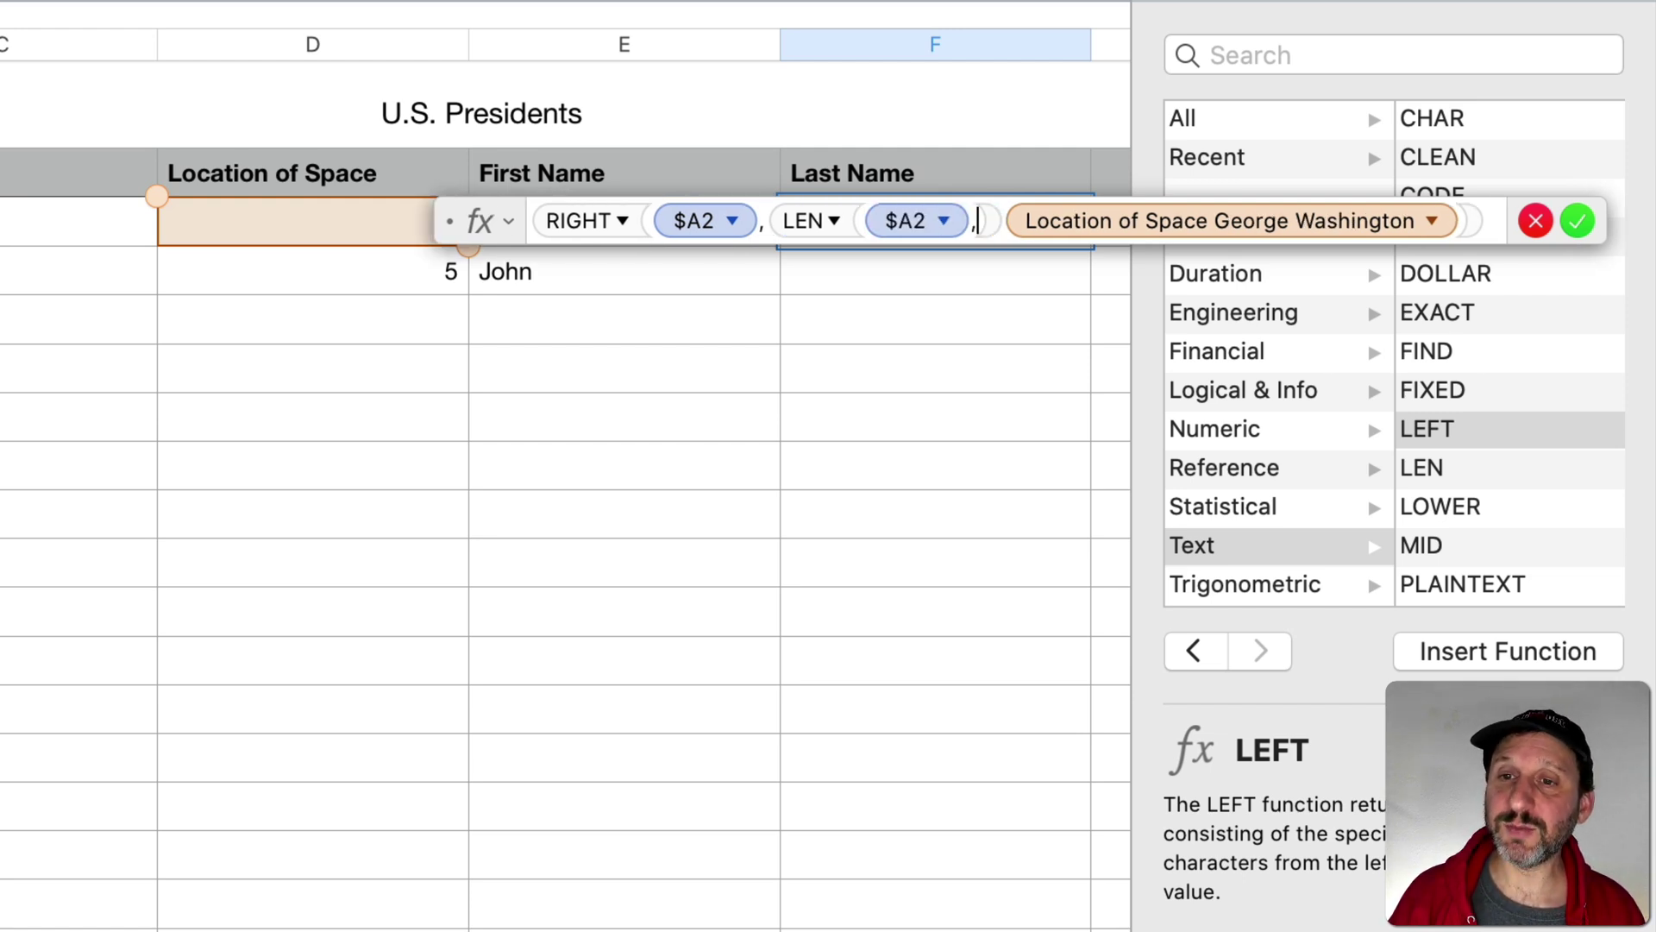
pyautogui.press('BackSpace')
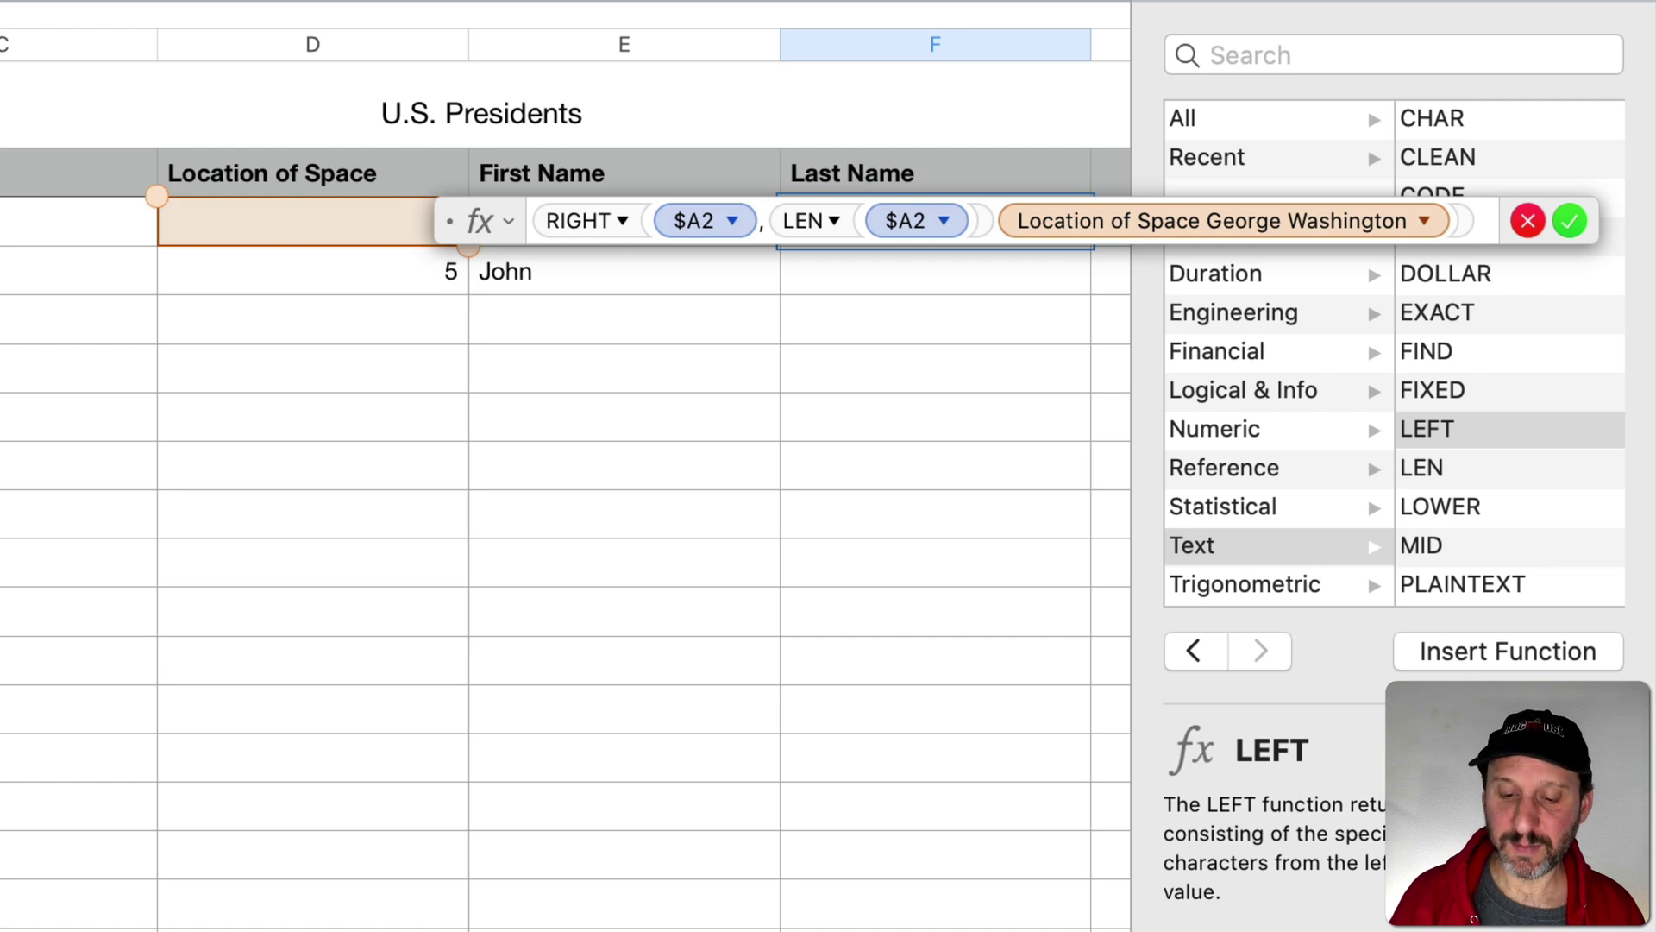
pyautogui.write('-')
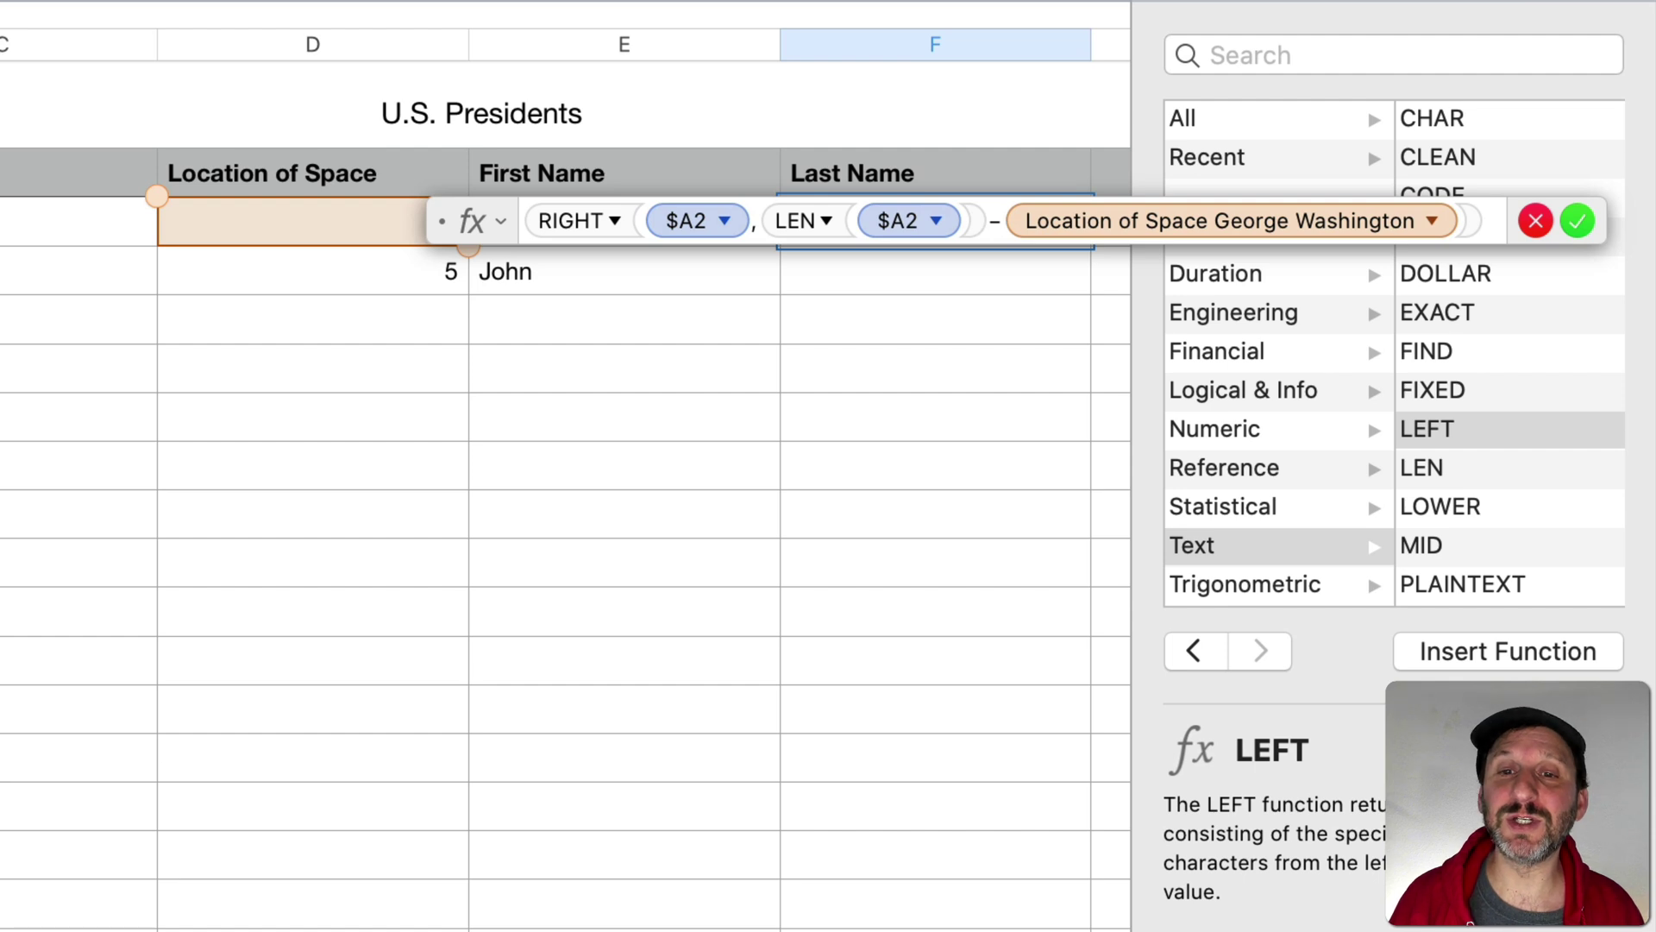
pyautogui.press('Return')
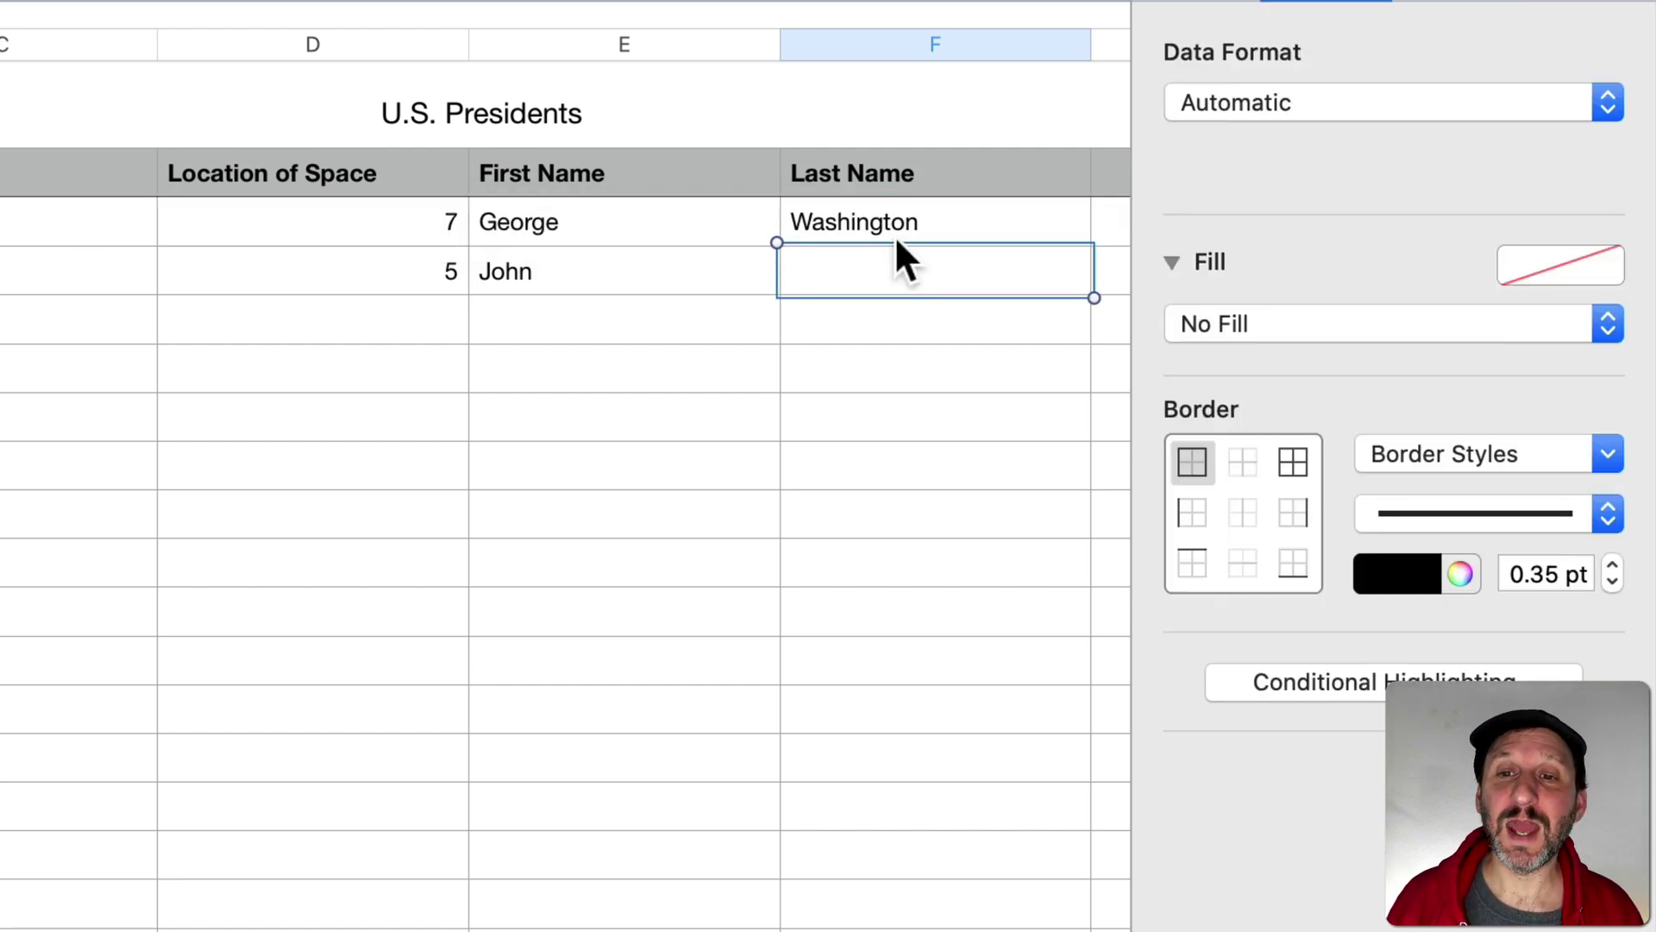
# Step: Copy the RIGHT formula from F2 into F3
pyautogui.click(877, 217)
pyautogui.click(863, 255)
pyautogui.write('Adams')
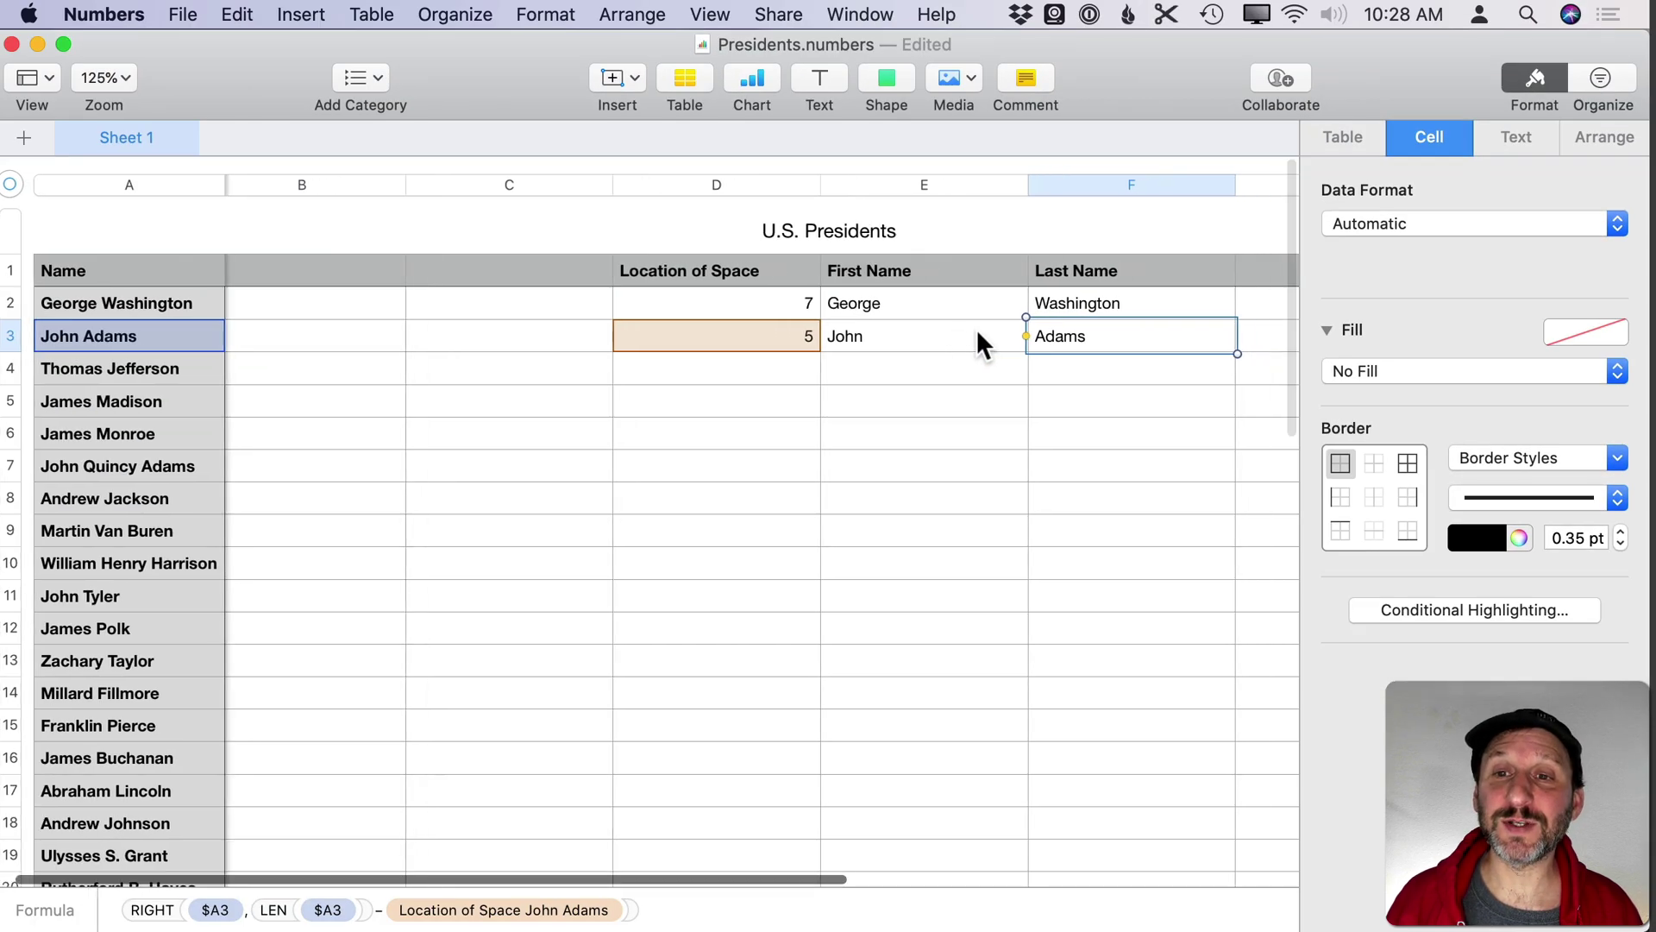
# Step: Title column G "Last, First" in the header row
pyautogui.hscroll(5, 977, 330)
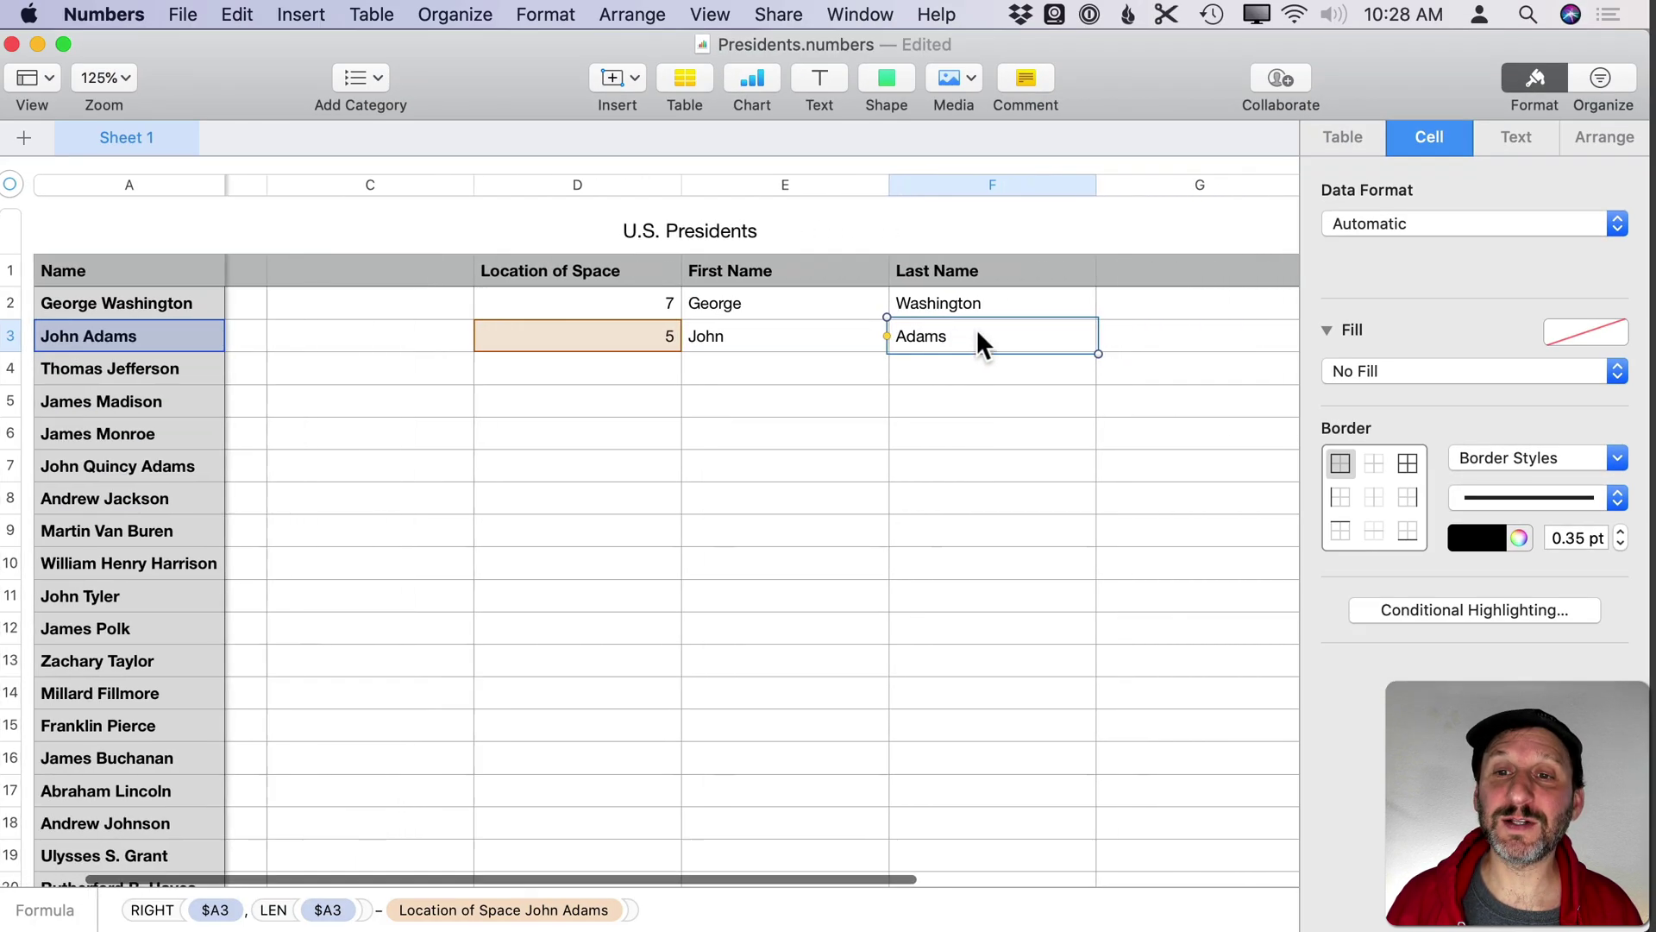
pyautogui.click(975, 260)
pyautogui.write('Last, First')
pyautogui.press('Return')
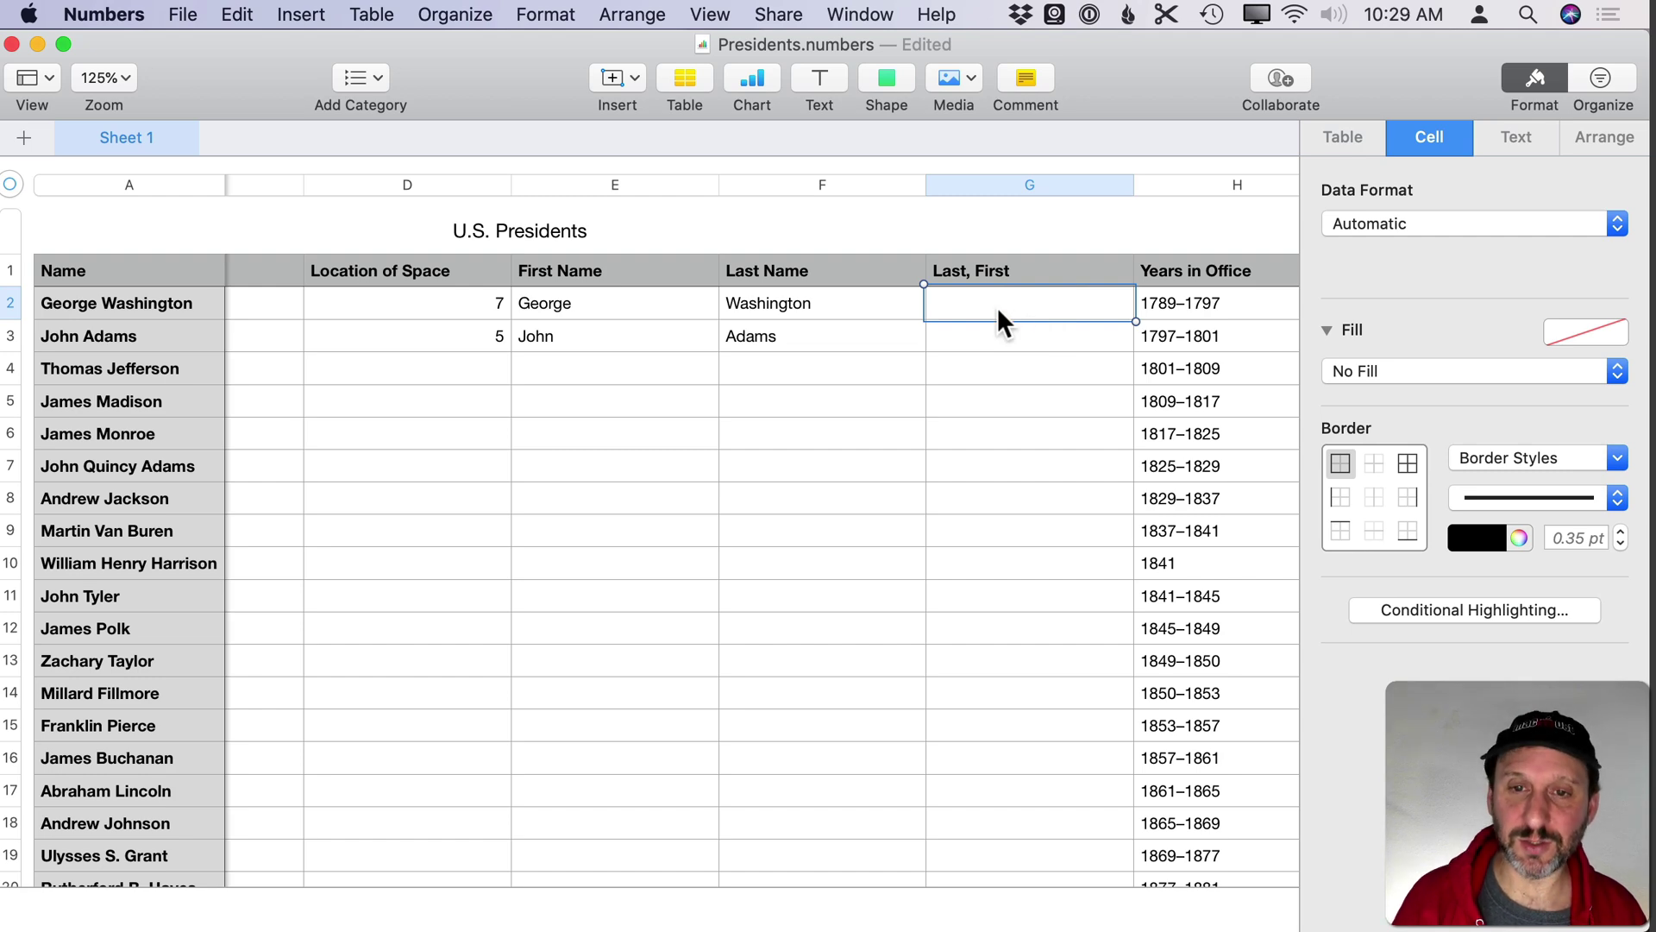
# Step: Enter a CONCATENATE formula in G2 joining the last name in F2, the text ", " and the first name in E2
pyautogui.write('=')
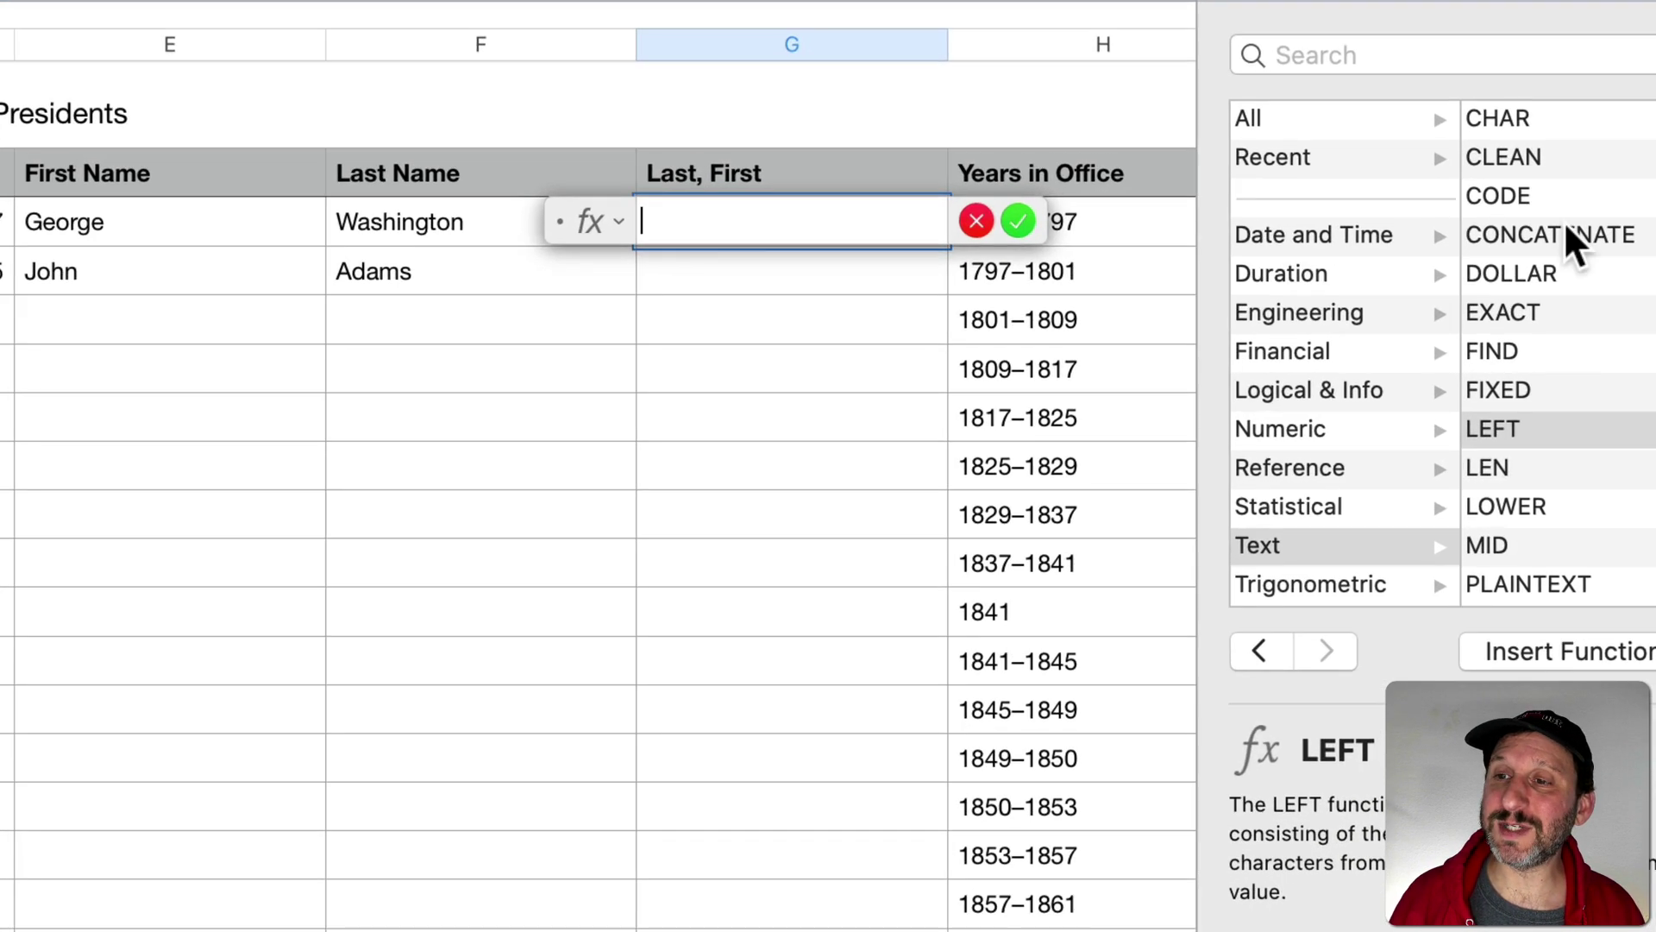
pyautogui.click(1546, 255)
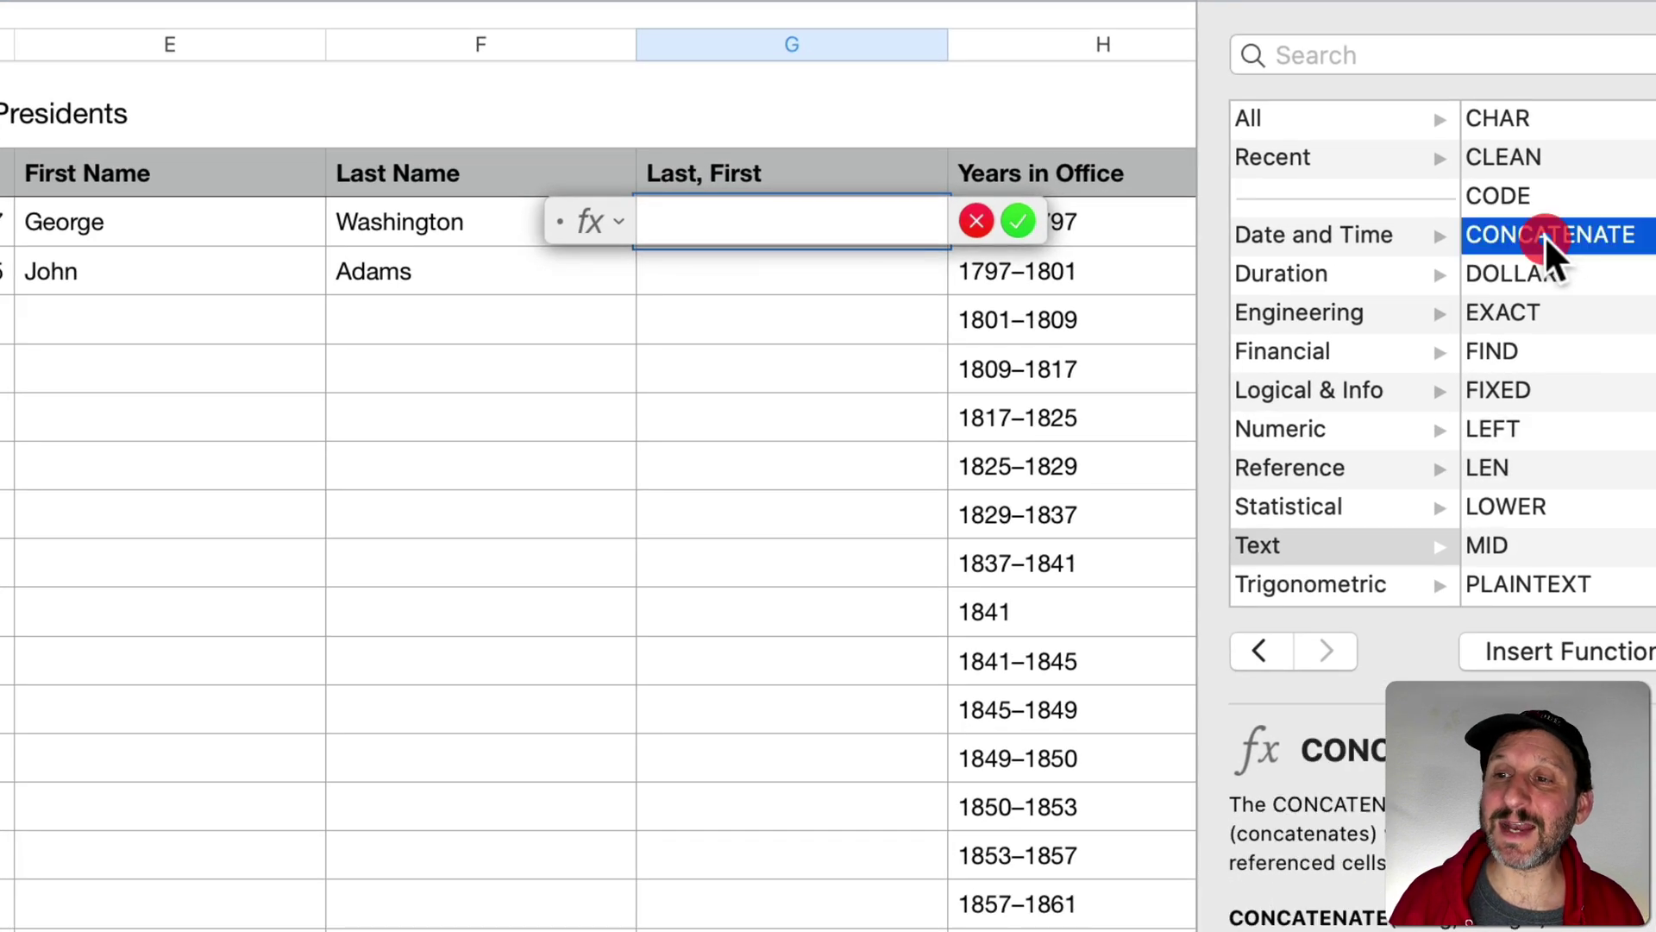
pyautogui.doubleClick(1498, 235)
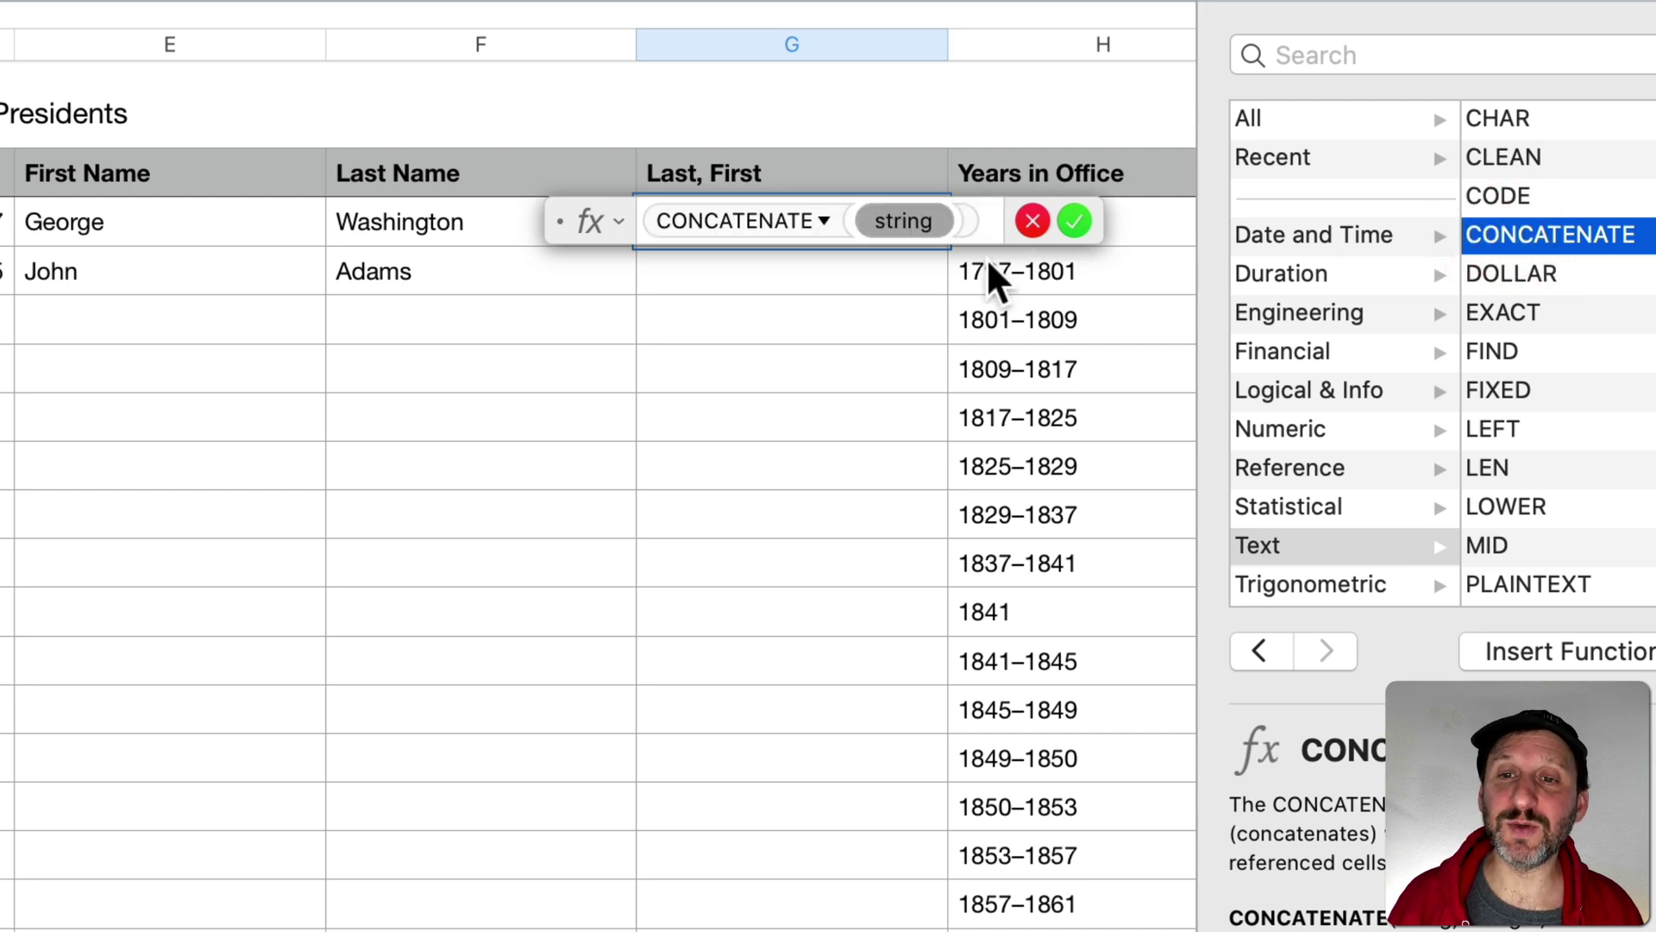
pyautogui.click(404, 230)
pyautogui.write(',')
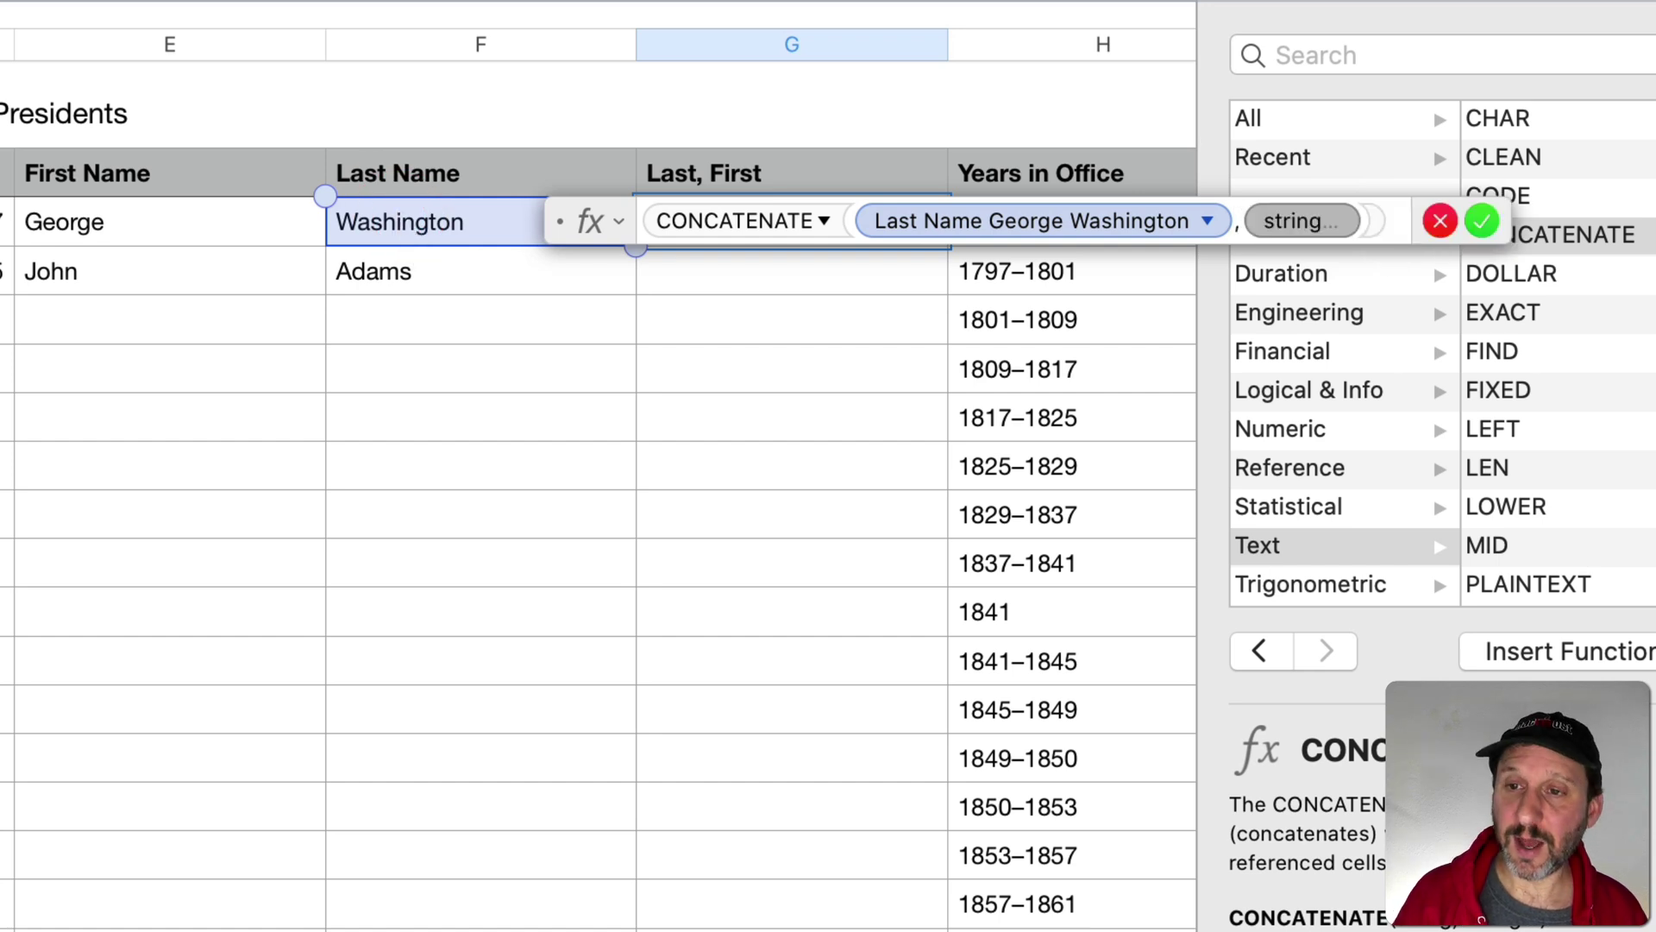
pyautogui.write('"')
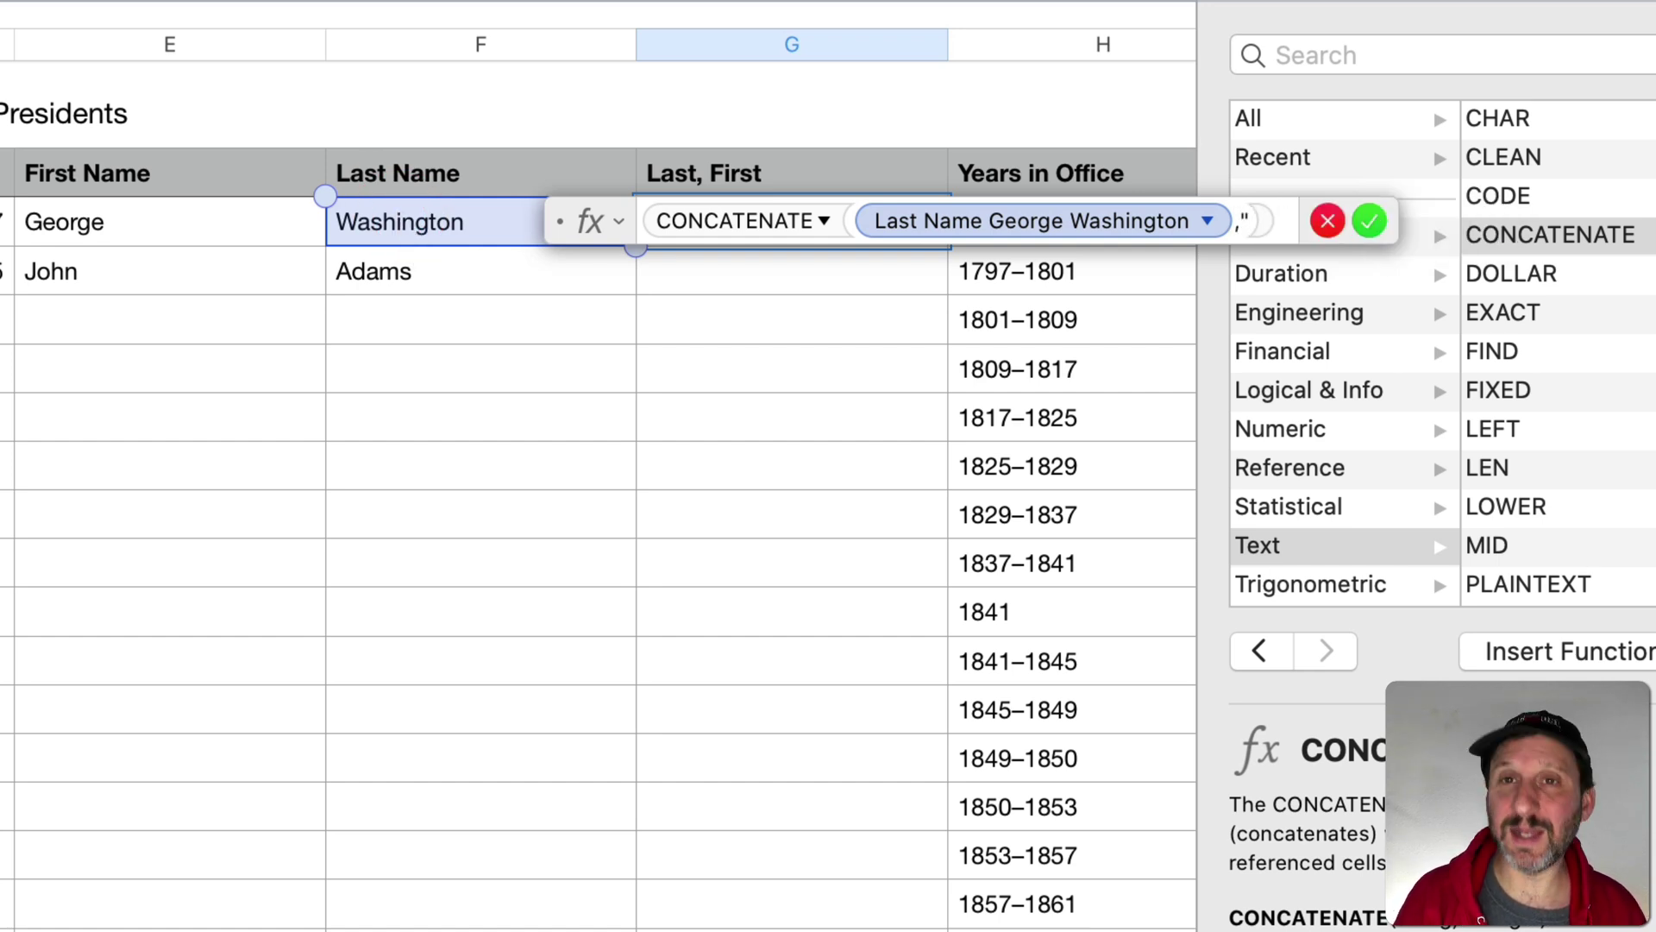
pyautogui.write(', "')
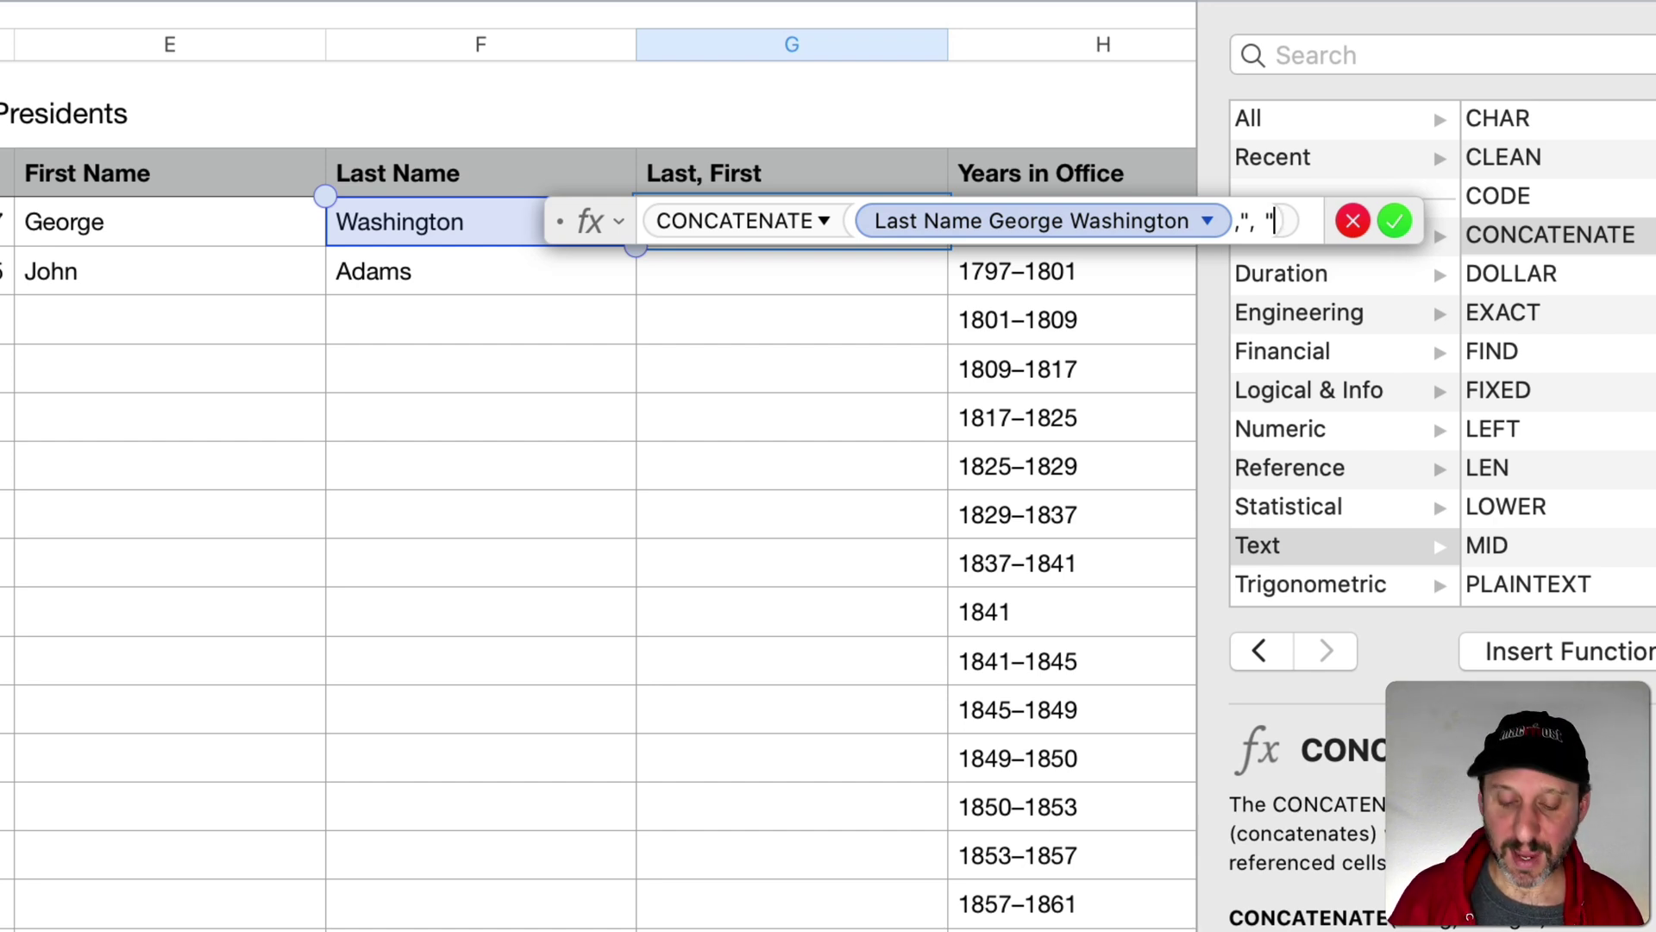
pyautogui.write(',')
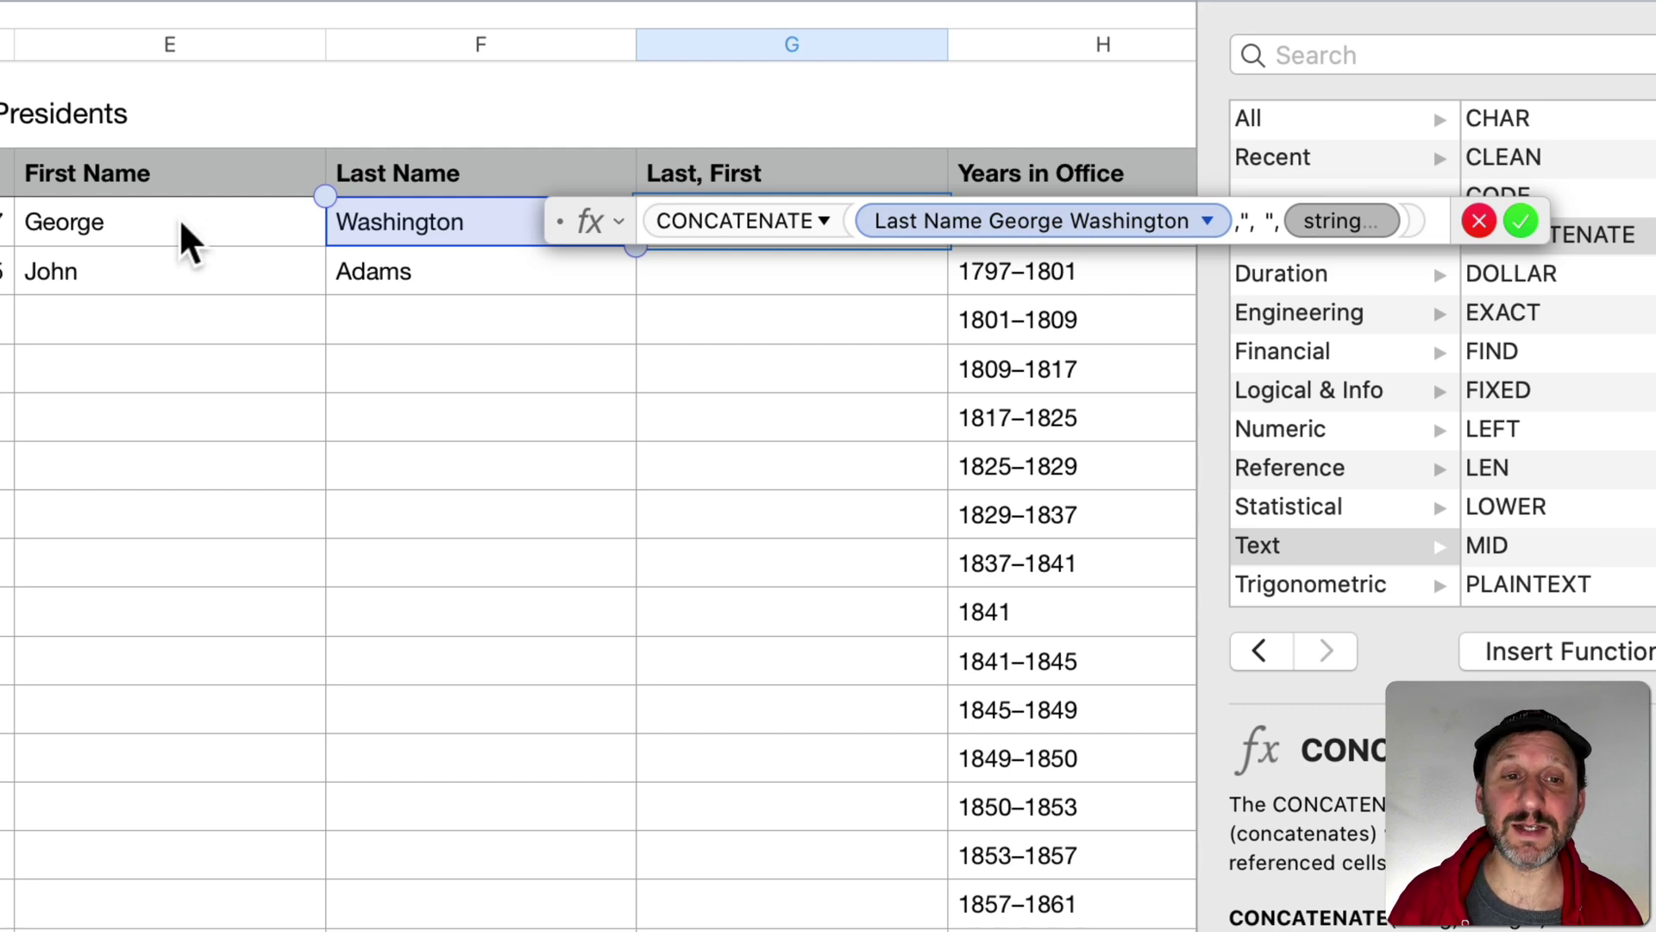
pyautogui.click(160, 246)
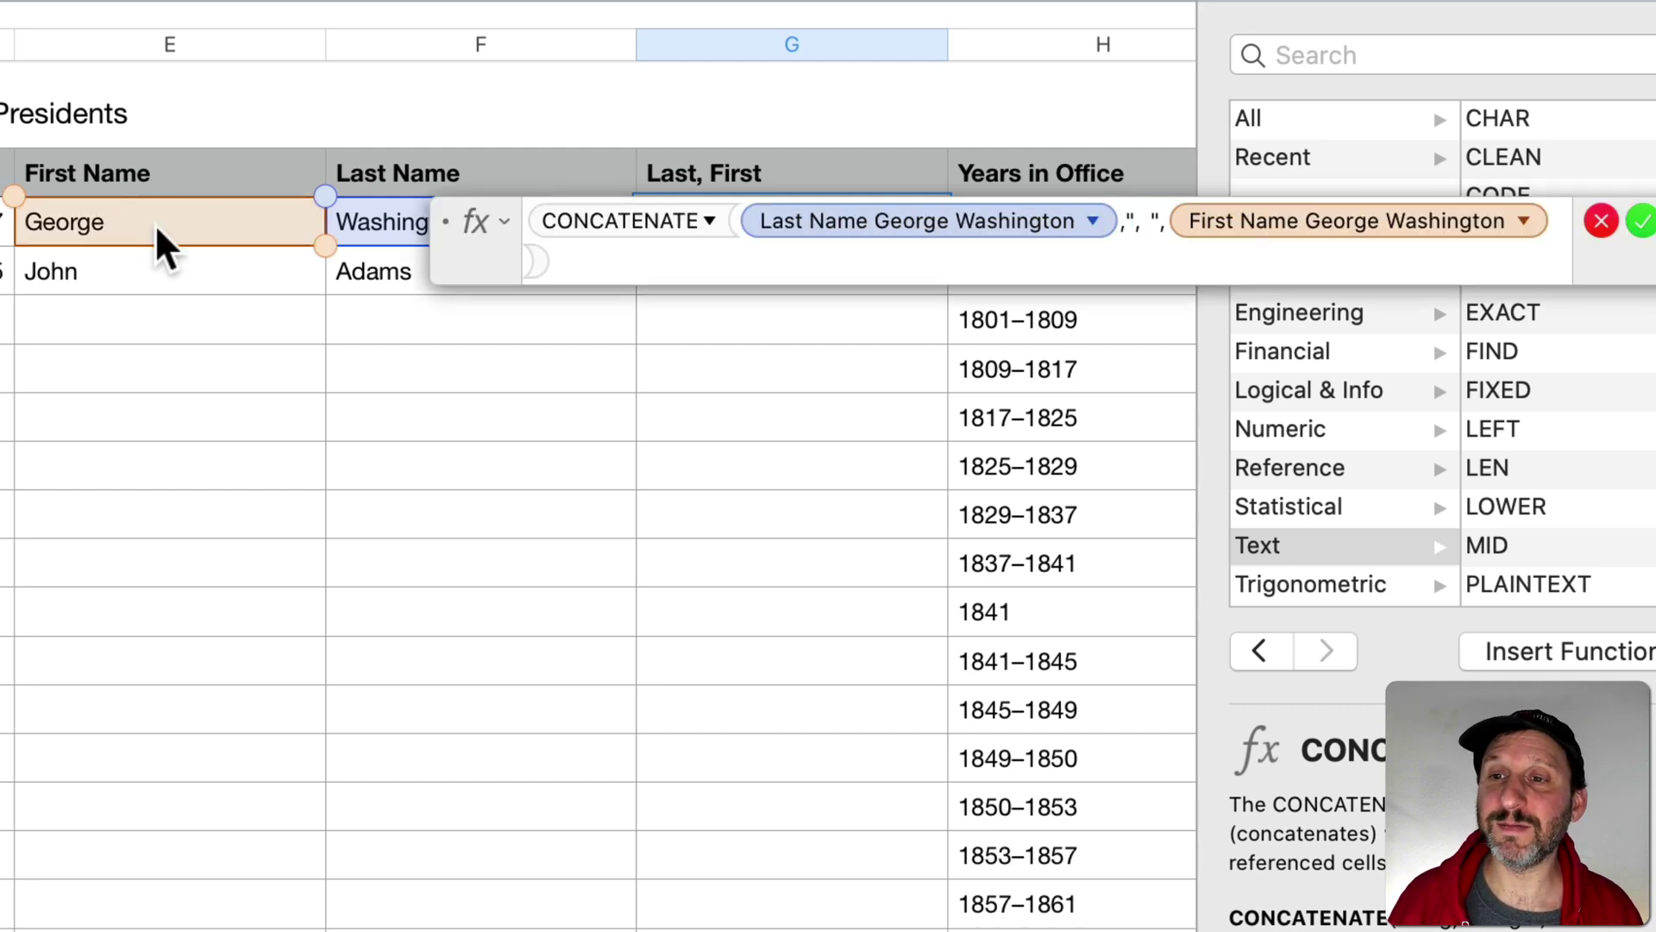
pyautogui.press('Return')
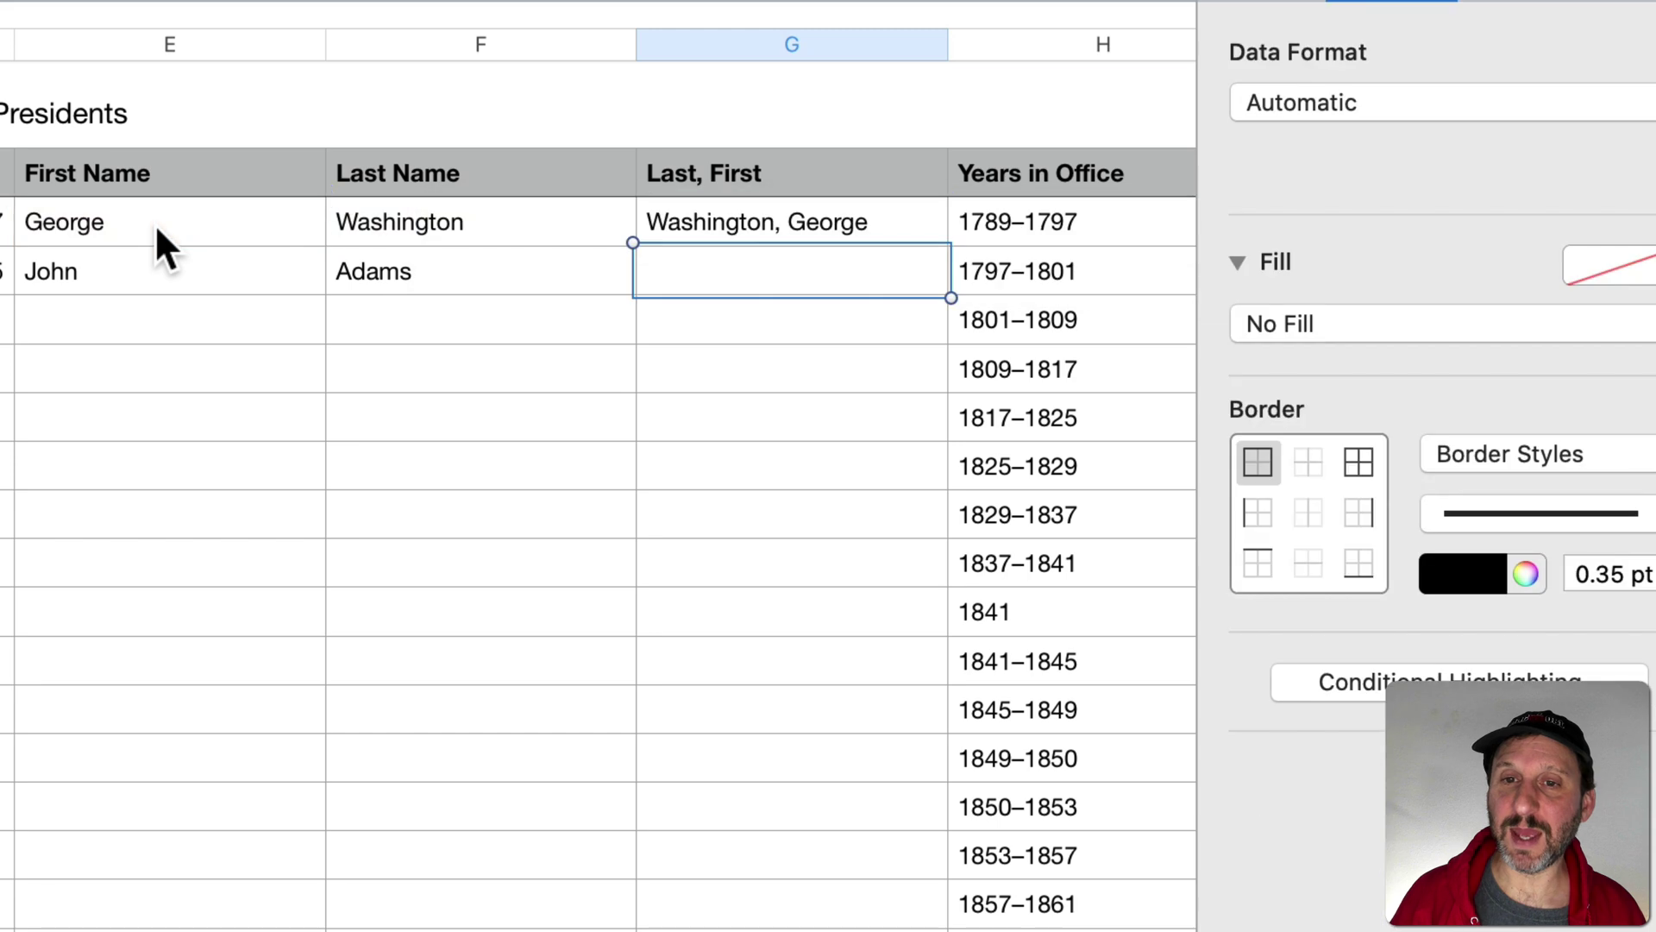
# Step: Copy the CONCATENATE formula from G2 into G3
pyautogui.click(775, 223)
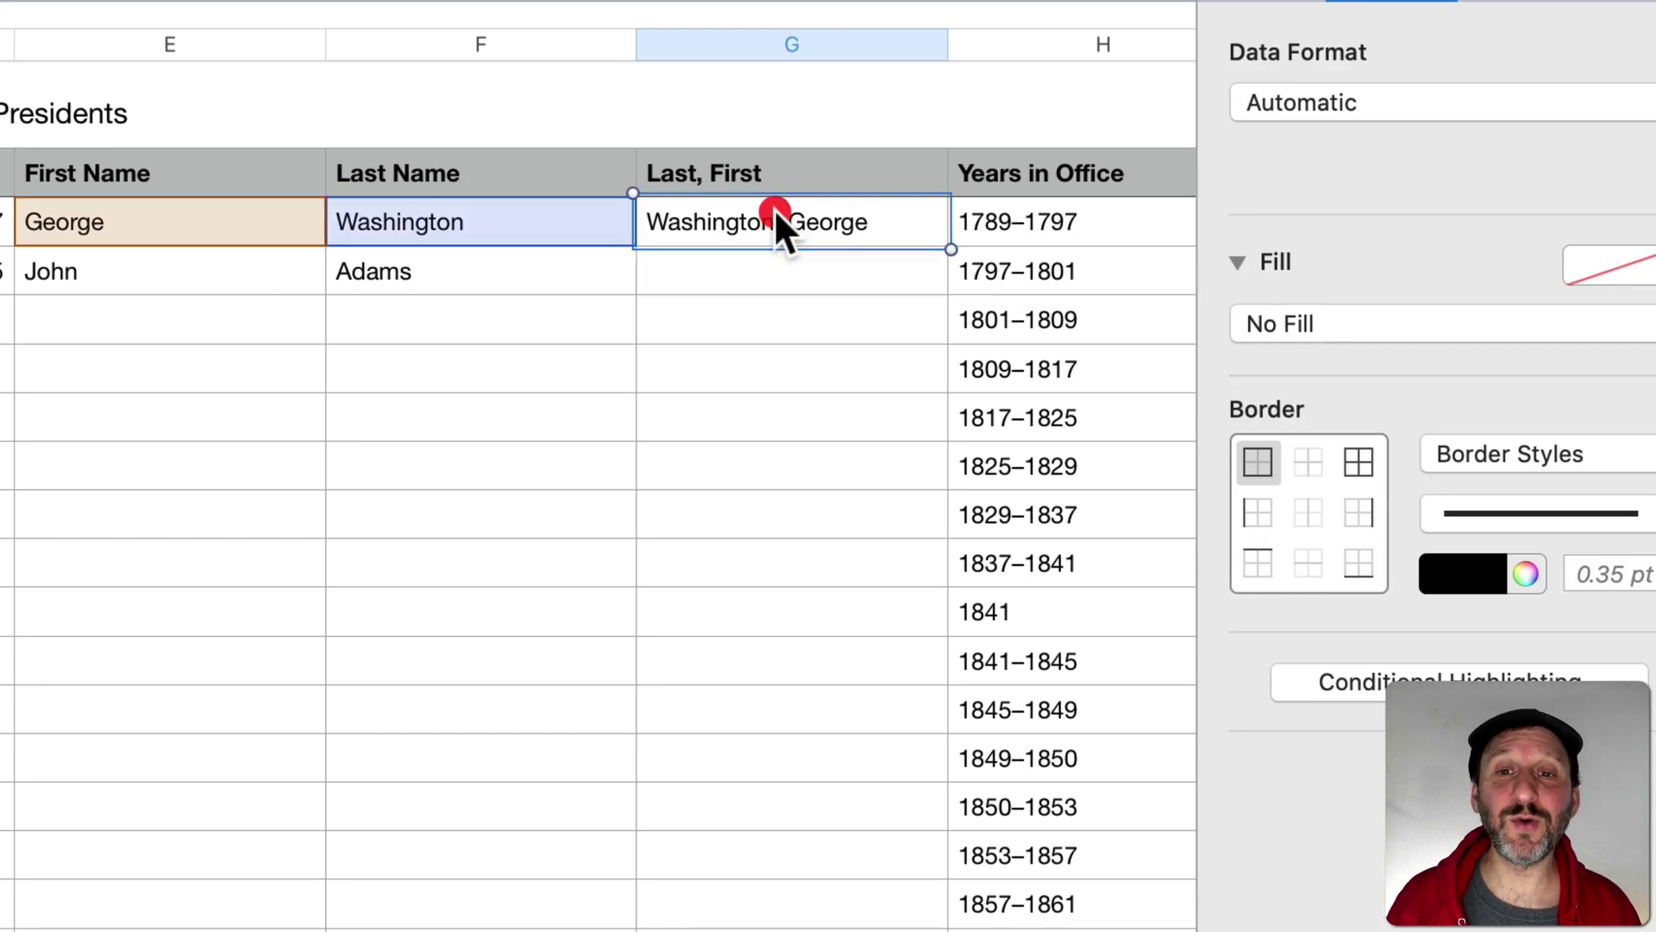
pyautogui.click(727, 257)
pyautogui.write('Adams, John')
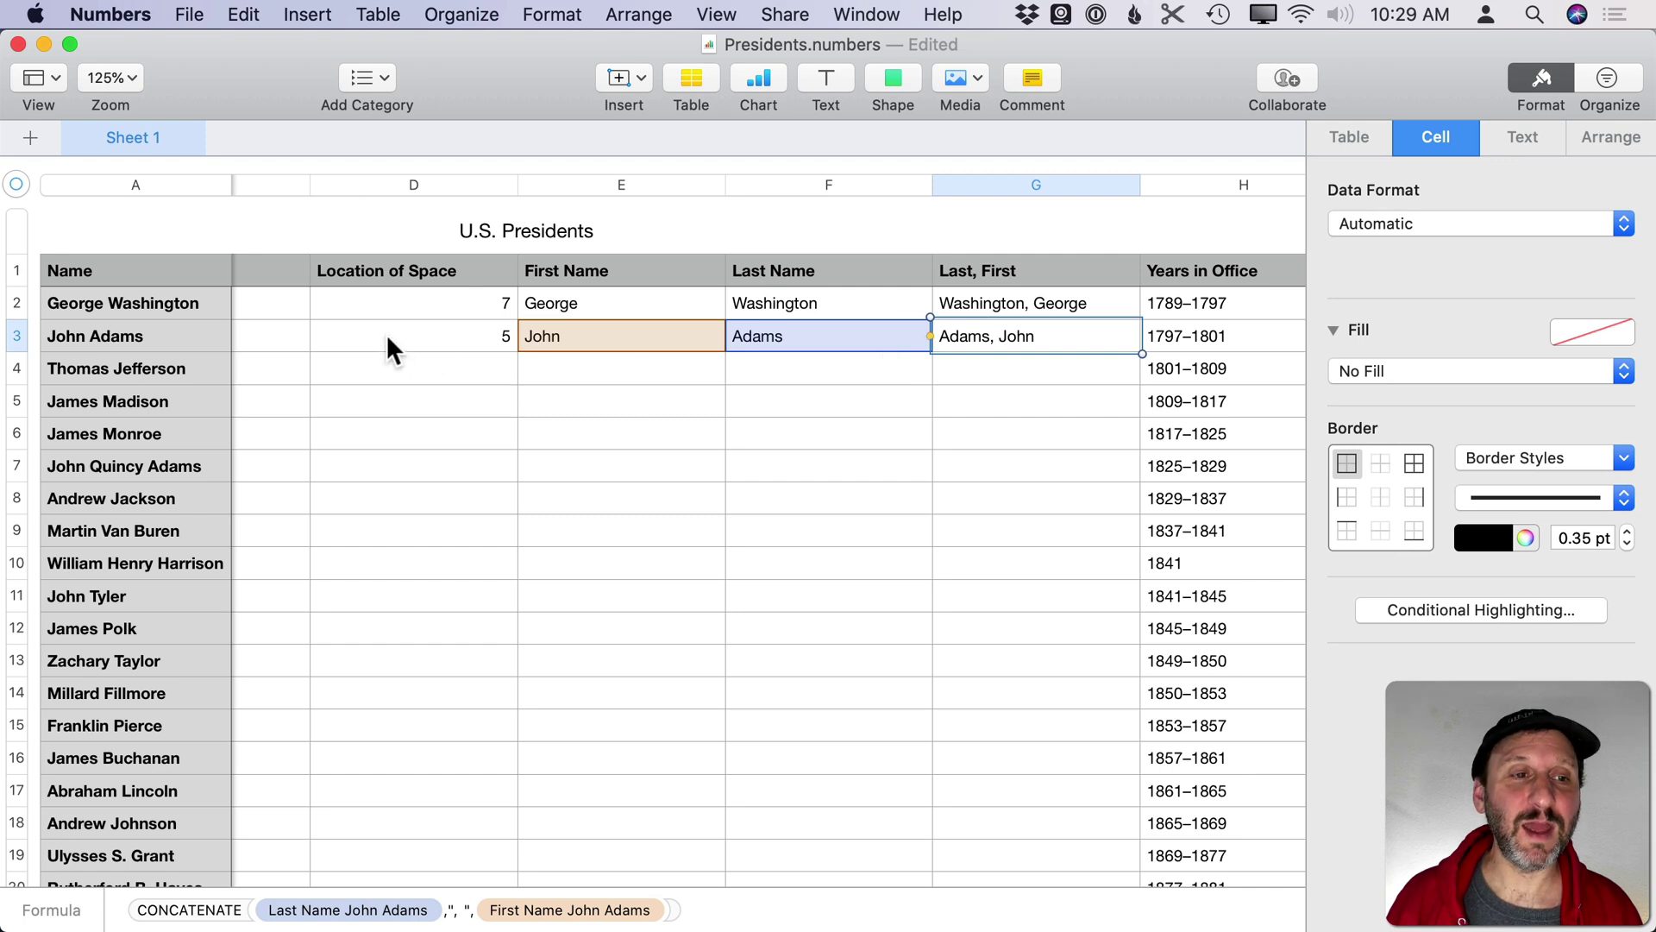
# Step: Copy the four formulas in D3:G3 into rows 4 and 7, starting at column D
pyautogui.click(388, 338)
pyautogui.keyDown('shift'); pyautogui.click(1023, 334); pyautogui.keyUp('shift')
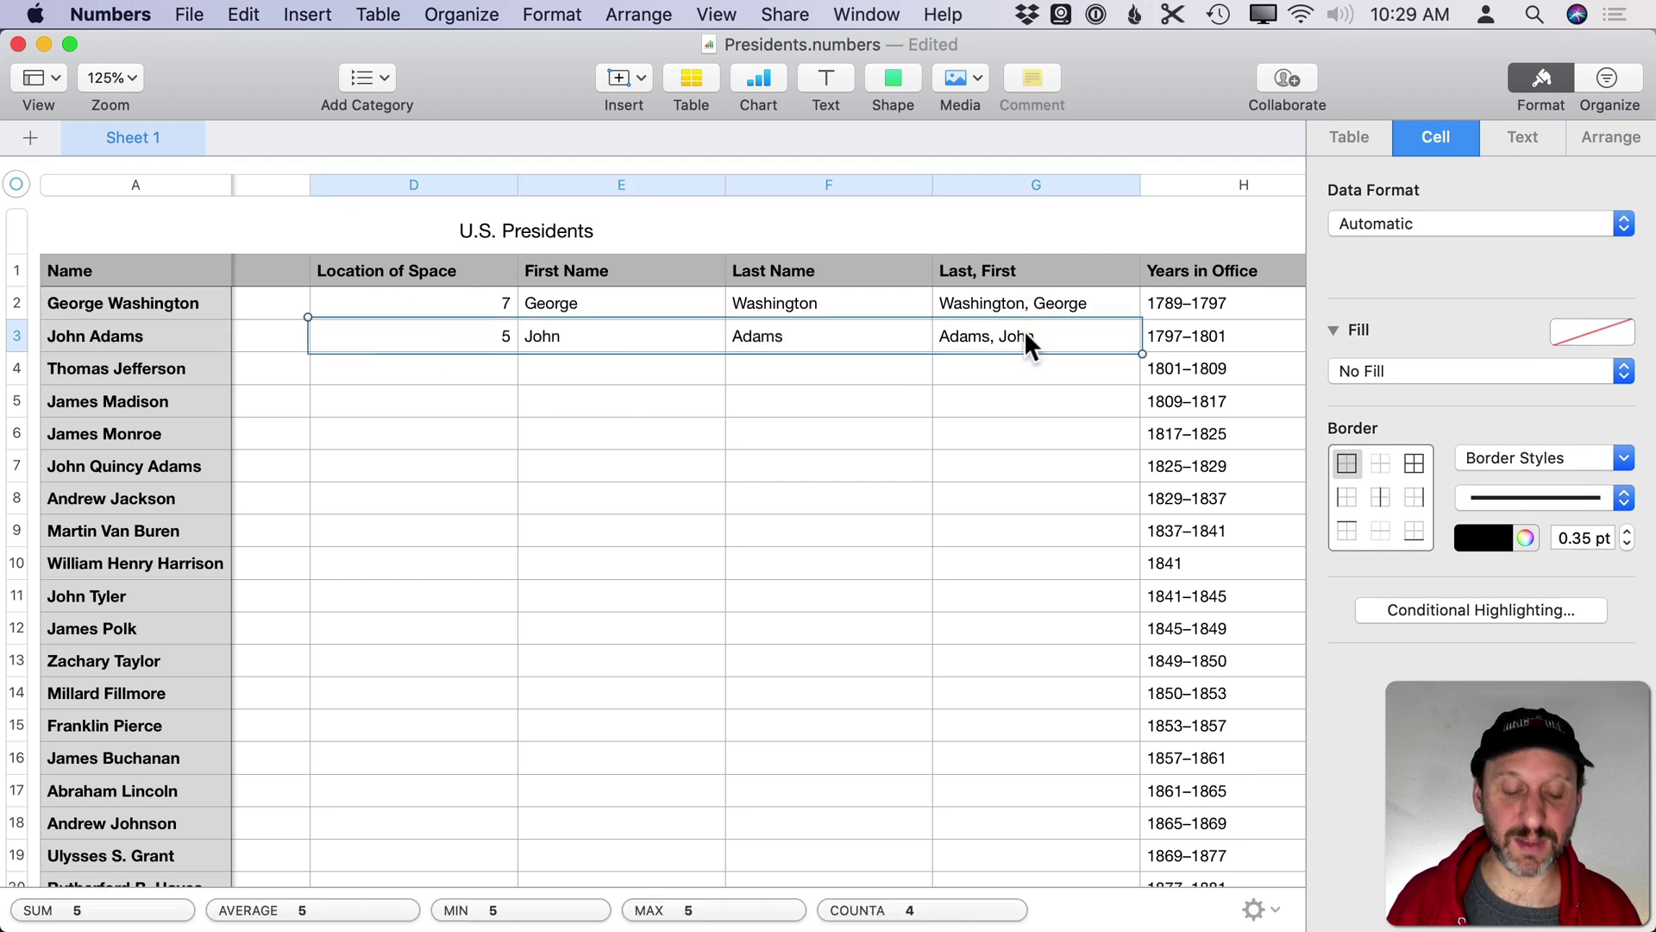
pyautogui.press('super+c')
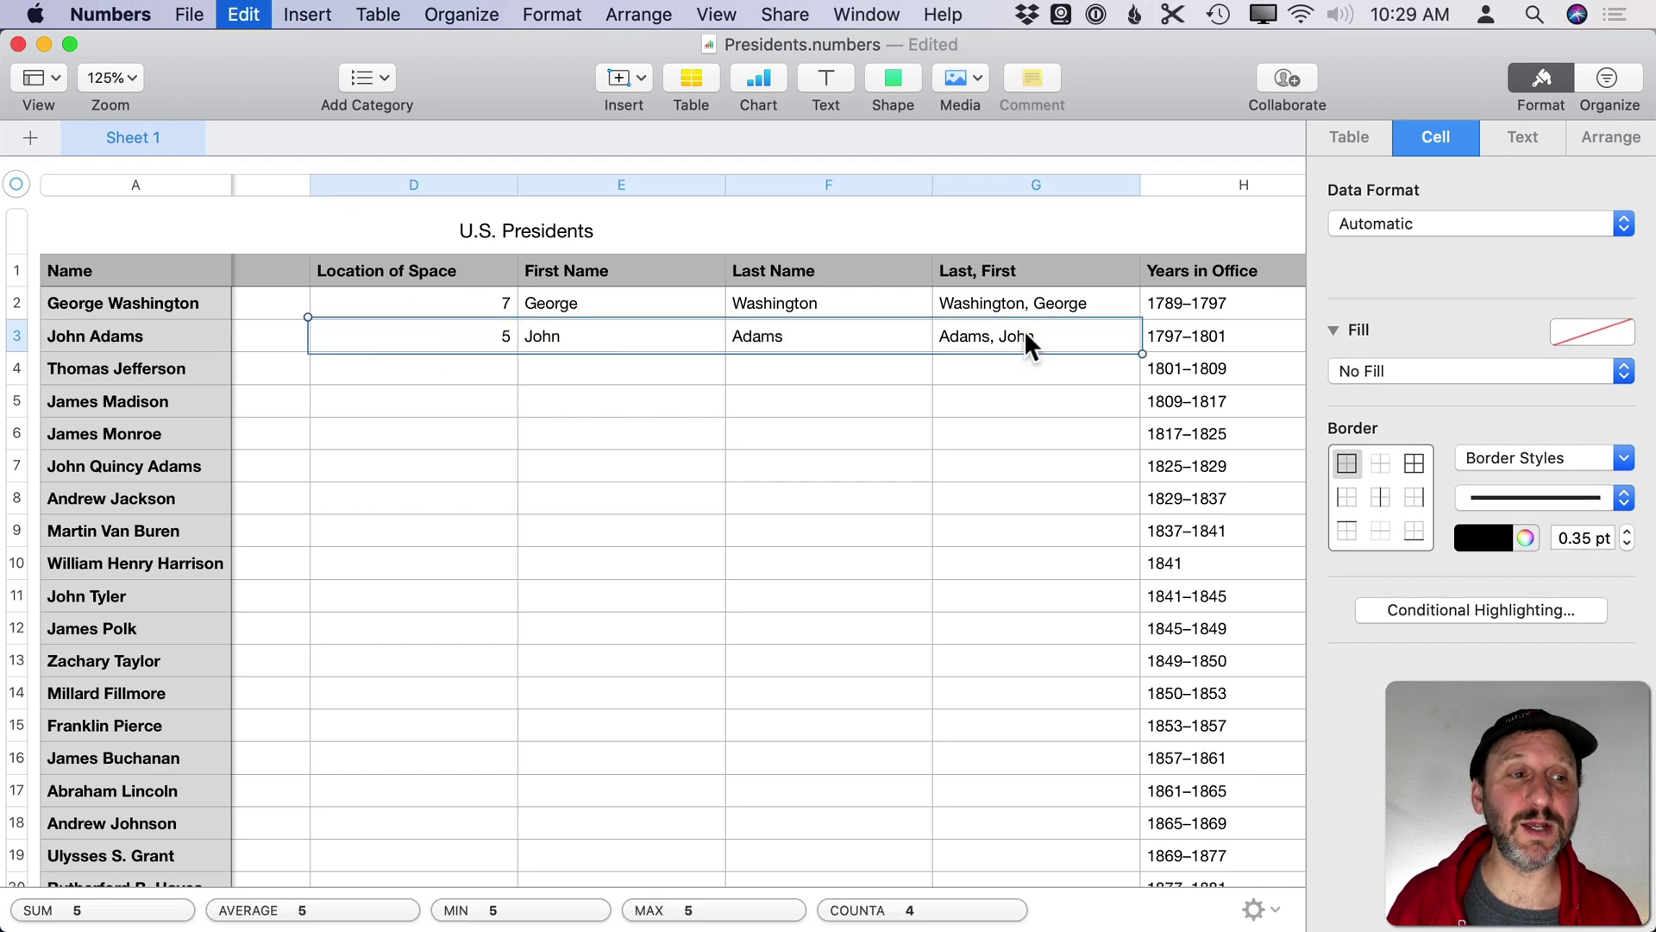
pyautogui.click(361, 364)
pyautogui.press('super+v')
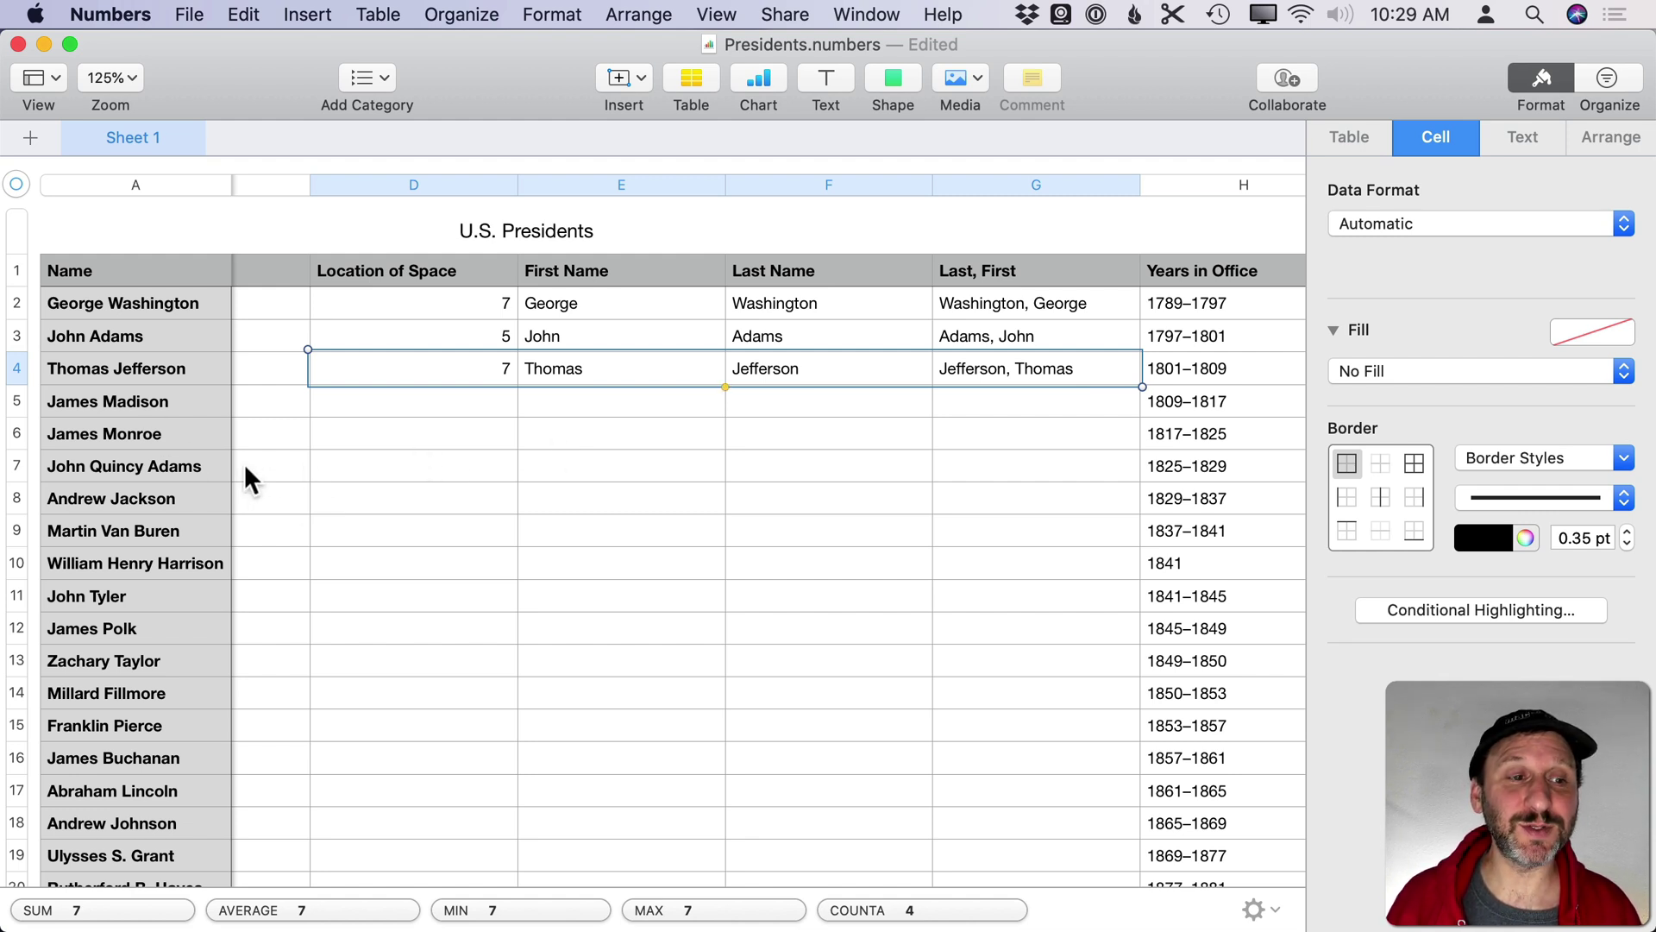
pyautogui.click(380, 466)
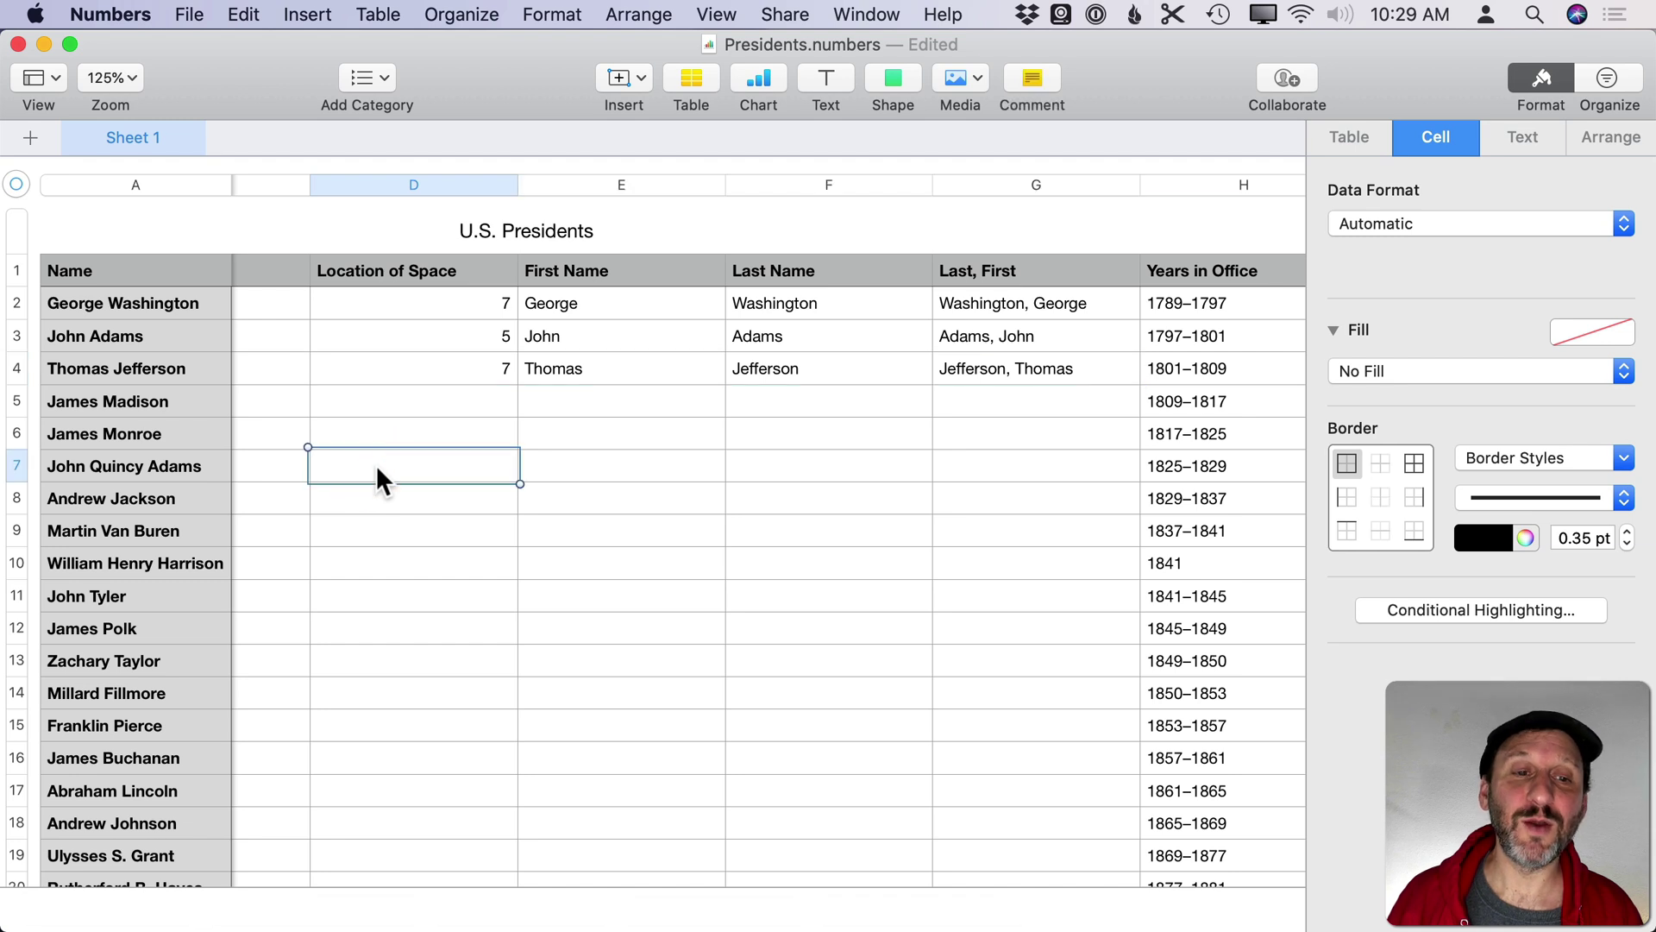
pyautogui.press('super+v')
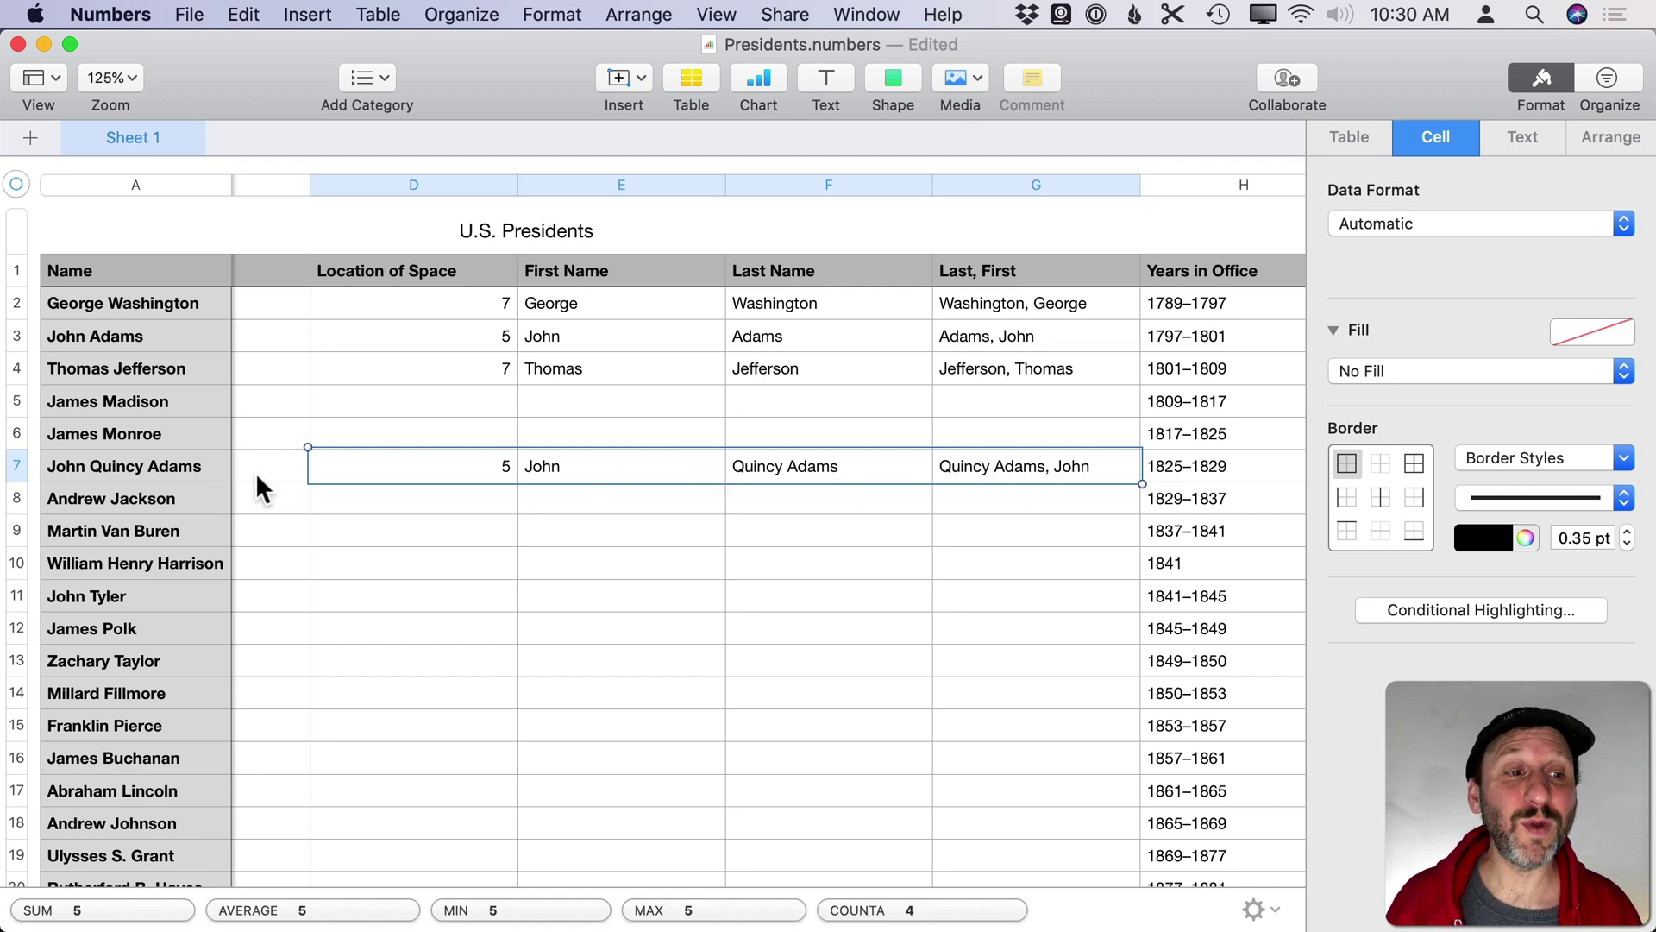
pyautogui.press('super+z')
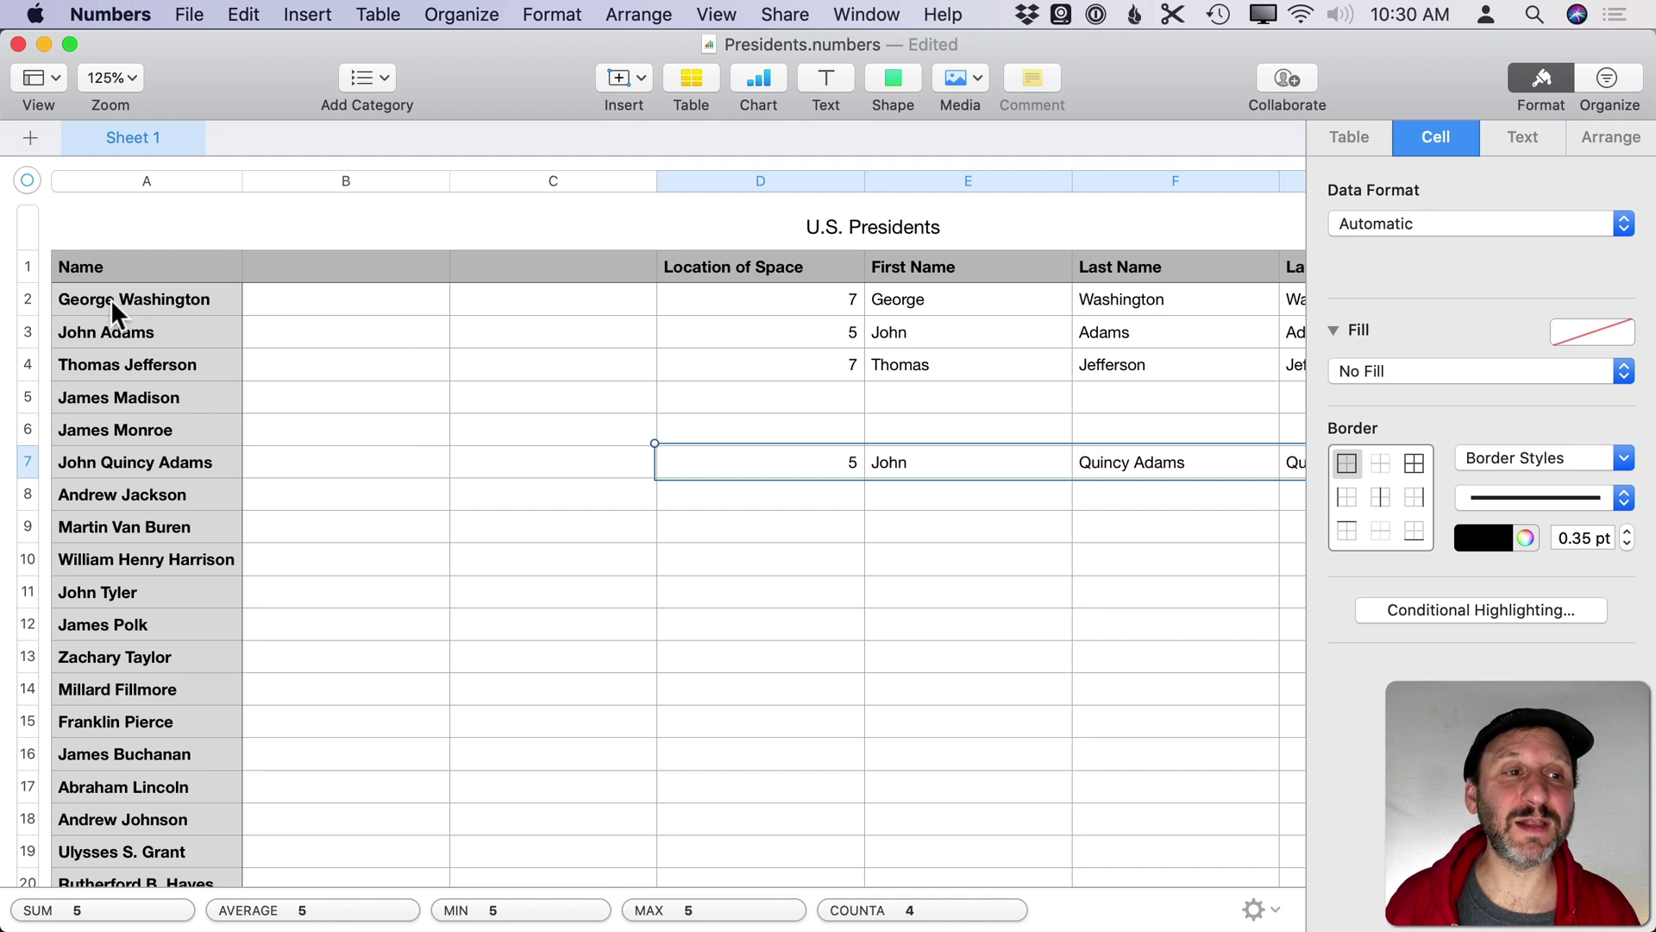
# Step: Enter a SUBSTITUTE formula in B2 that replaces every space " " in A2 with an empty string "", omitting the occurrence argument
pyautogui.click(259, 311)
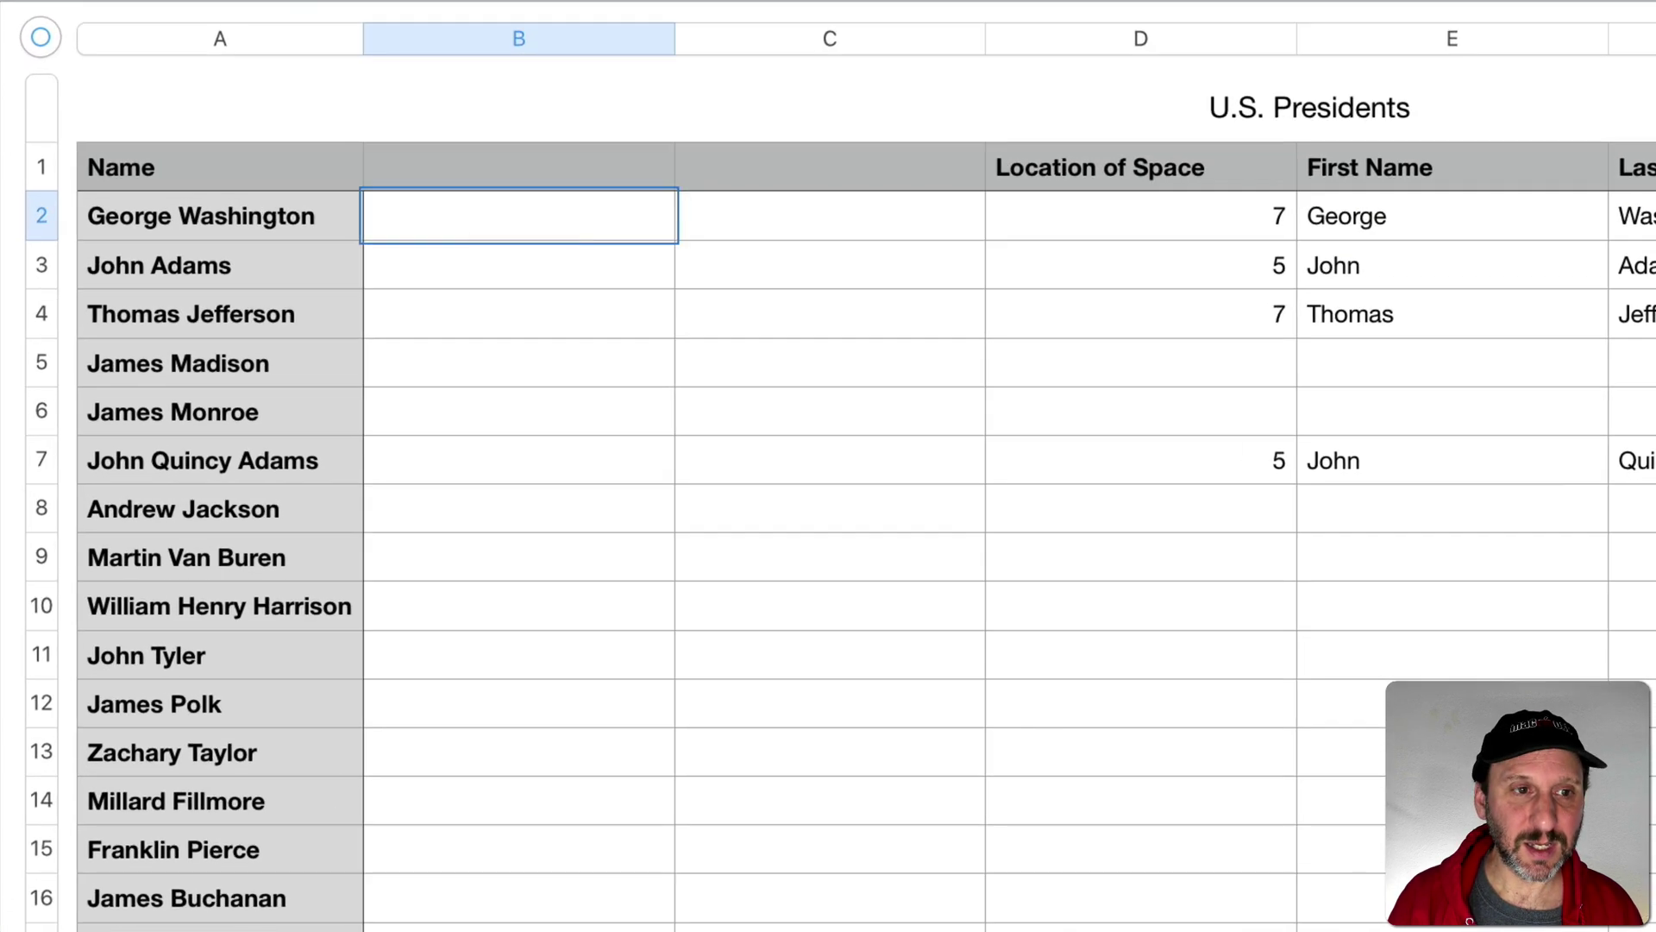
pyautogui.write('=S')
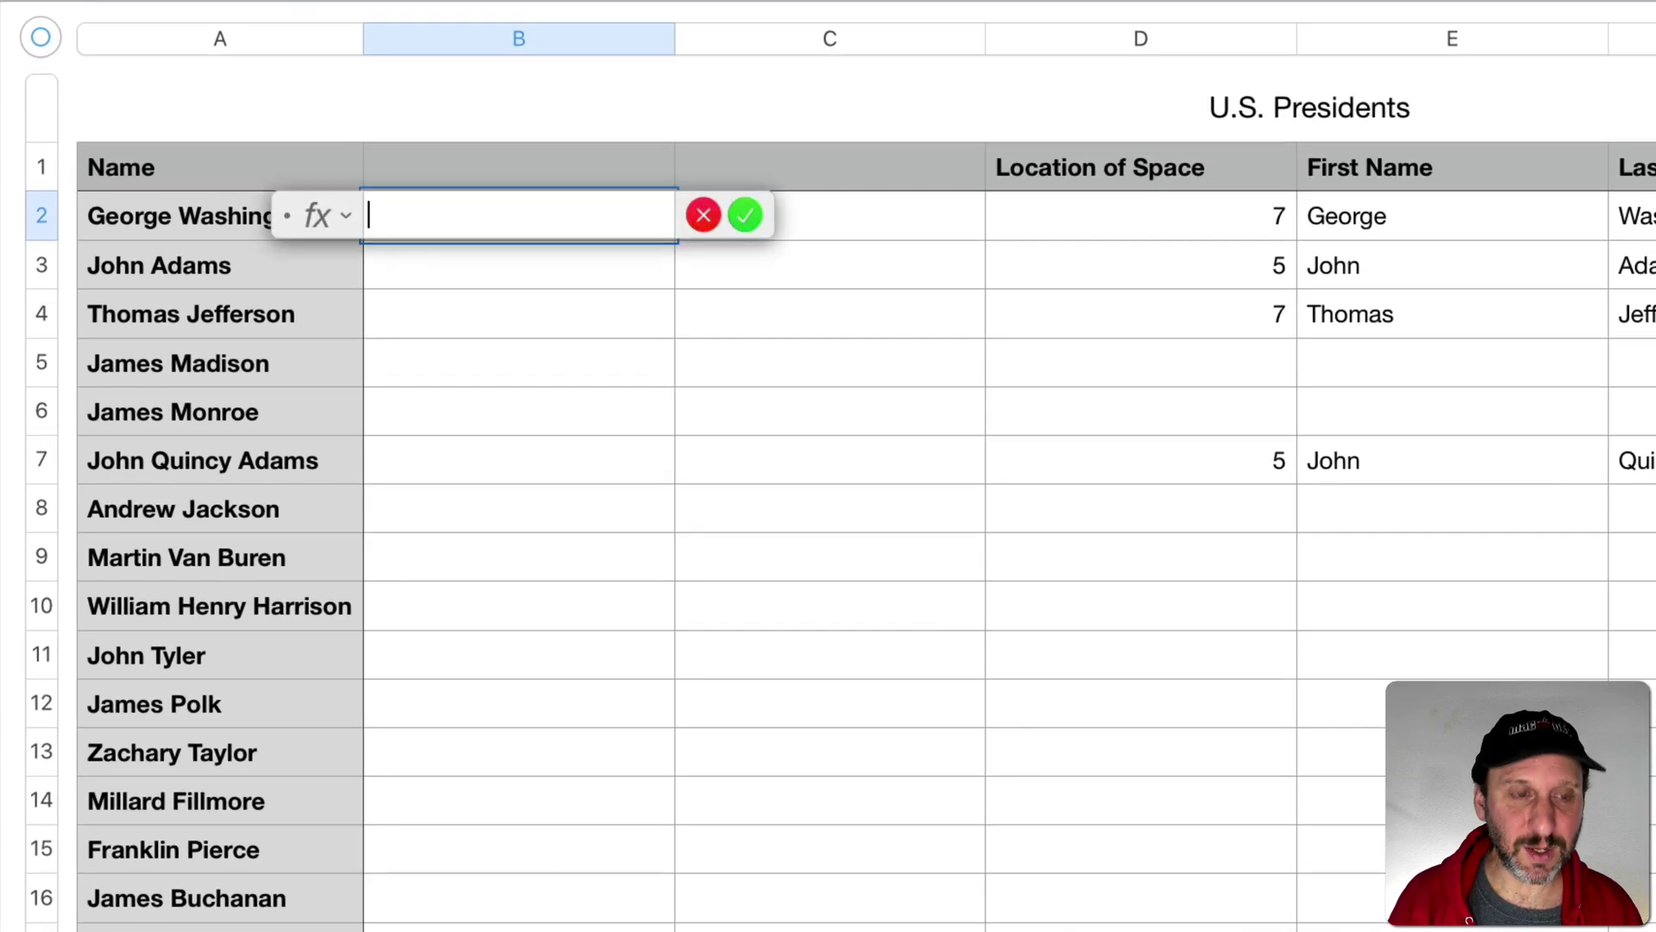
pyautogui.write('UB')
pyautogui.press('Return')
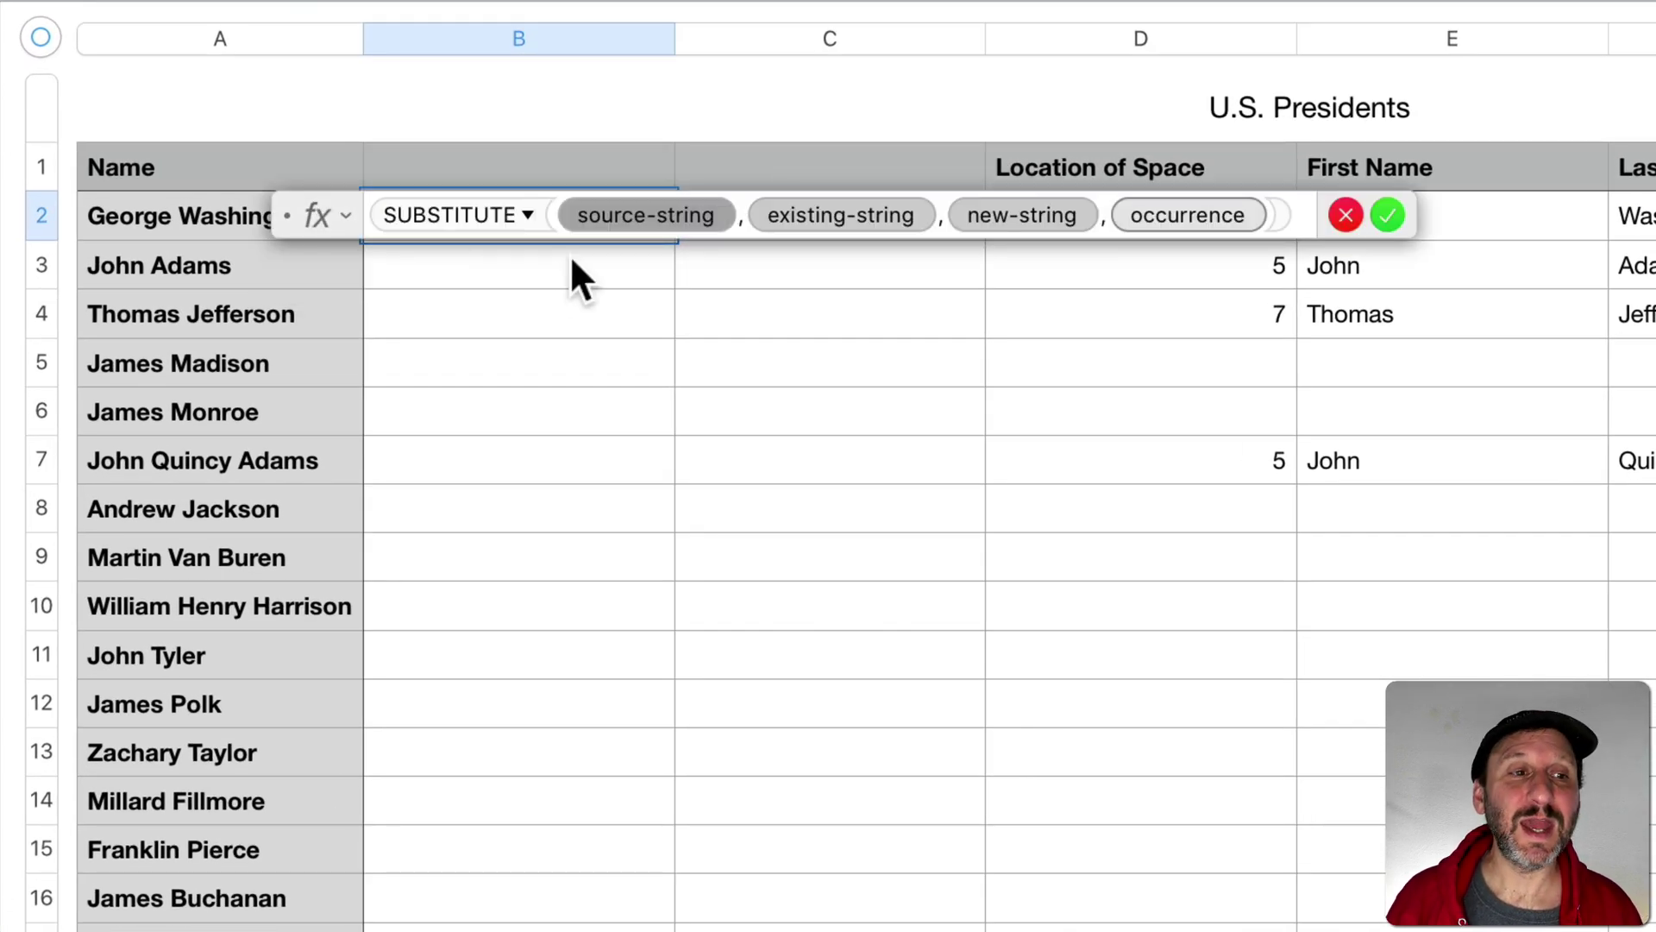
pyautogui.click(217, 213)
pyautogui.click(771, 214)
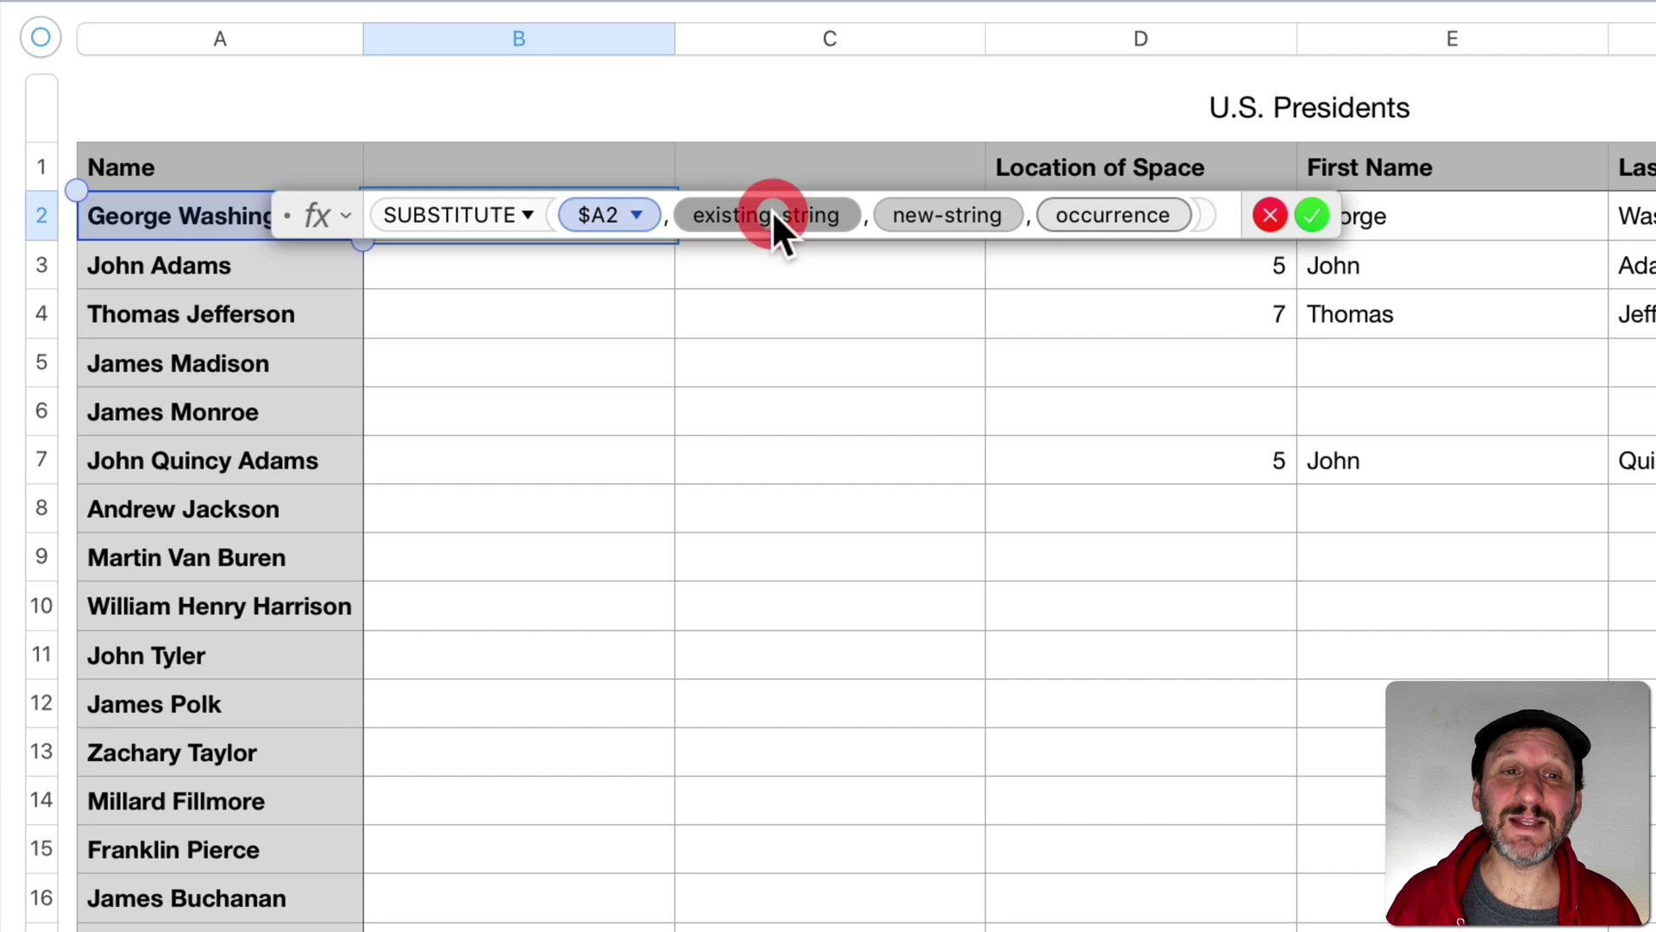
pyautogui.write('" "')
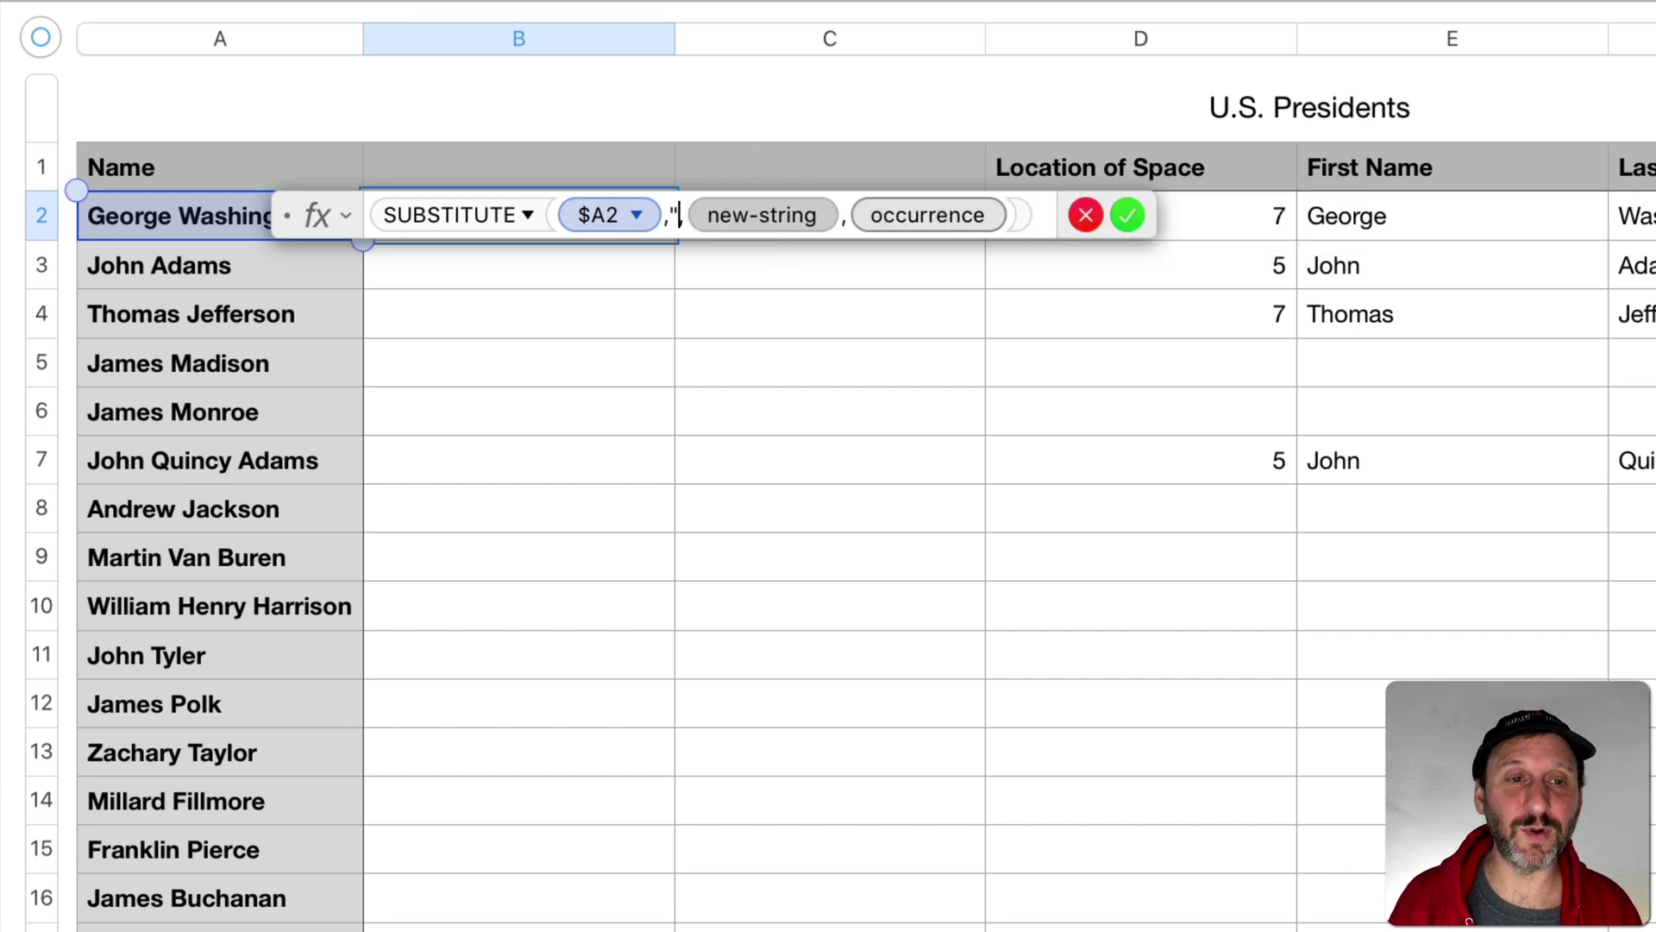
pyautogui.click(790, 213)
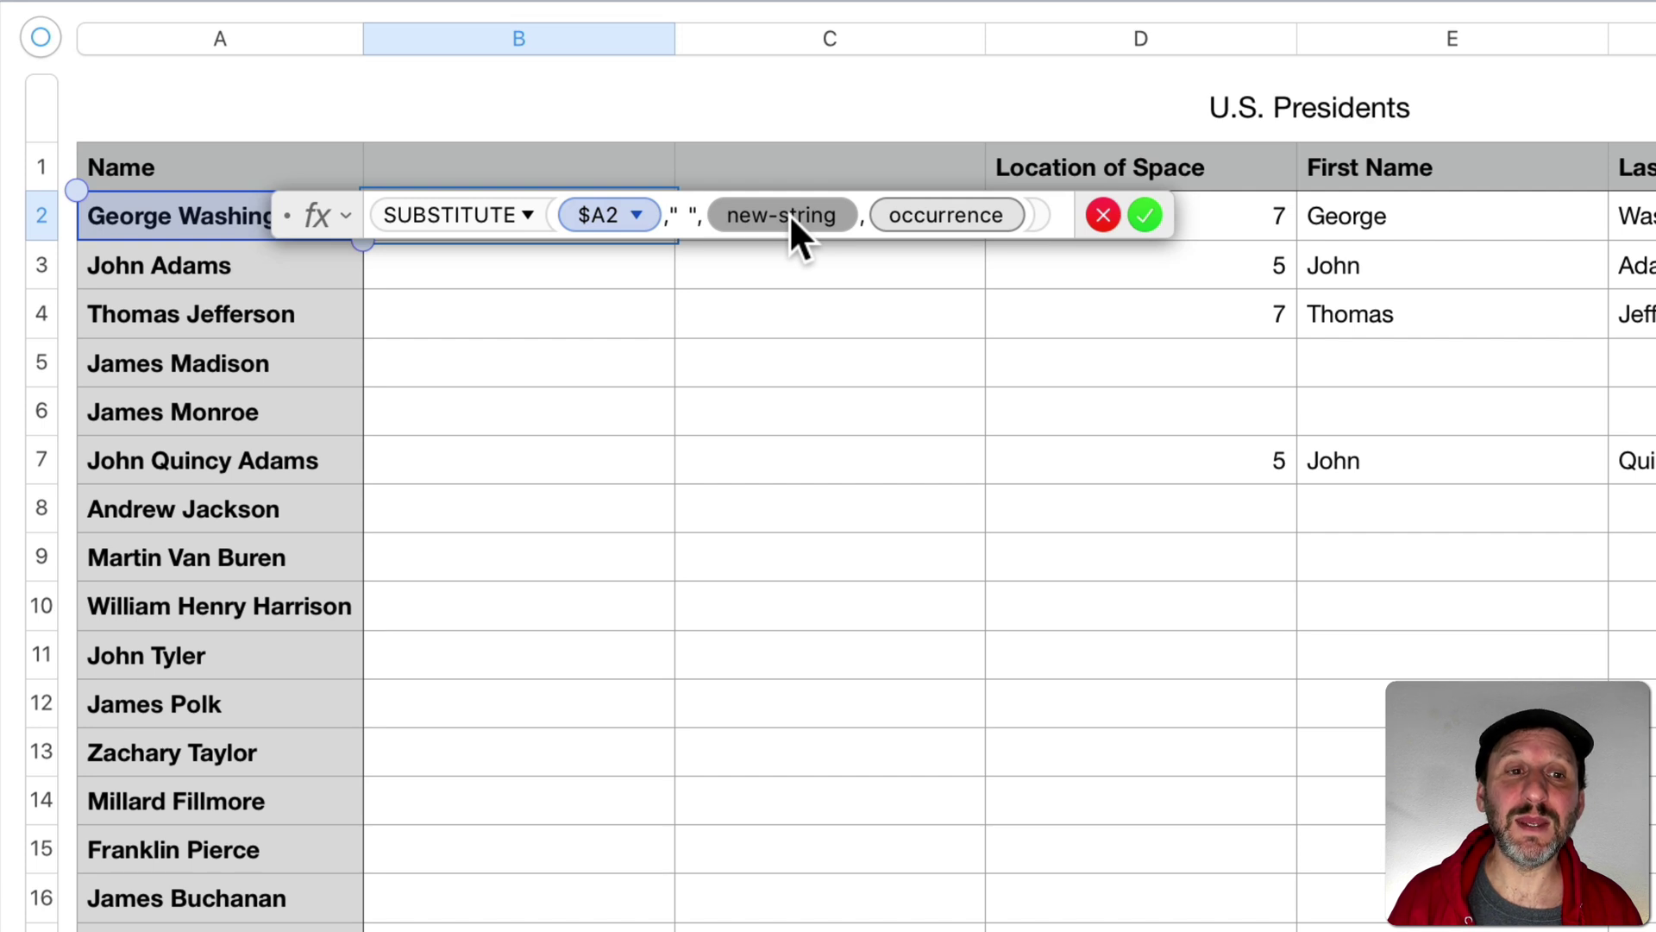
pyautogui.write('""')
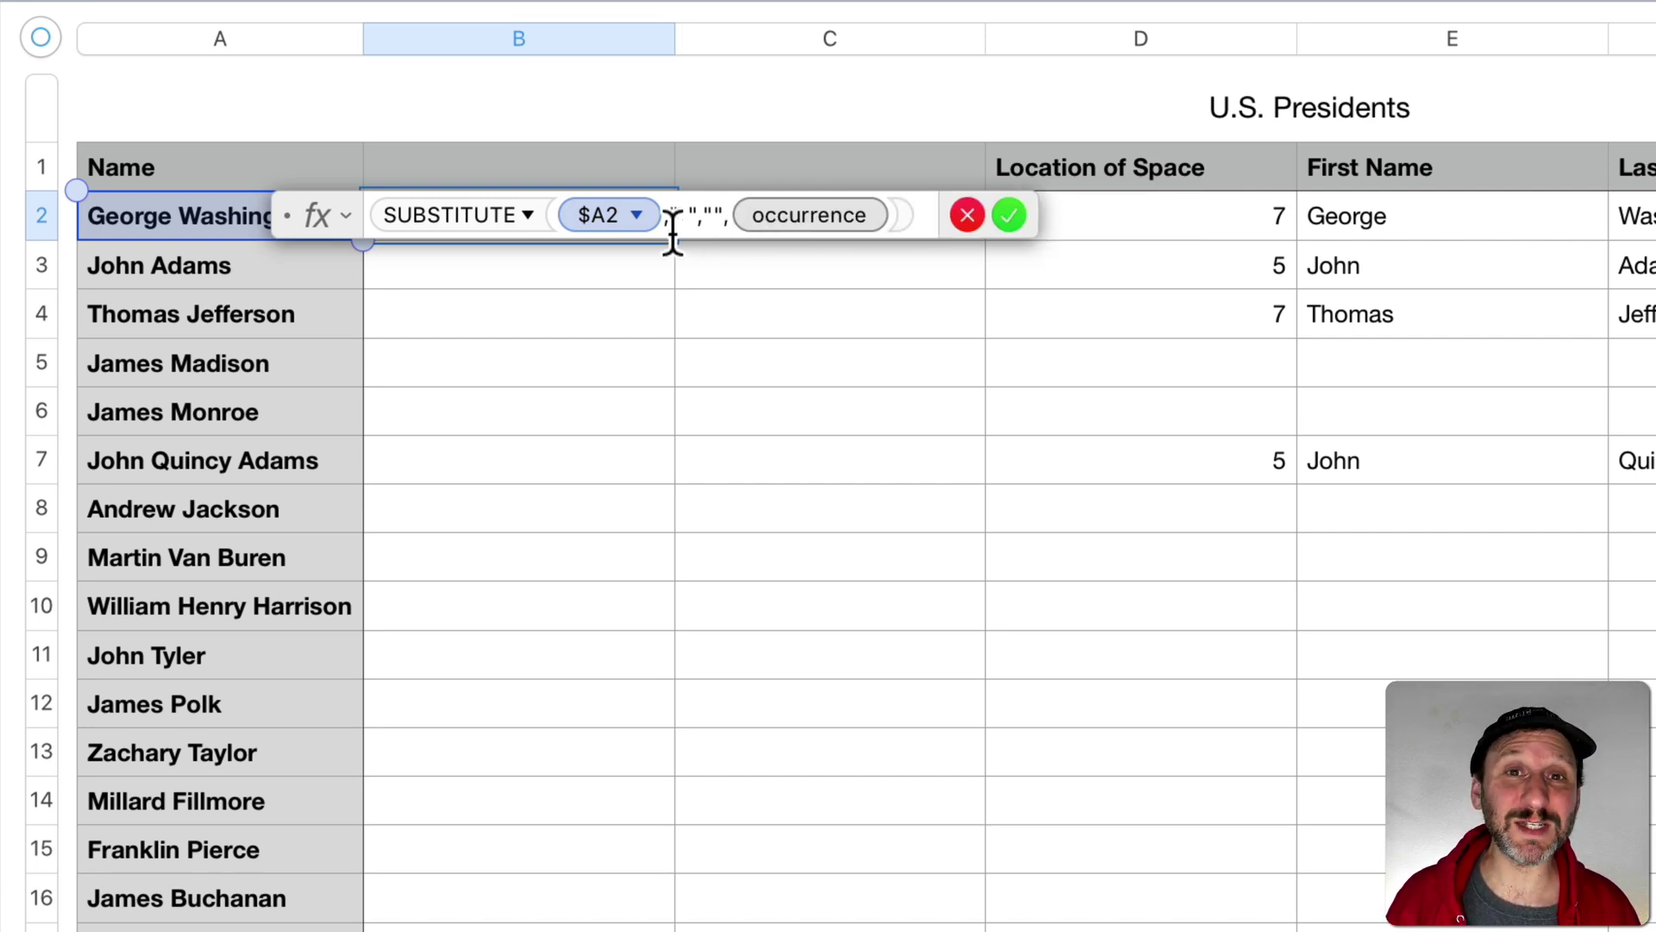
pyautogui.click(809, 214)
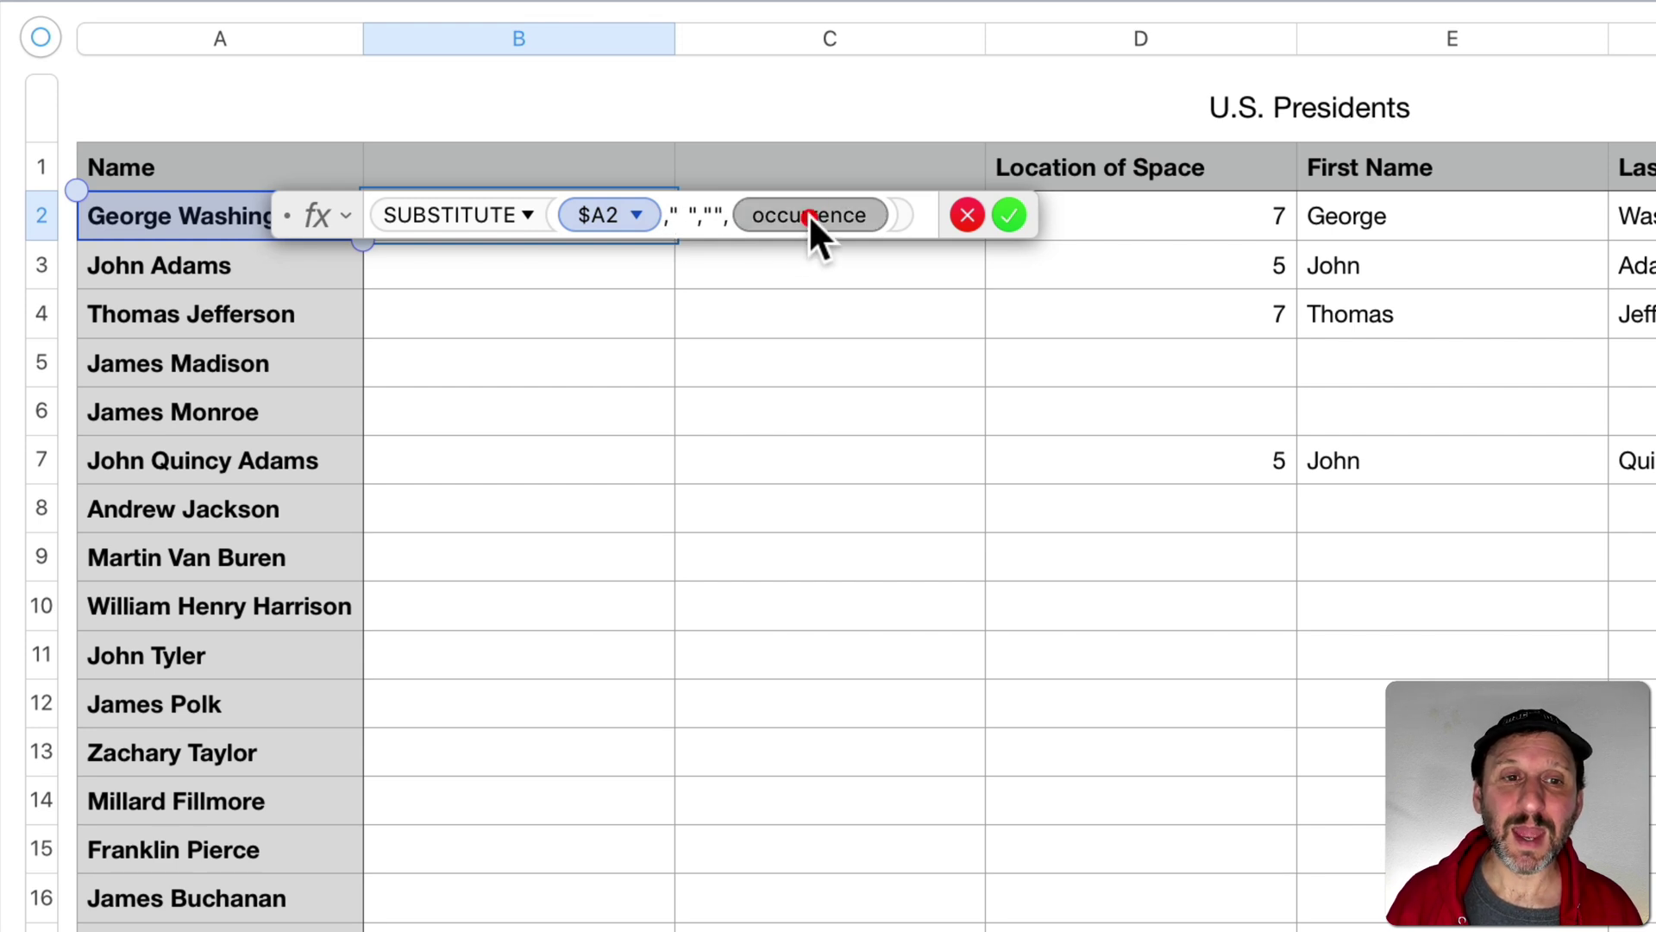
pyautogui.press('BackSpace')
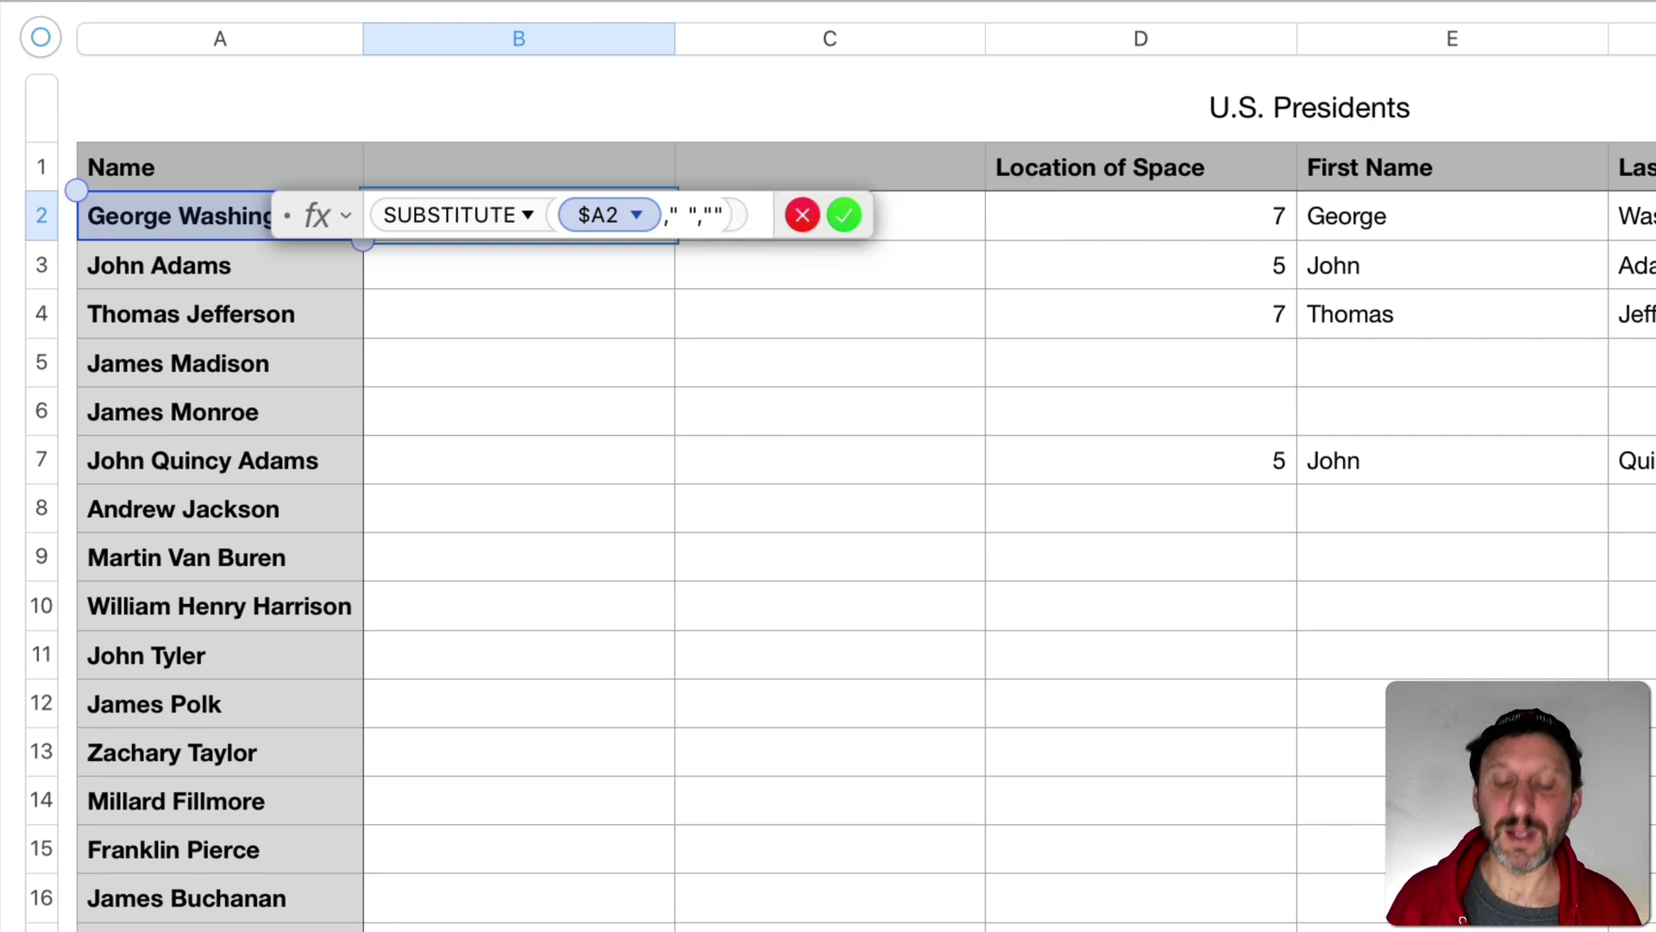
pyautogui.press('Return')
# Step: Extend the B2 formula to count the spaces in the name: LEN($A2)−LEN(SUBSTITUTE($A2," ",""))
pyautogui.moveTo(562, 226)
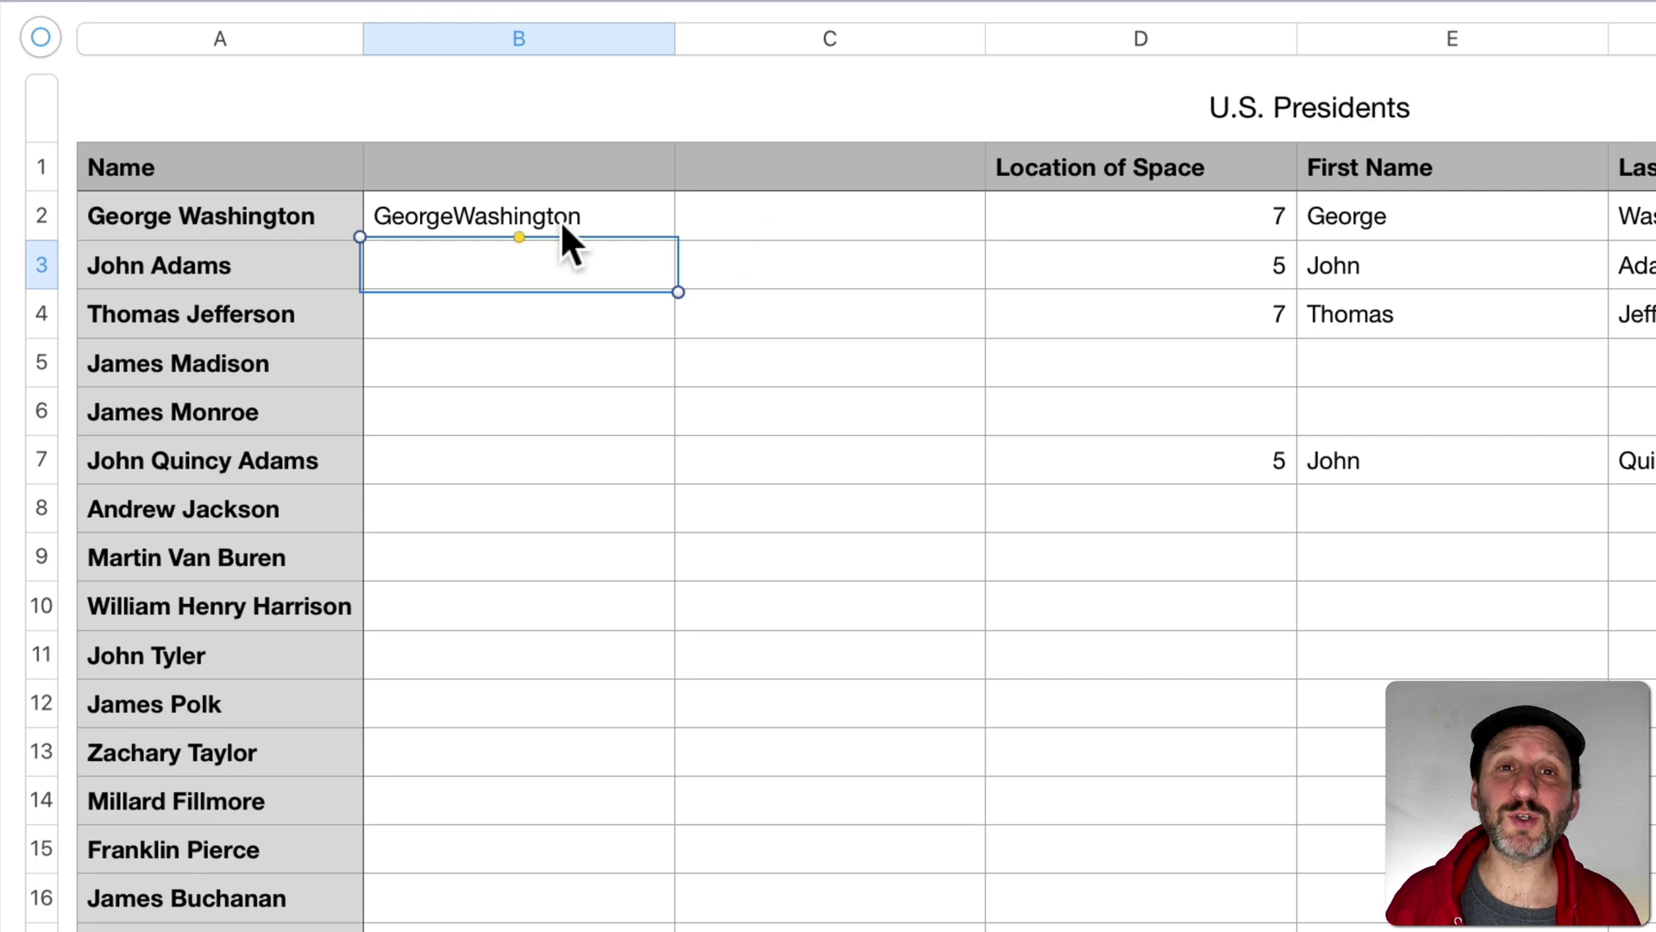
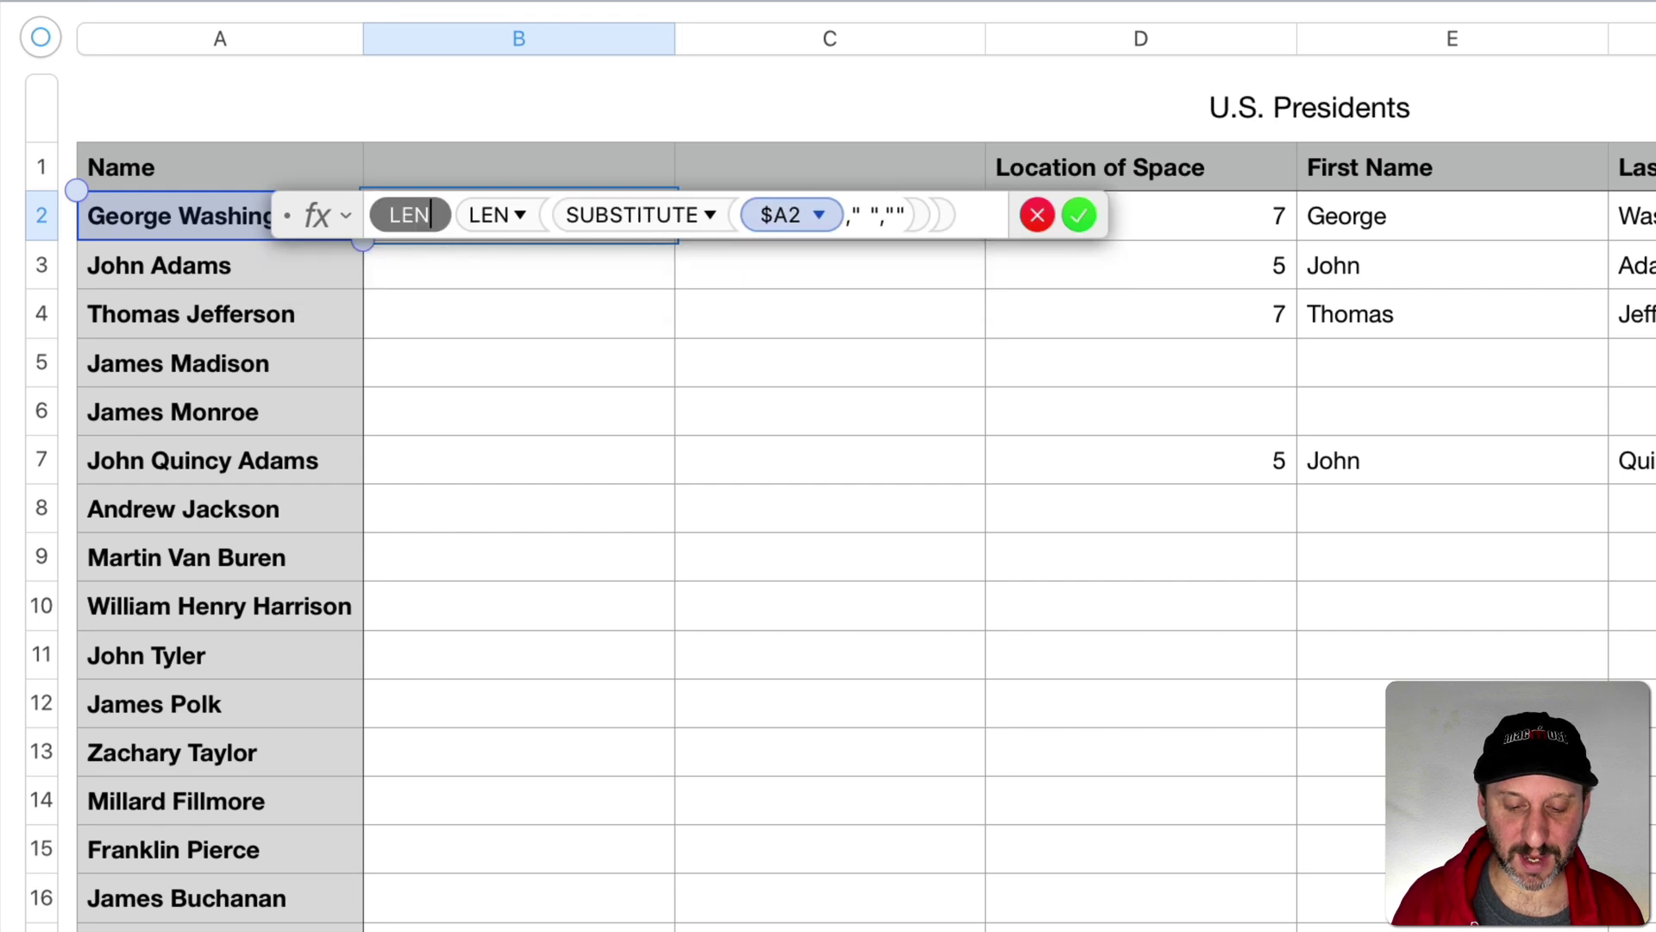
pyautogui.click(216, 218)
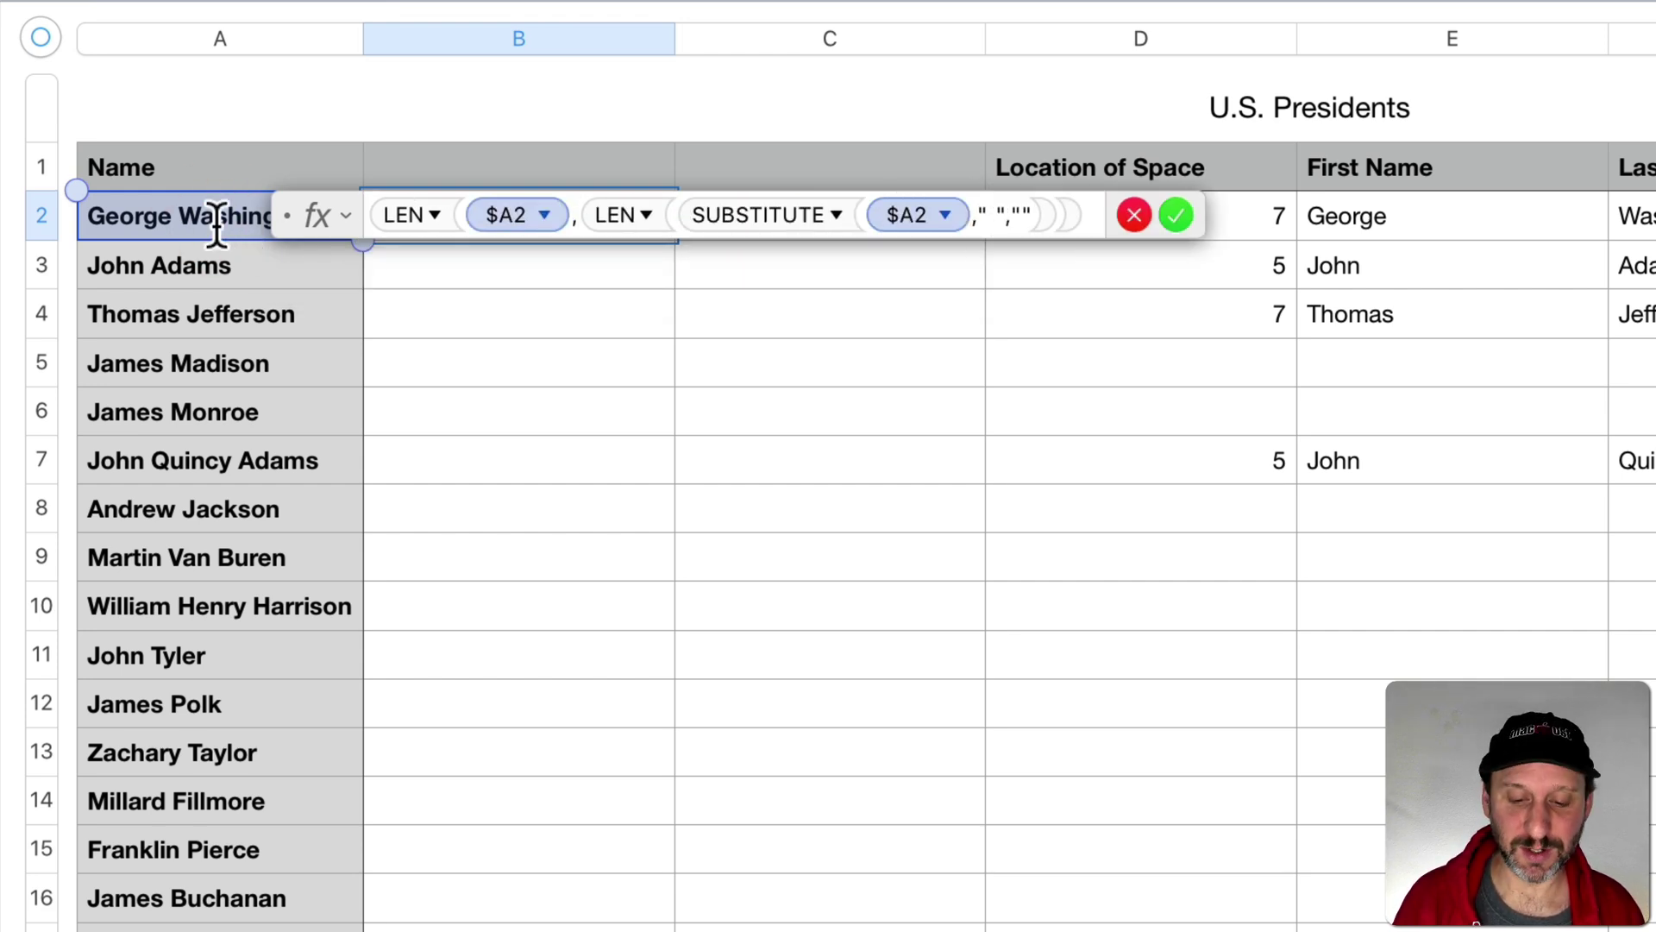
pyautogui.write(')-')
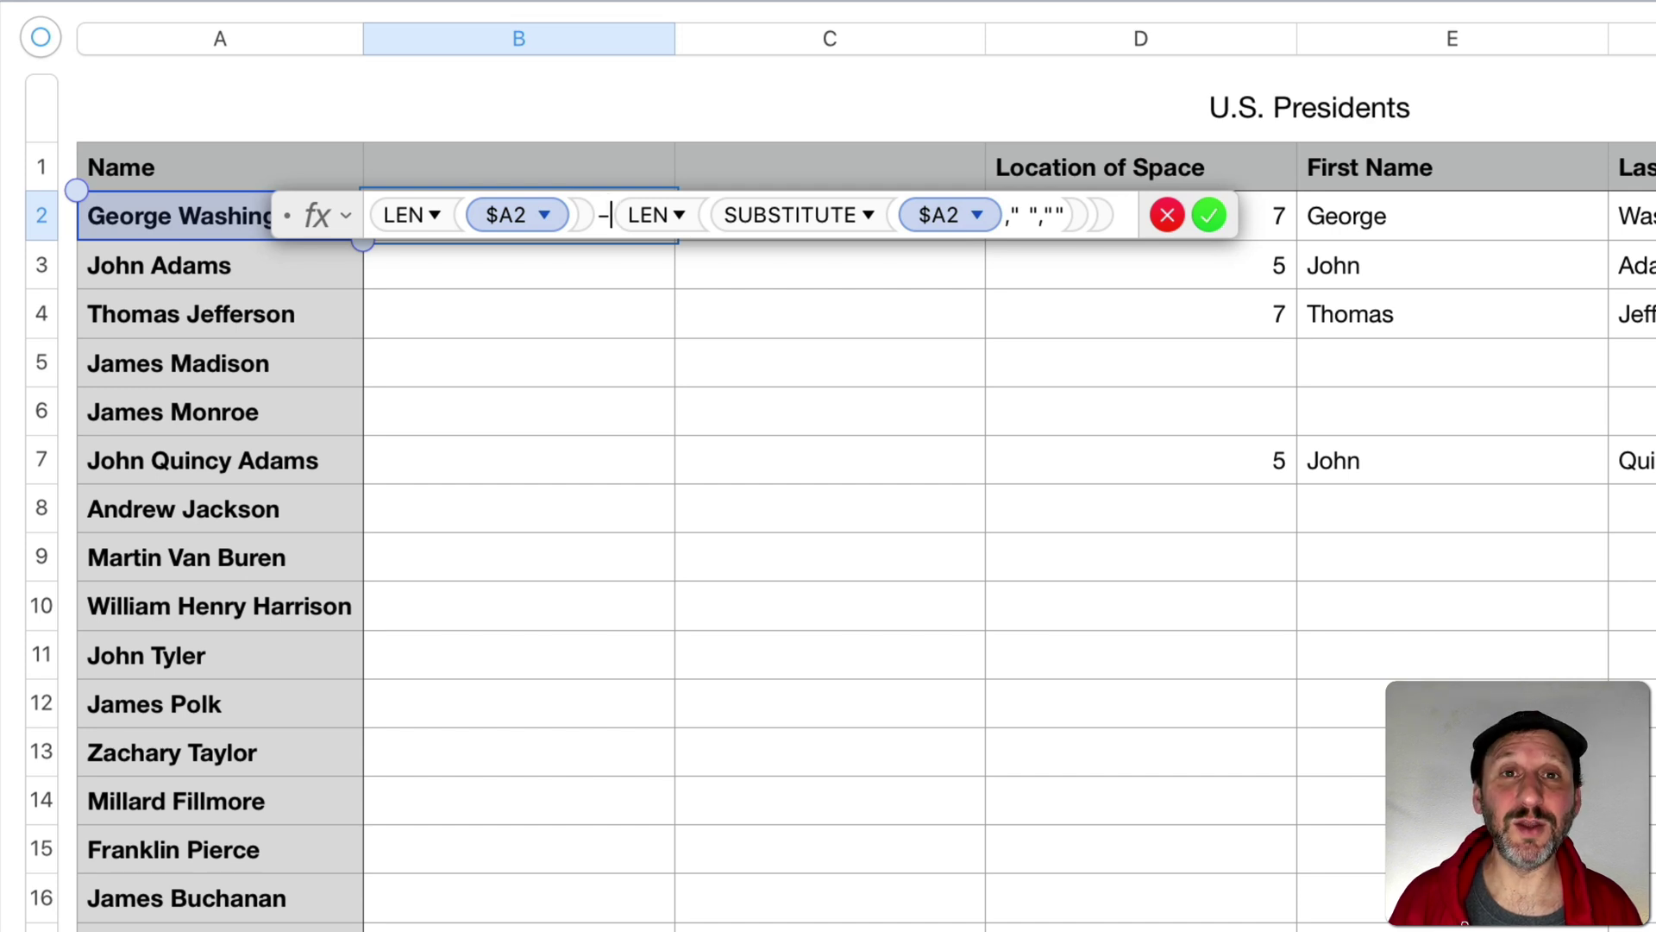
pyautogui.press('Return')
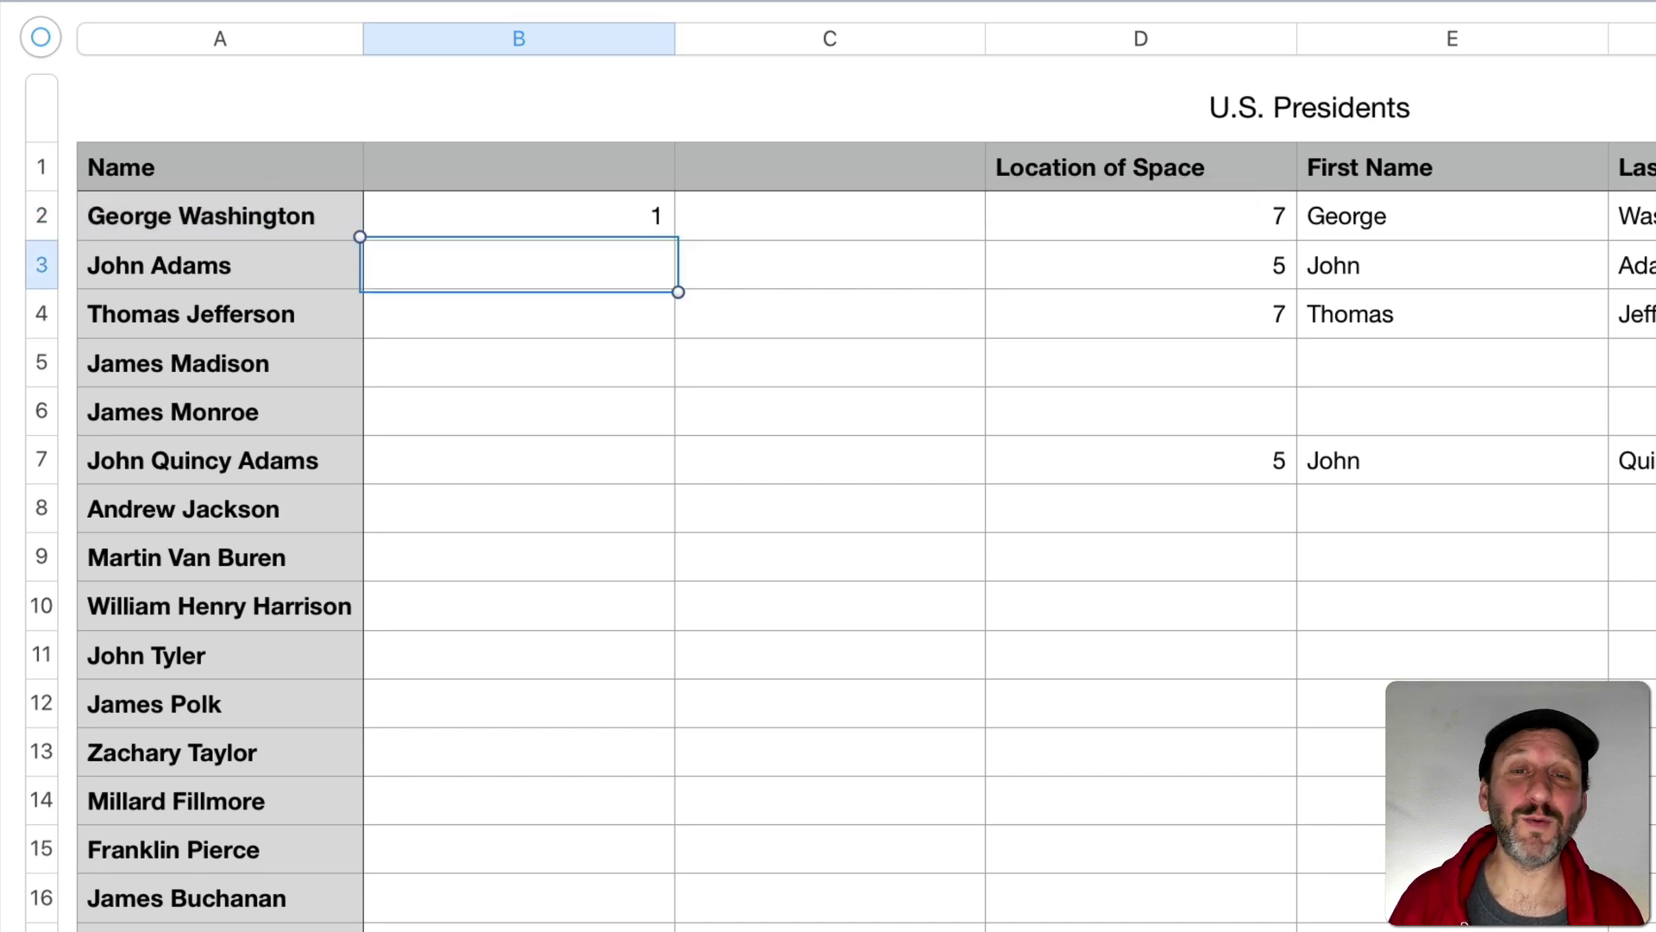
# Step: Copy the space-counting formula from B2 into B3, B4 and B7
pyautogui.click(469, 209)
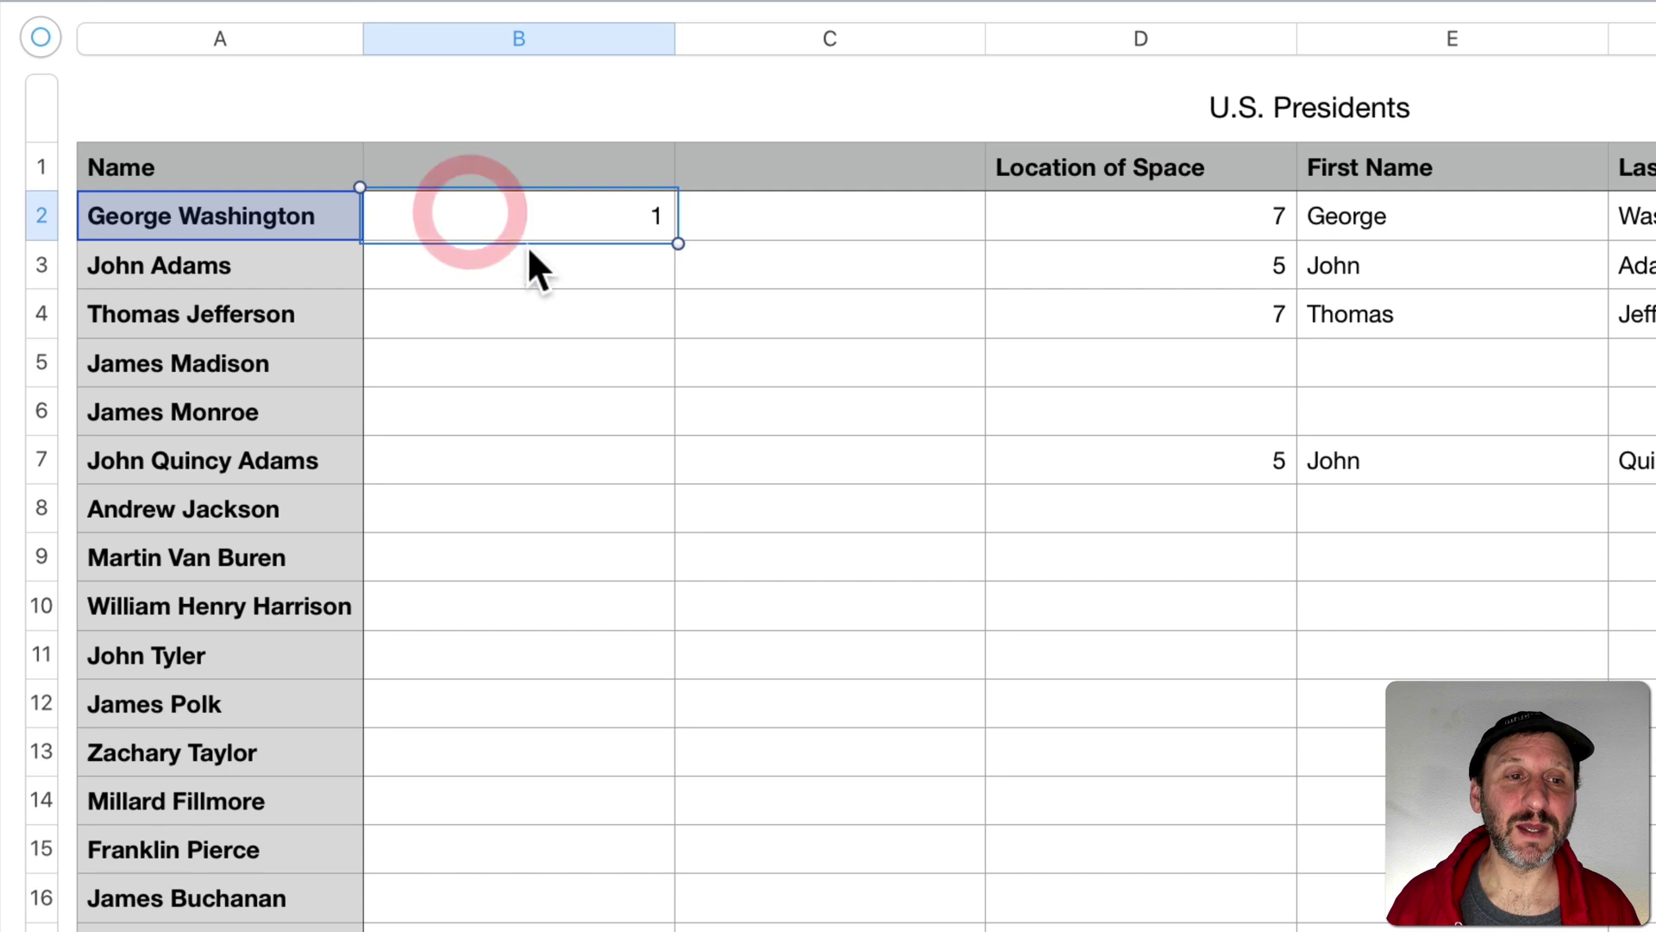
pyautogui.press('super+c')
pyautogui.click(532, 267)
pyautogui.press('super+v')
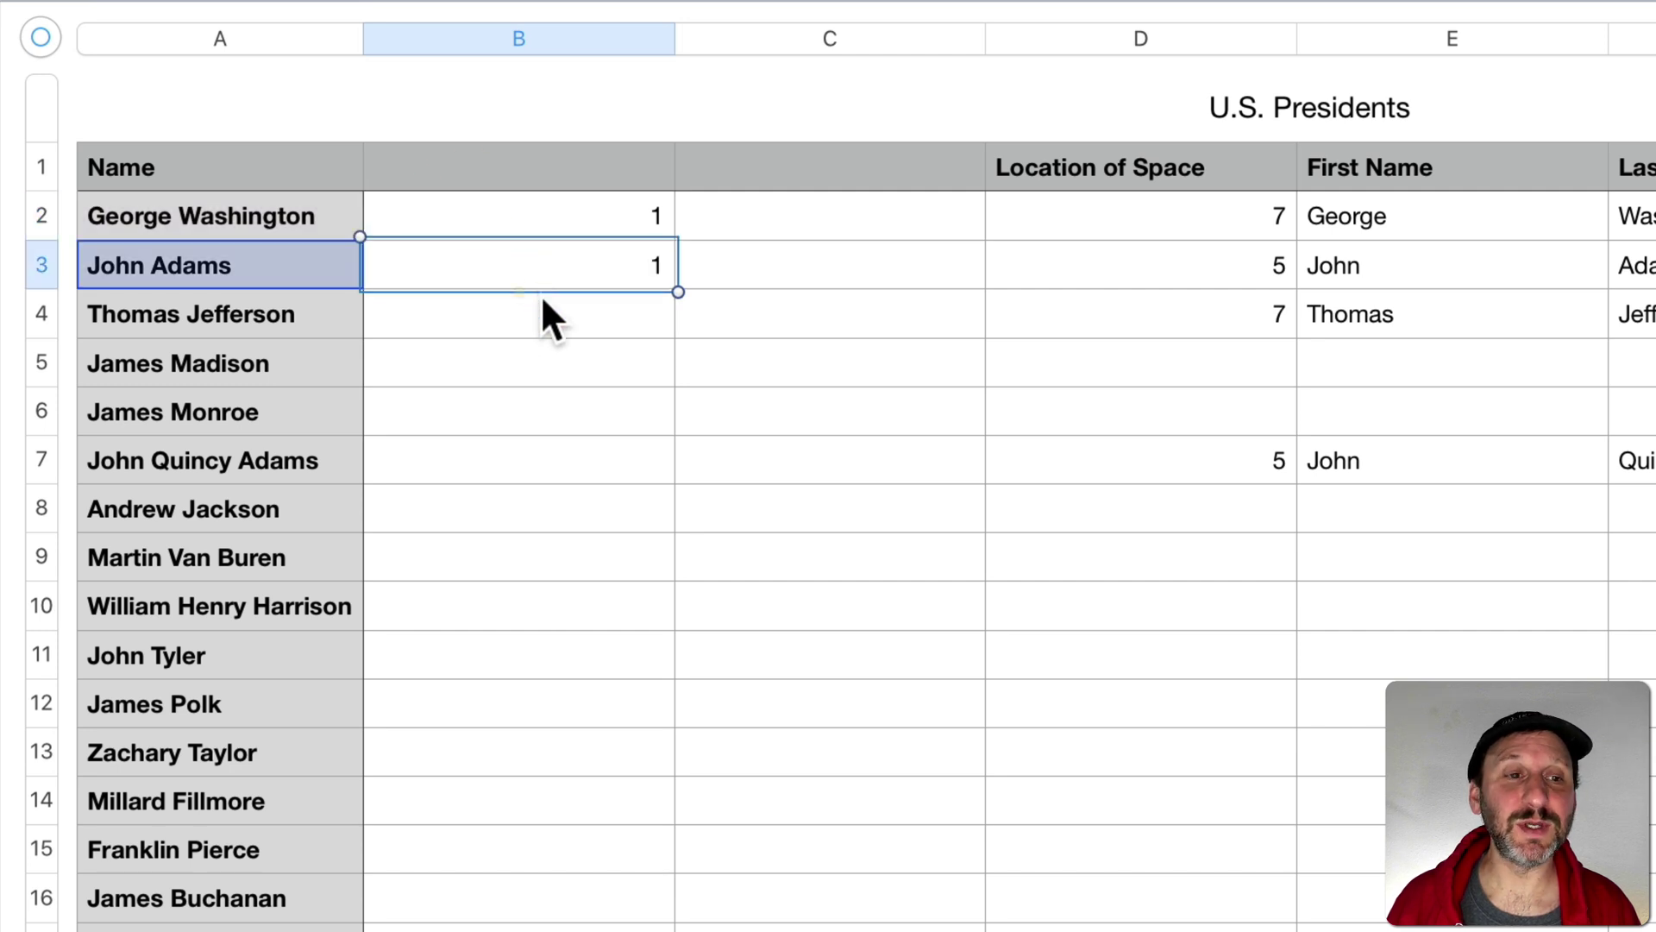
pyautogui.click(535, 313)
pyautogui.press('super+v')
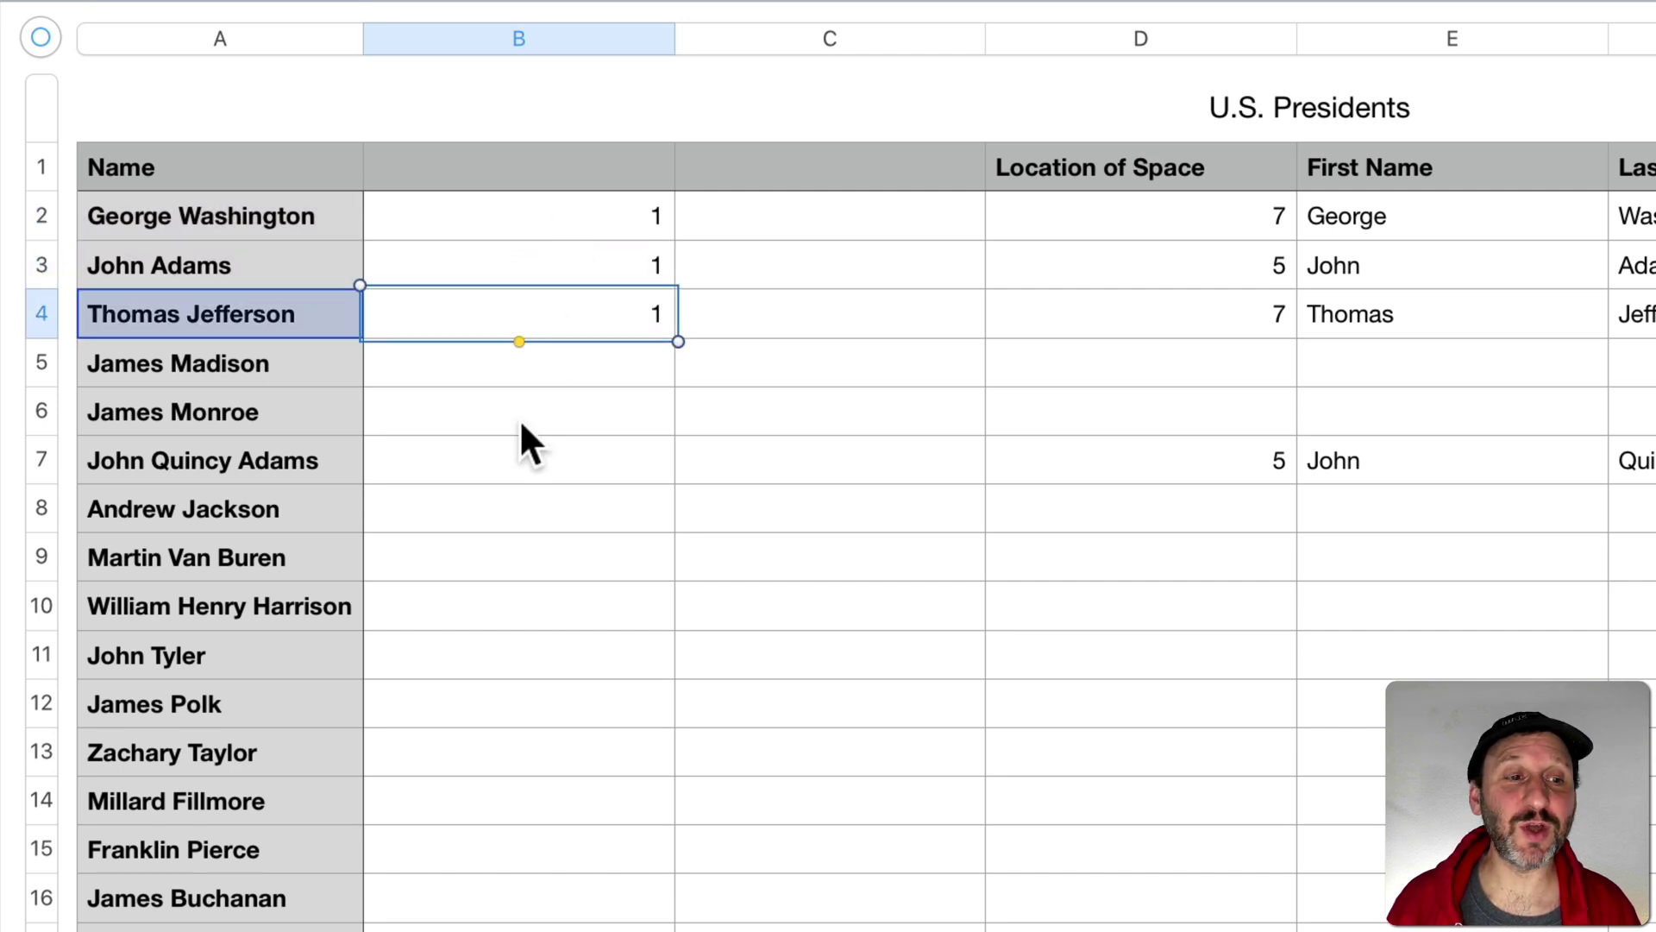
pyautogui.click(509, 460)
pyautogui.press('super+v')
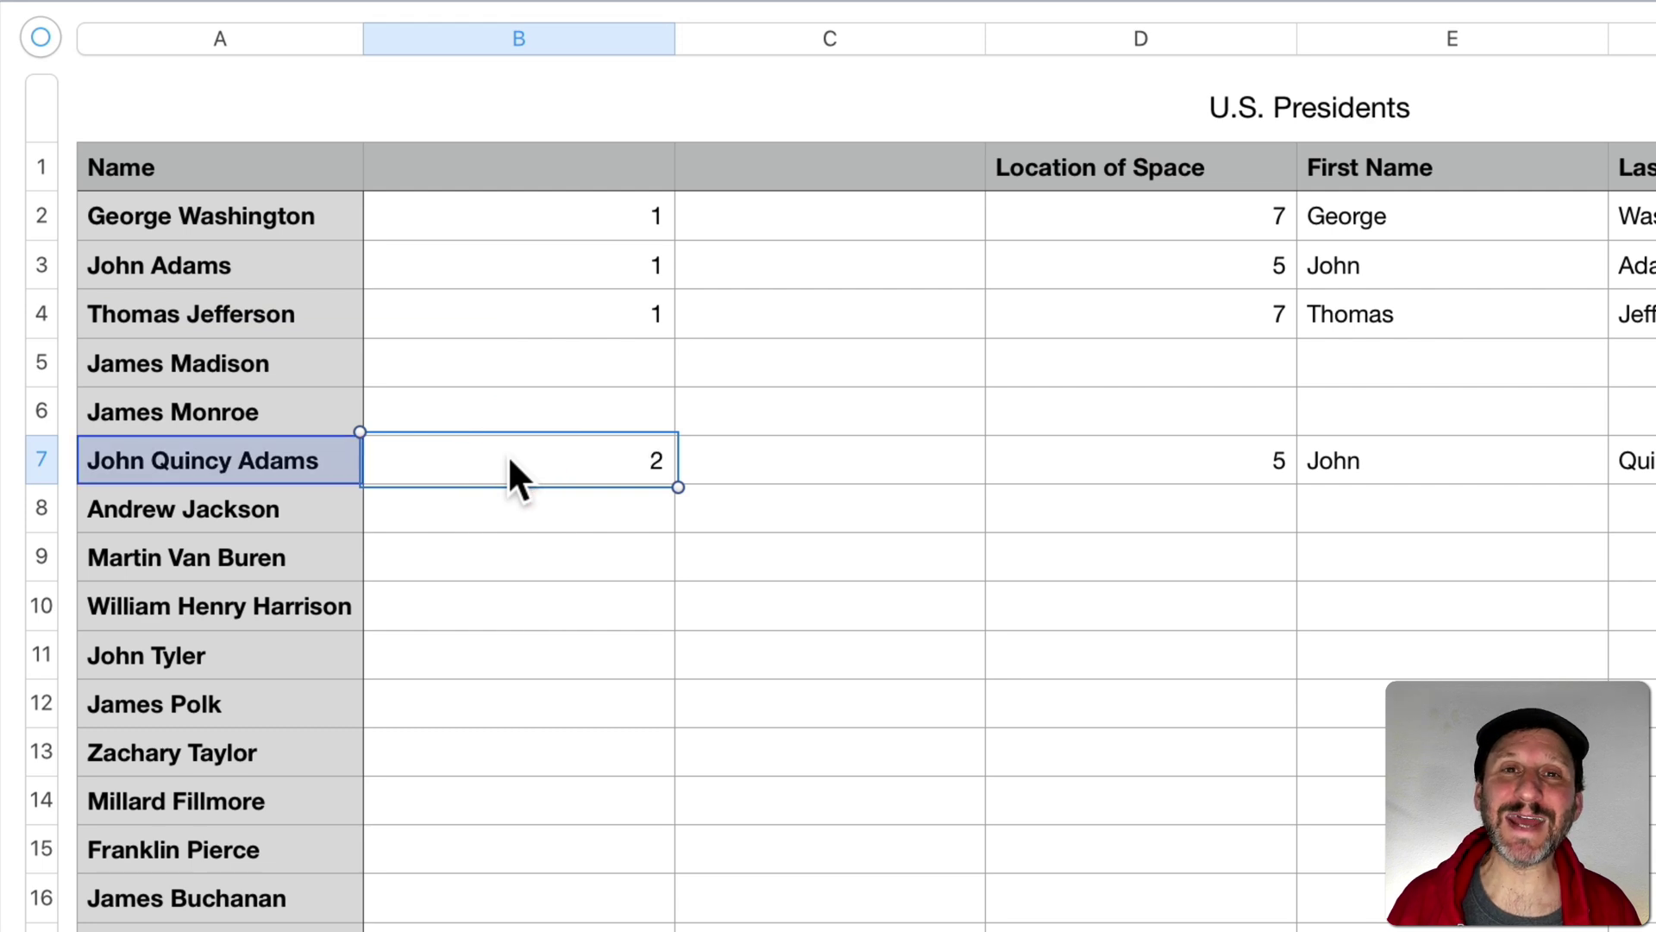
# Step: Enter a SUBSTITUTE formula in C2 that replaces the space in A2 with ";", using B2 as the occurrence
pyautogui.click(843, 216)
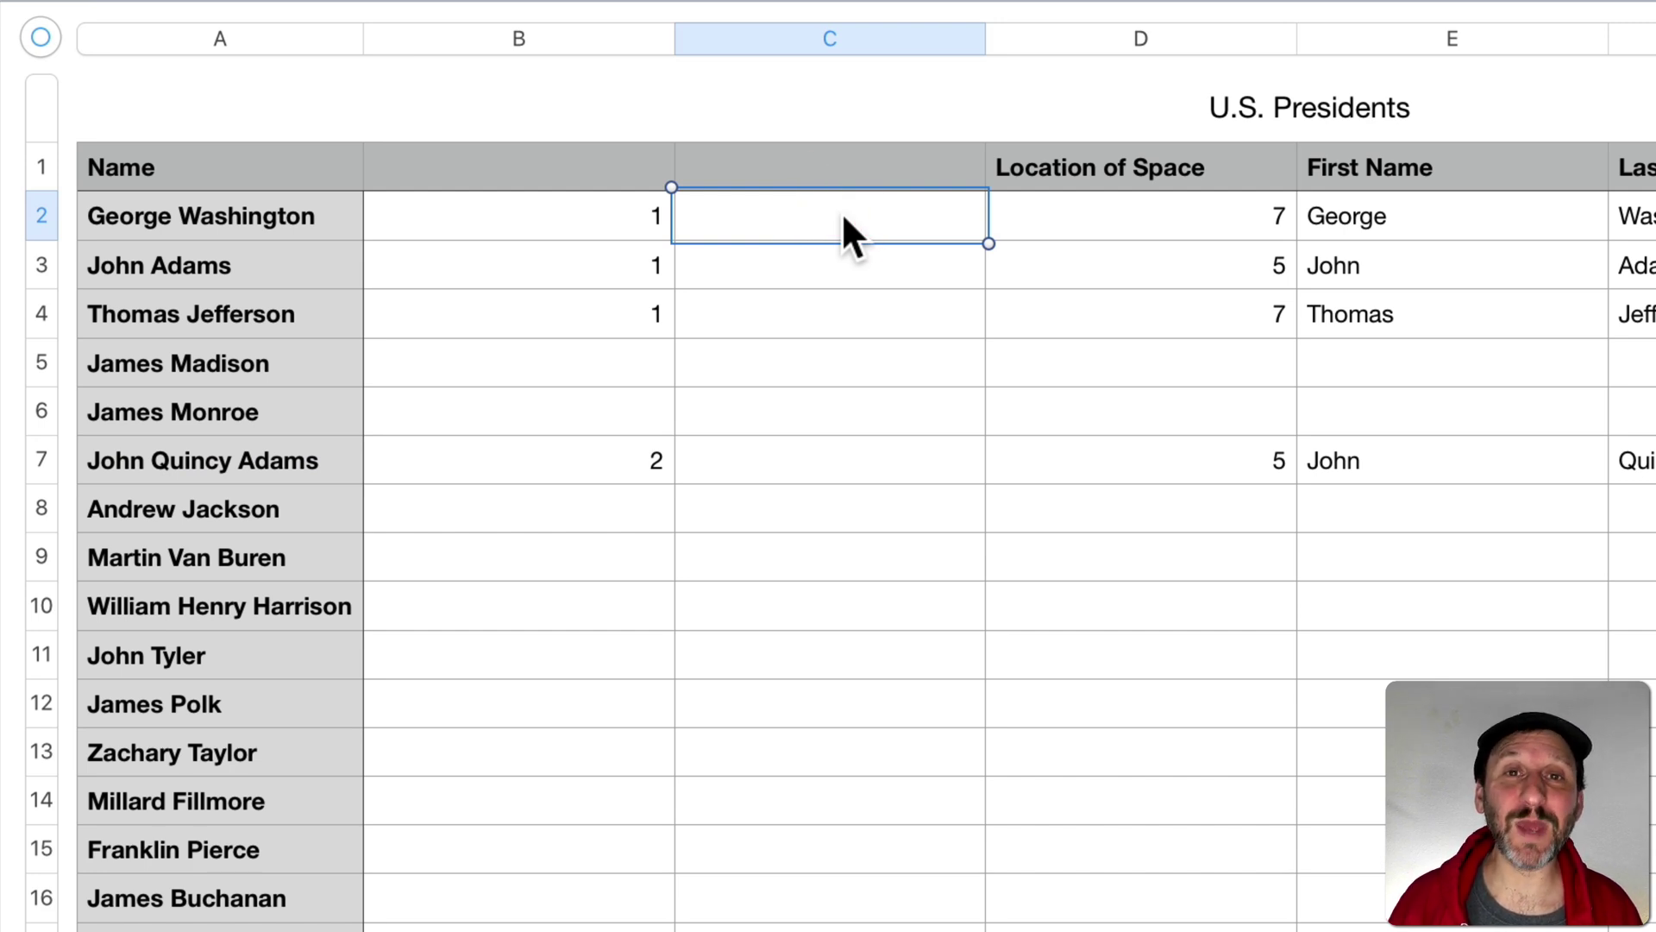
pyautogui.press('=')
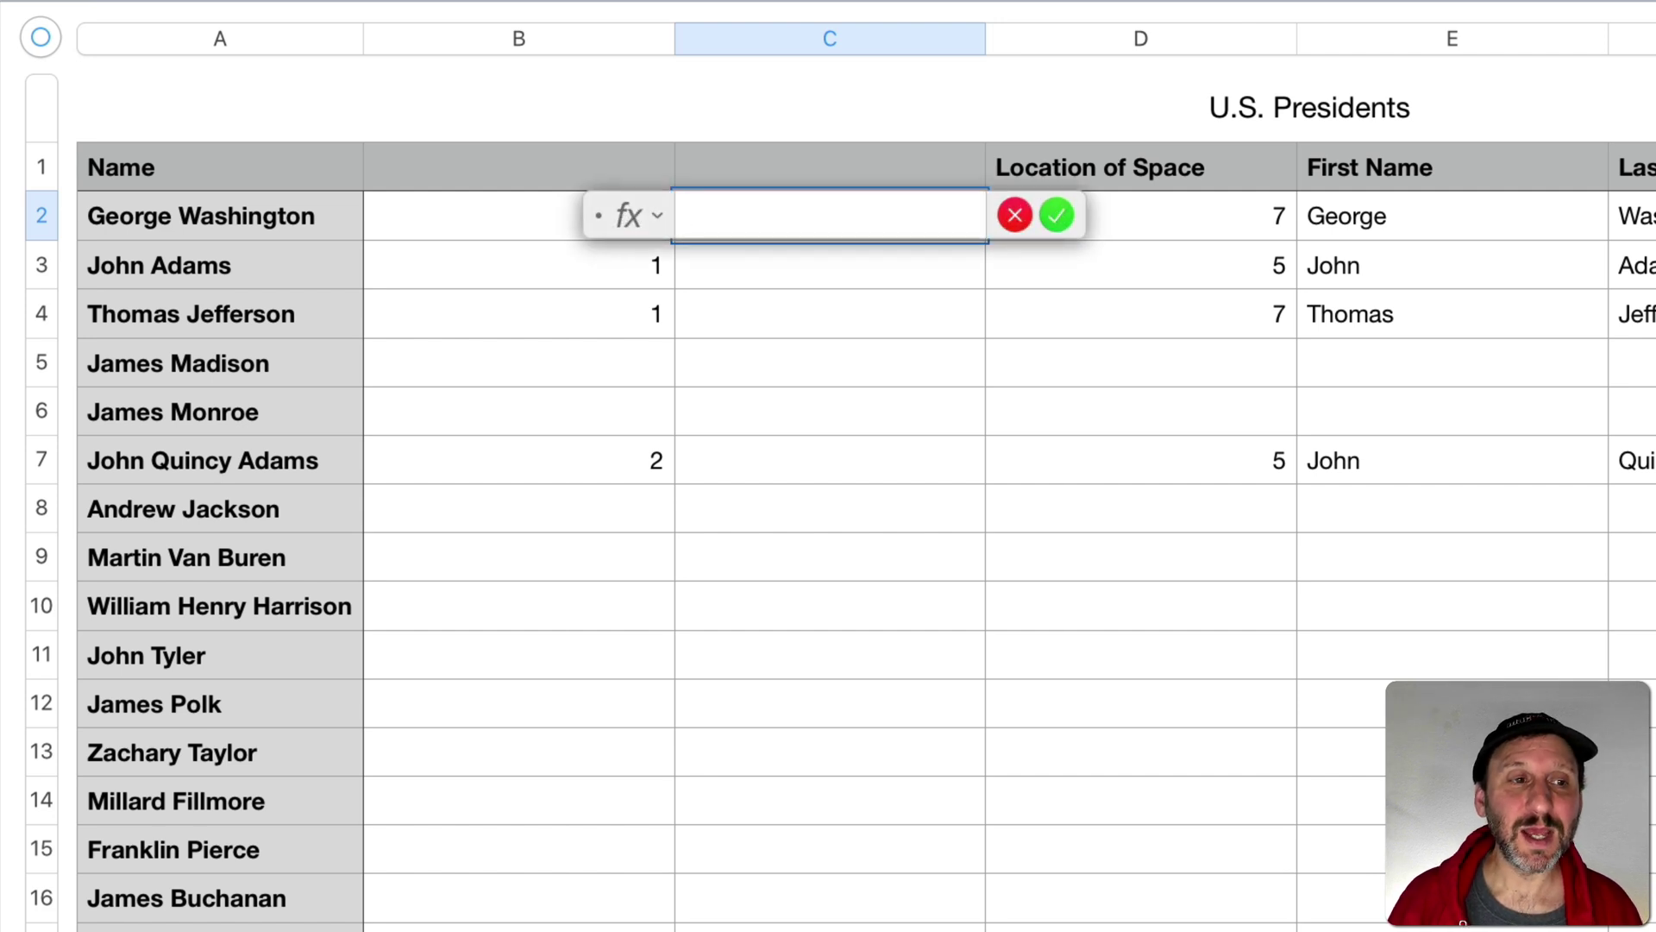
pyautogui.write('SUB')
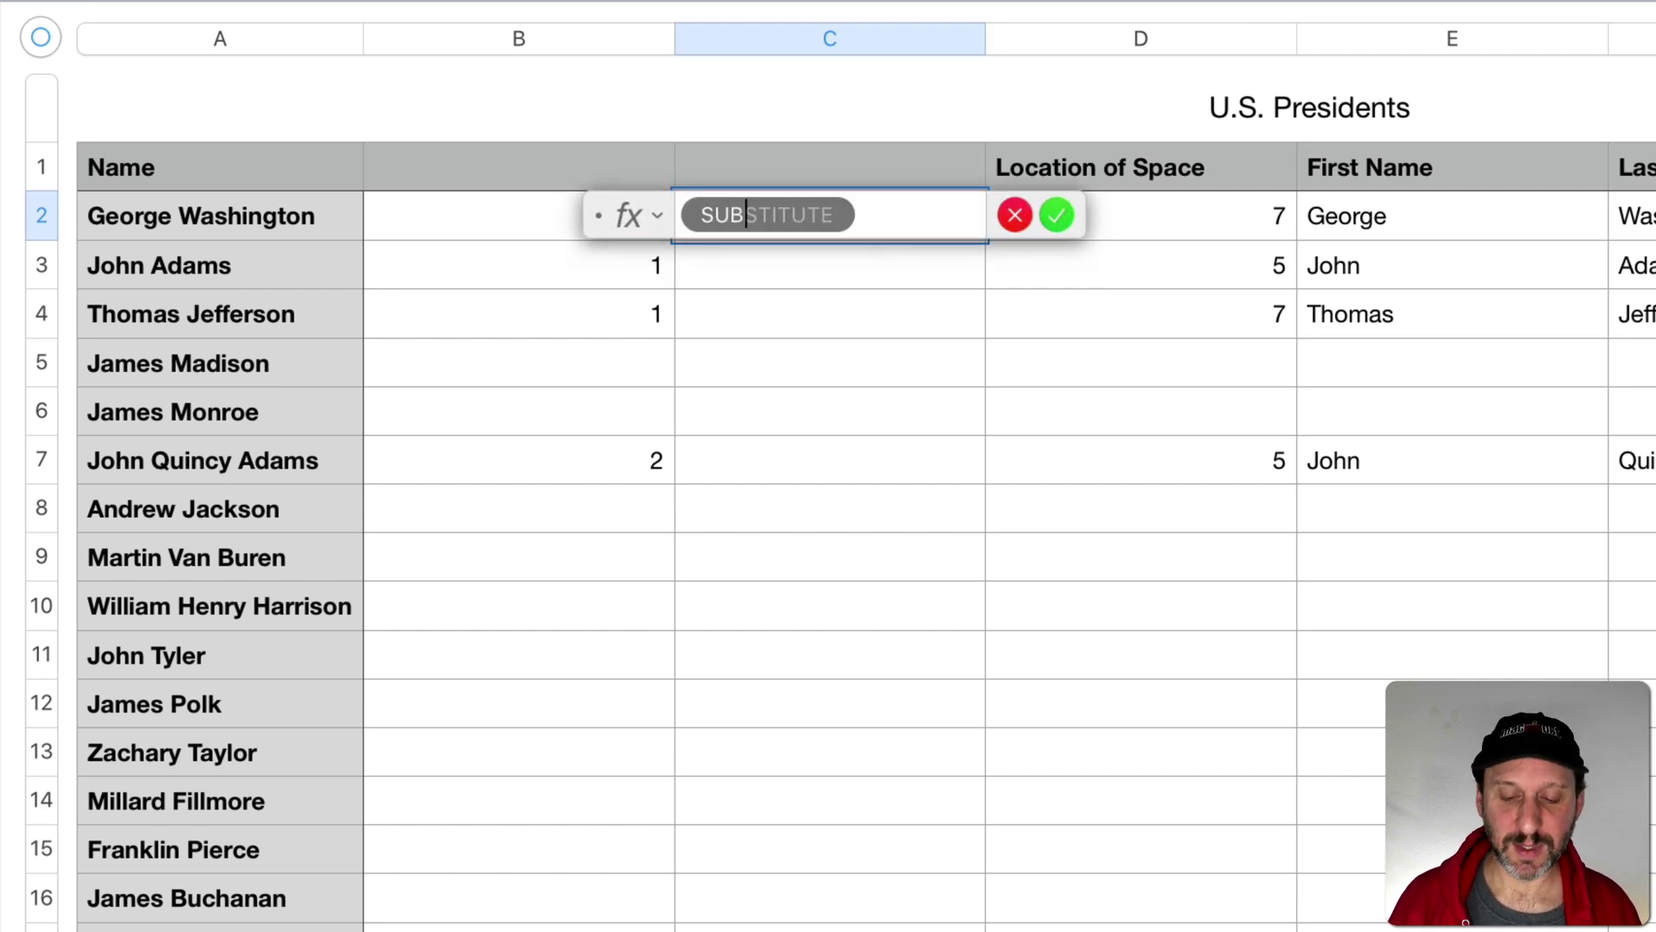
pyautogui.press('Tab')
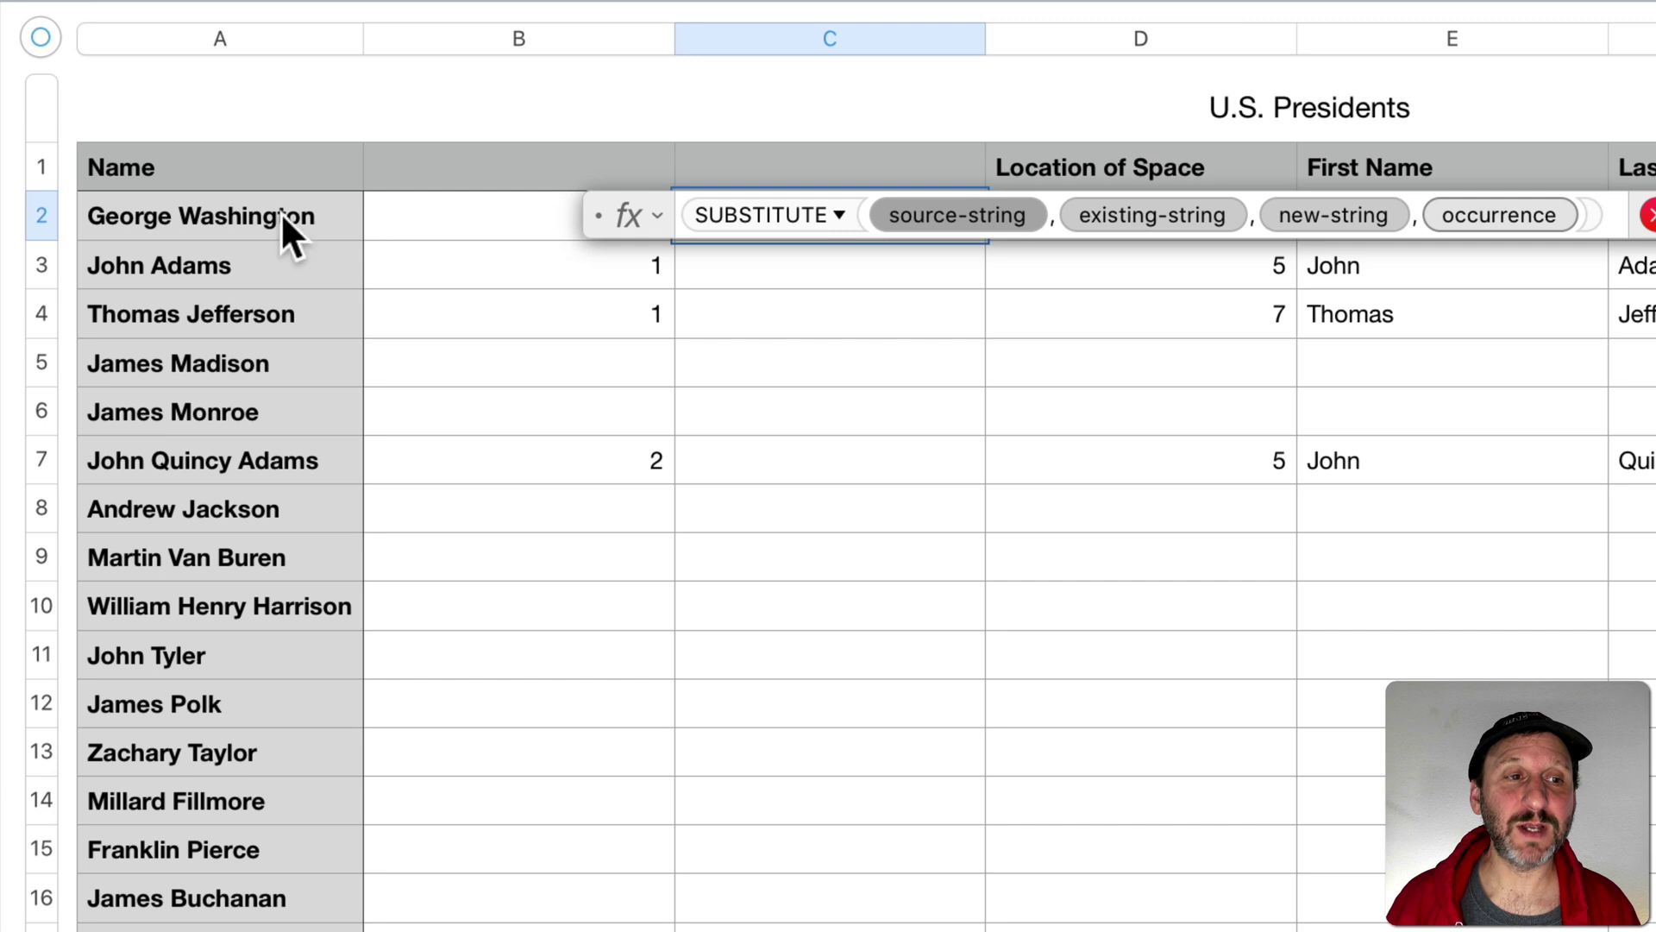
pyautogui.click(254, 215)
pyautogui.click(1099, 218)
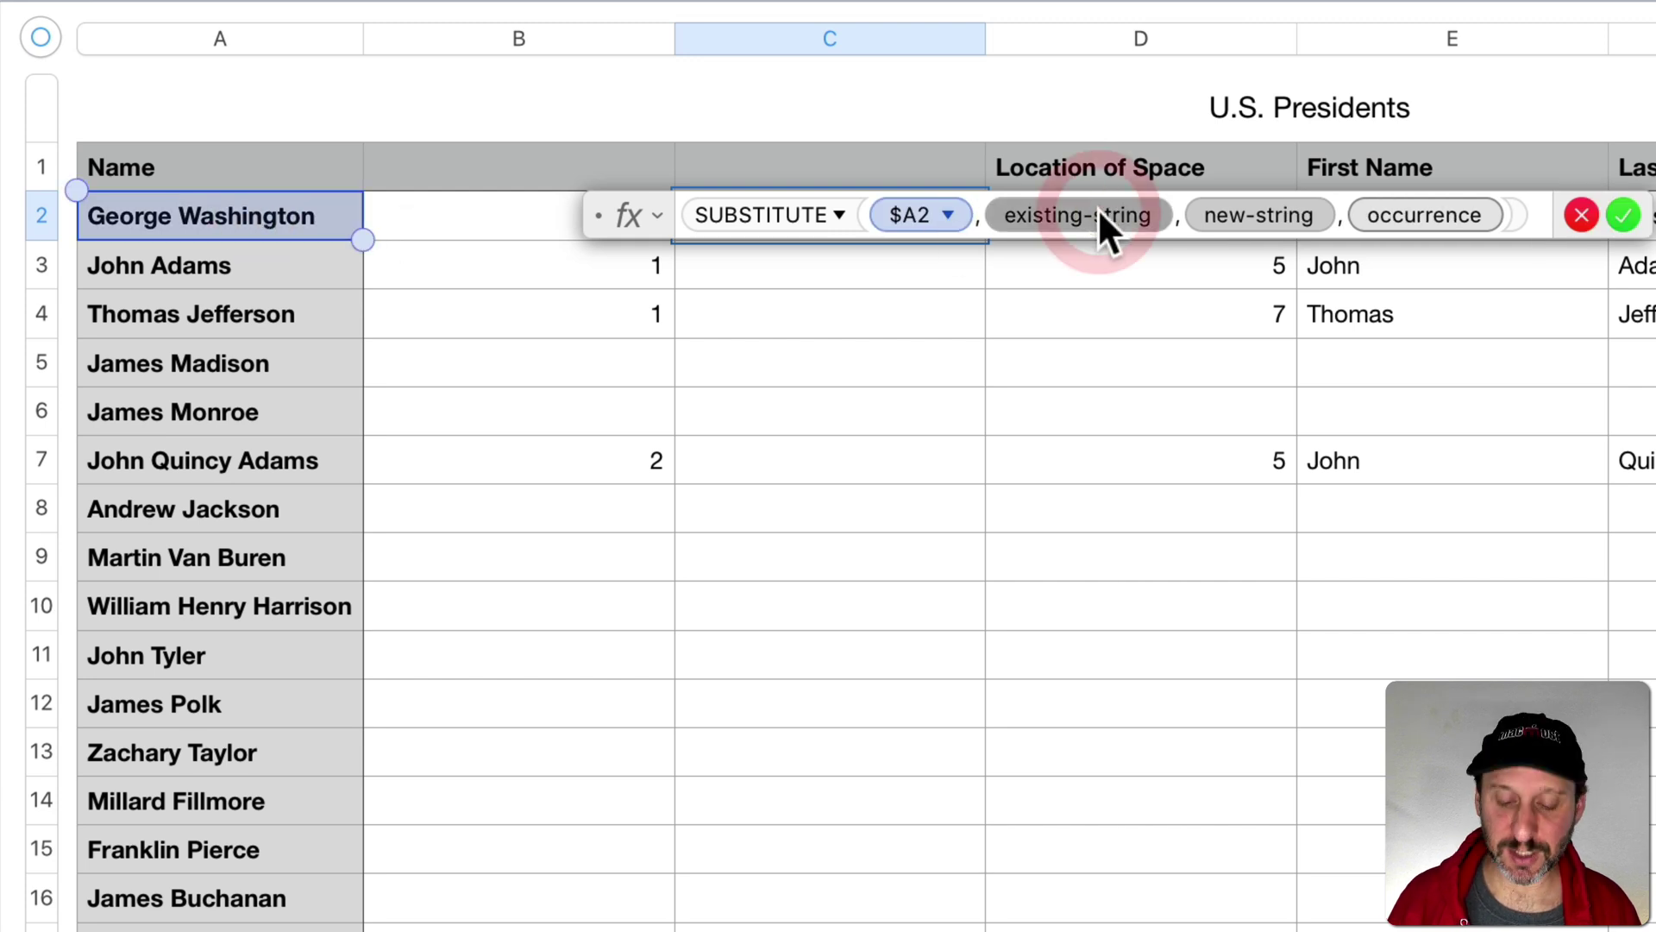
pyautogui.write('" "')
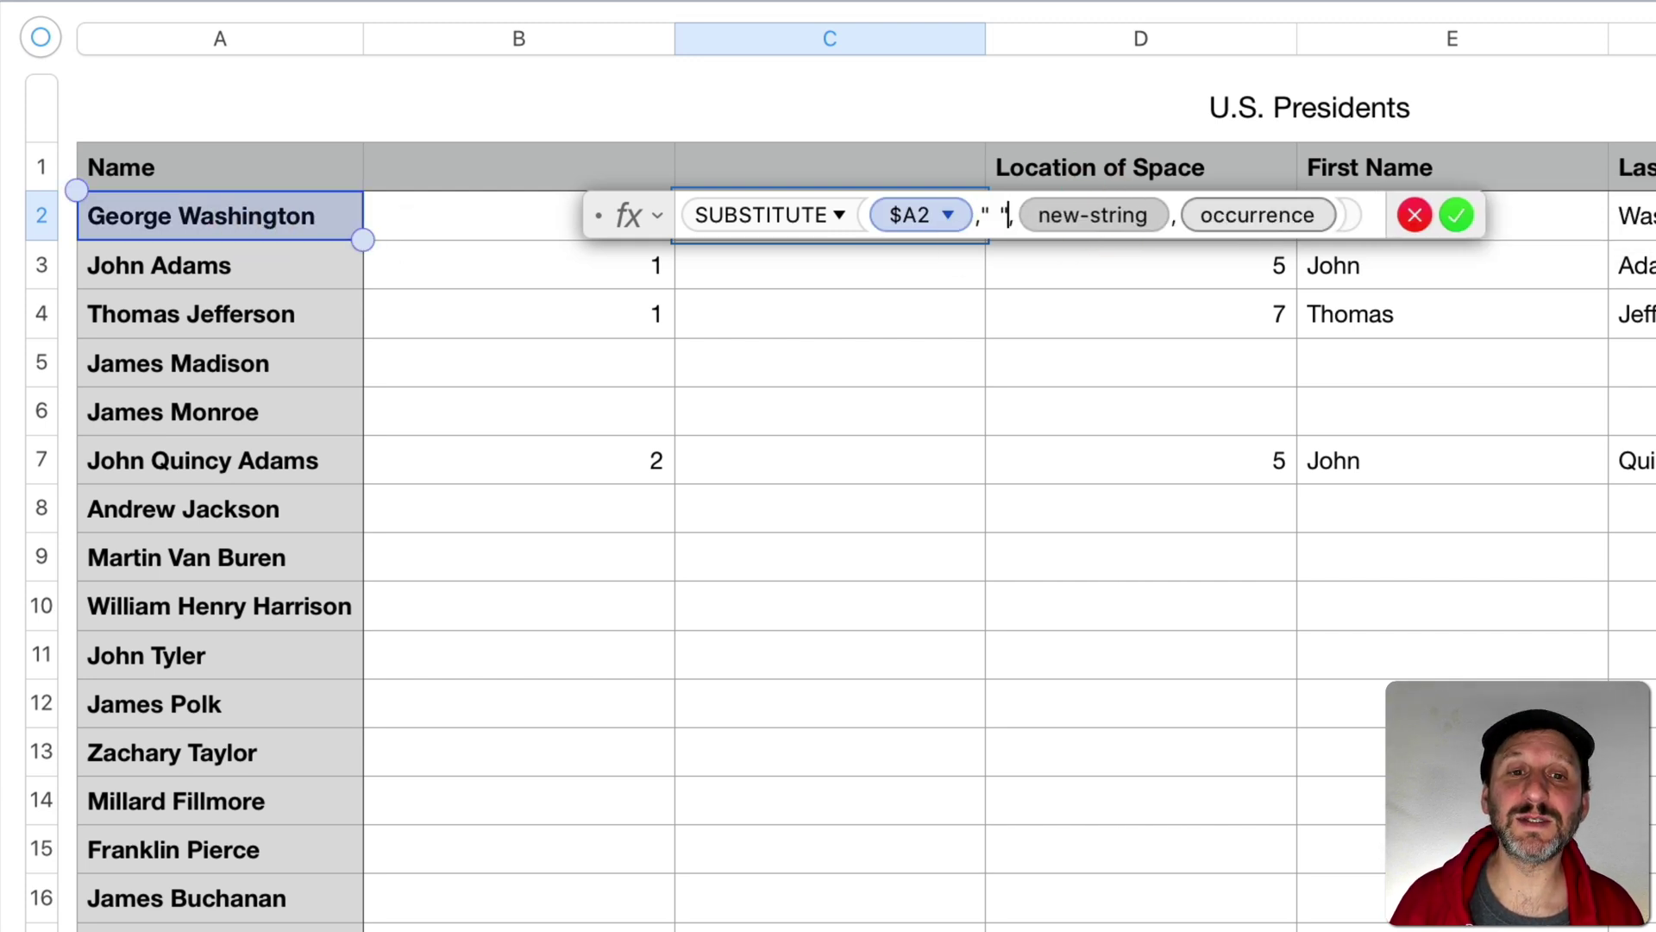
pyautogui.click(1097, 221)
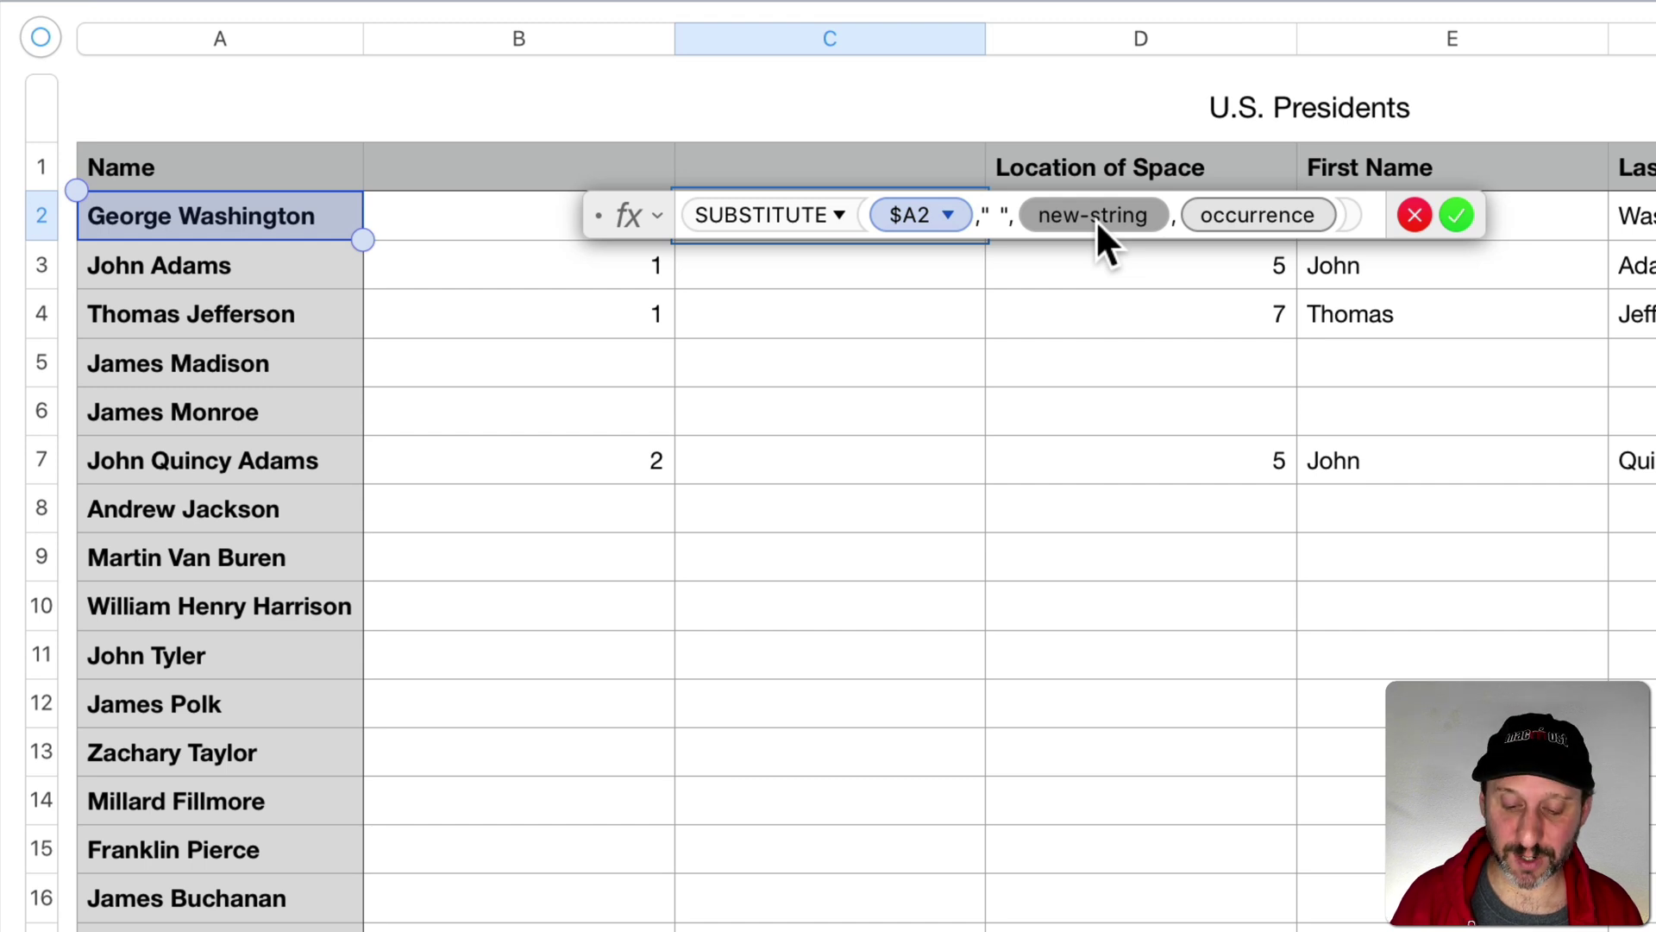
pyautogui.write('";",')
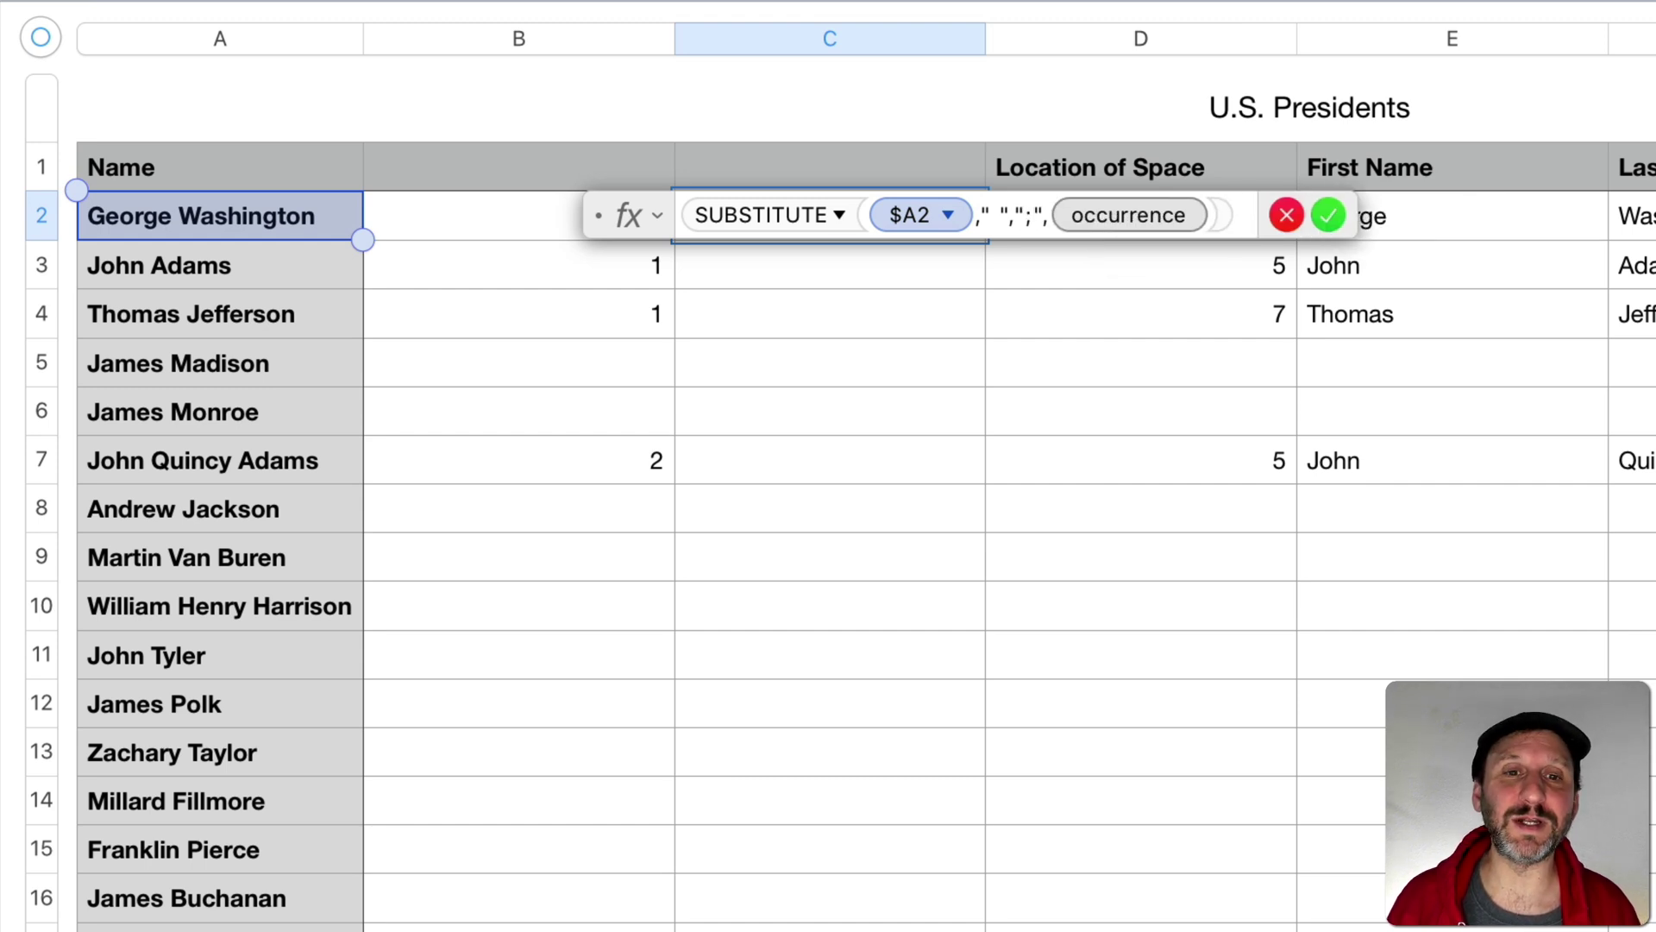
pyautogui.click(1126, 216)
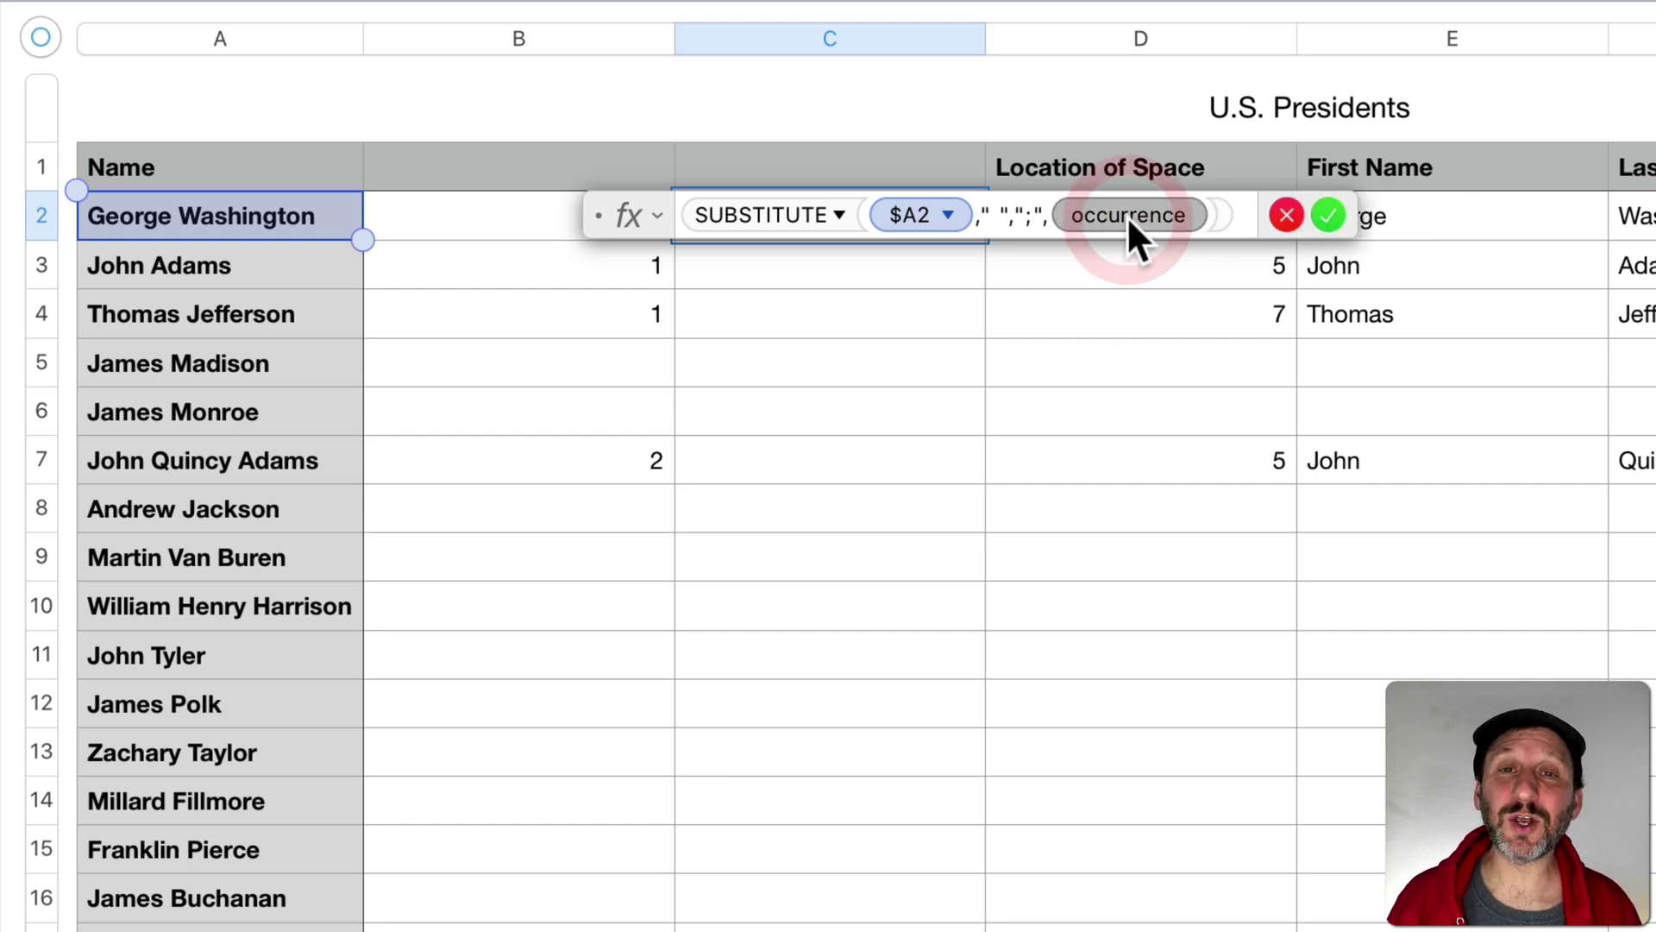
pyautogui.click(515, 215)
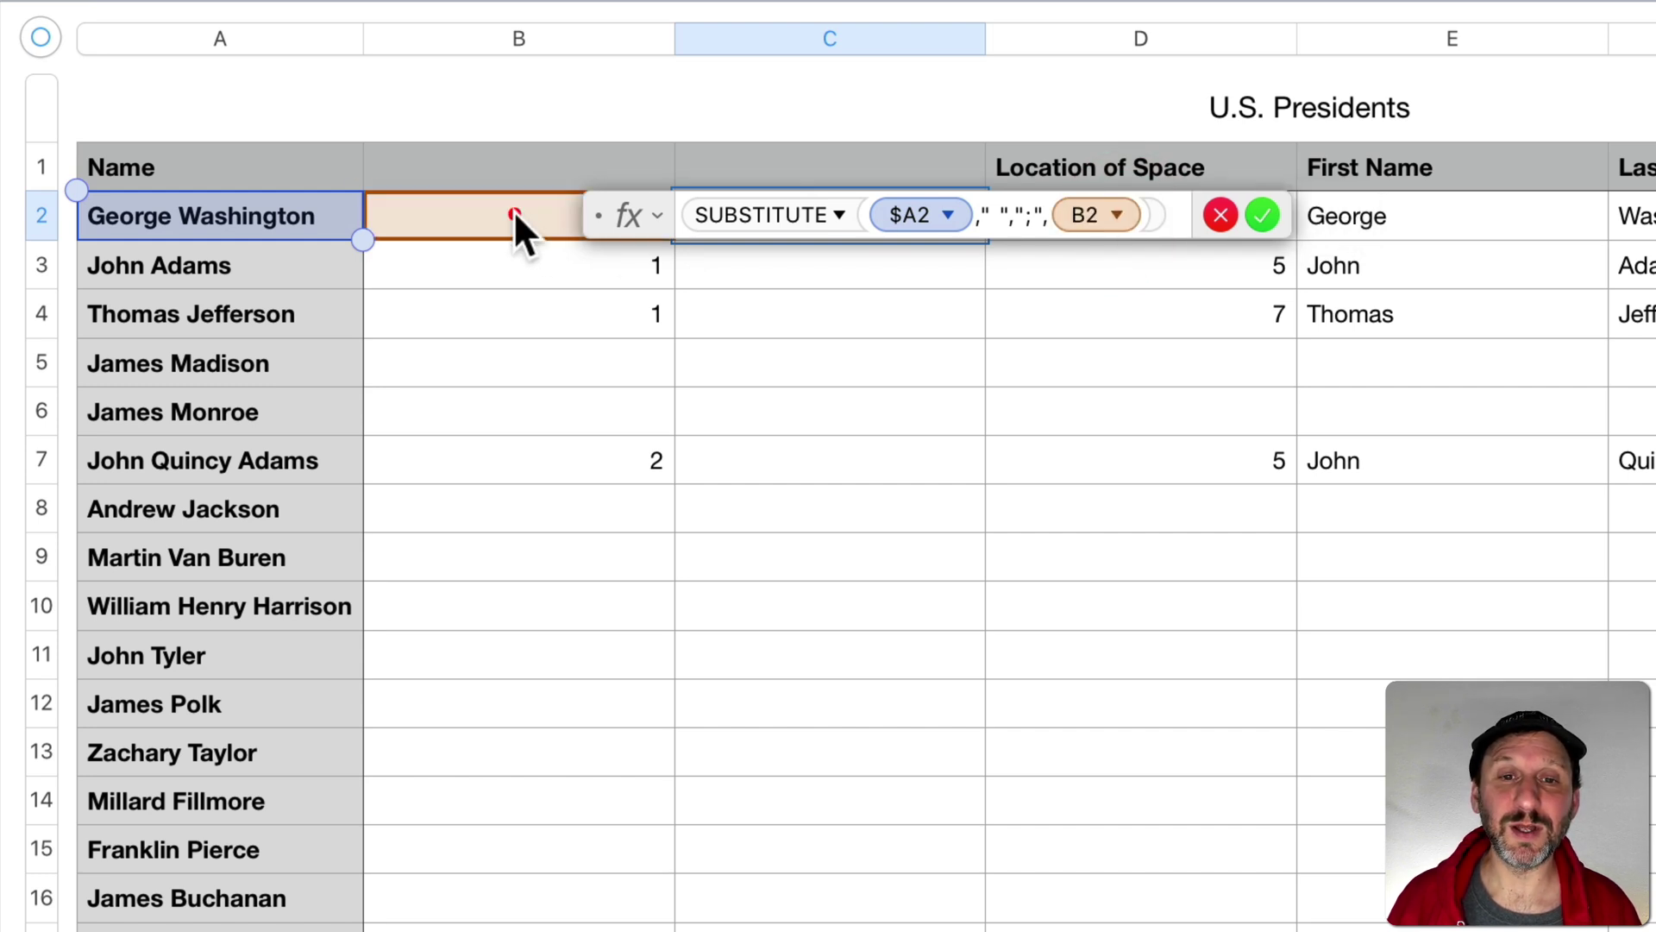
pyautogui.press('Return')
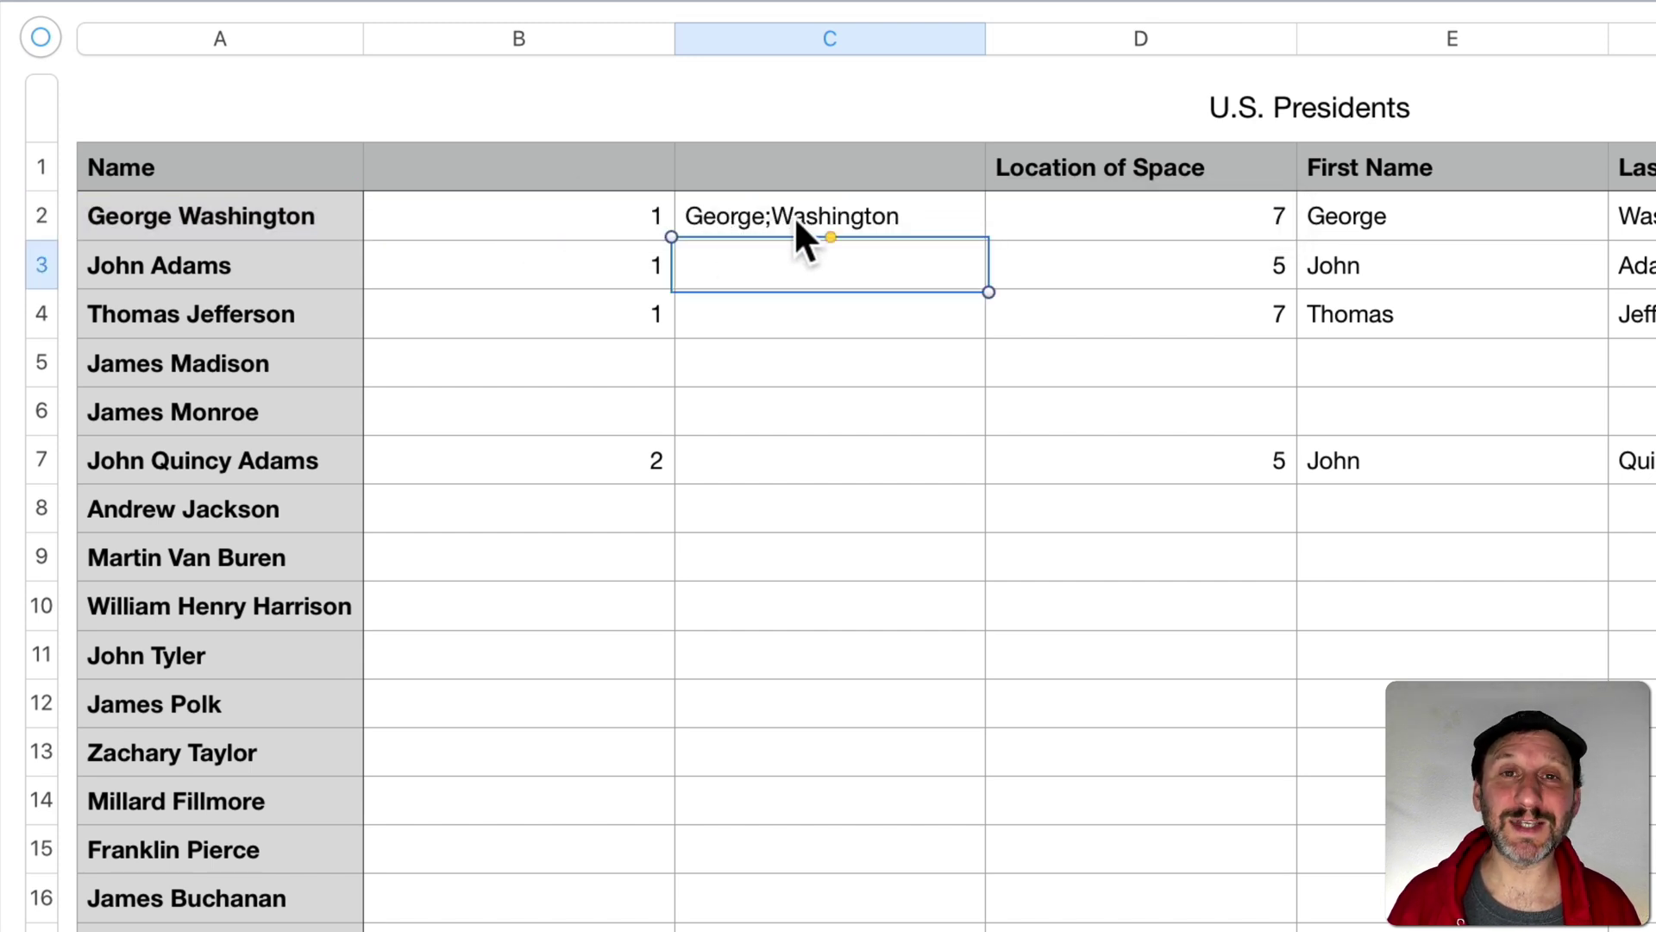
# Step: Copy the SUBSTITUTE formula from C2 into C3, C4 and C7
pyautogui.click(834, 217)
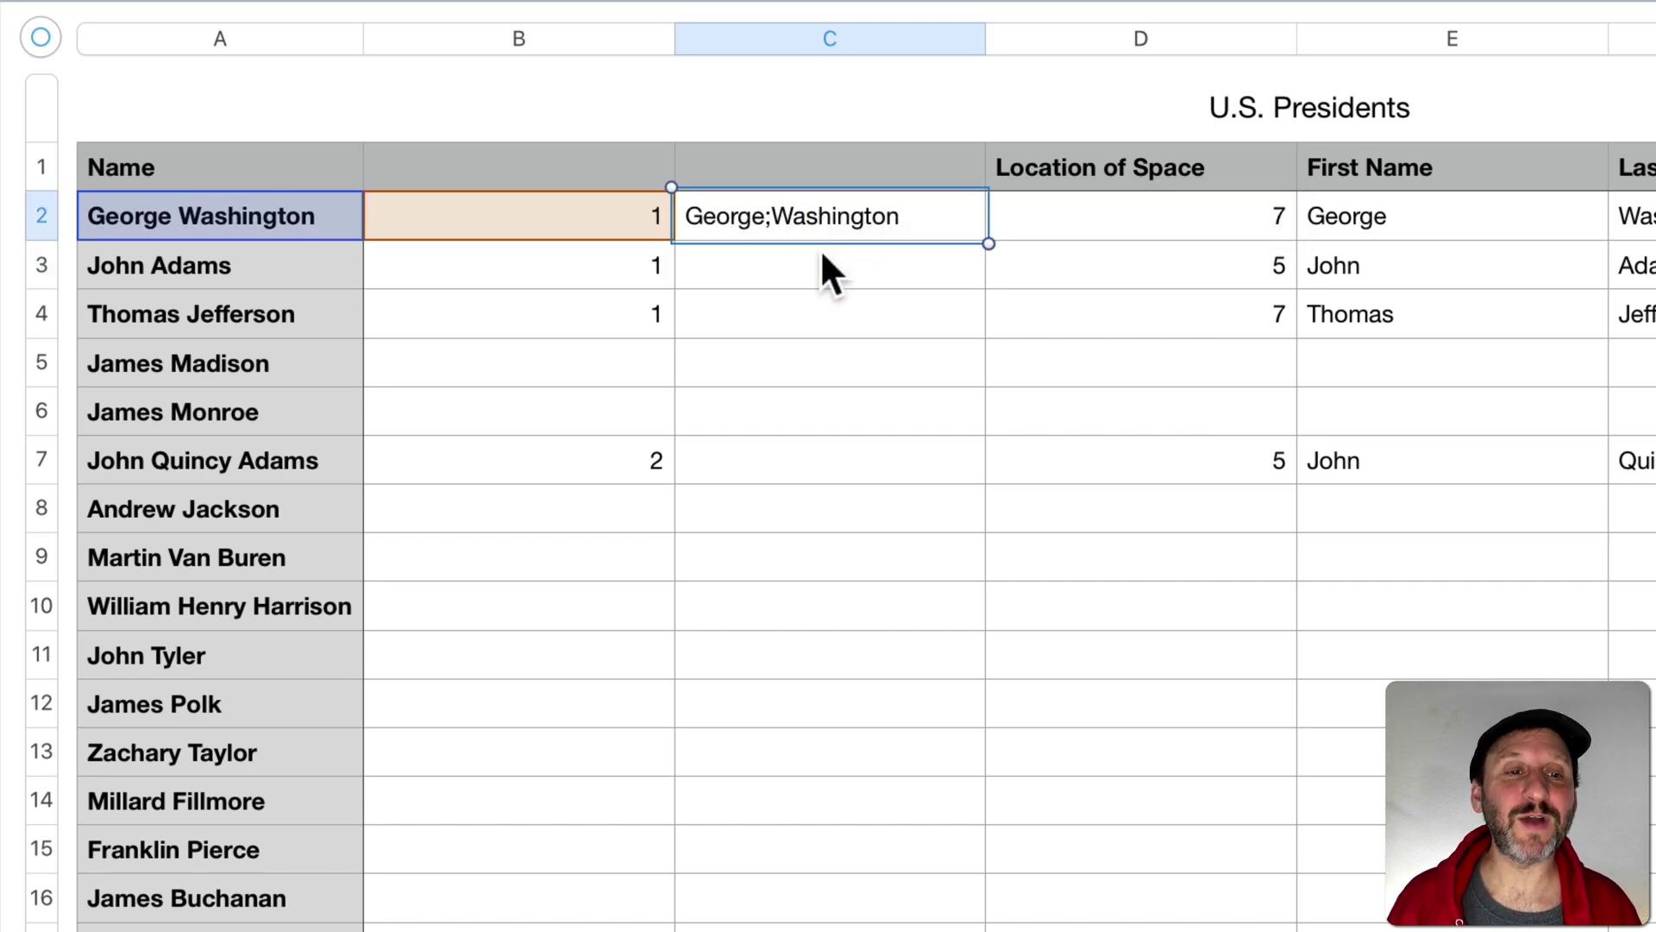
pyautogui.click(819, 257)
pyautogui.press('super+v')
pyautogui.click(801, 310)
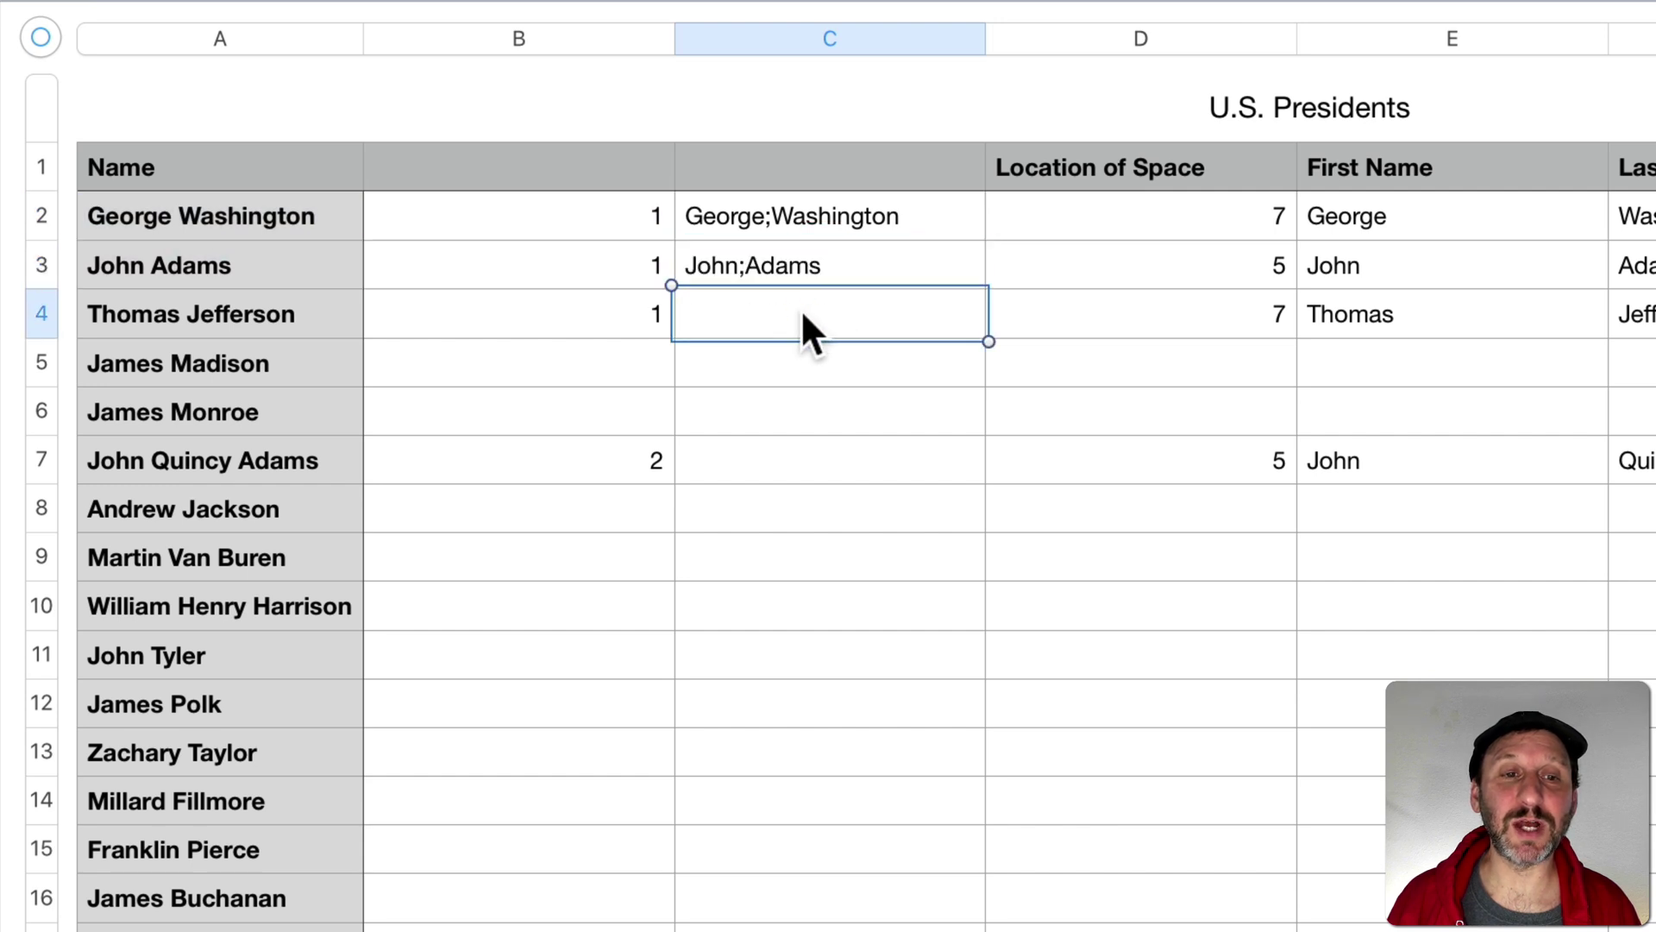
pyautogui.press('super+v')
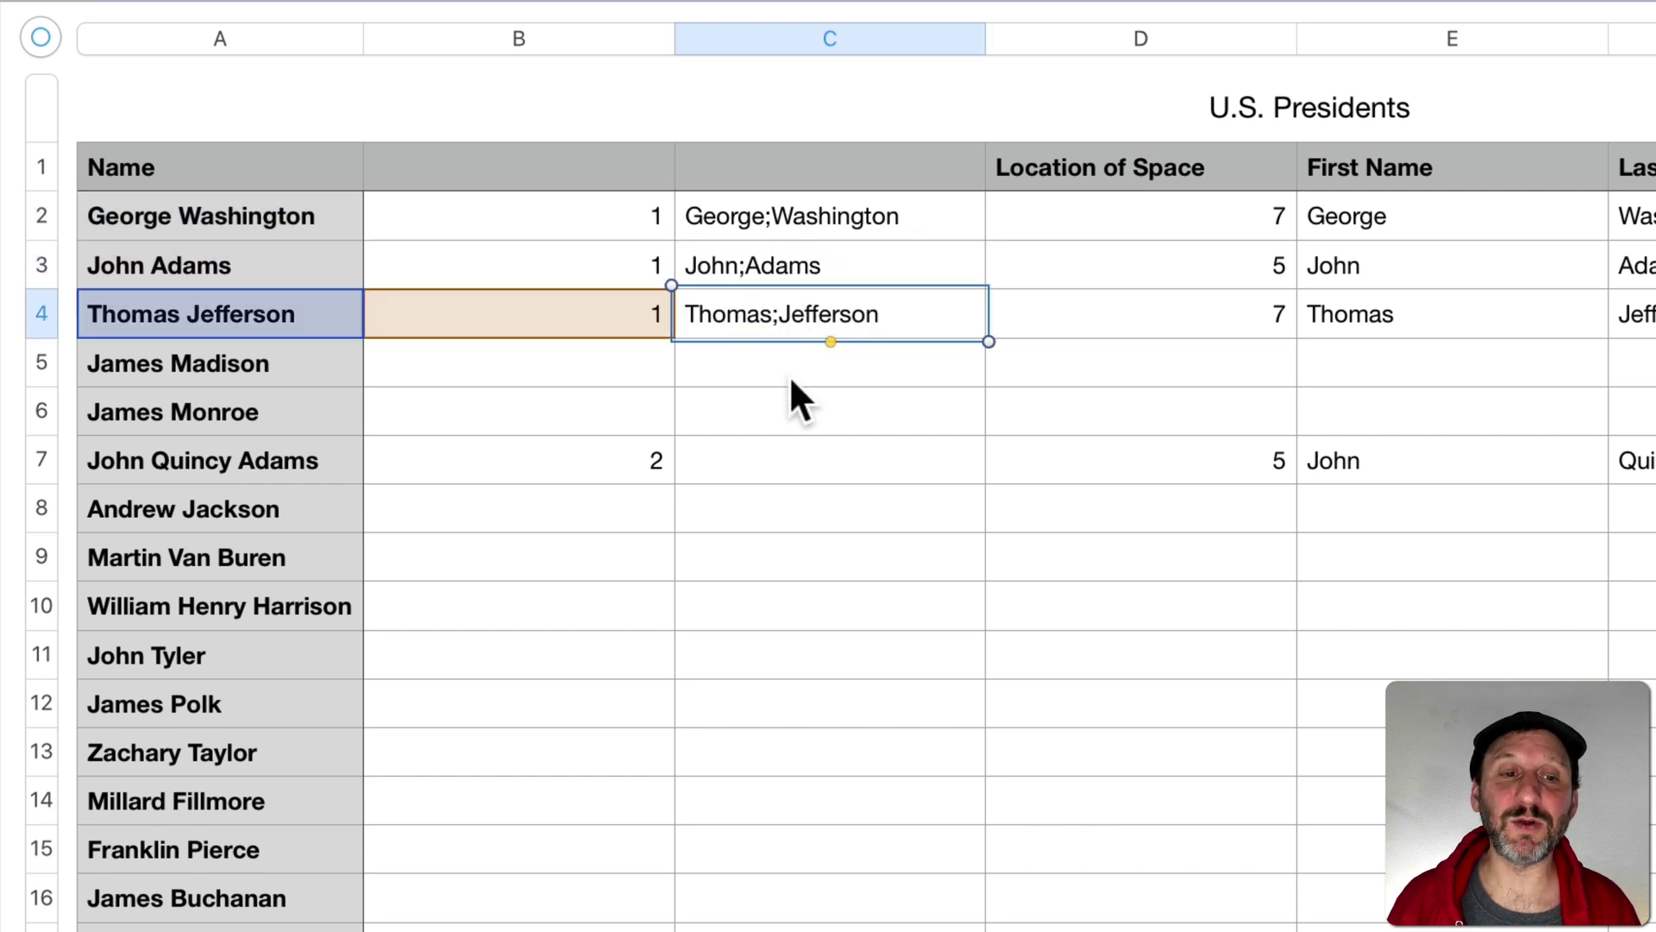
pyautogui.click(772, 471)
pyautogui.press('super+v')
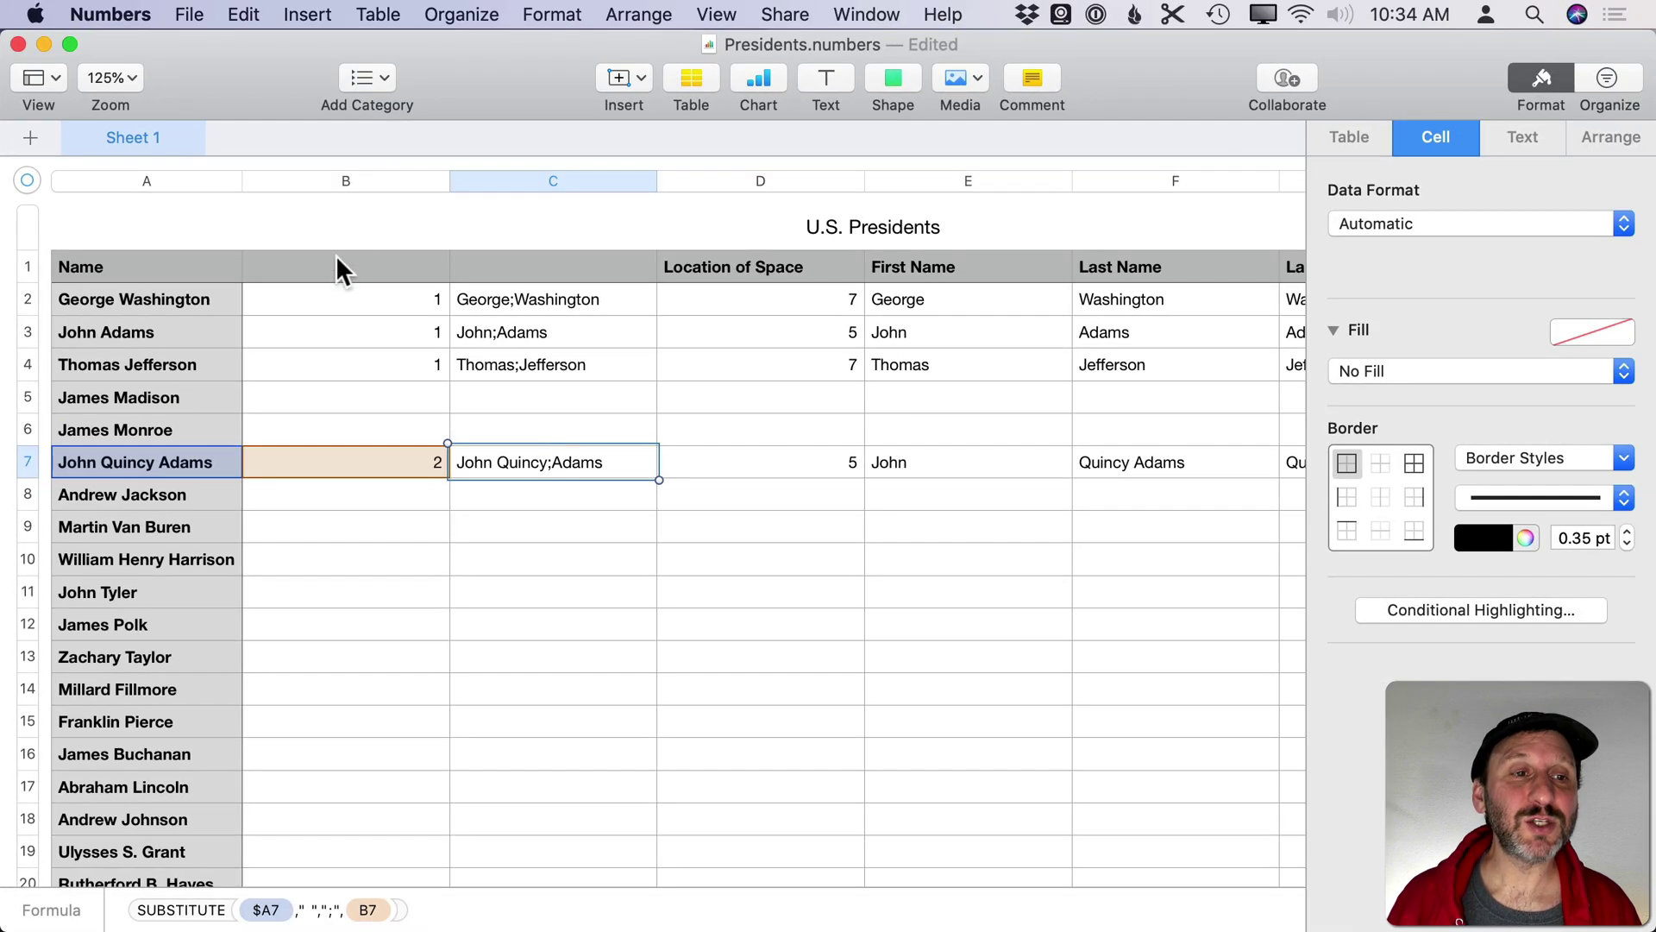
# Step: Enter the header Number of Spaces in B1 and Divided Name in C1
pyautogui.click(339, 261)
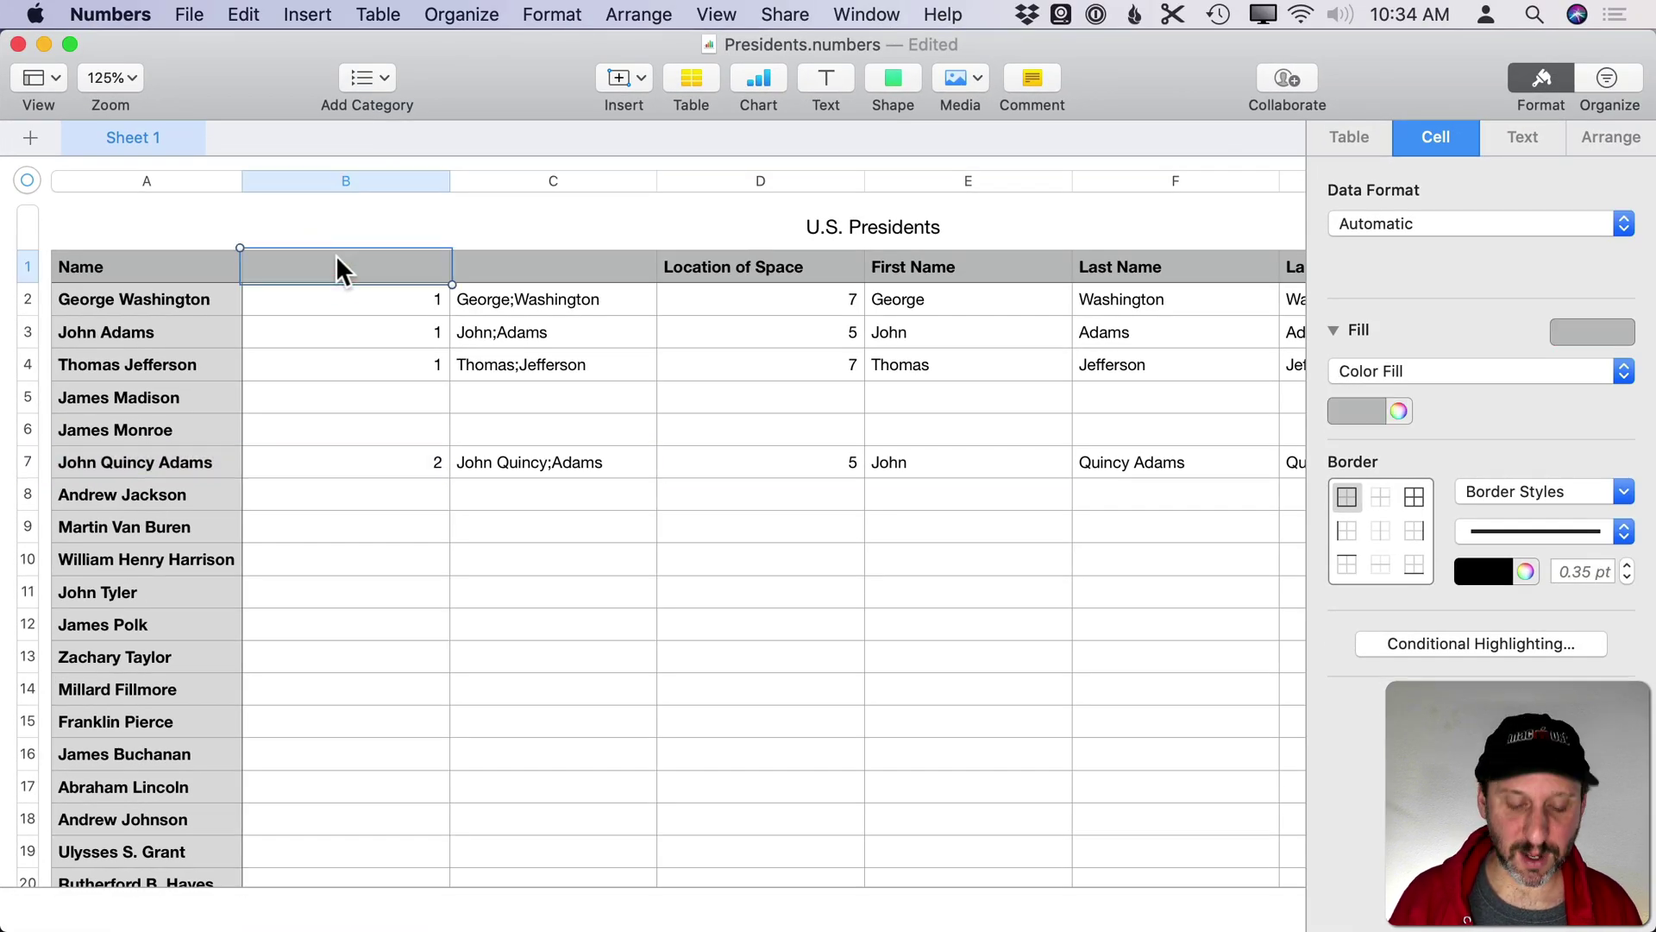
pyautogui.write('Number of Sp')
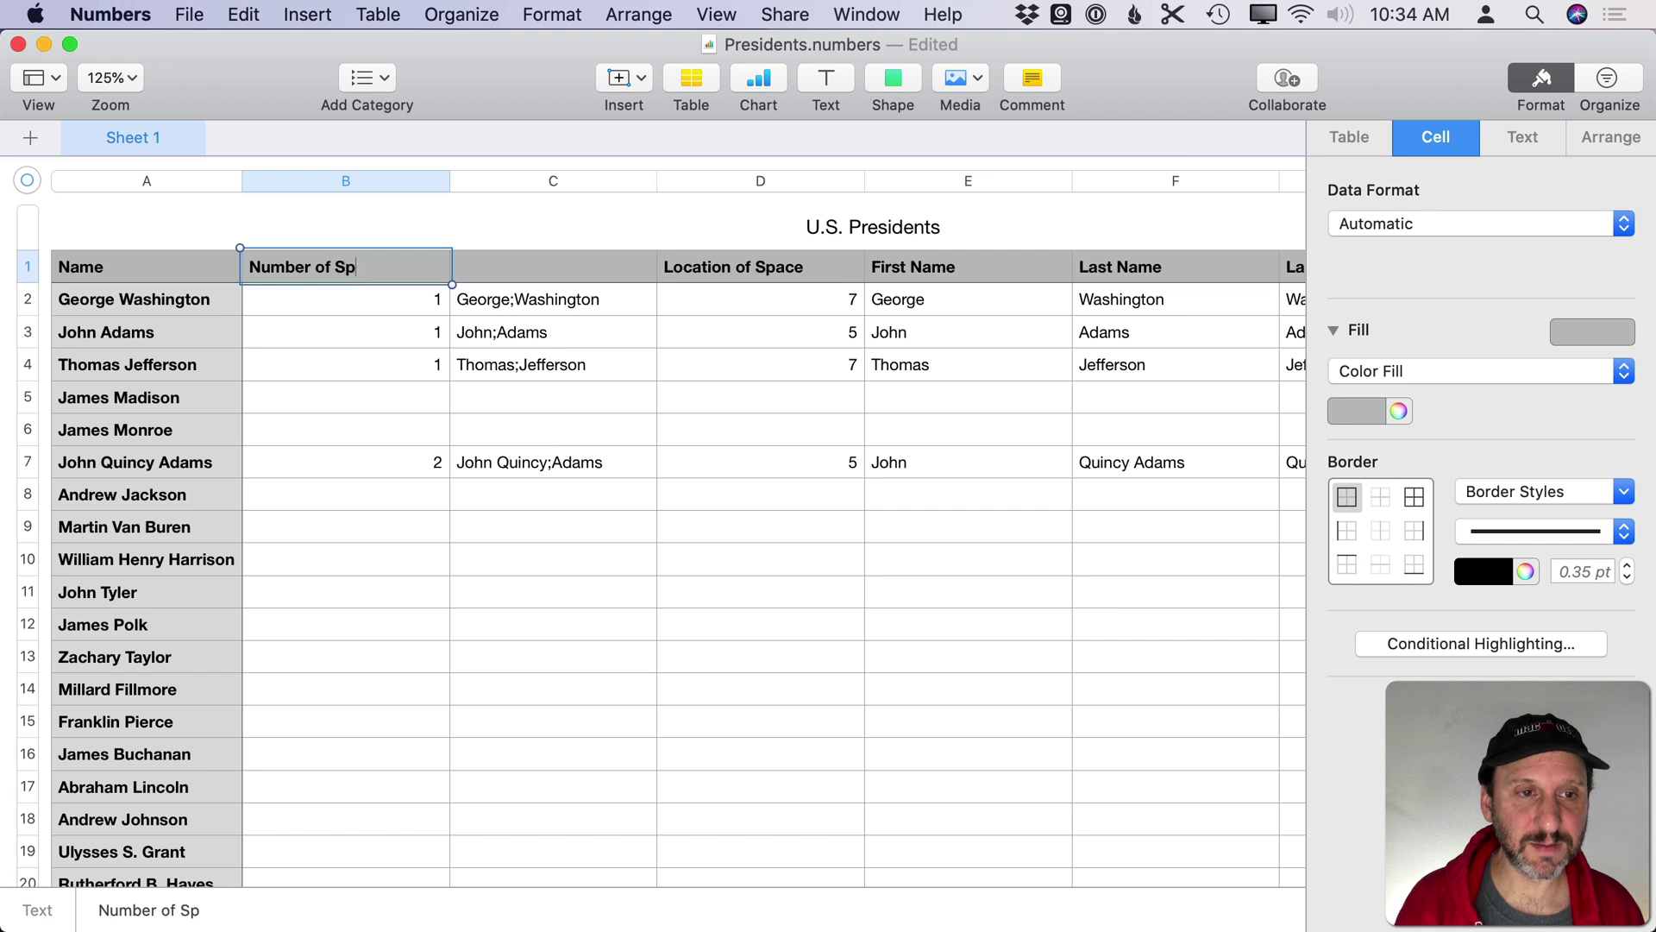
pyautogui.write('aces')
pyautogui.press('Tab')
pyautogui.write('Divided')
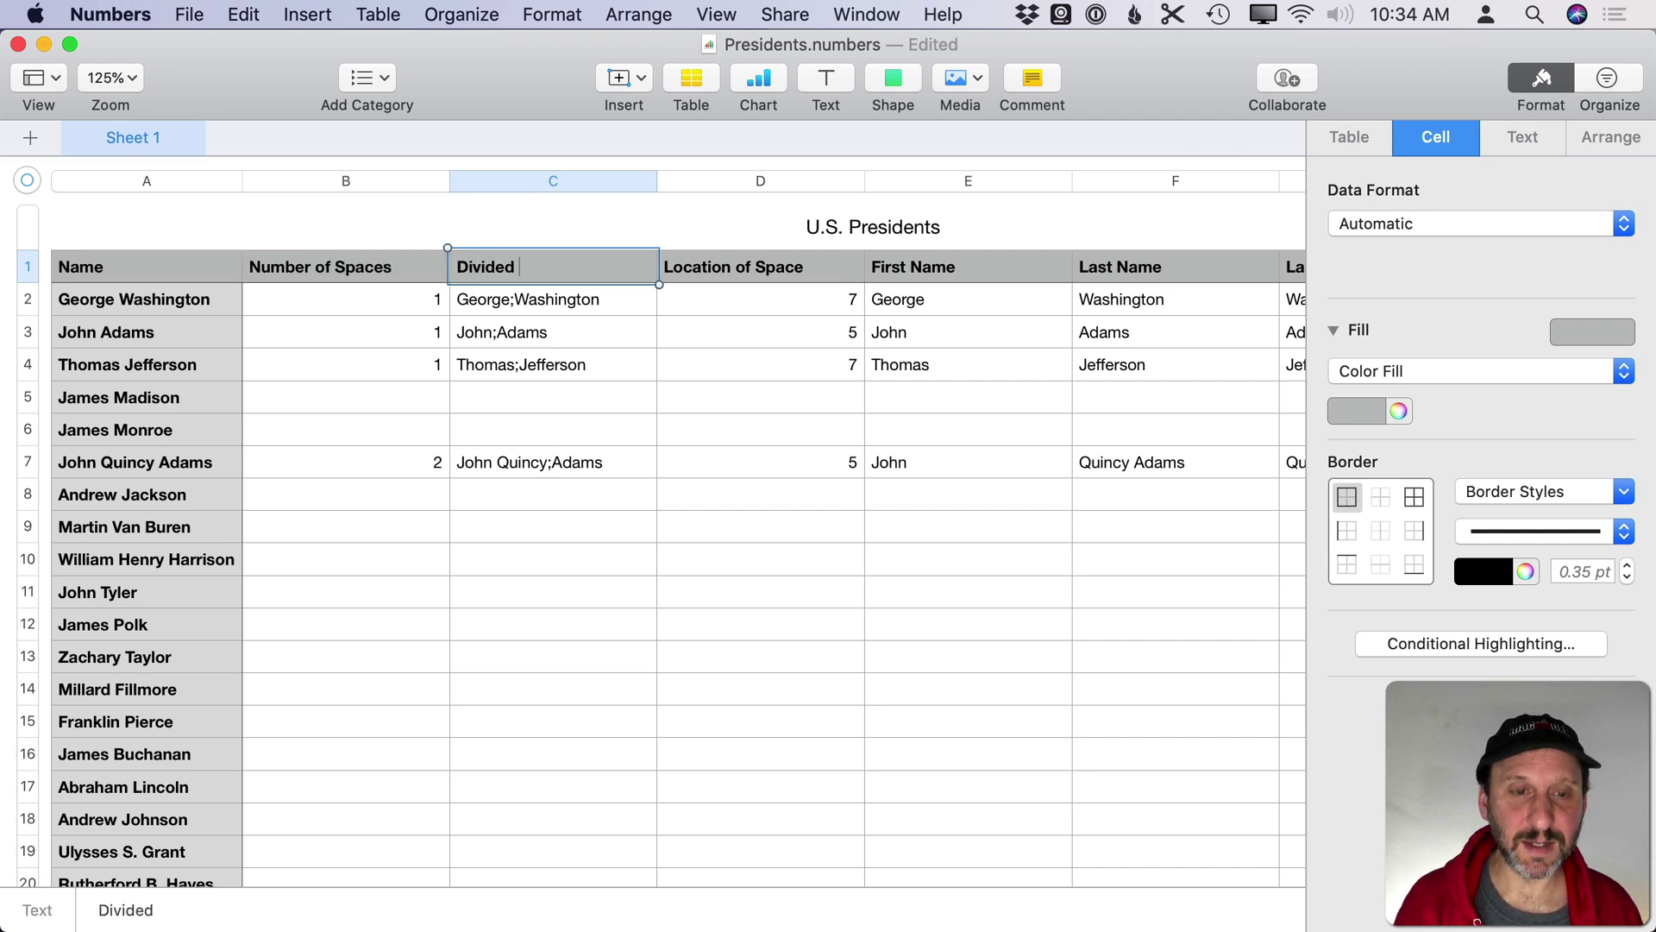
pyautogui.write(' Name')
pyautogui.press('Return')
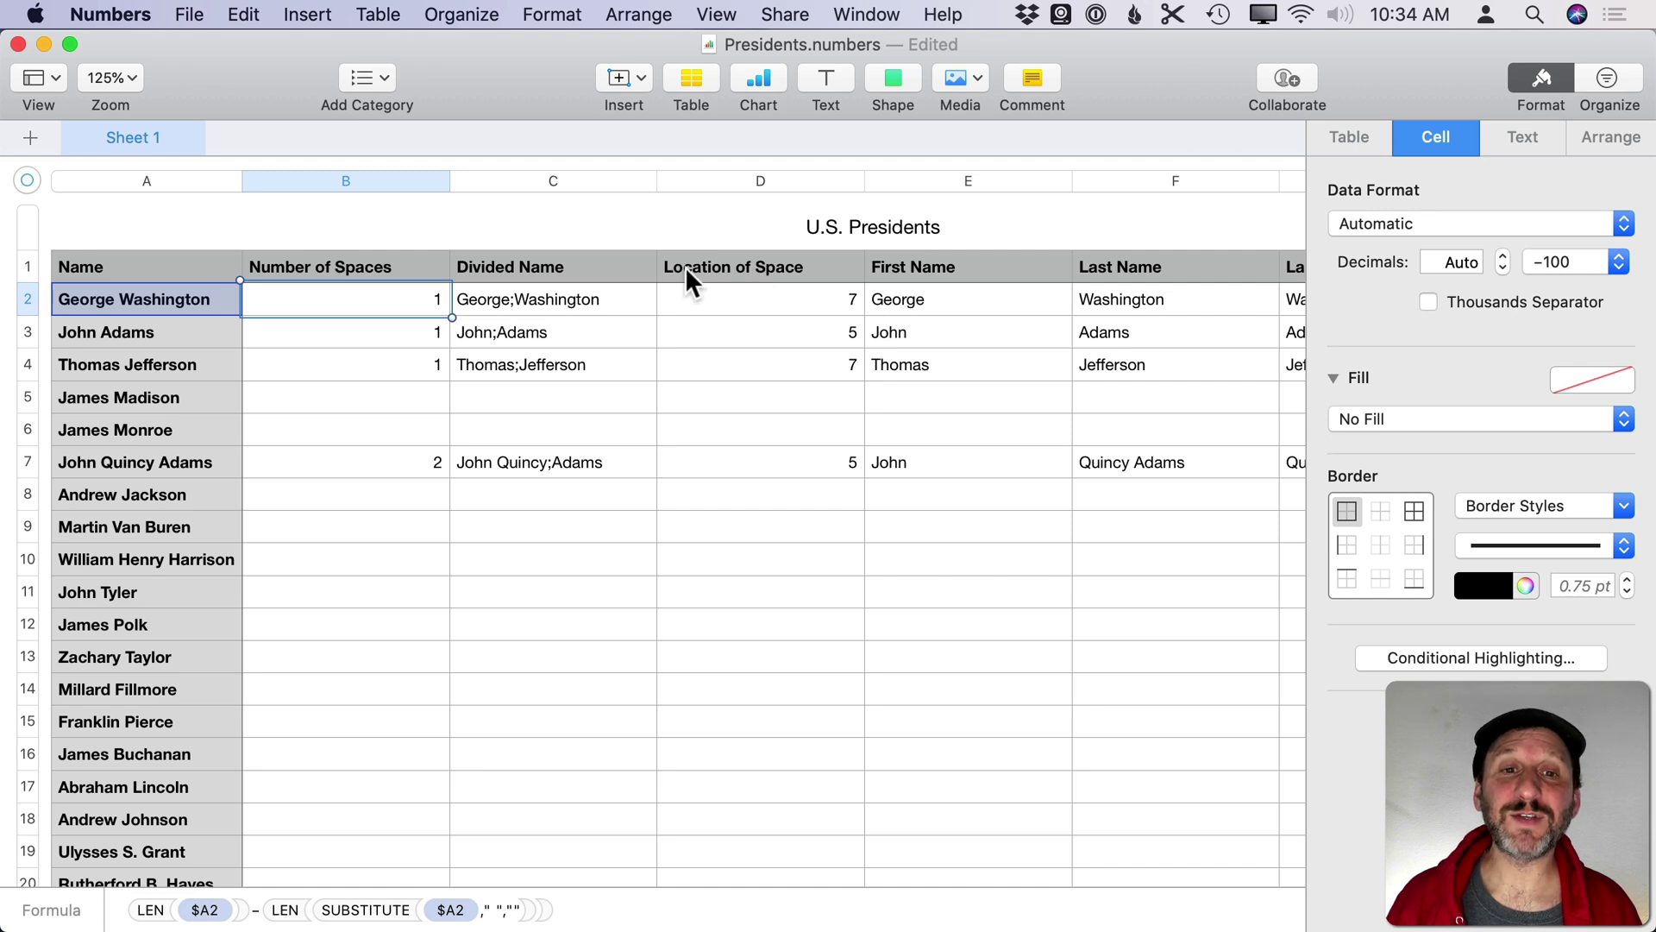
# Step: Change the D1 header to Location of Division
pyautogui.click(739, 267)
pyautogui.click(772, 268)
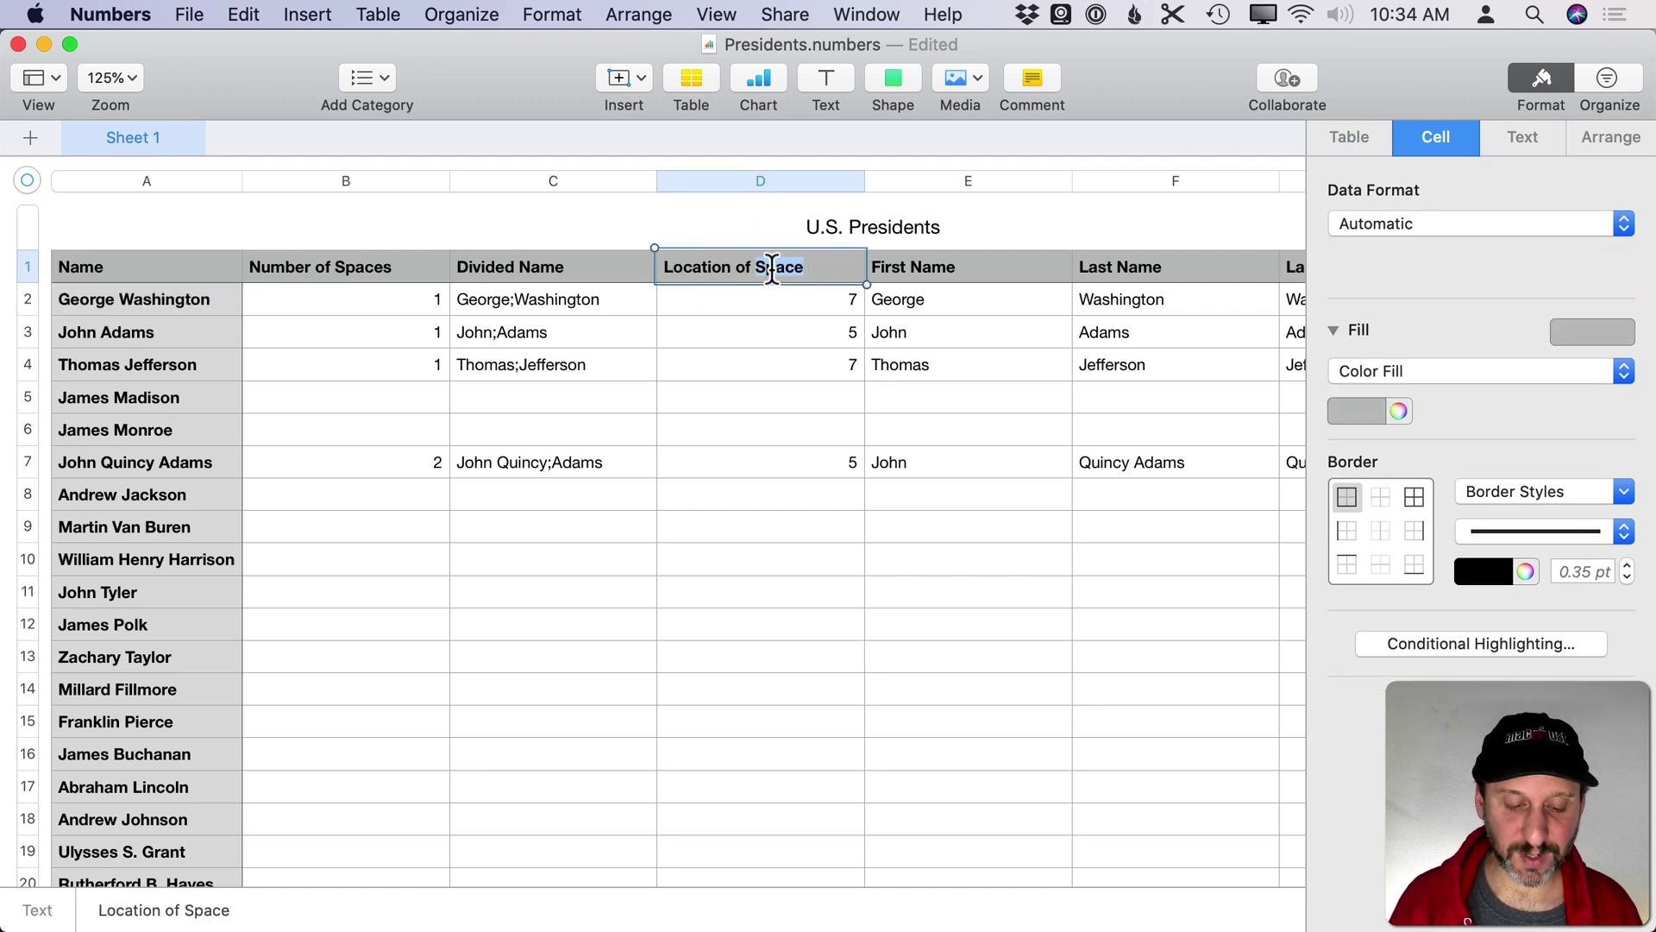
pyautogui.write('Division')
pyautogui.press('Return')
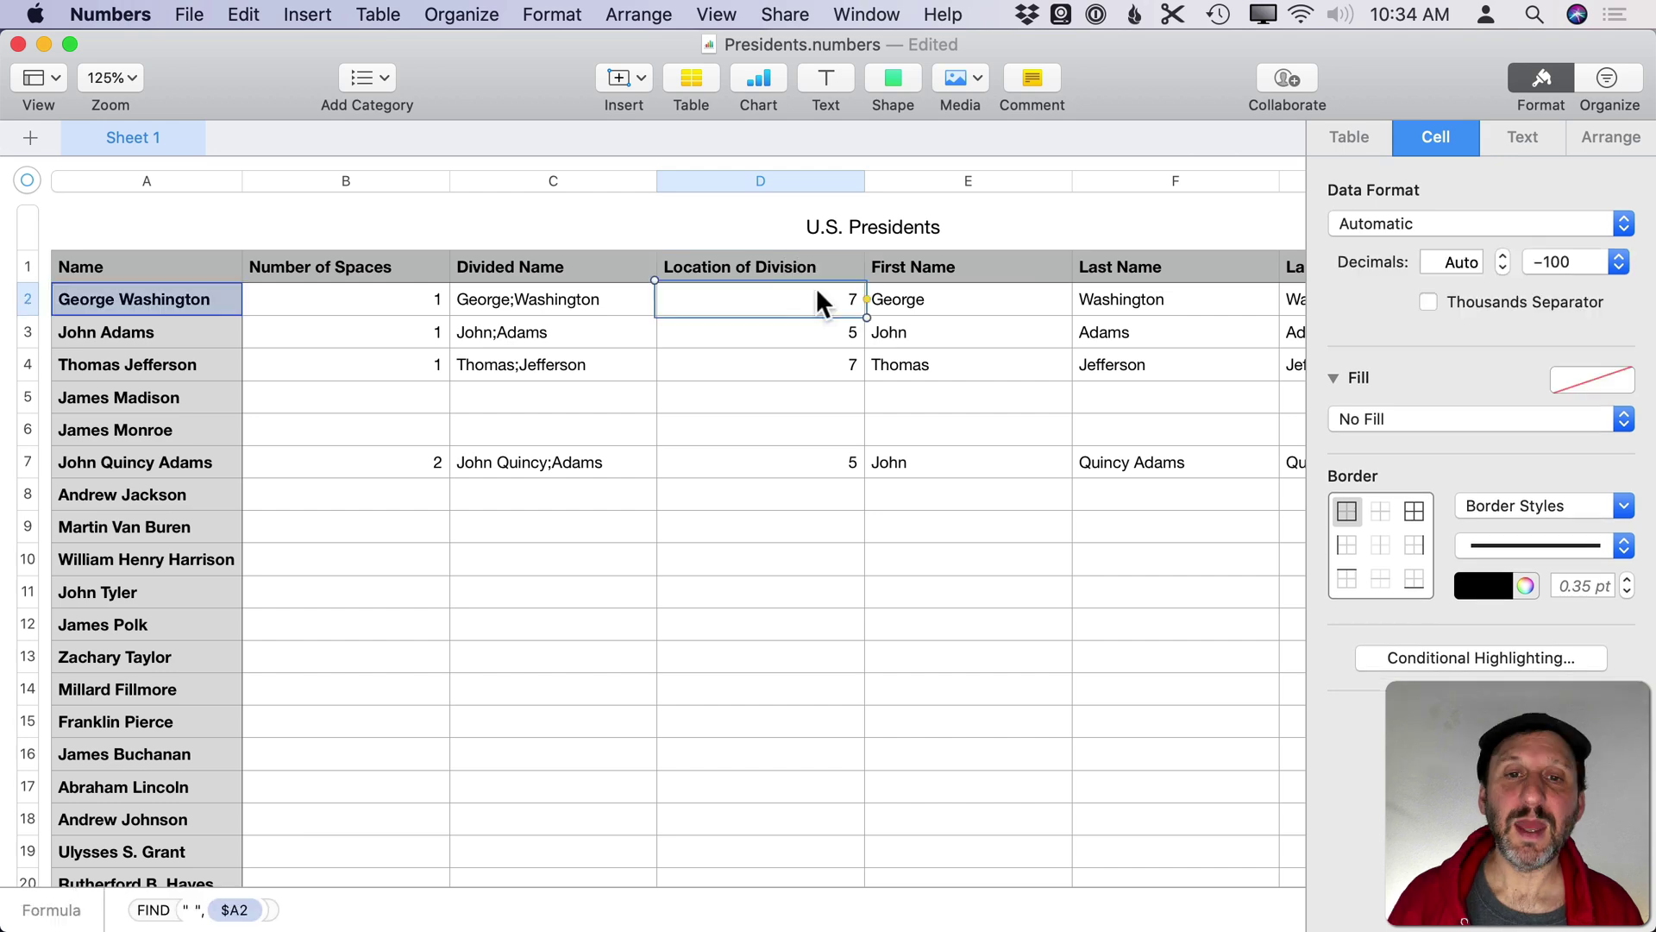
# Step: Edit the D2 FIND formula to look for ";" in the divided name in C2, preserving the reference's column
pyautogui.doubleClick(814, 288)
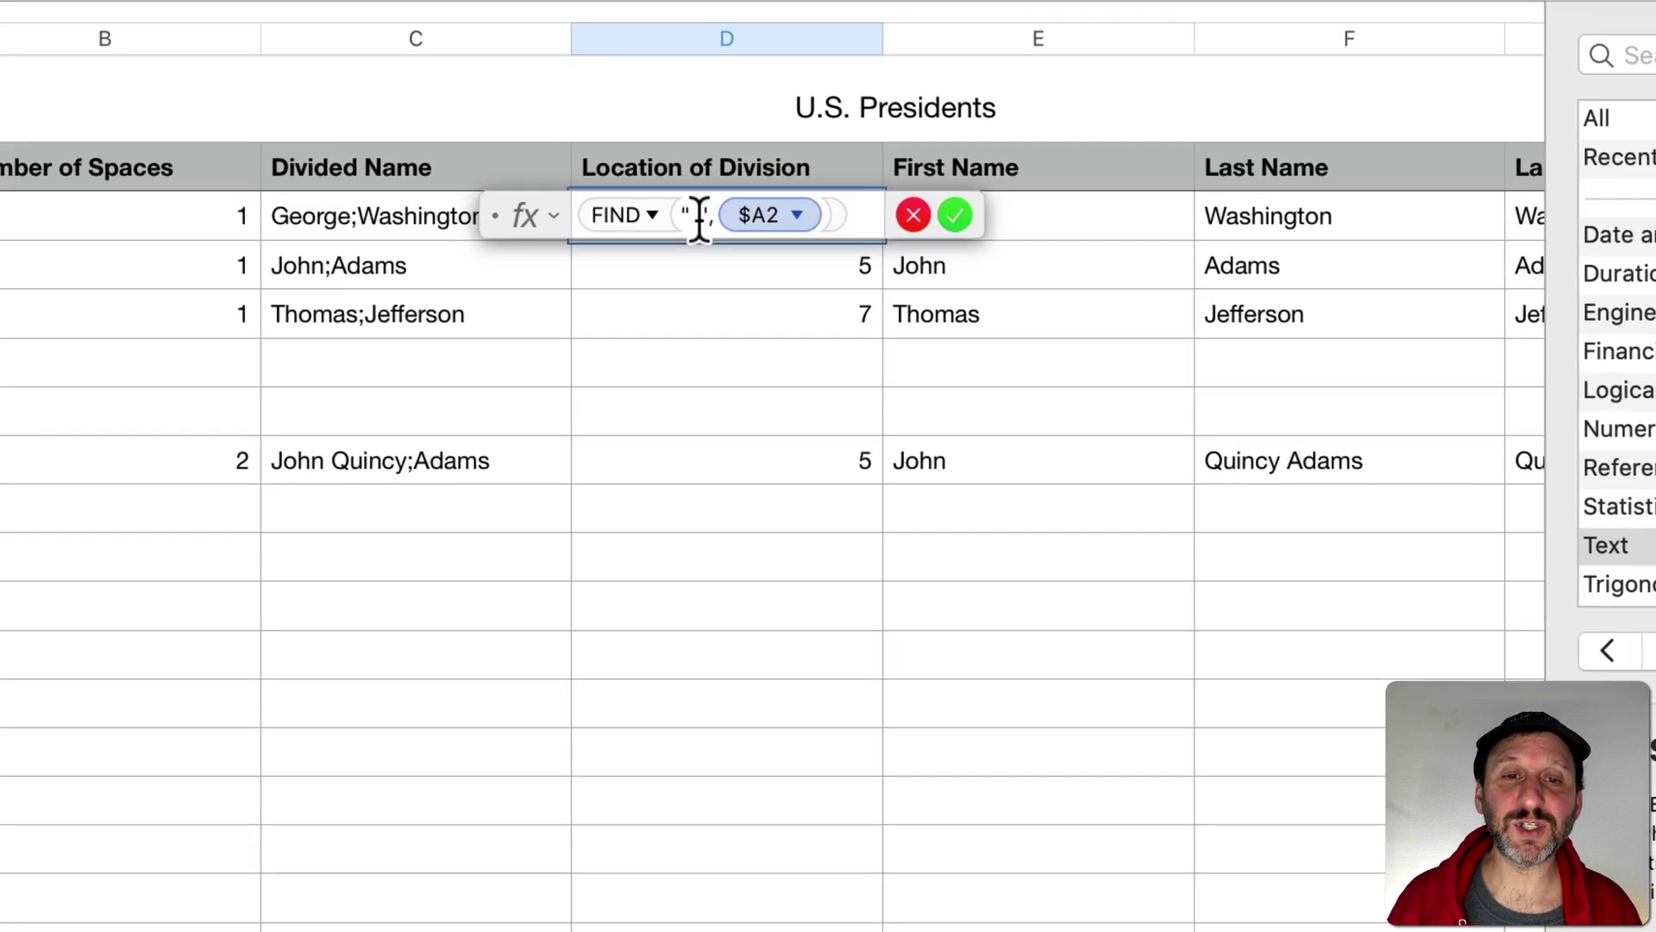
pyautogui.click(707, 249)
pyautogui.write(';')
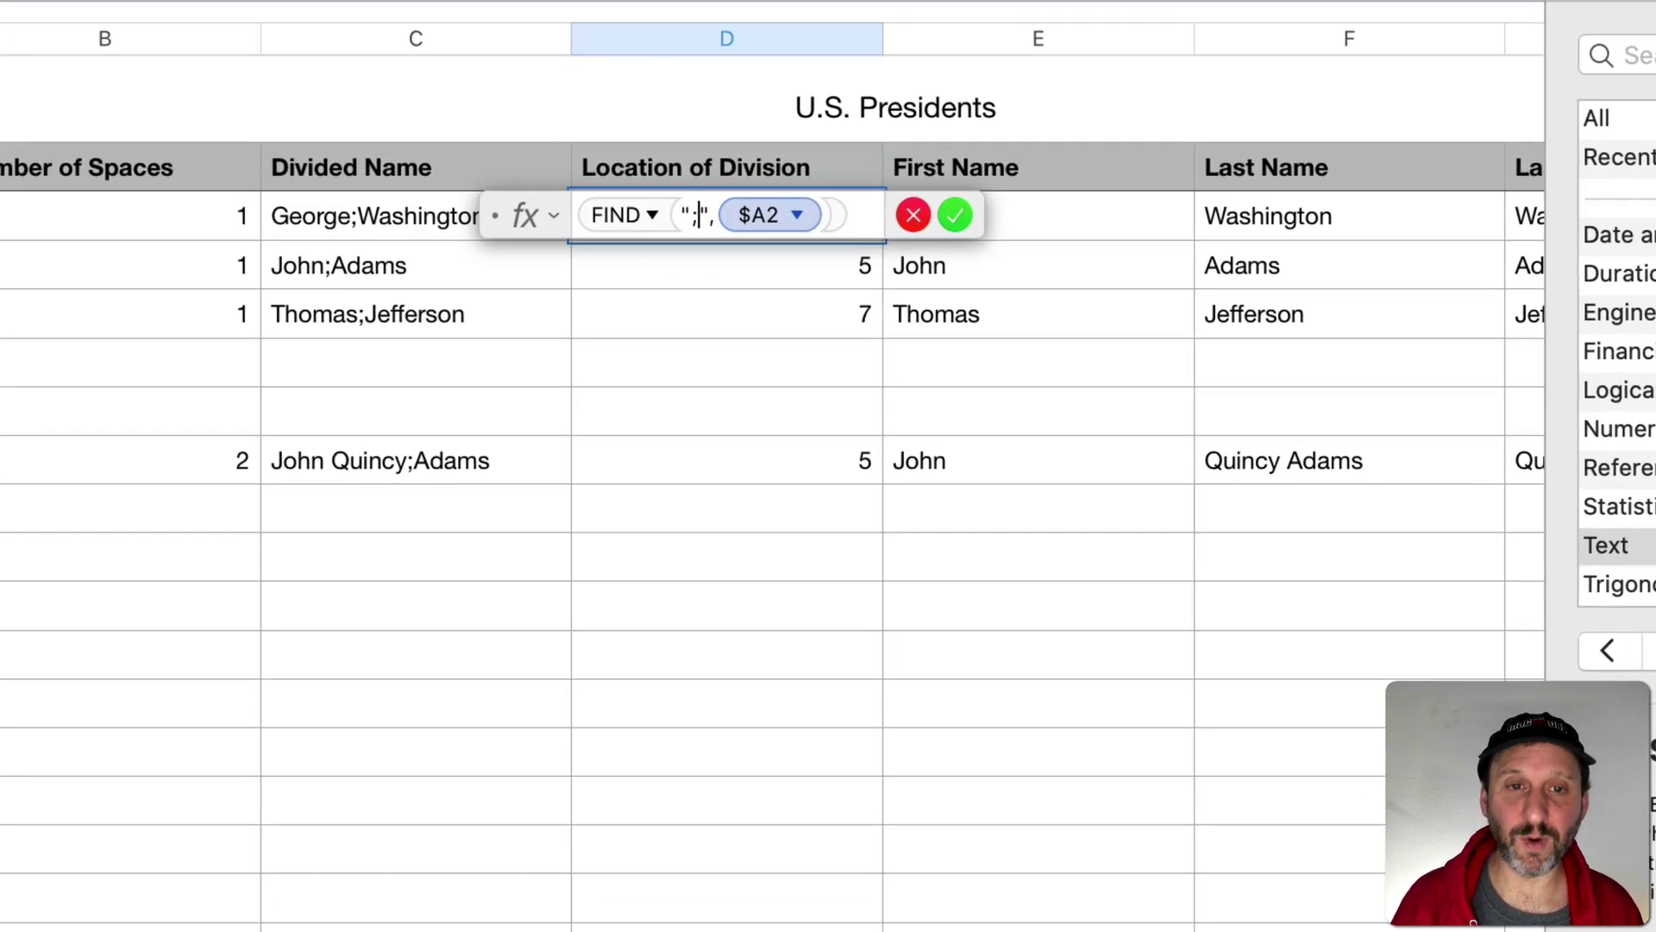
pyautogui.click(752, 212)
pyautogui.press('BackSpace')
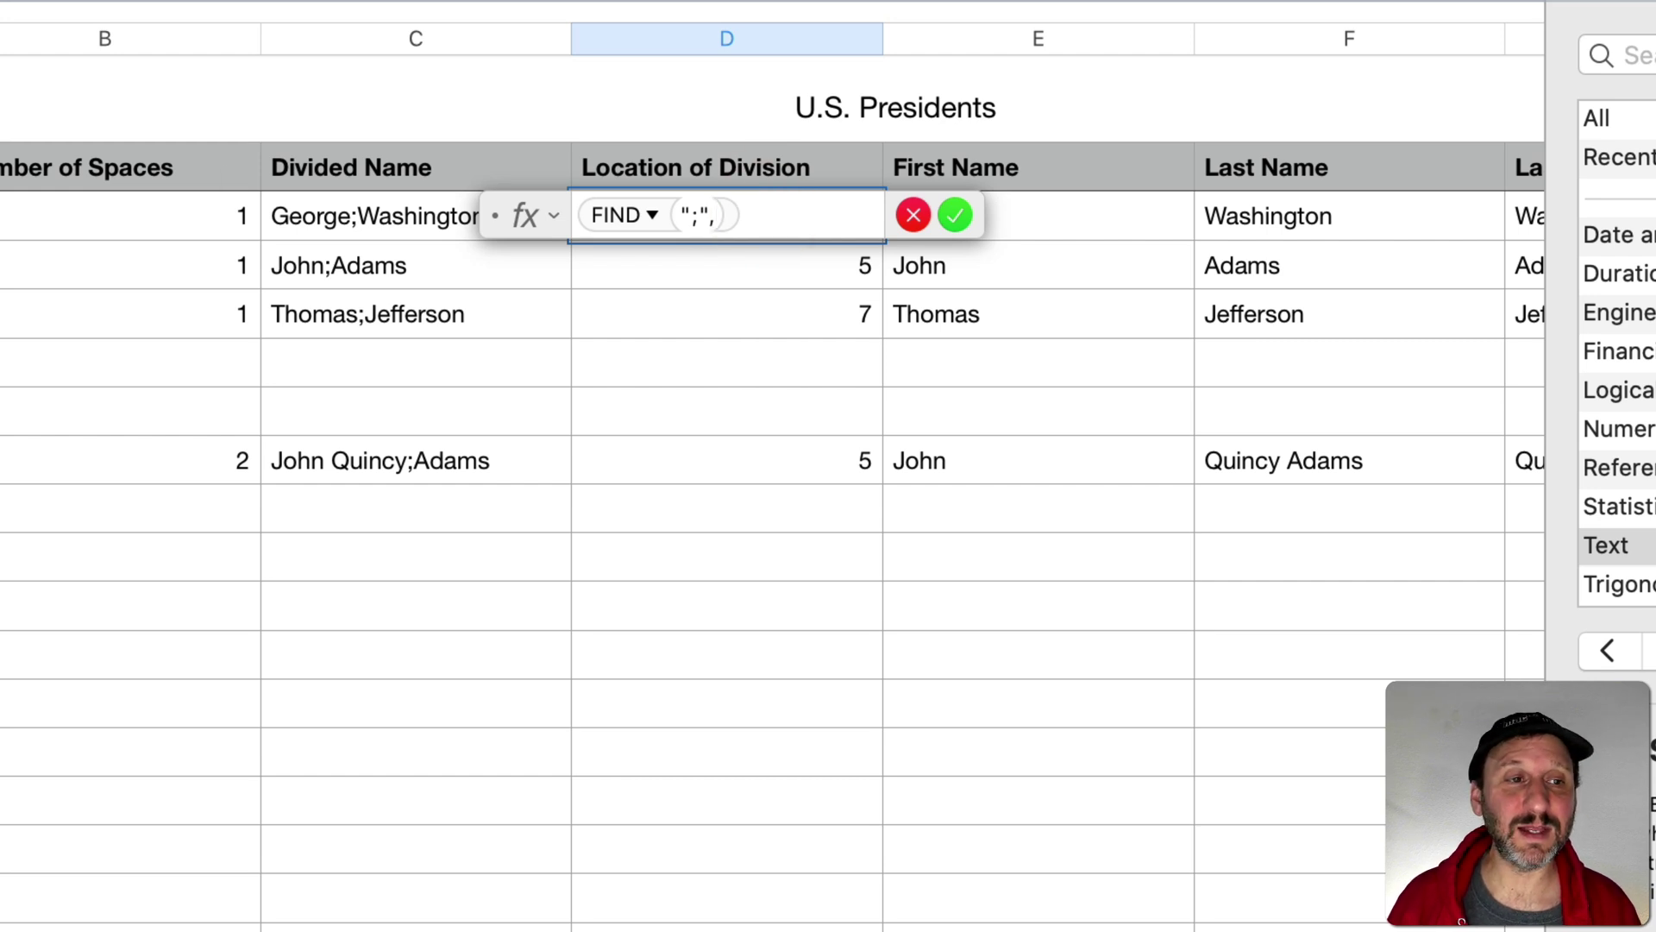
pyautogui.click(390, 217)
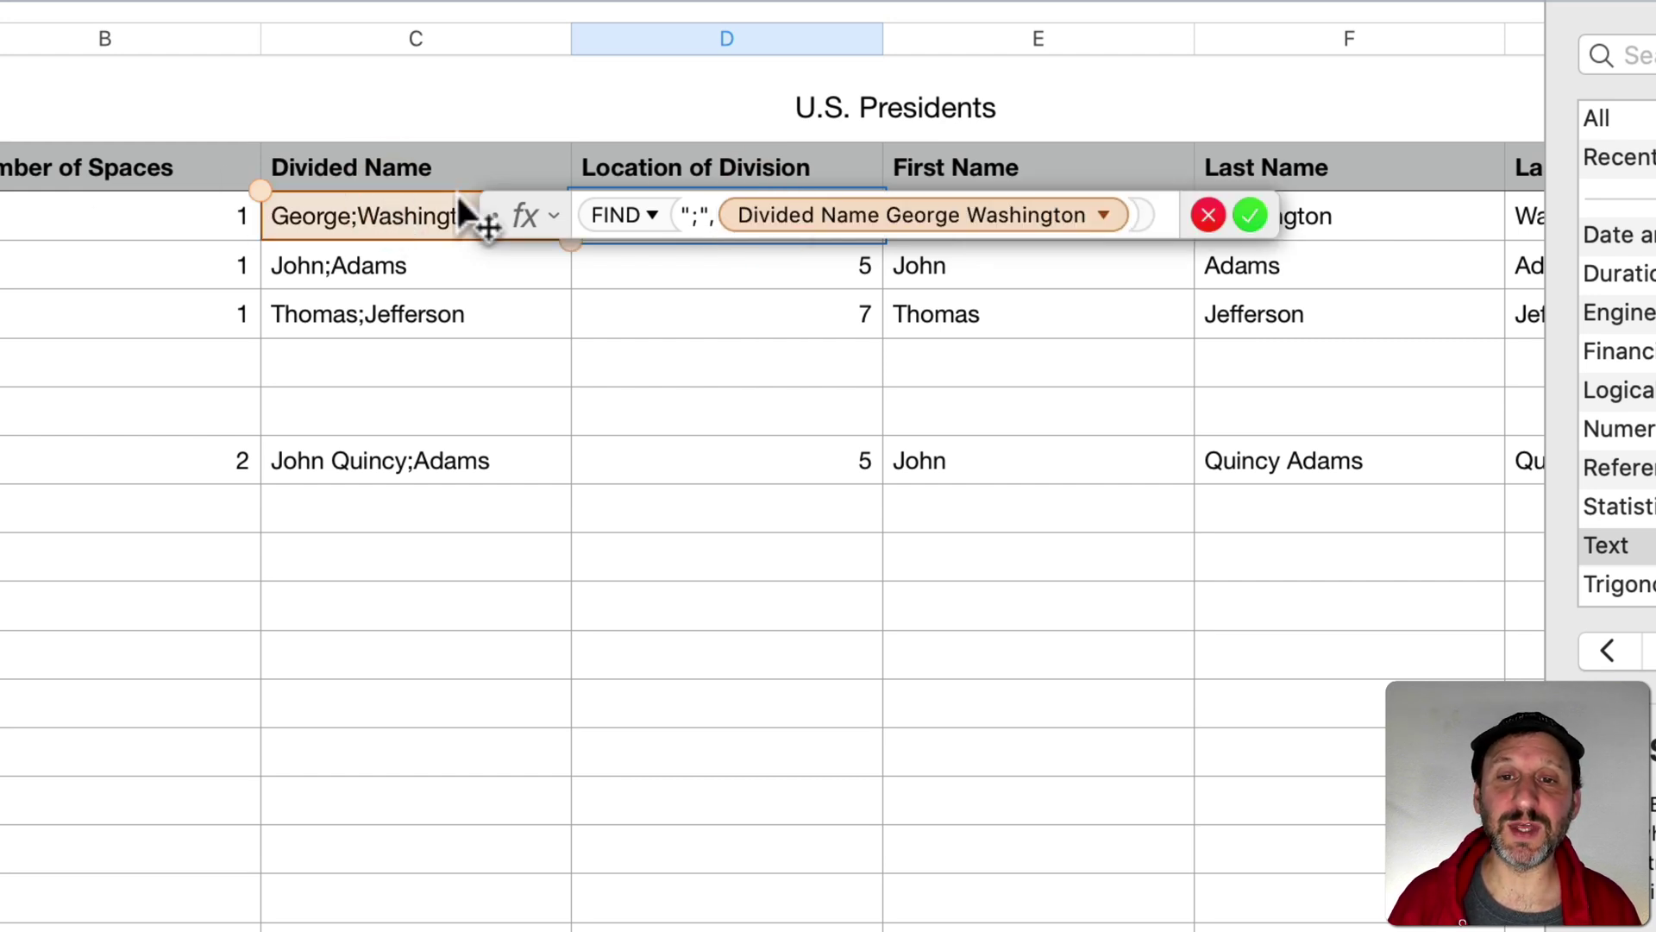
pyautogui.click(1103, 214)
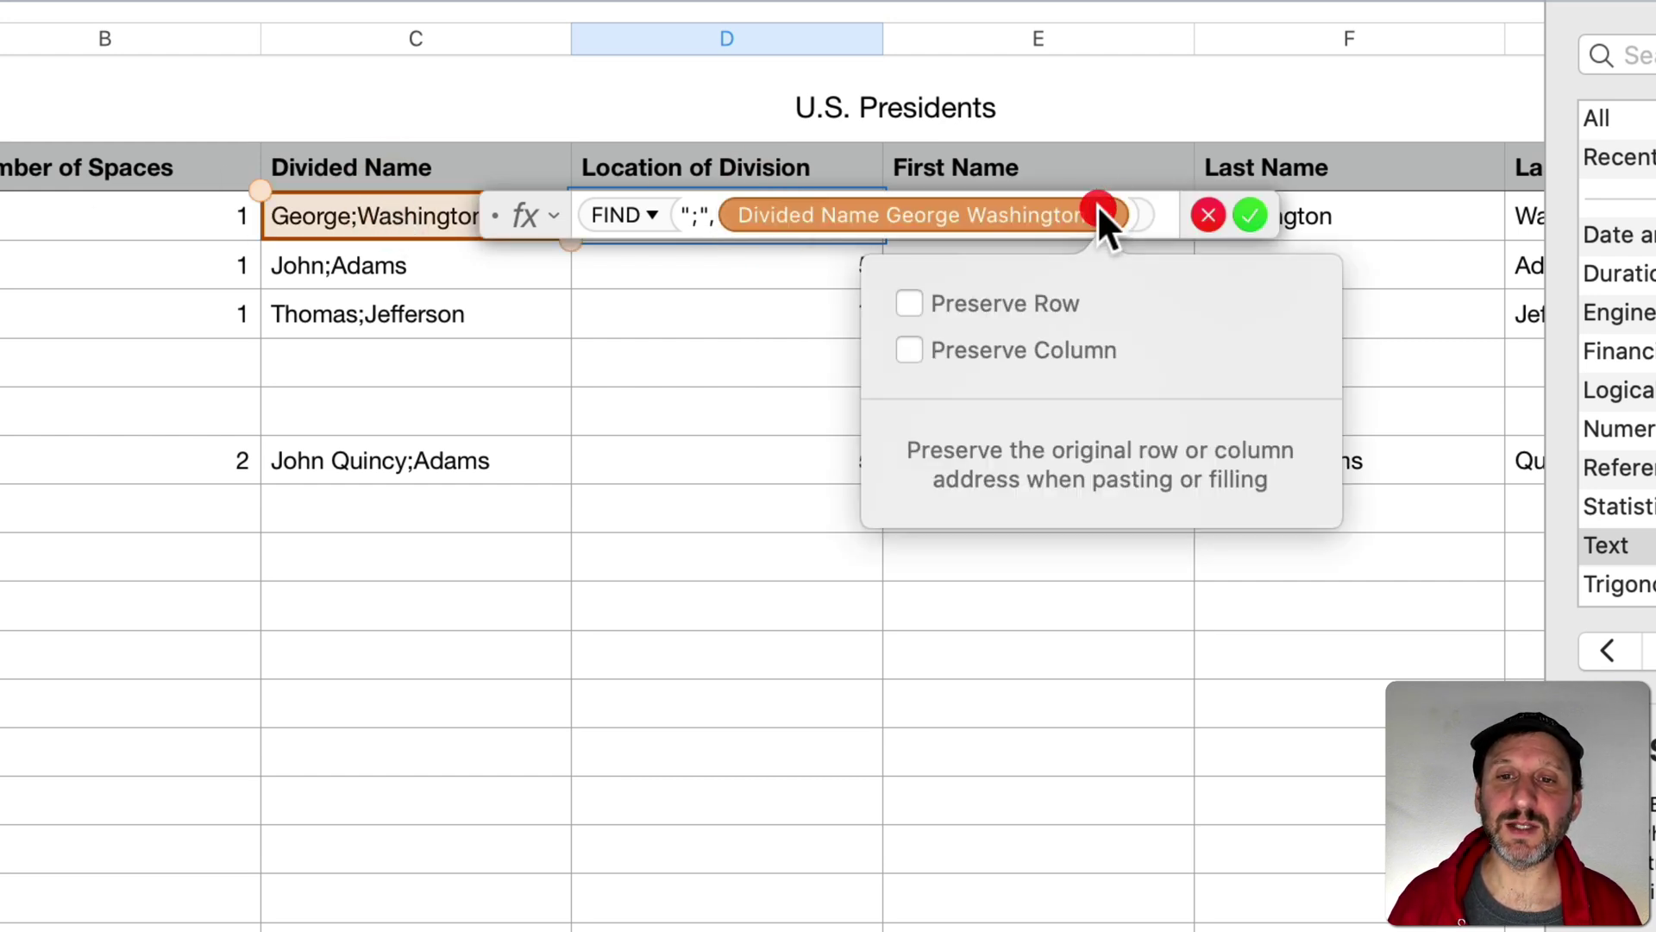
pyautogui.click(957, 350)
pyautogui.click(1265, 212)
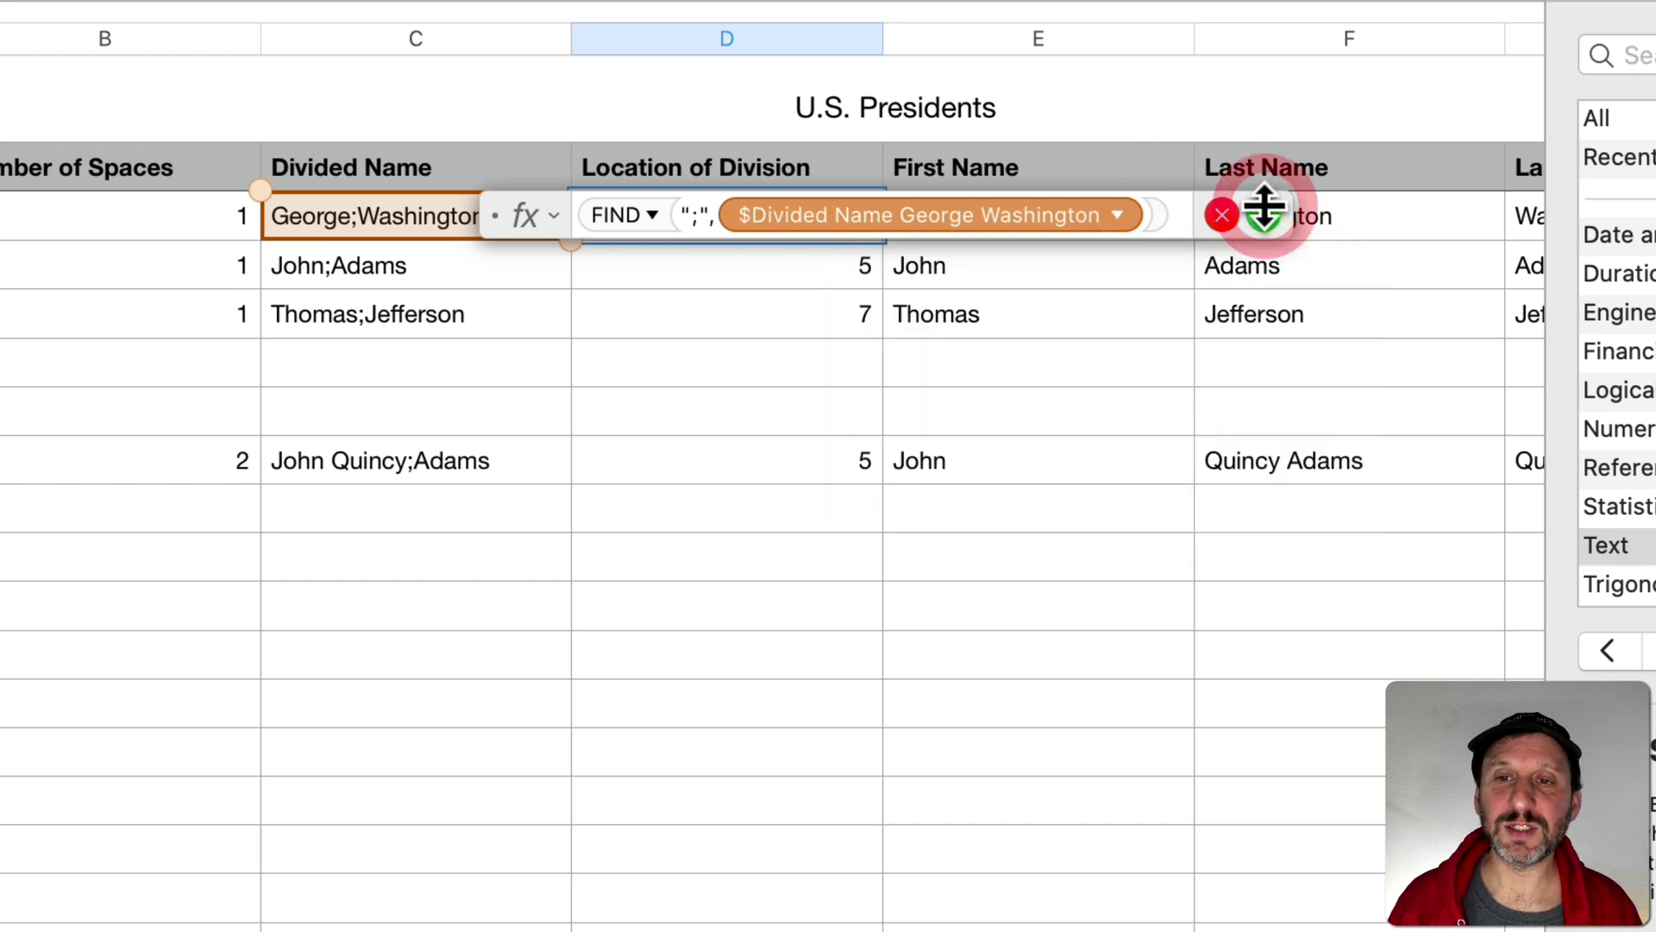
pyautogui.click(1263, 214)
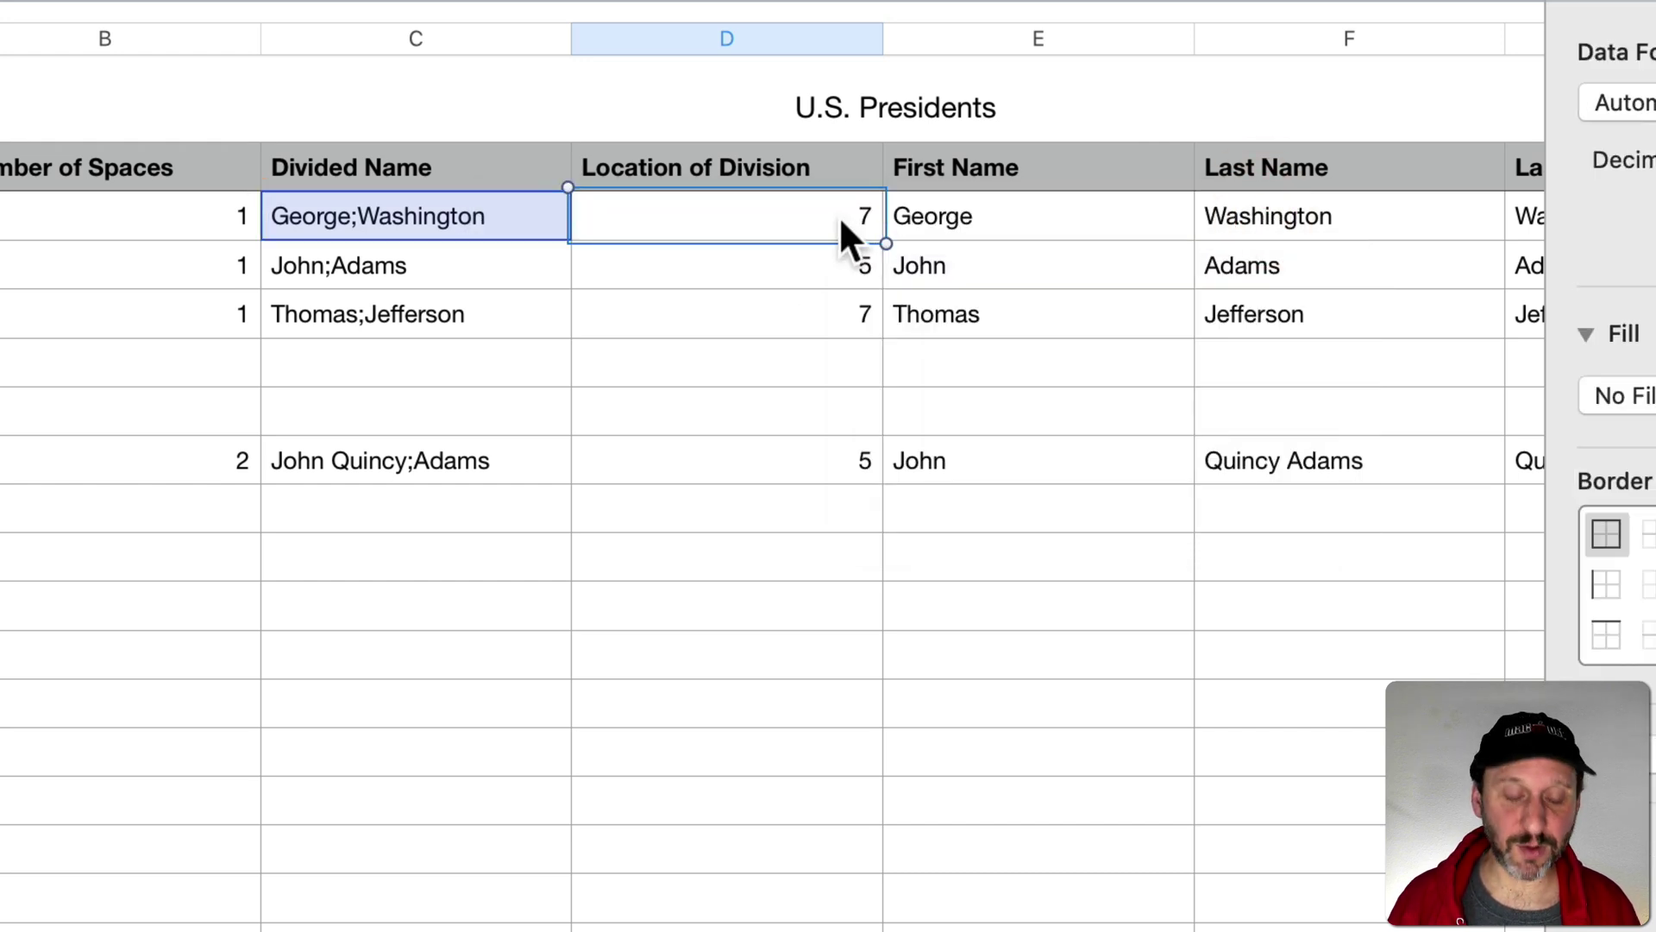
# Step: Copy the updated FIND formula from D2 into D3, D4 and D7
pyautogui.click(740, 269)
pyautogui.click(729, 309)
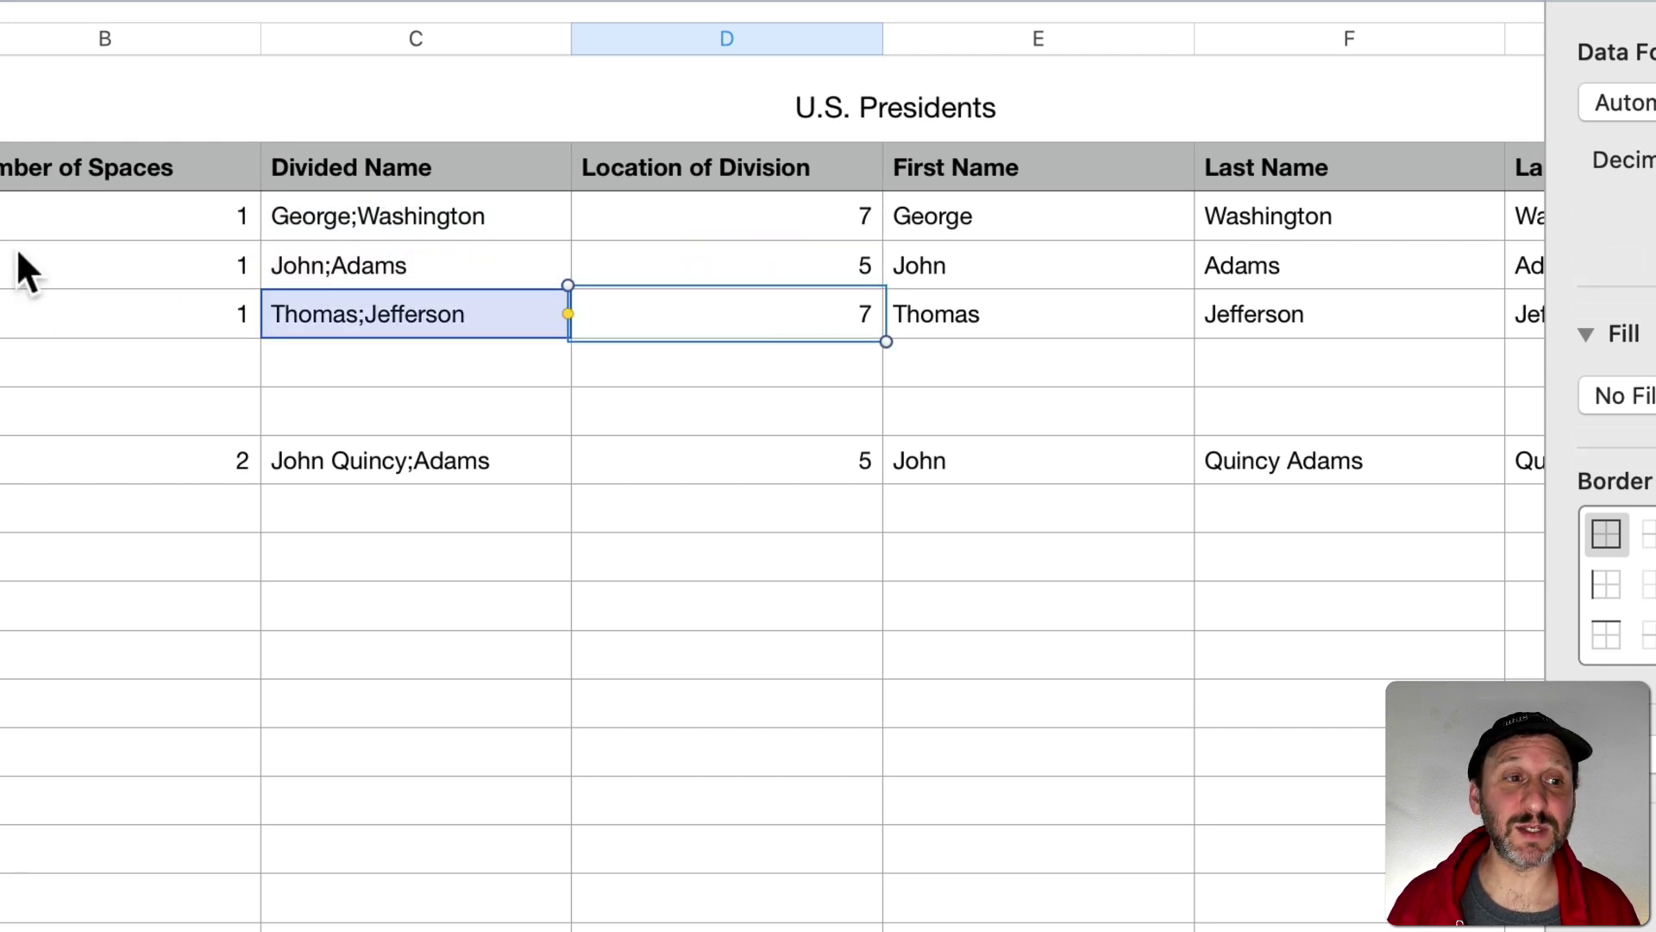
pyautogui.click(774, 462)
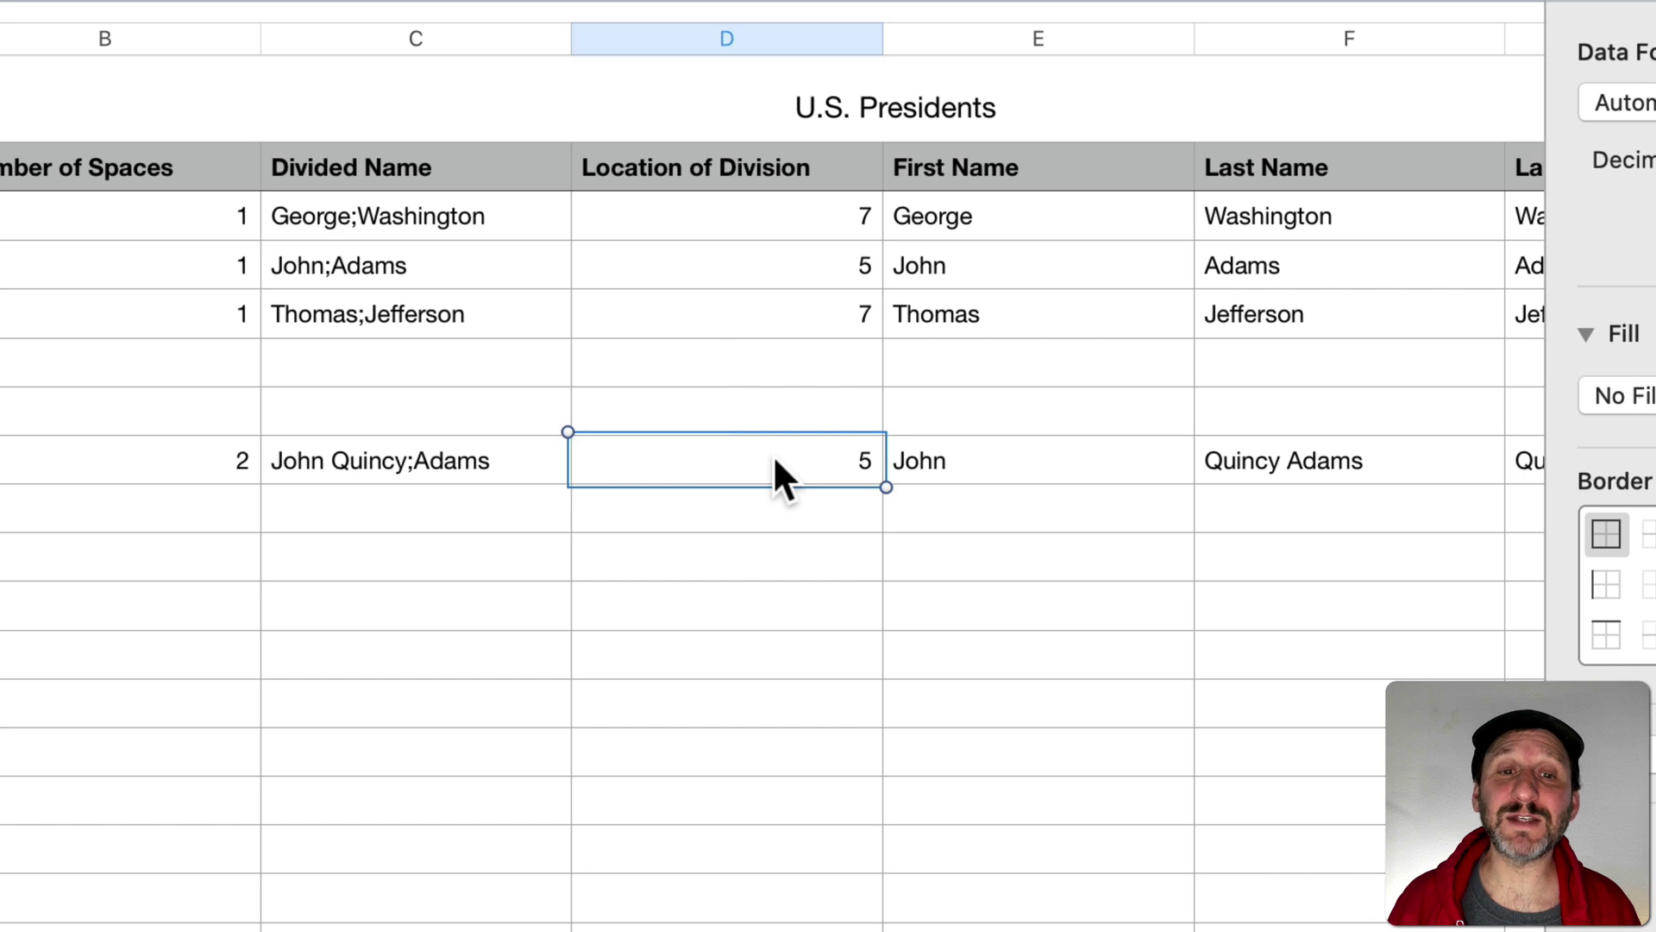
pyautogui.press('super+v')
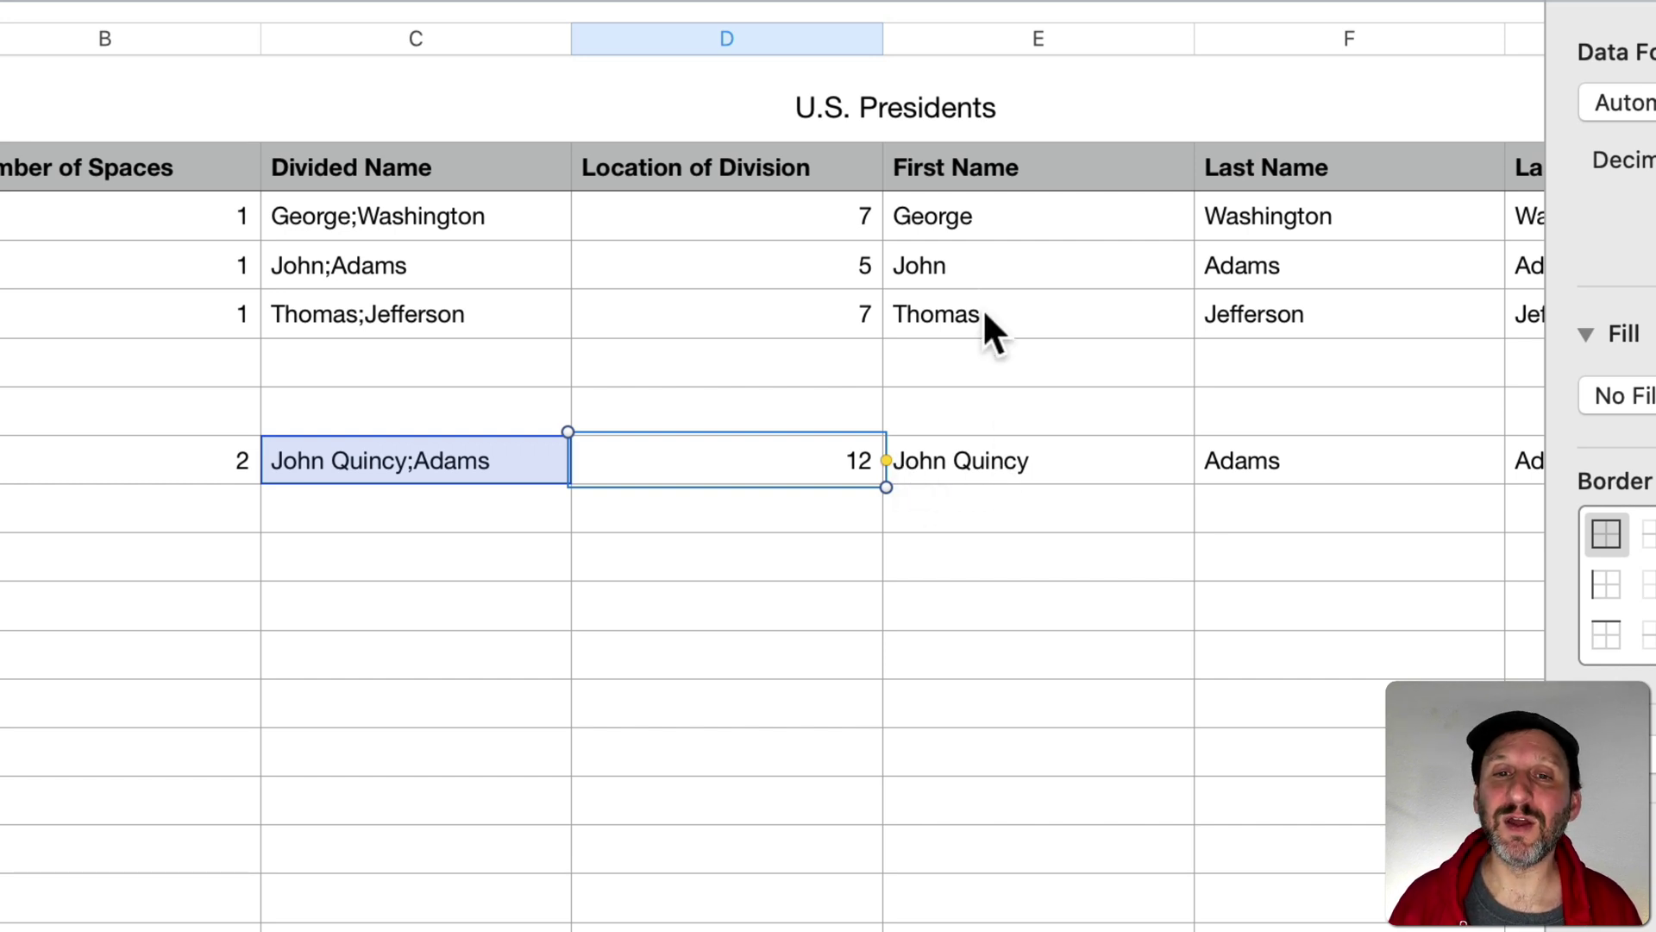
# Step: Change the E1 header to First Name Plus and view the Last Name formula in F7
pyautogui.click(991, 167)
pyautogui.click(1038, 163)
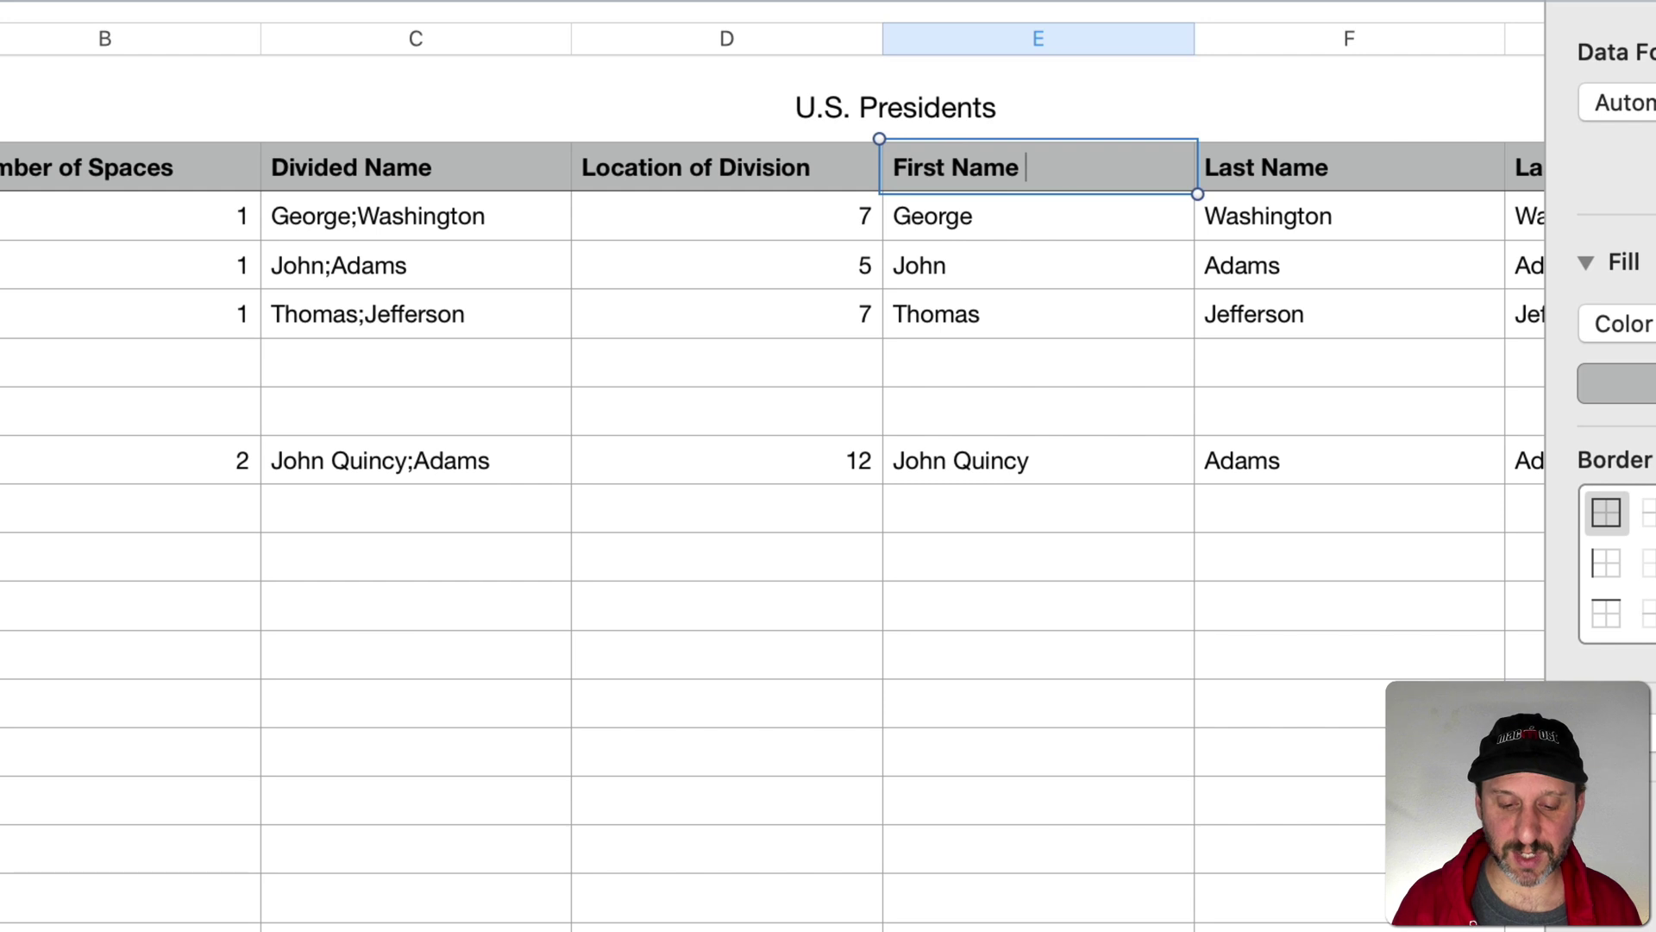
pyautogui.write('Plus')
pyautogui.press('Return')
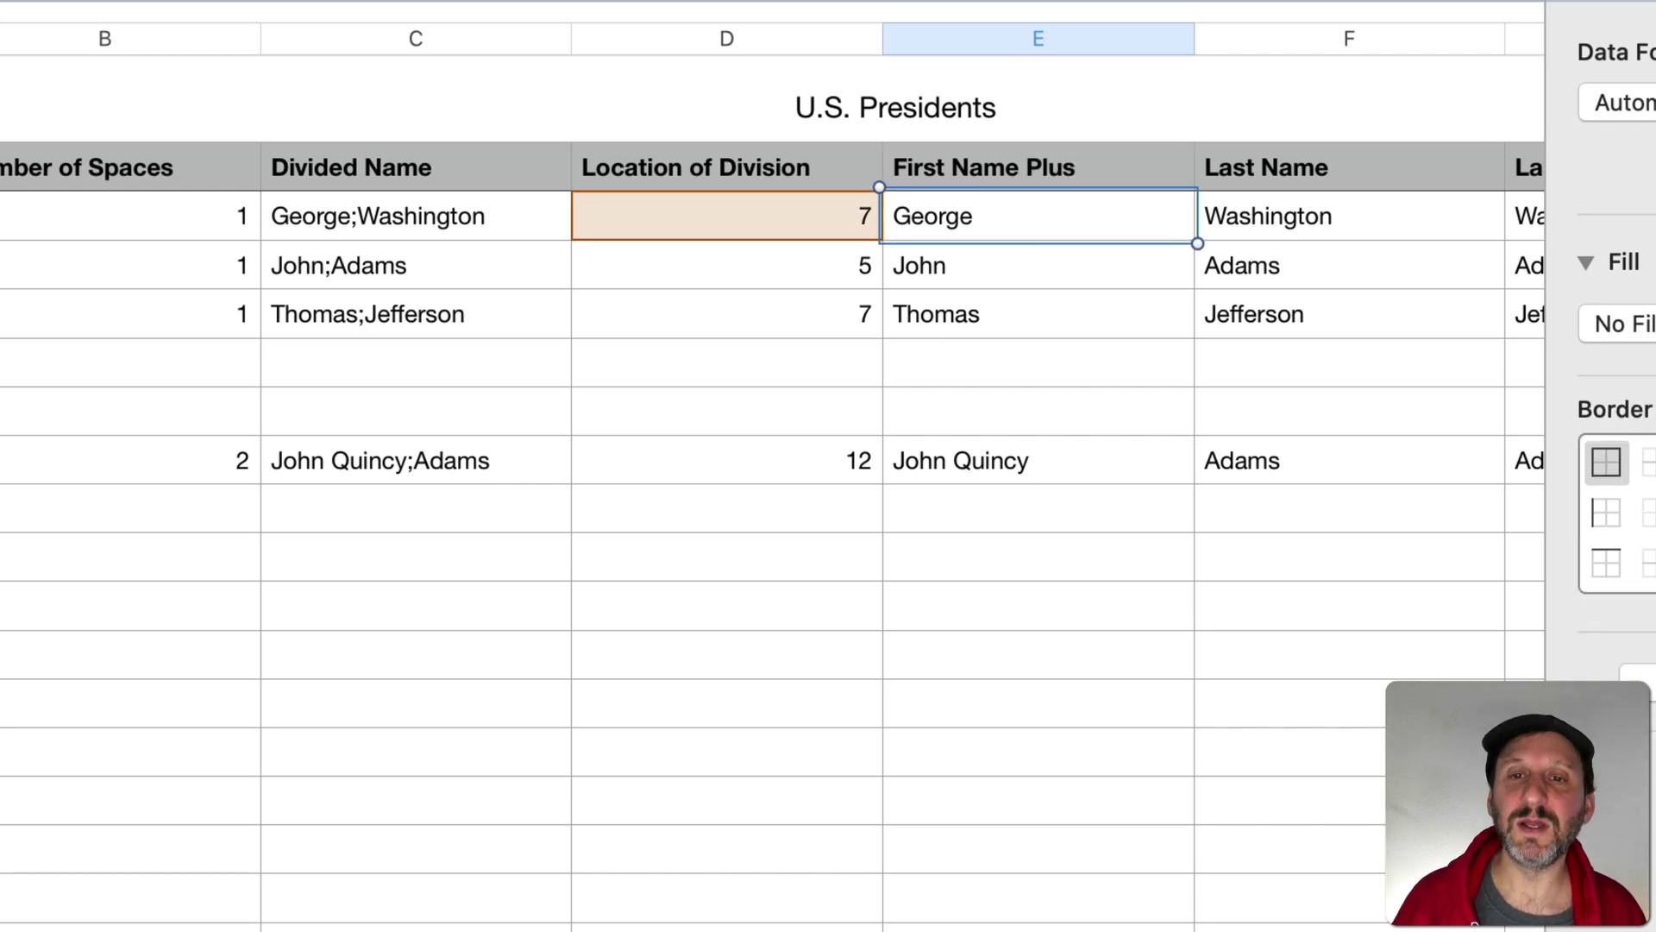
pyautogui.click(1235, 457)
pyautogui.hscroll(5, 1319, 451)
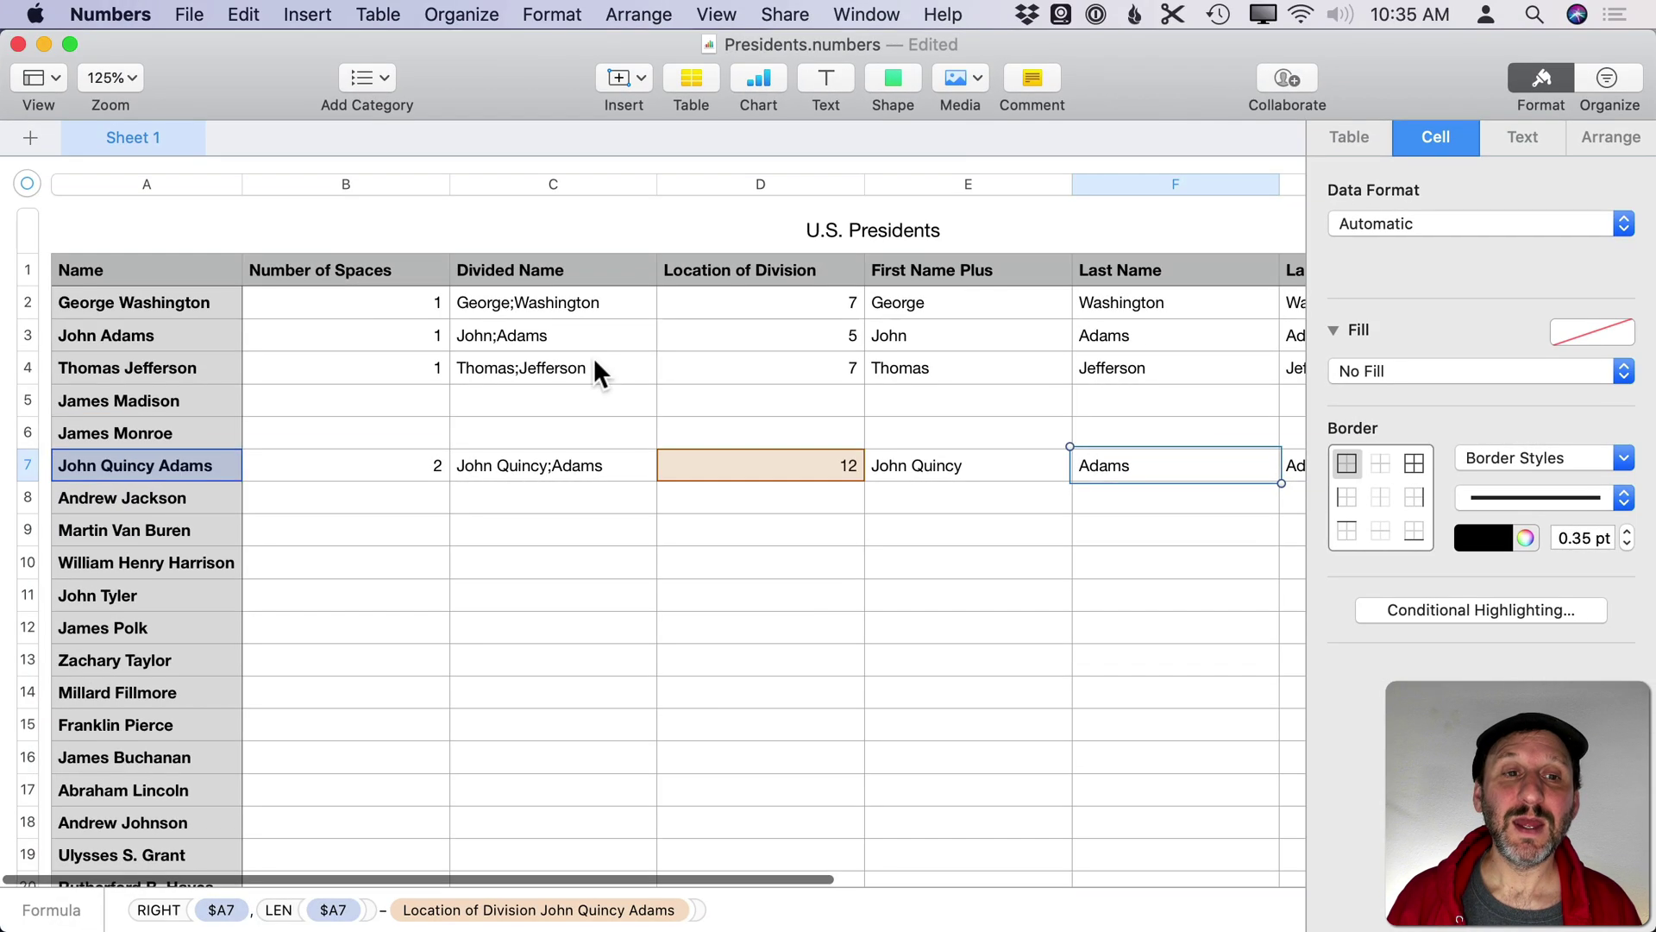
# Step: Copy the formulas in B2 through G2 into all remaining president rows, B3 through G45
pyautogui.click(405, 303)
pyautogui.hscroll(3, 913, 323)
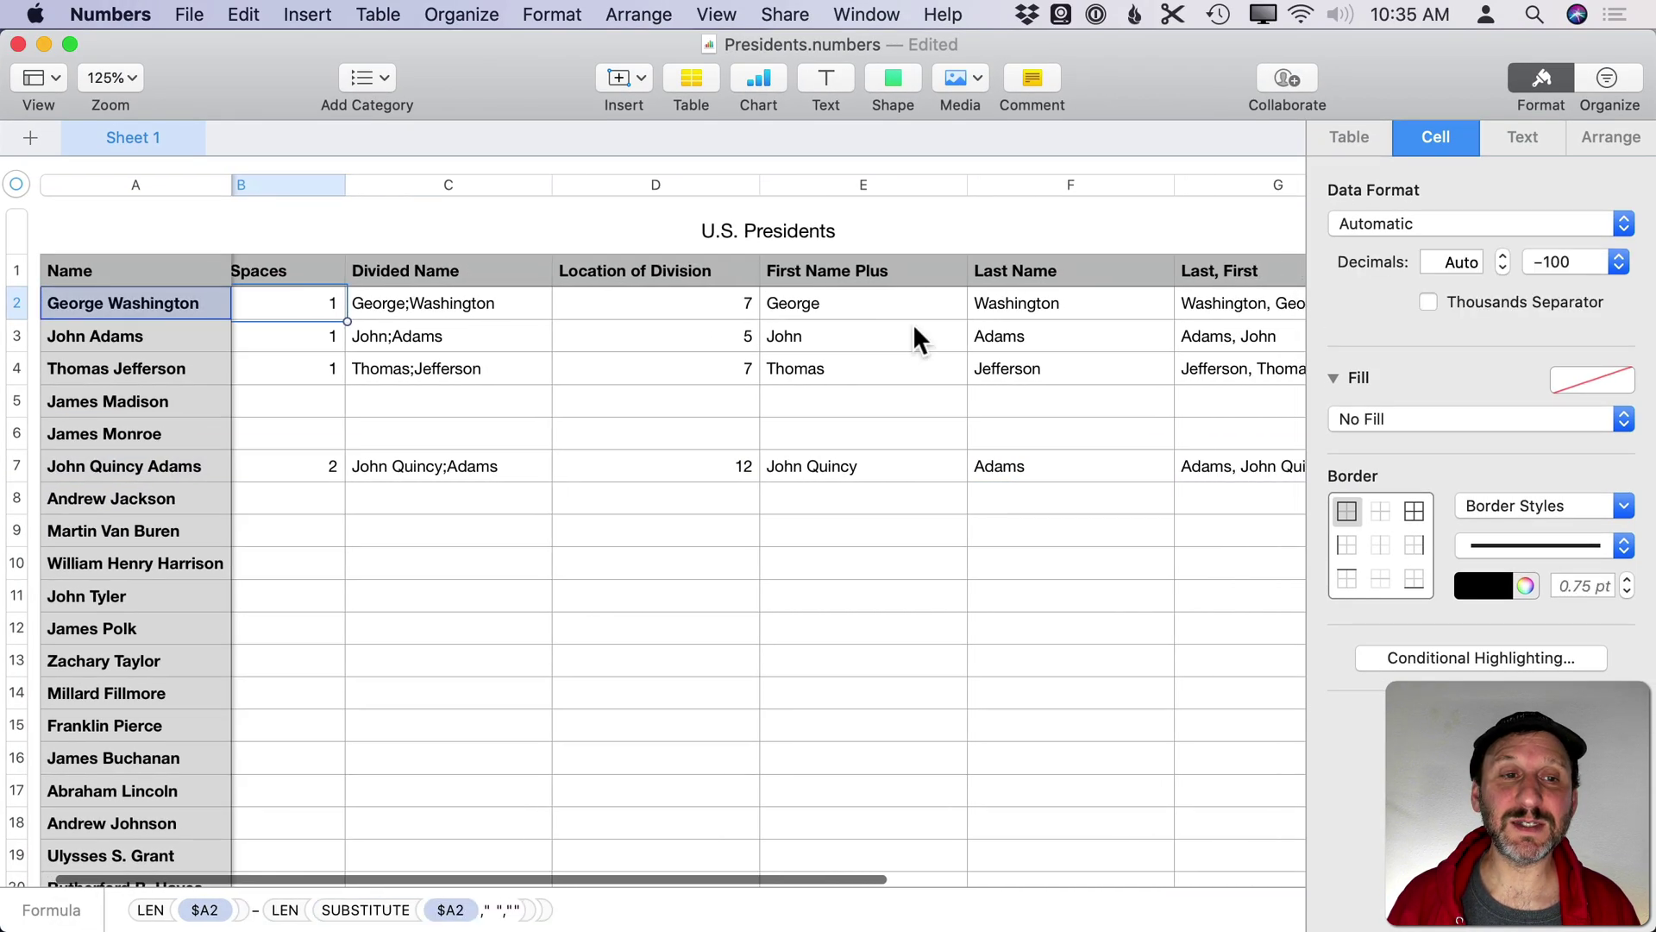
pyautogui.hscroll(2, 949, 319)
pyautogui.keyDown('shift'); pyautogui.click(1046, 311); pyautogui.keyUp('shift')
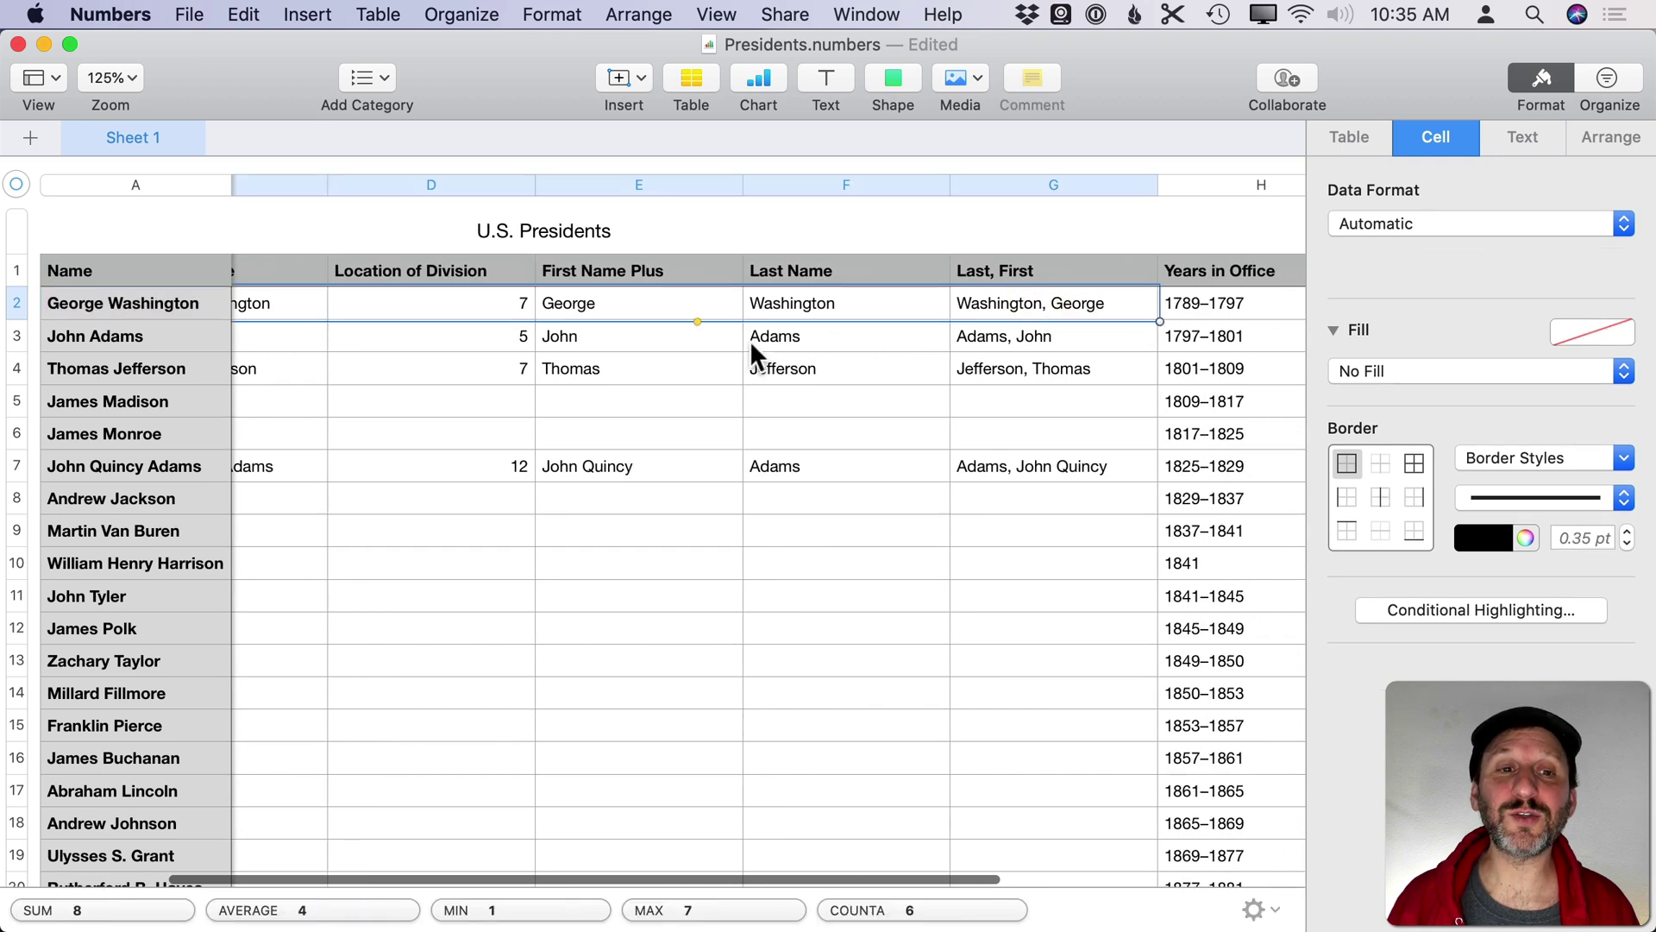
pyautogui.hscroll(-5, 750, 343)
pyautogui.click(406, 338)
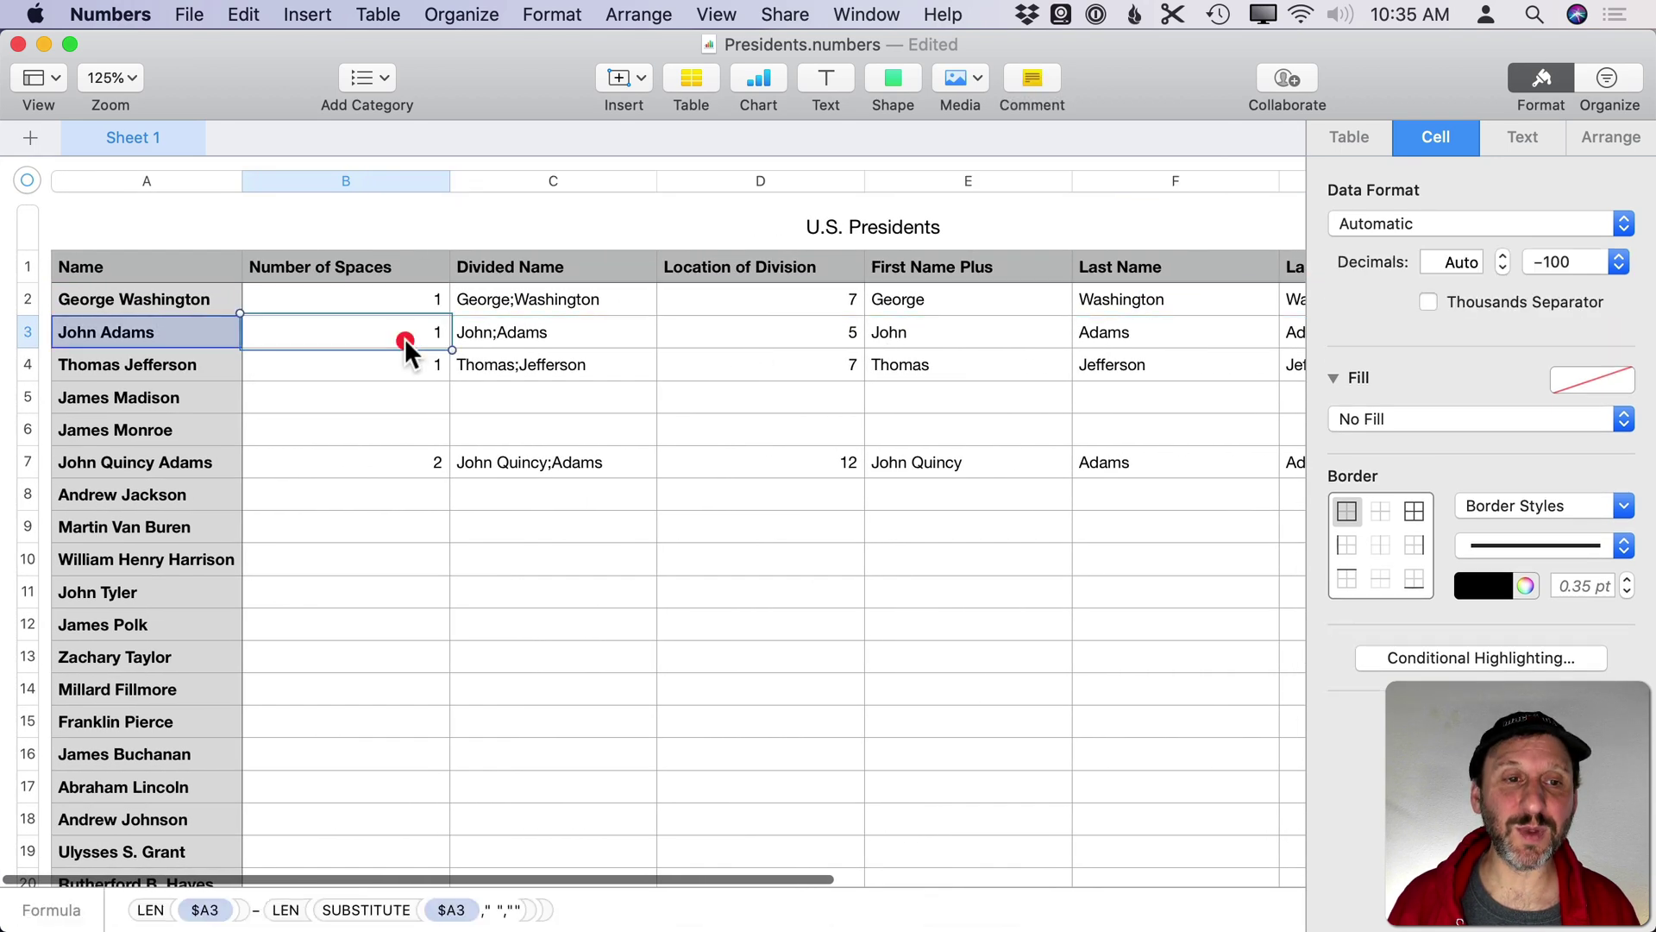
pyautogui.scroll(-1, 602, 553)
pyautogui.scroll(-15, 602, 554)
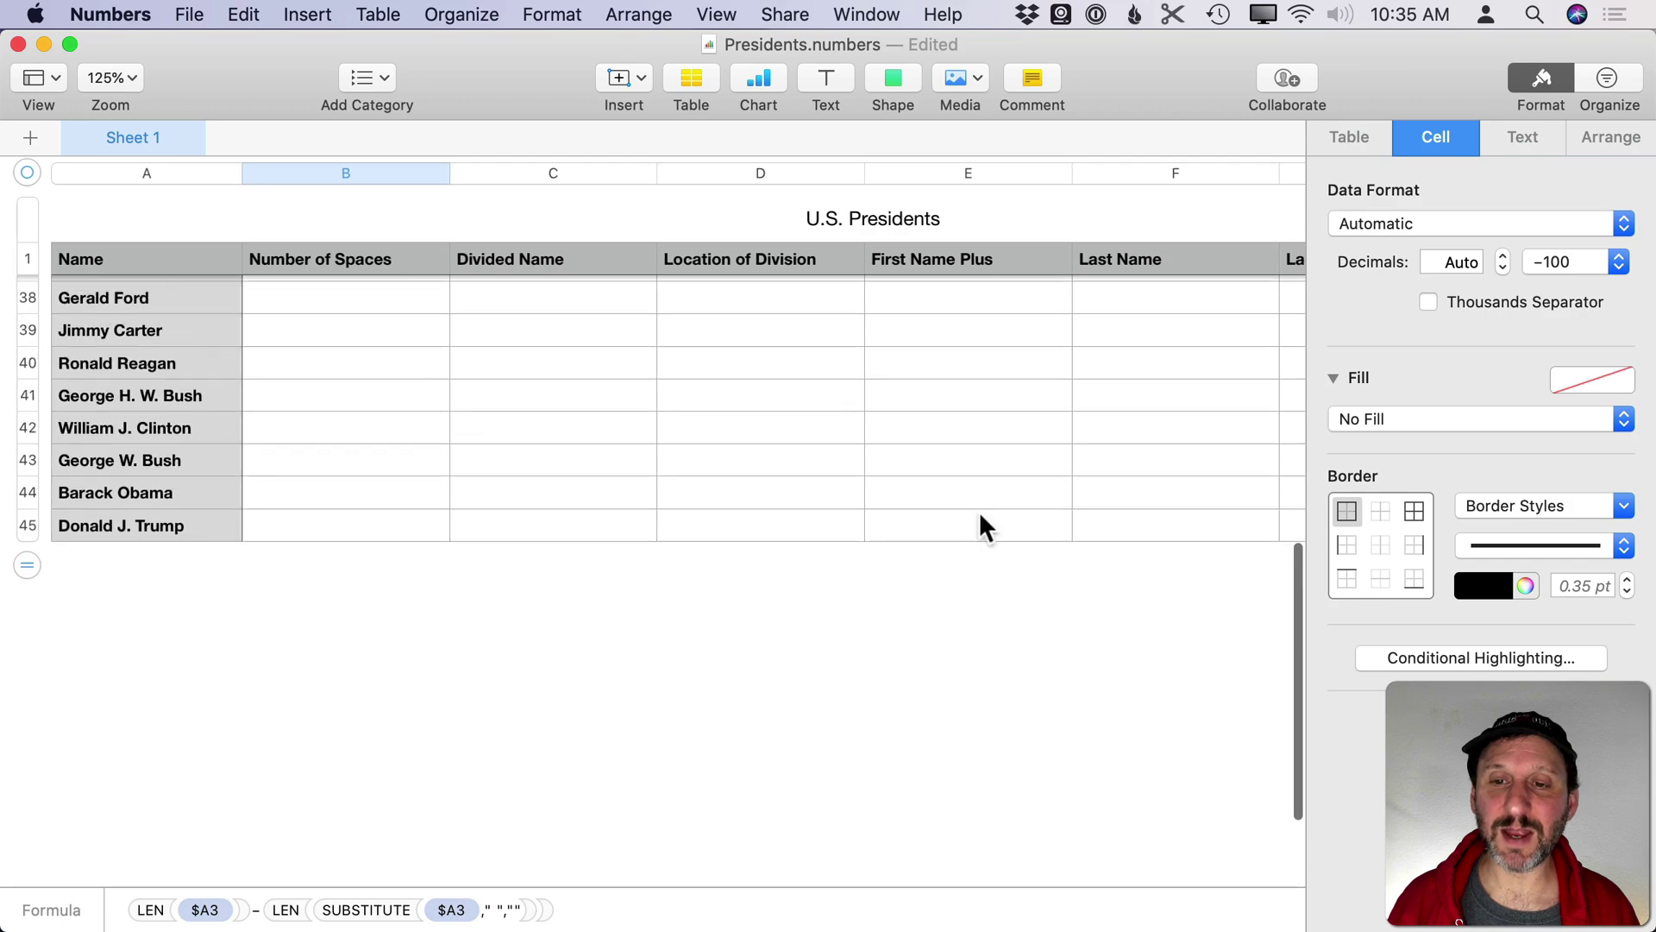
pyautogui.hscroll(2, 1157, 507)
pyautogui.keyDown('shift'); pyautogui.click(1113, 529); pyautogui.keyUp('shift')
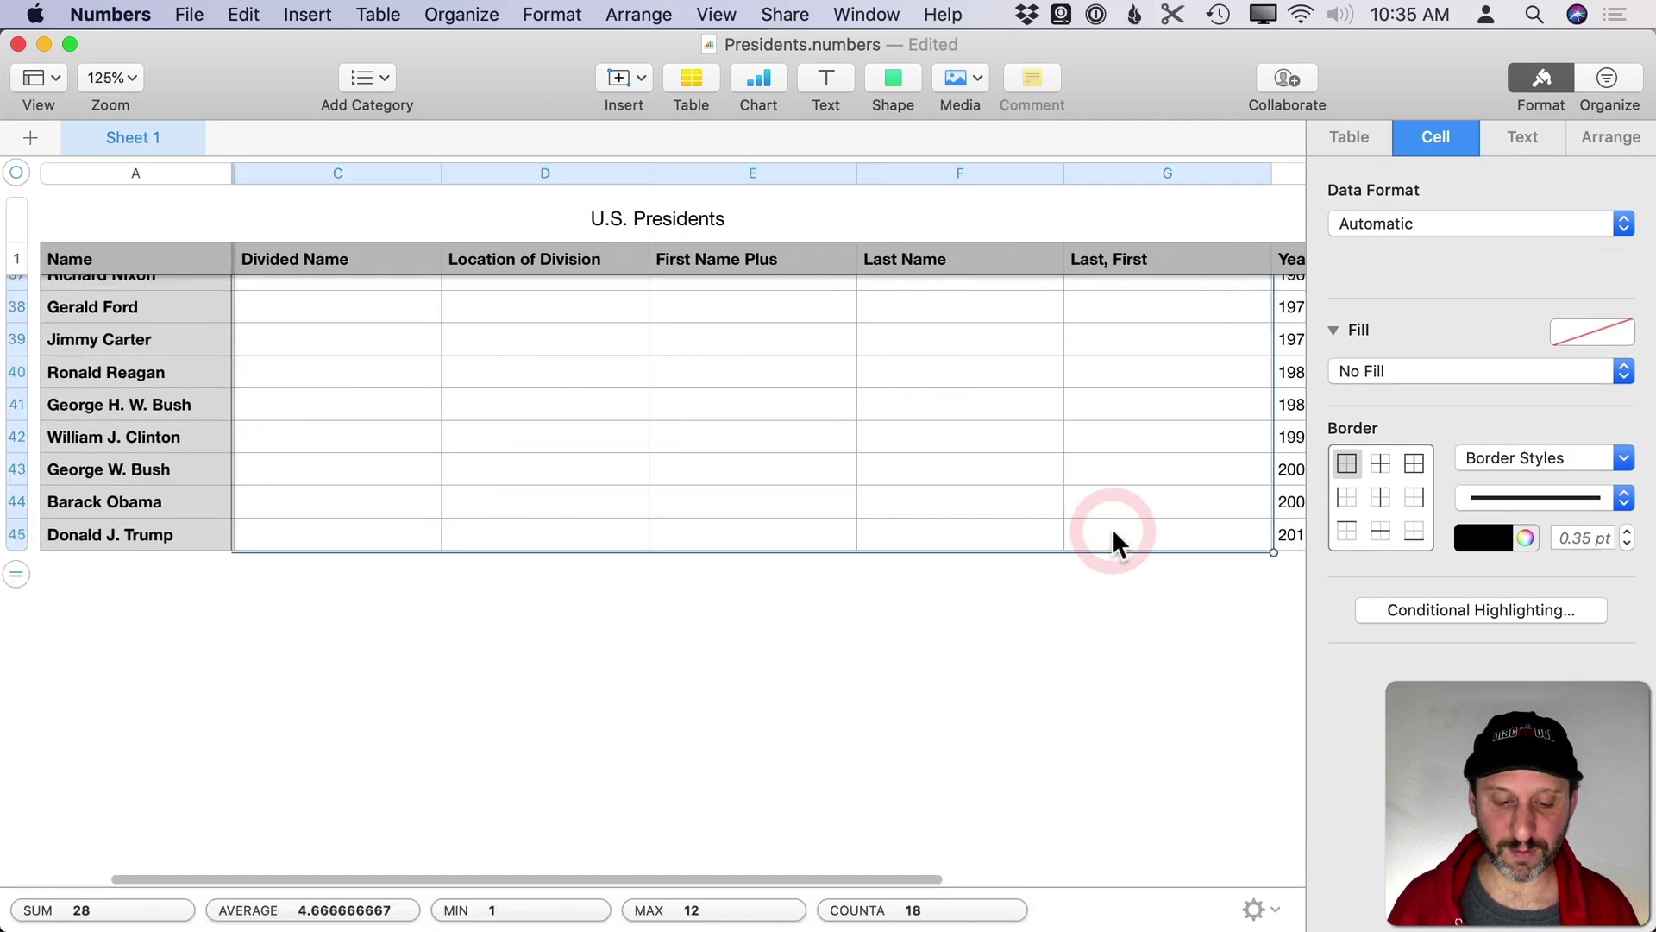
pyautogui.press('super+backslash')
# Step: Review the divided names and the Last, First results across all rows, including names with middle names or initials
pyautogui.scroll(15, 985, 488)
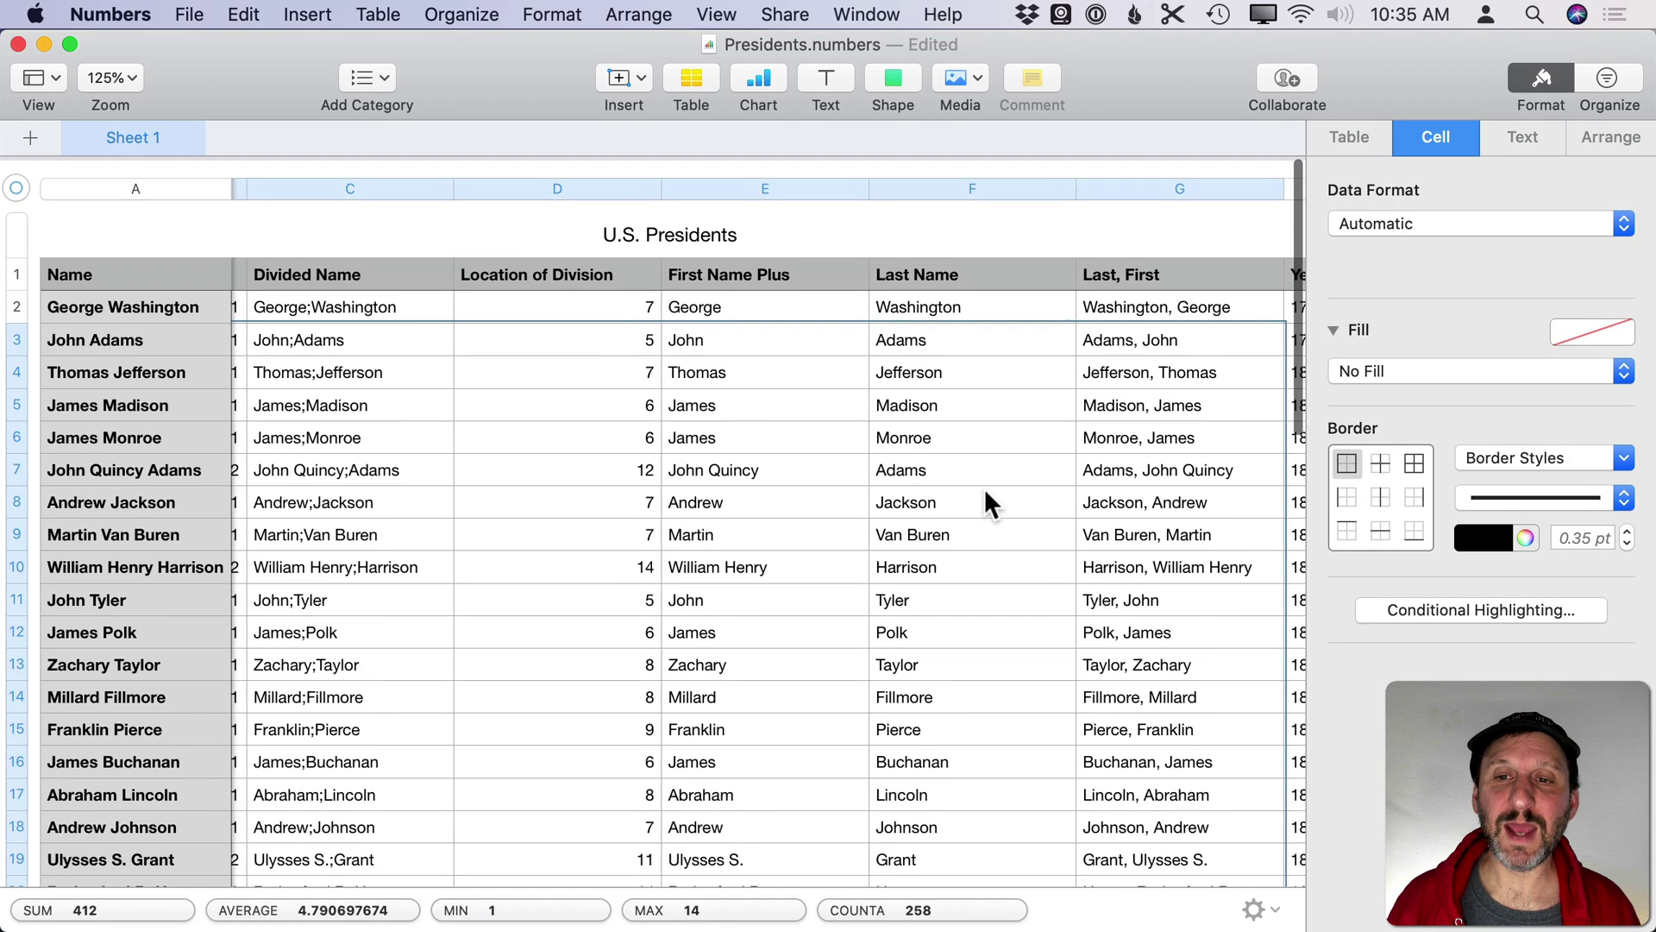
pyautogui.hscroll(-2, 985, 488)
pyautogui.hscroll(2, 983, 488)
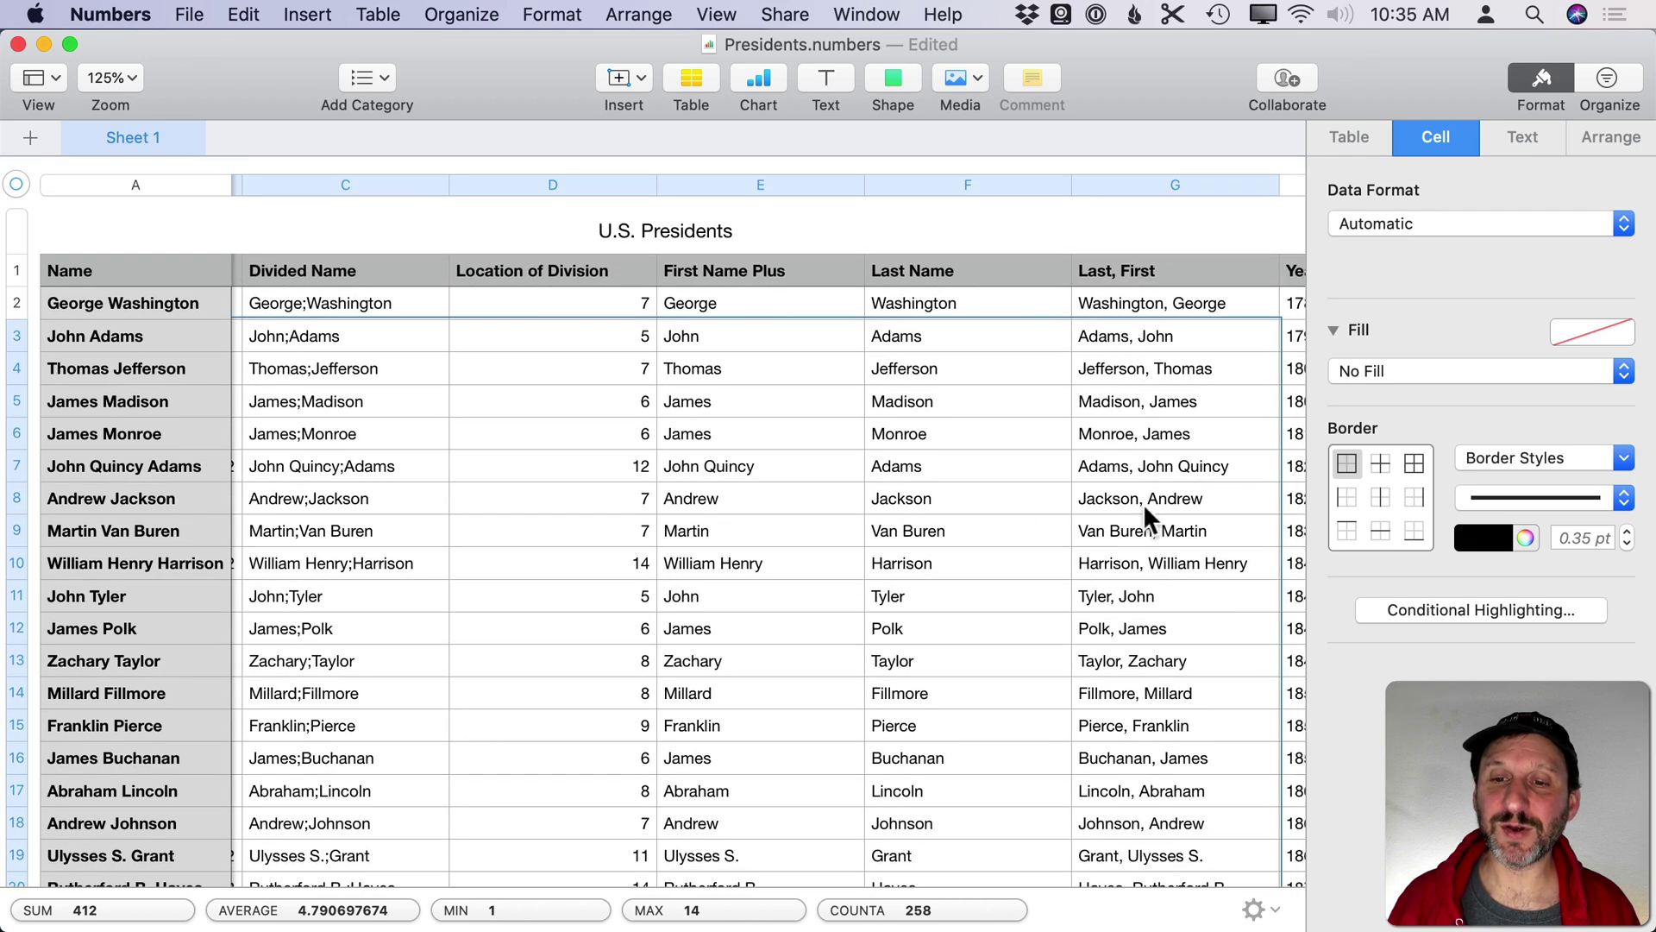
pyautogui.scroll(-15, 1125, 799)
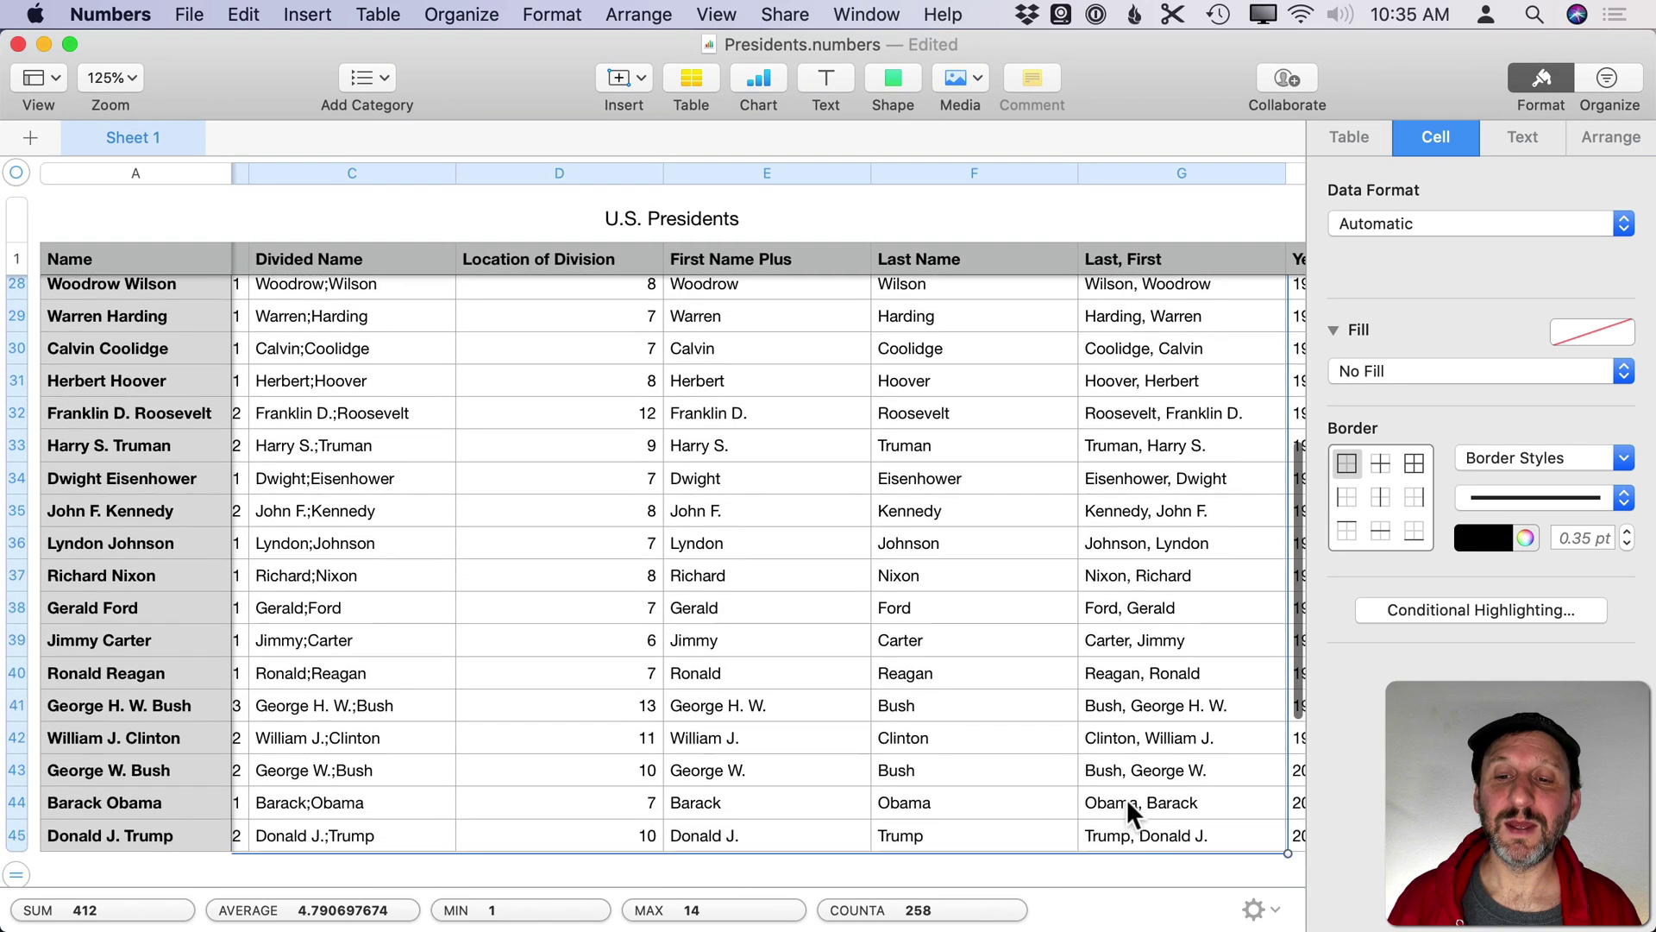
pyautogui.scroll(12, 1127, 801)
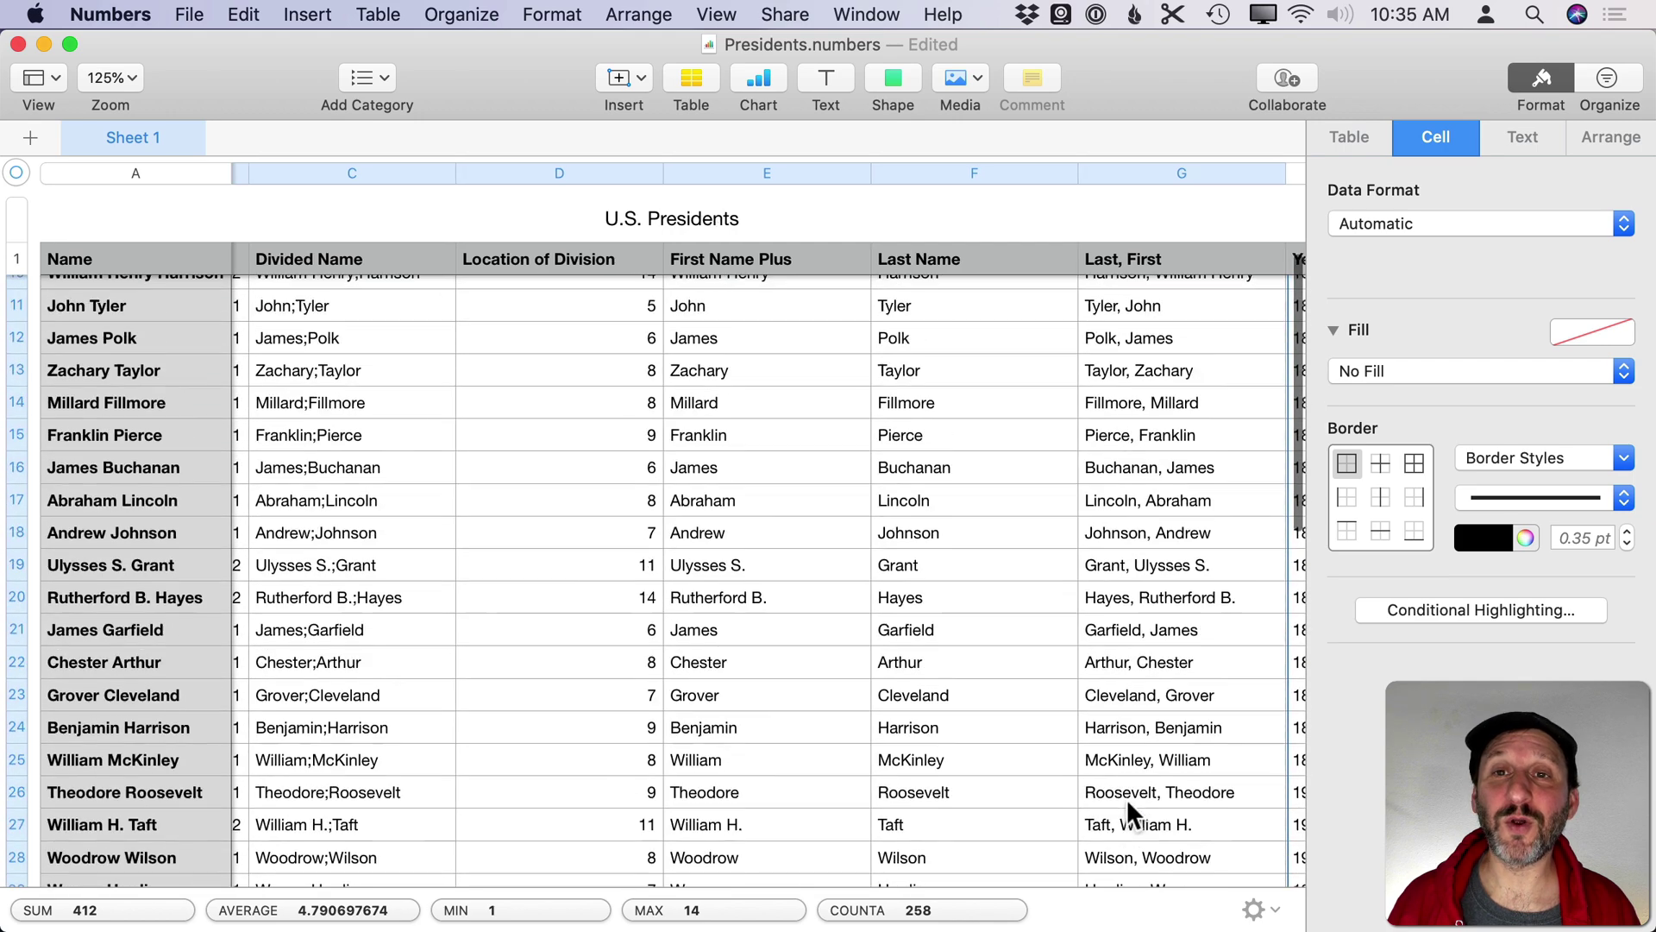
pyautogui.scroll(3, 1126, 811)
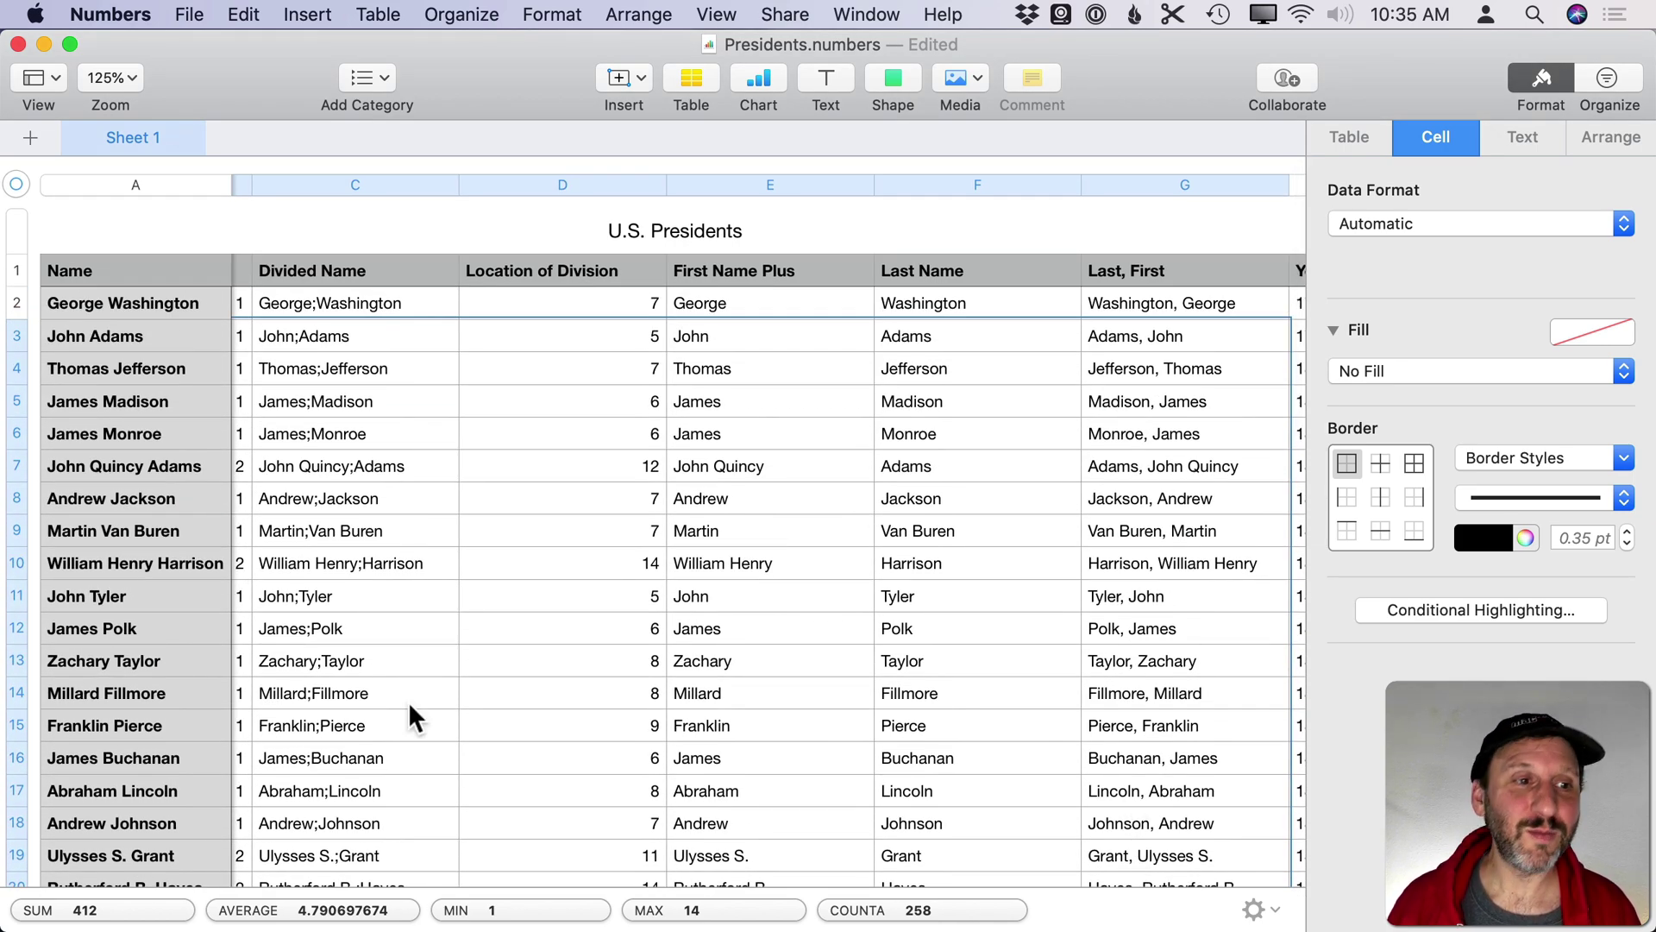
pyautogui.hscroll(-5, 407, 701)
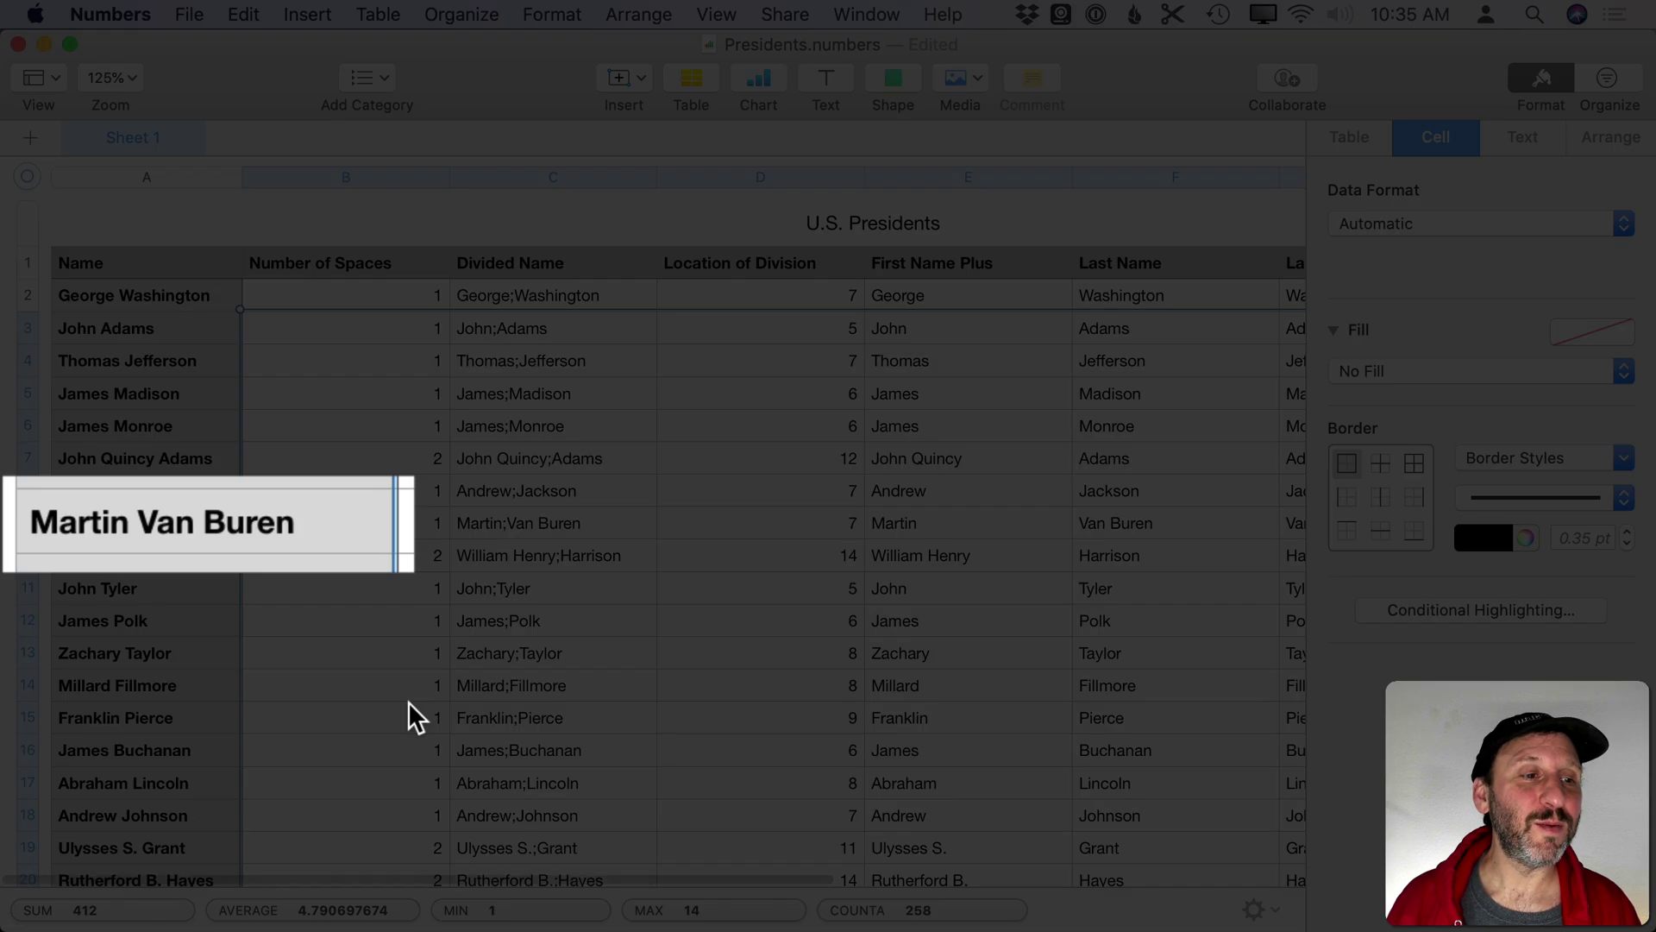
# Step: Replace the space between Van and Buren in A9 with a hyphen, making the name Martin Van-Buren
pyautogui.click(102, 525)
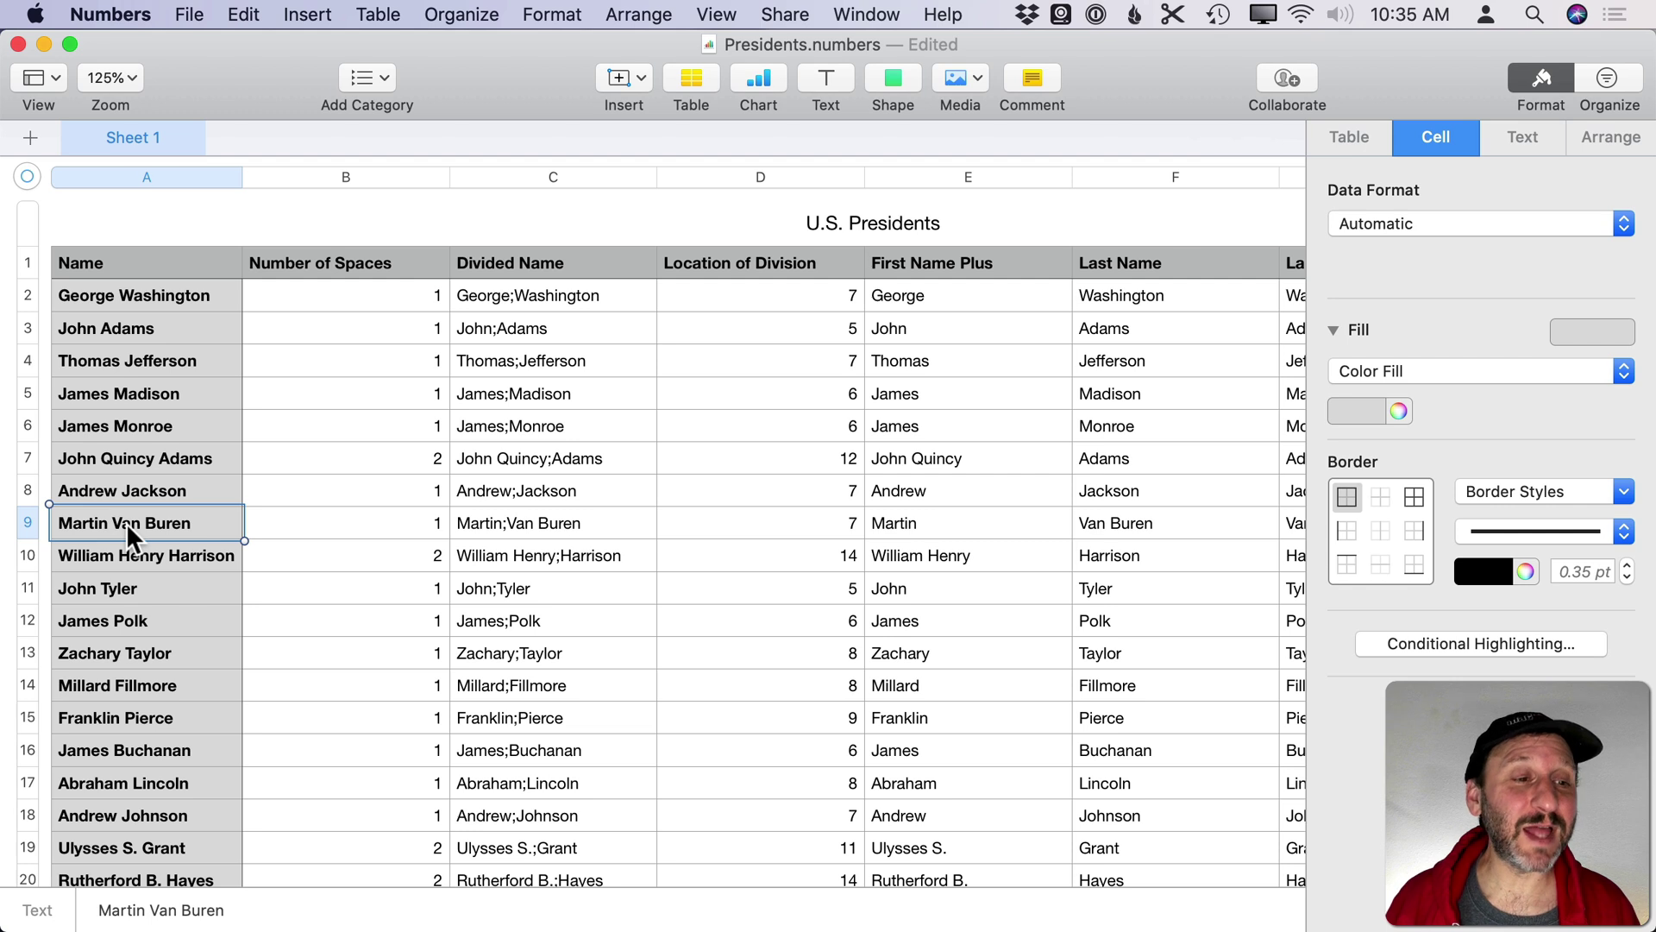
pyautogui.press('super+z')
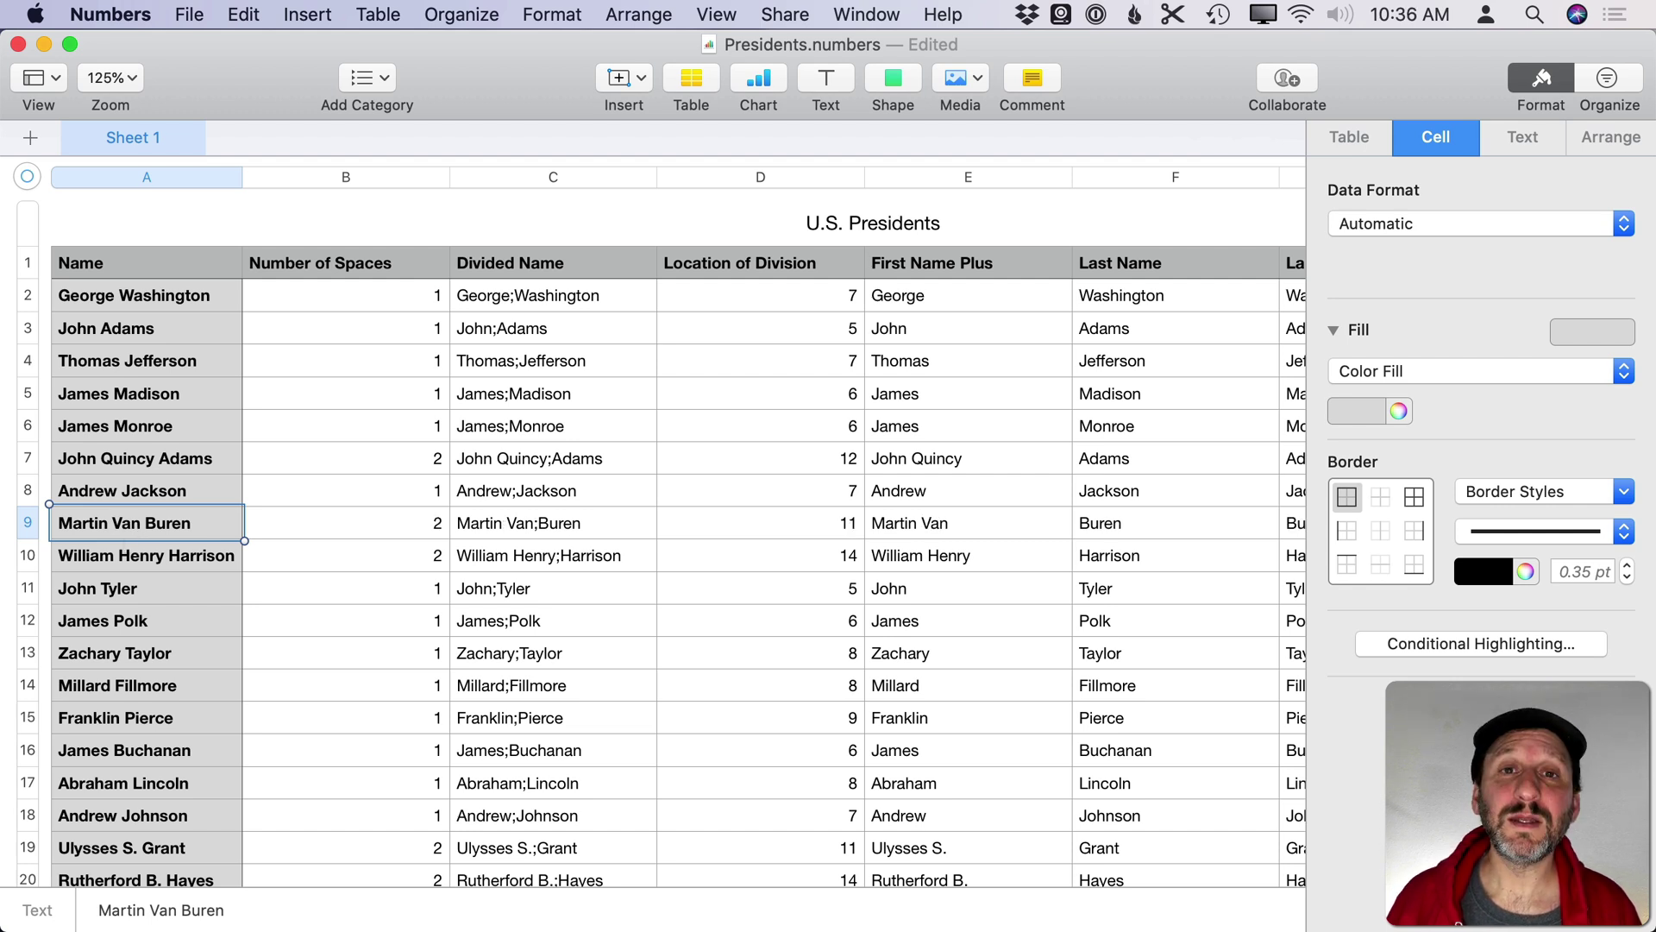
pyautogui.click(136, 522)
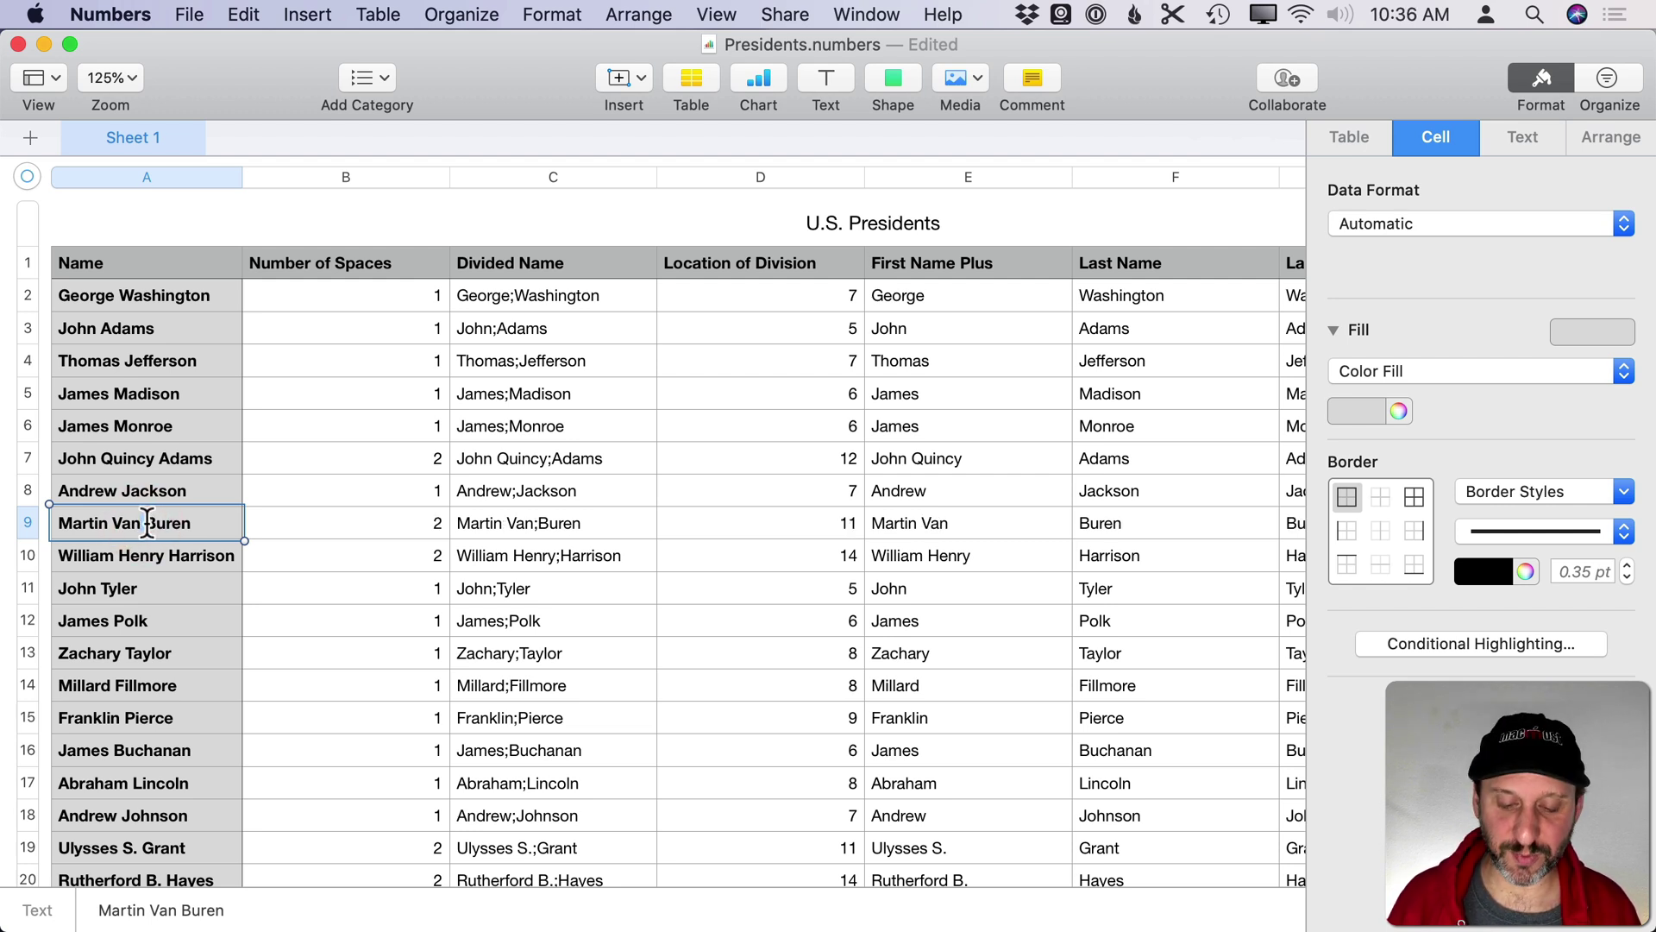
pyautogui.click(147, 523)
pyautogui.press('BackSpace')
pyautogui.write('-')
pyautogui.press('Return')
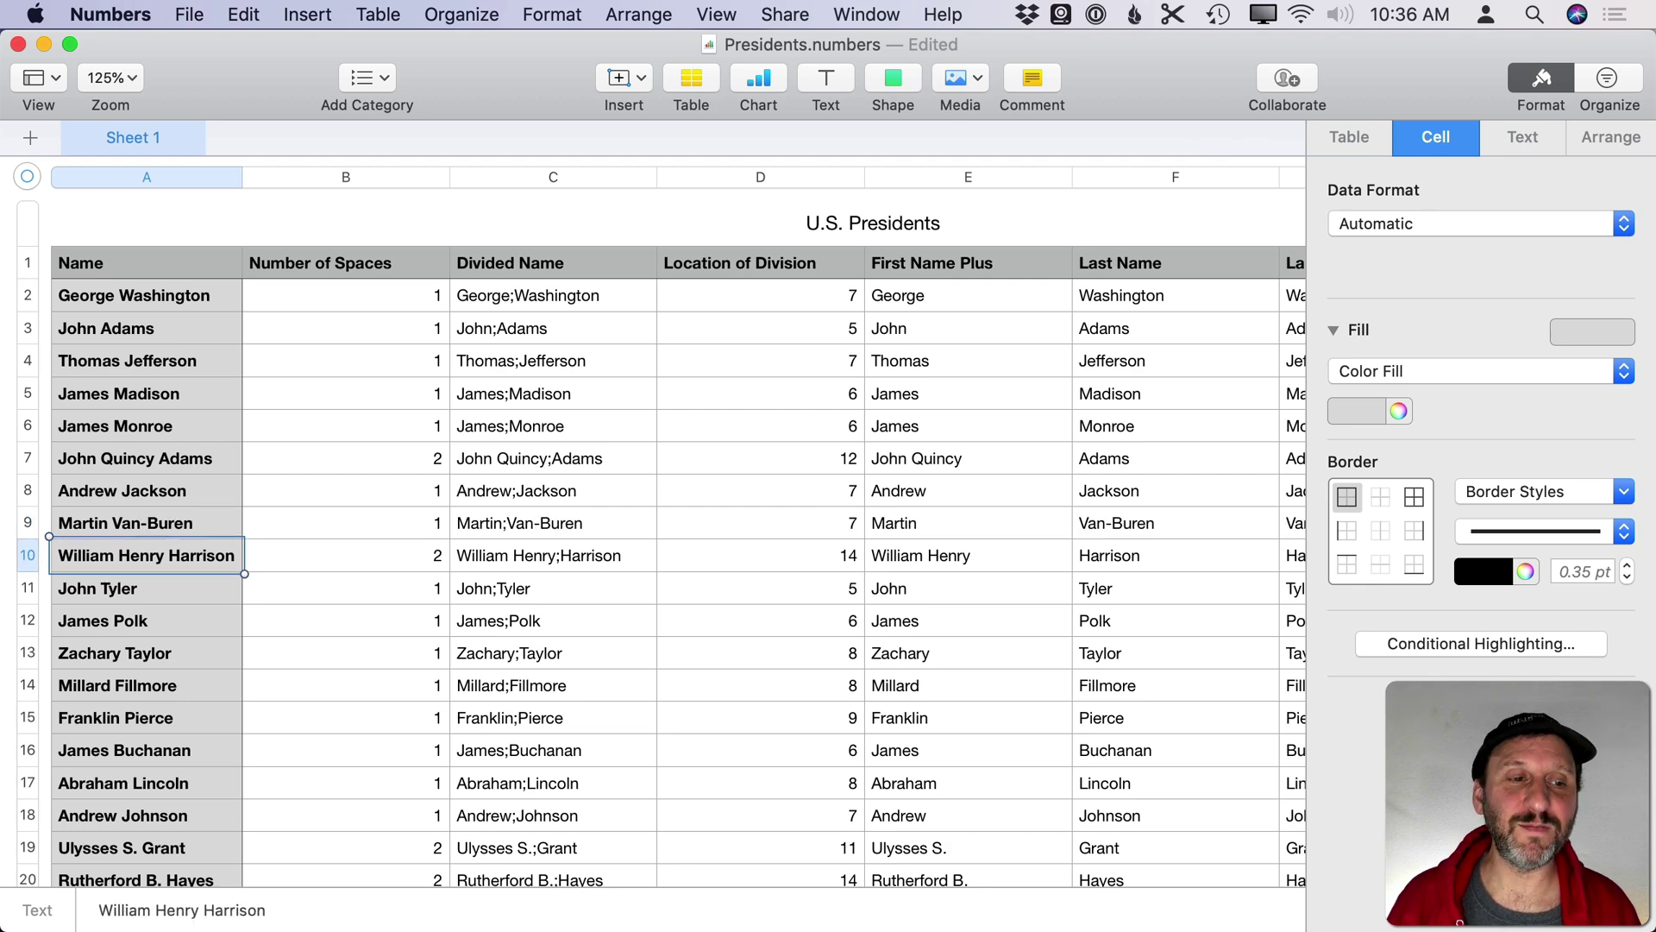
pyautogui.hscroll(5, 1140, 530)
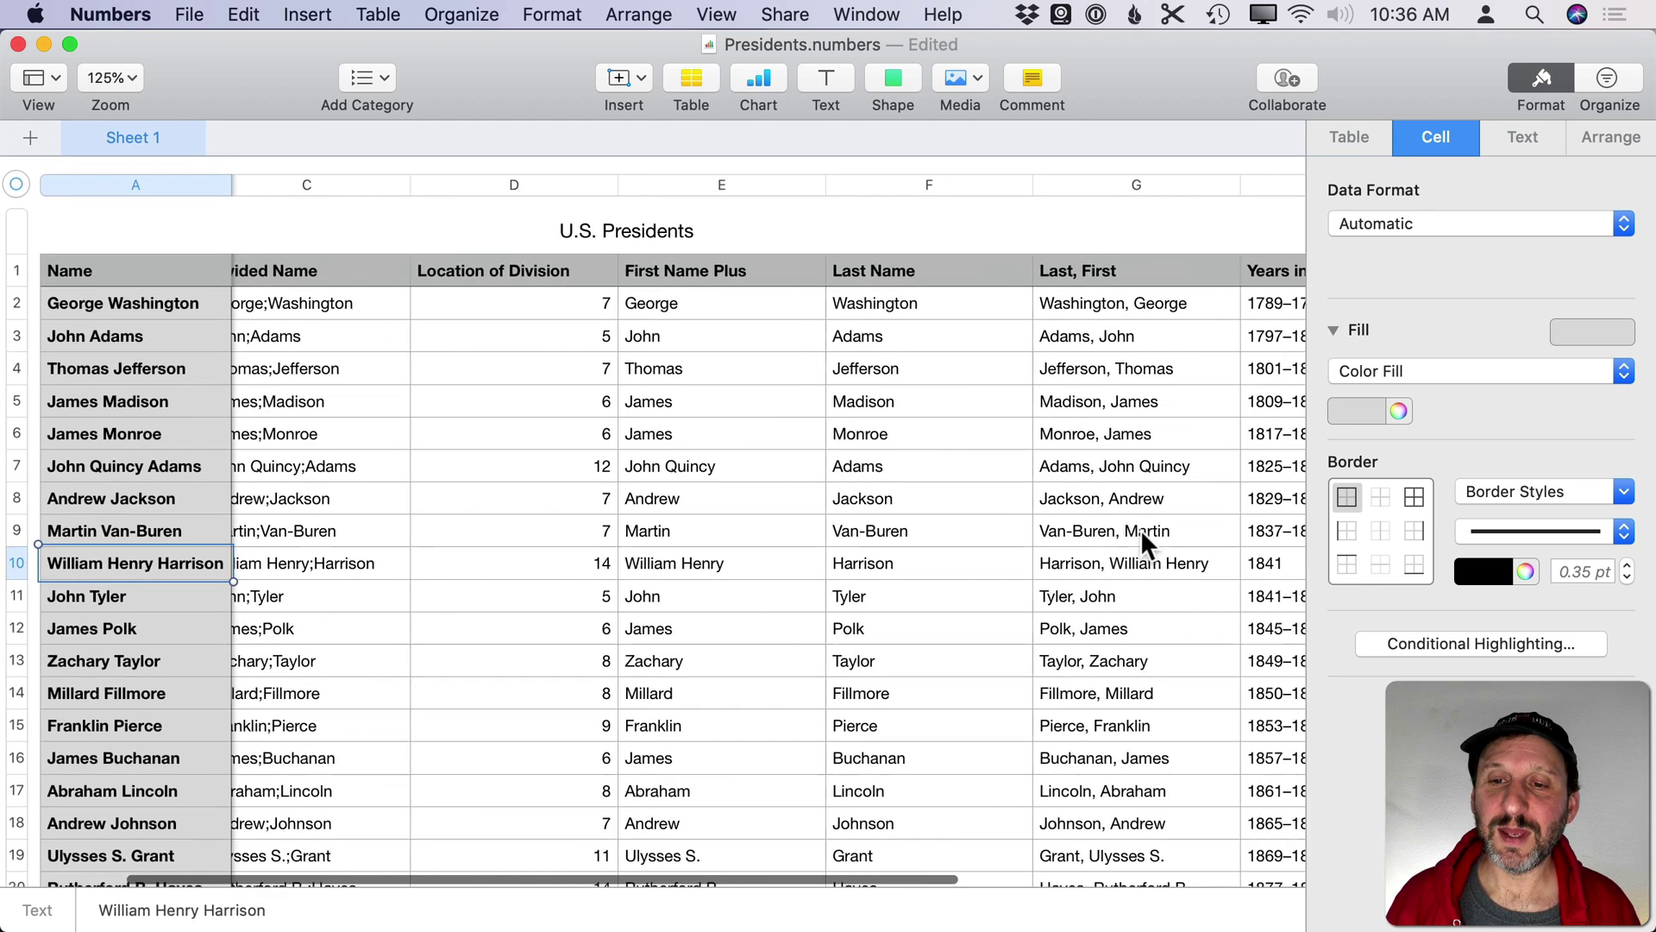
# Step: Replace the hyphen in Martin Van-Buren in A9 with a non-breaking space, making the name Martin Van Buren
pyautogui.hscroll(-5, 1064, 535)
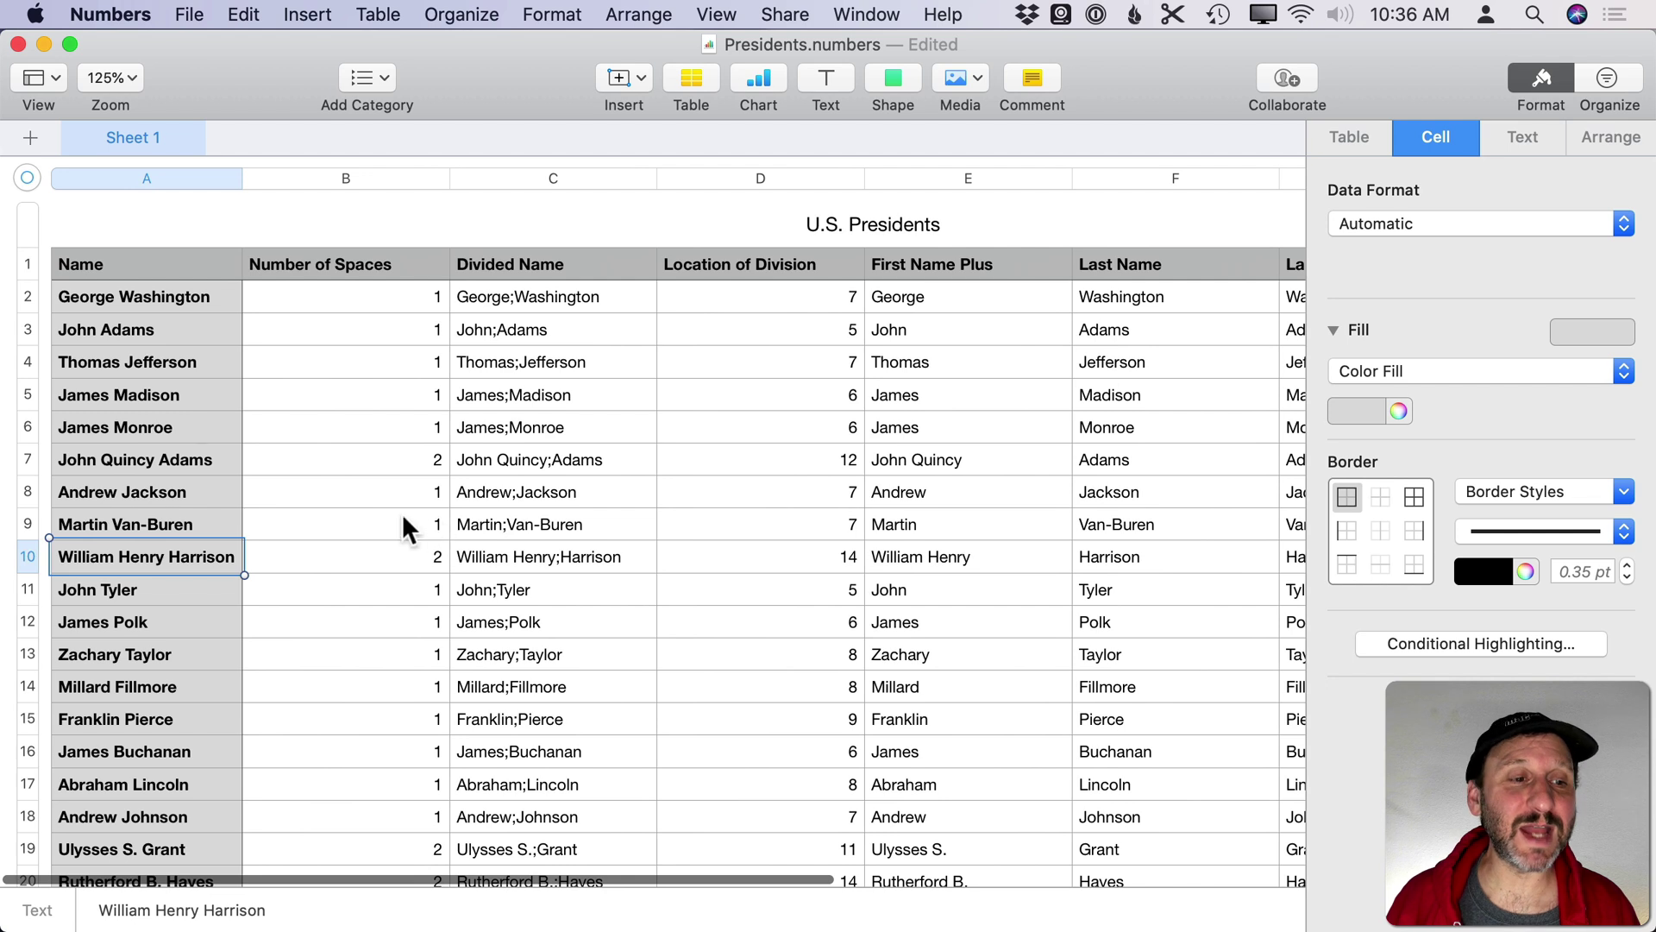
pyautogui.click(166, 530)
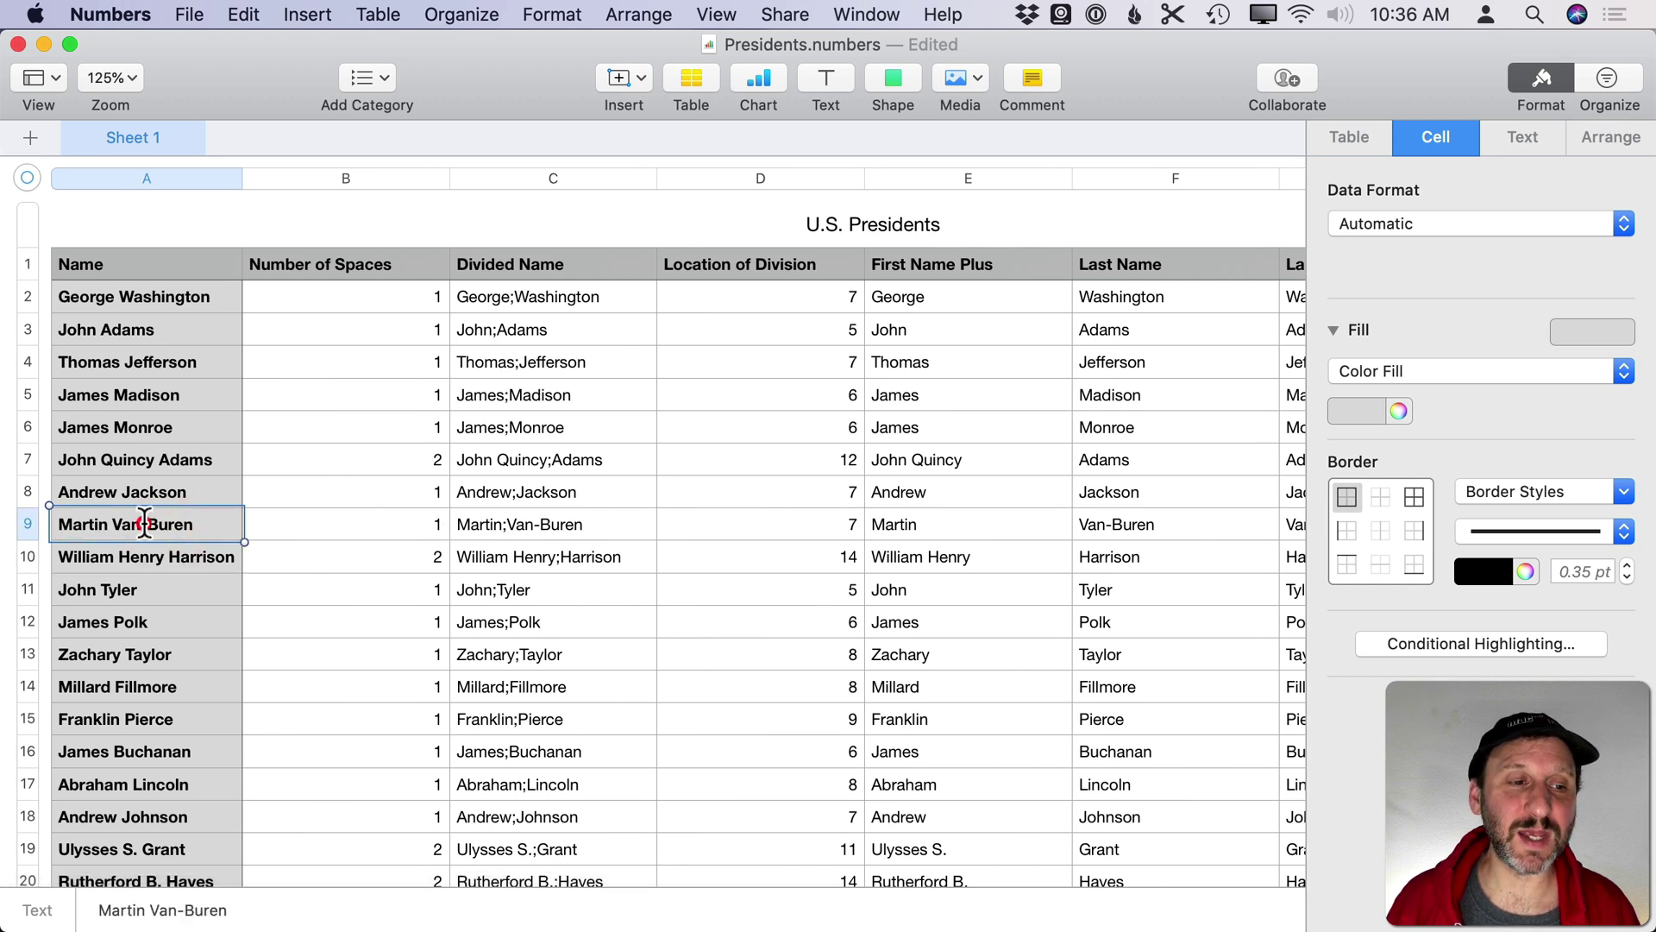
pyautogui.click(145, 522)
pyautogui.press('BackSpace')
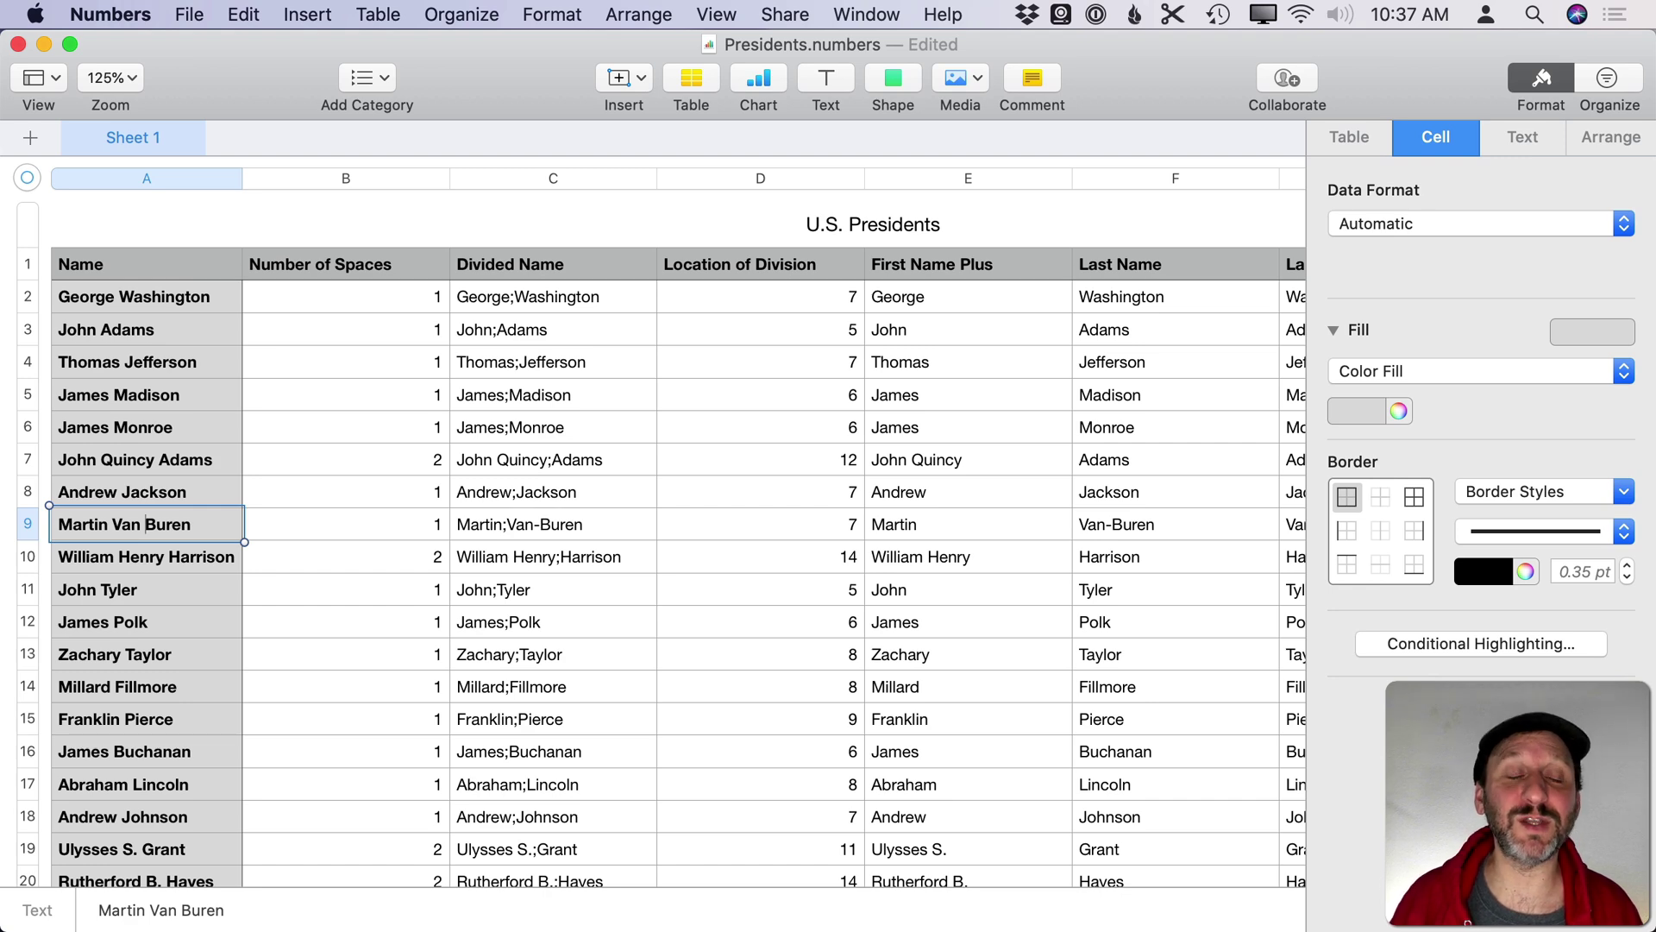
pyautogui.click(141, 523)
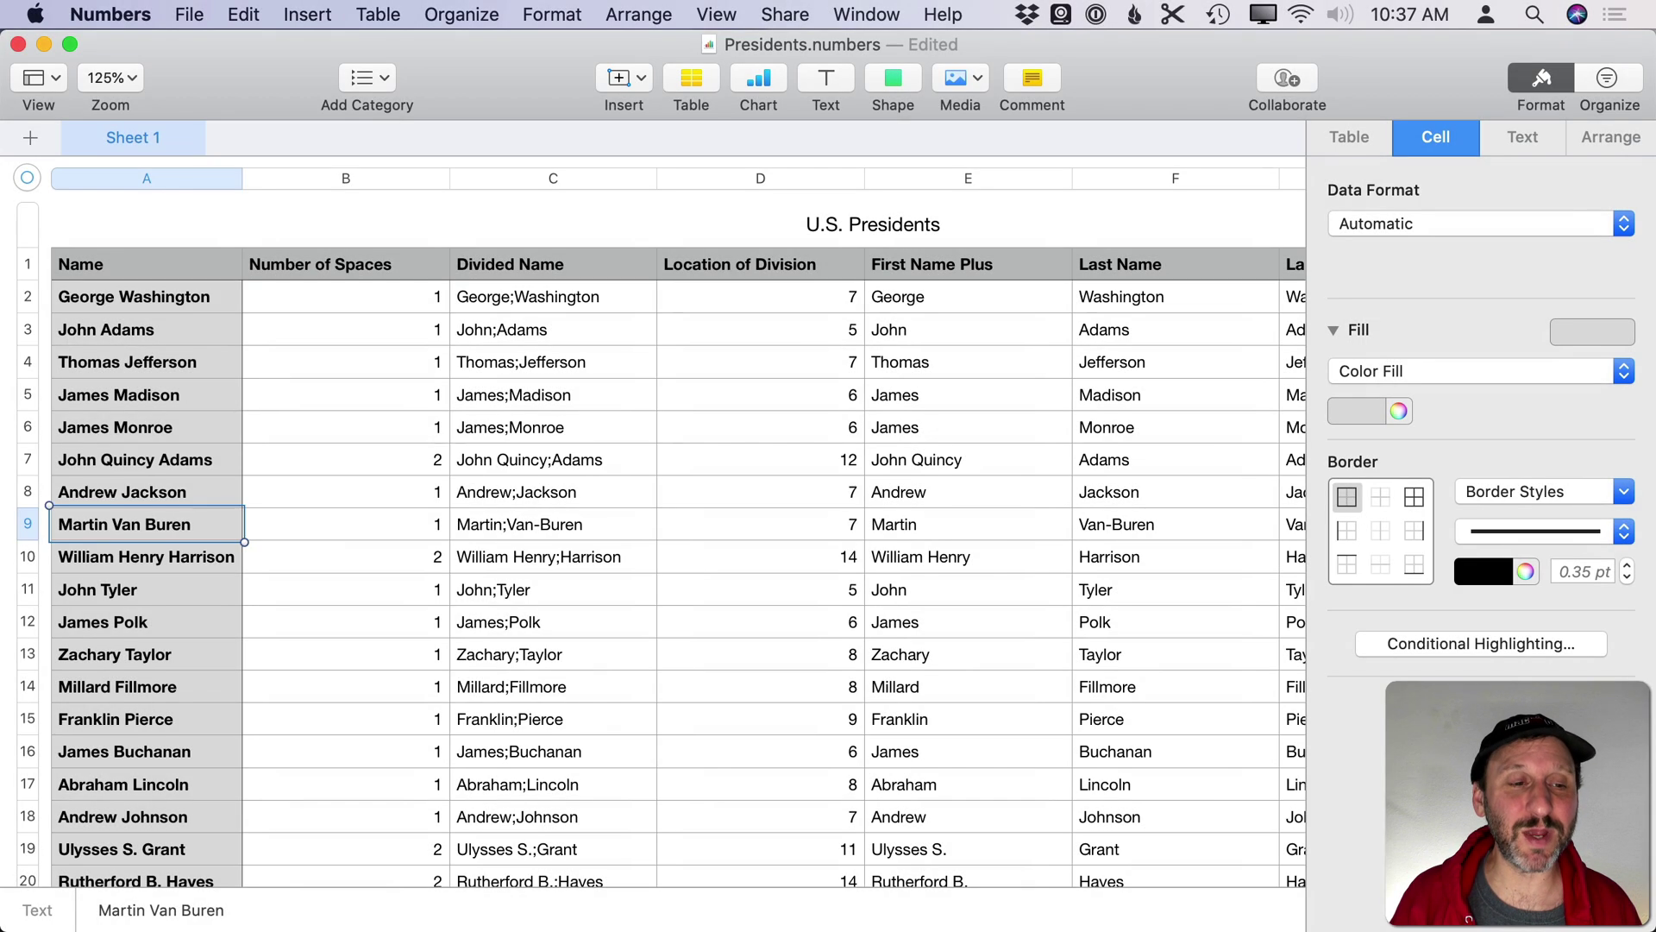
pyautogui.press('Return')
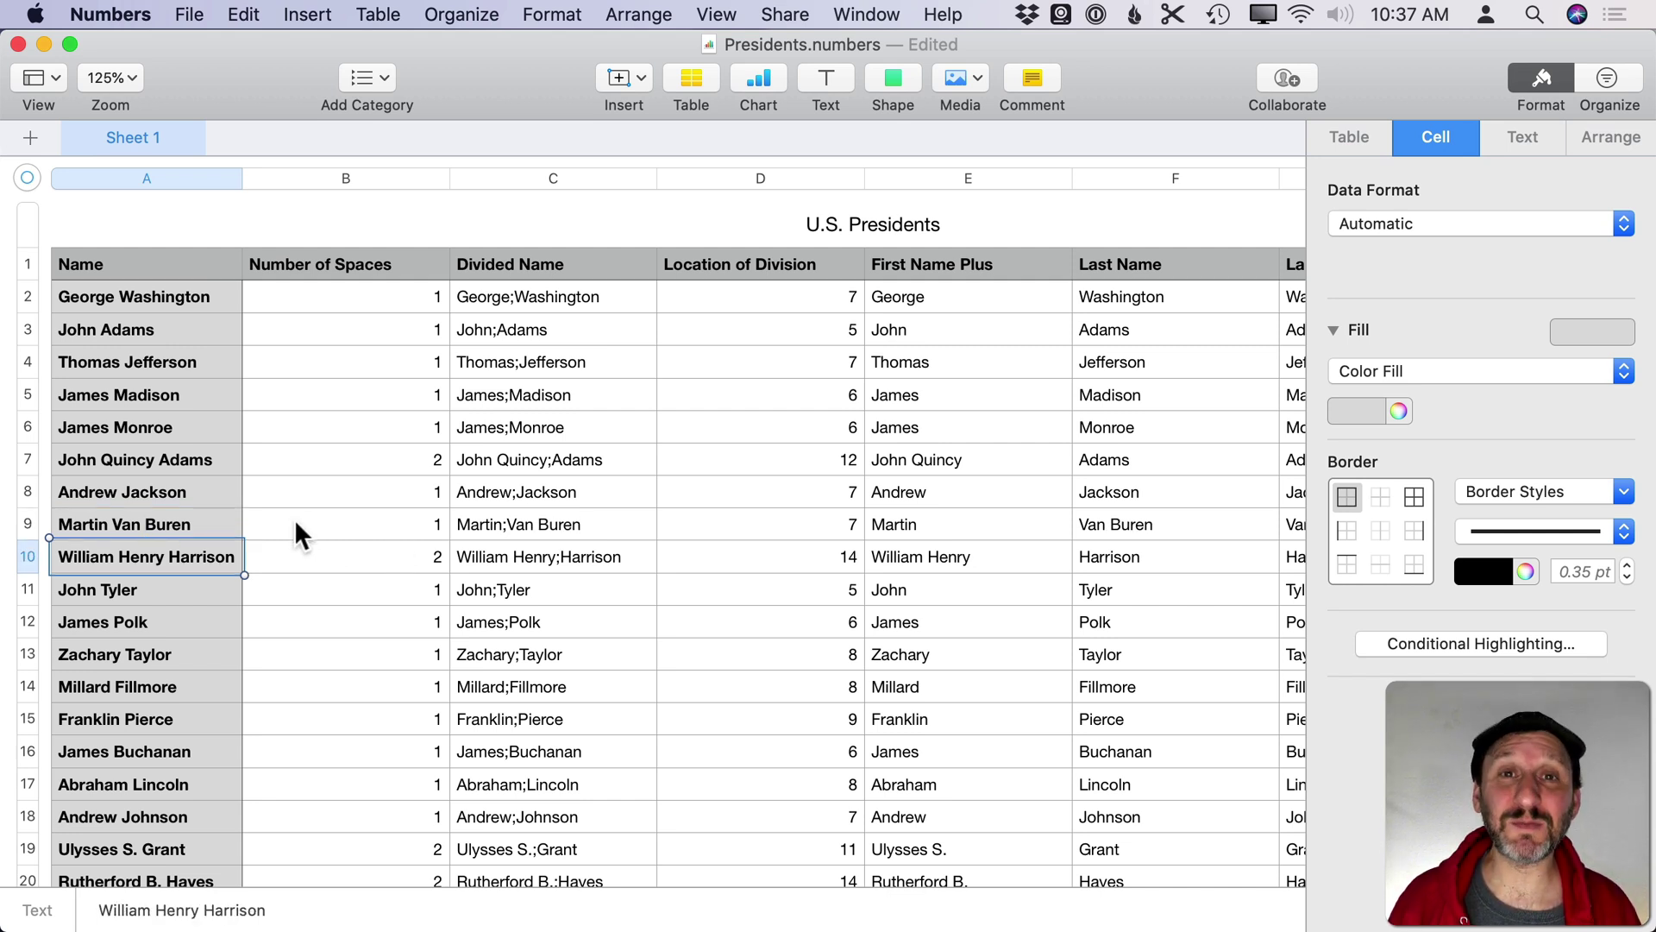
# Step: Check row 9's space count and divided name formulas, and its First Name Plus, Last Name and Last, First results
pyautogui.click(383, 521)
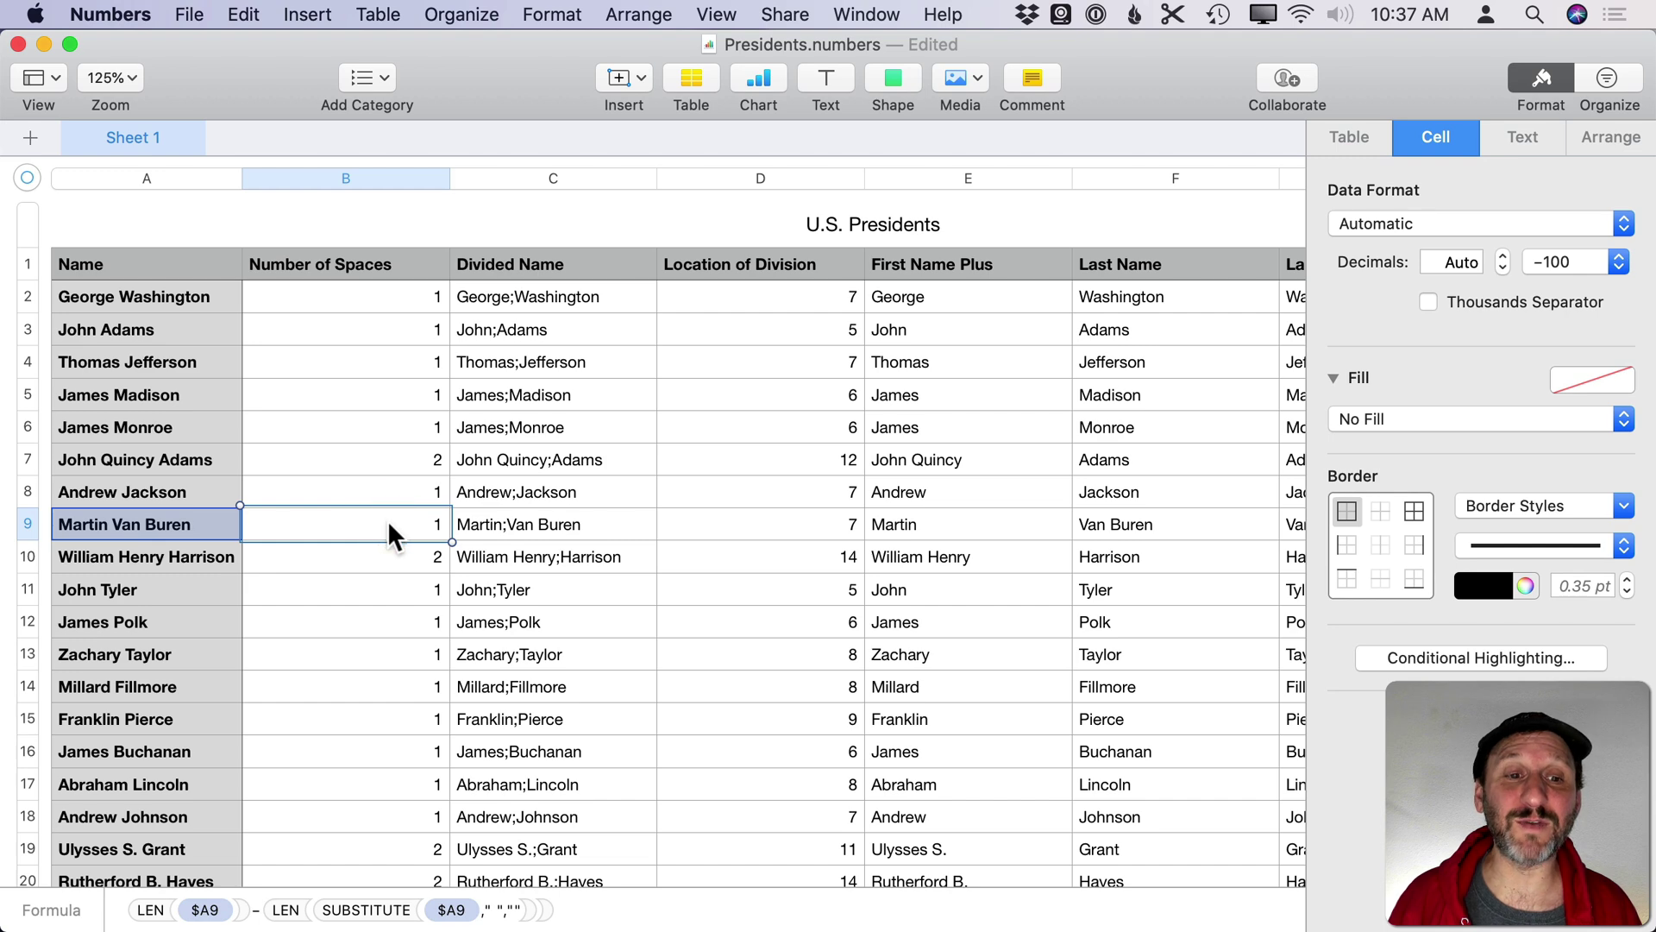
pyautogui.click(503, 525)
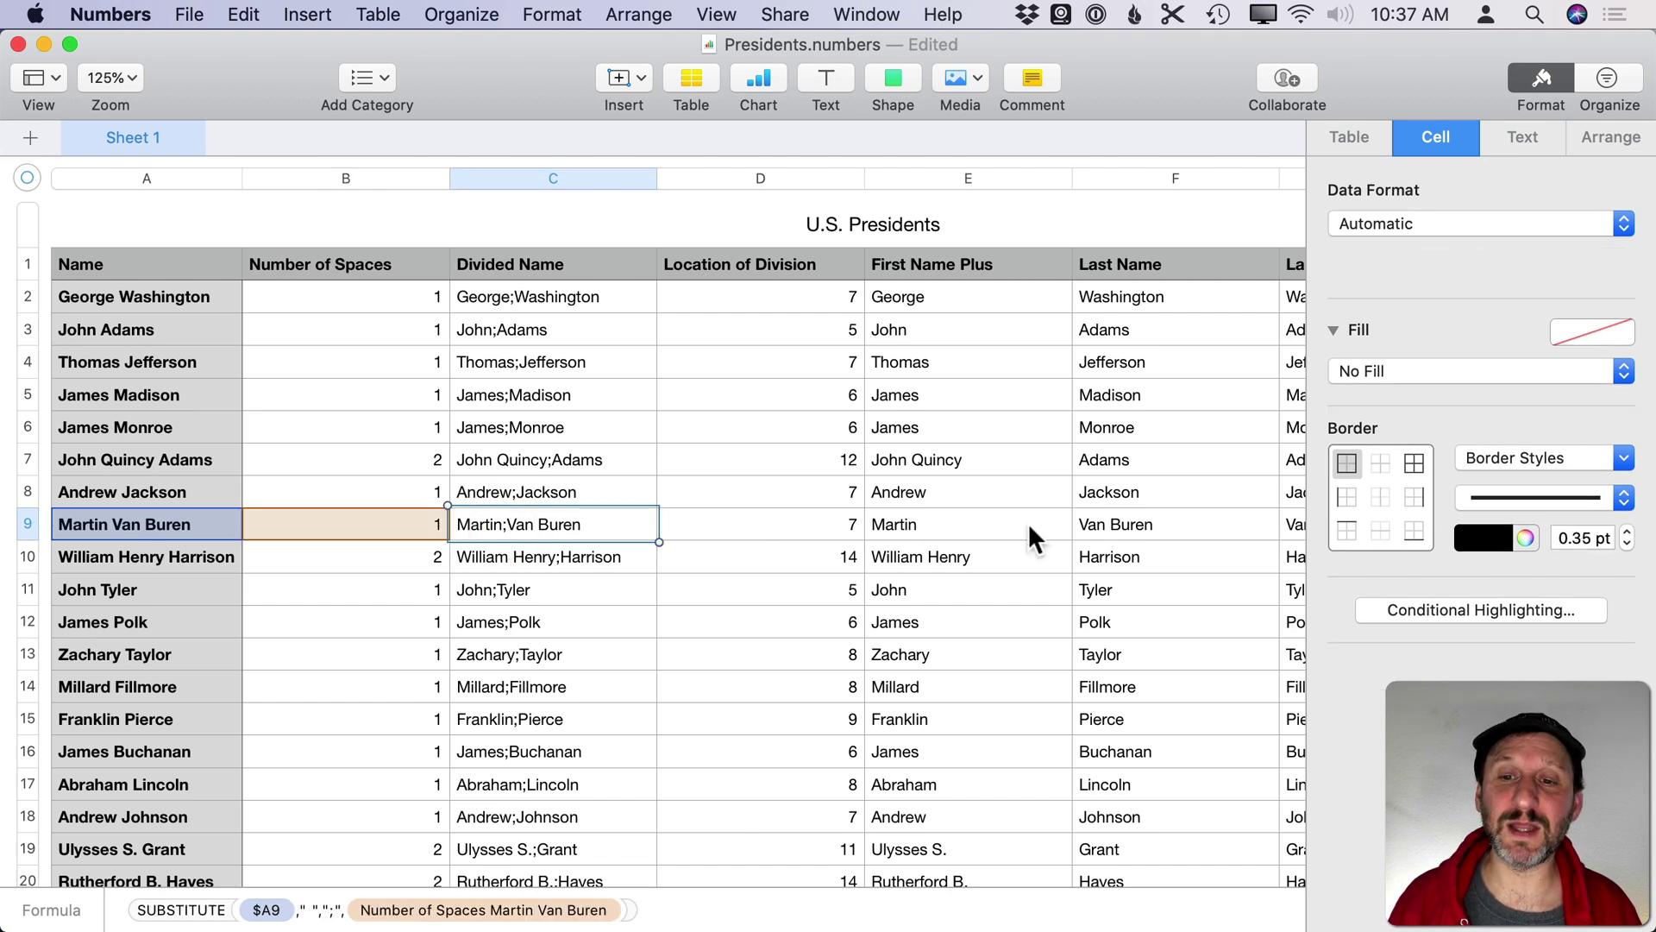
pyautogui.hscroll(6, 1028, 522)
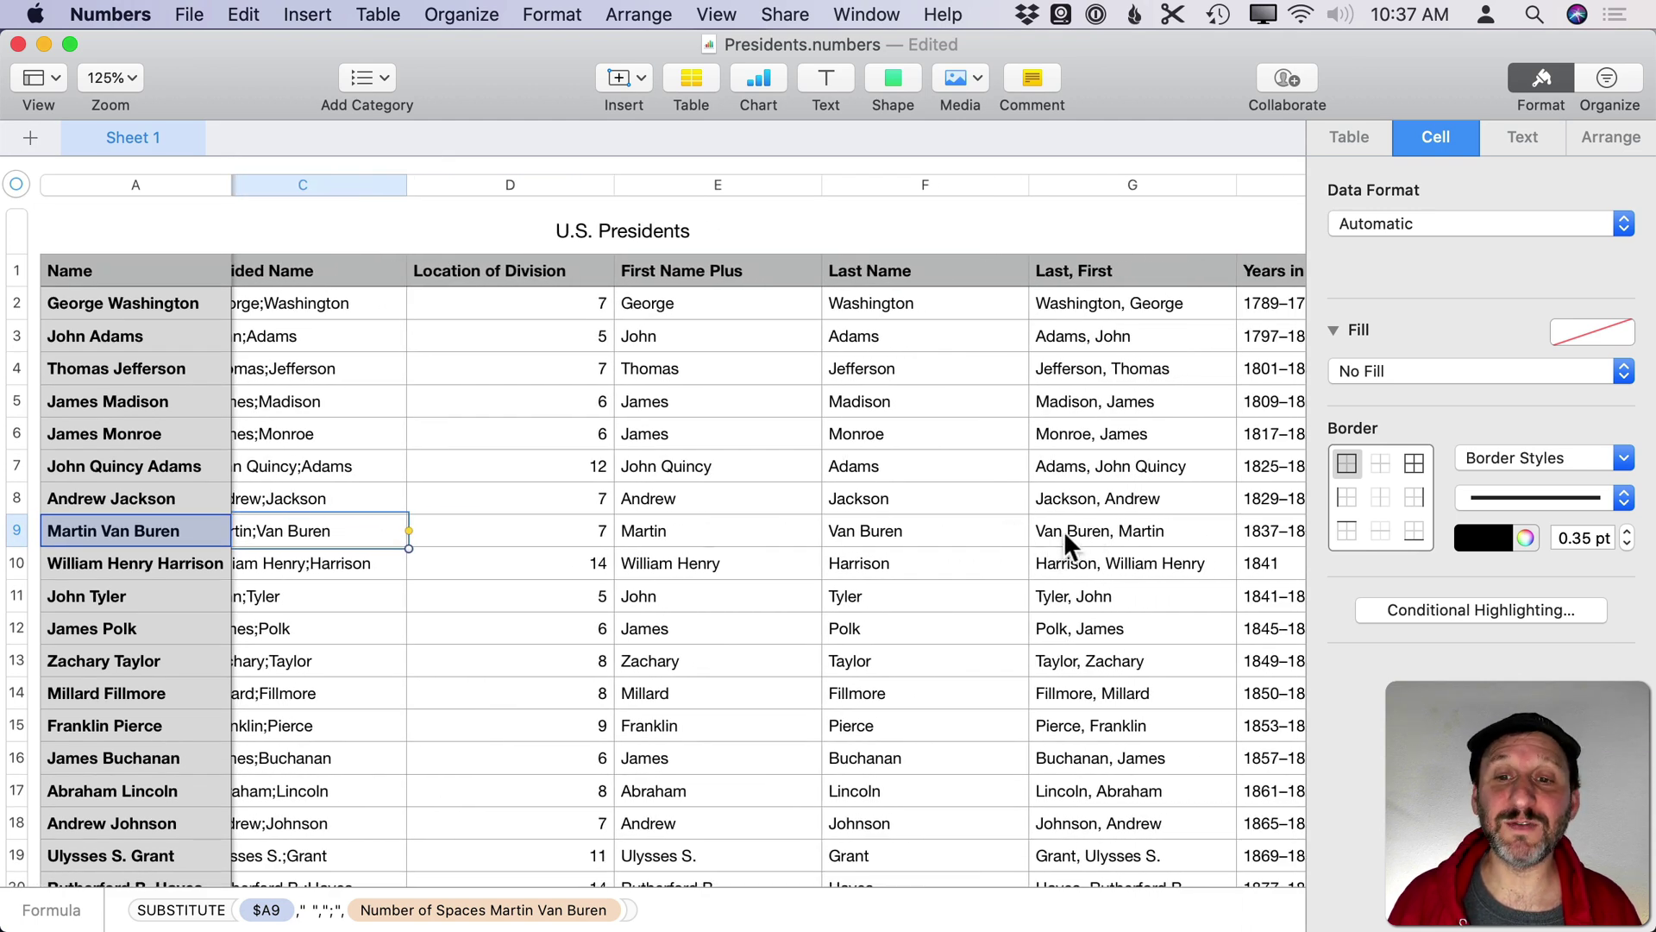
pyautogui.hscroll(2, 1148, 533)
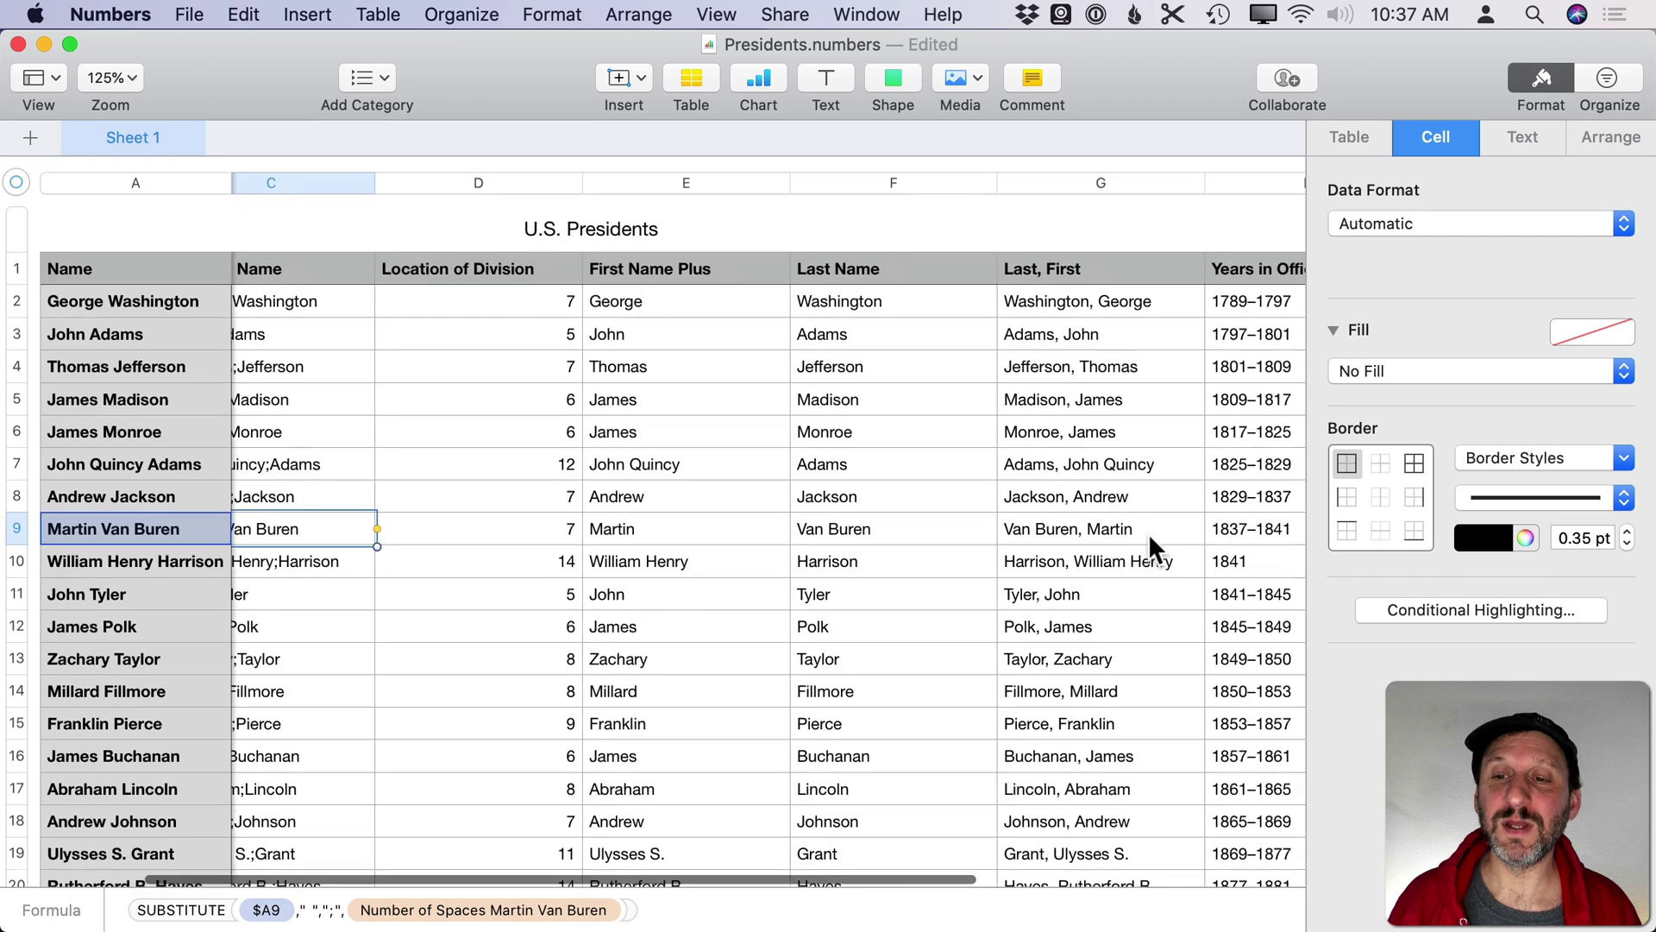
pyautogui.hscroll(-5, 1147, 533)
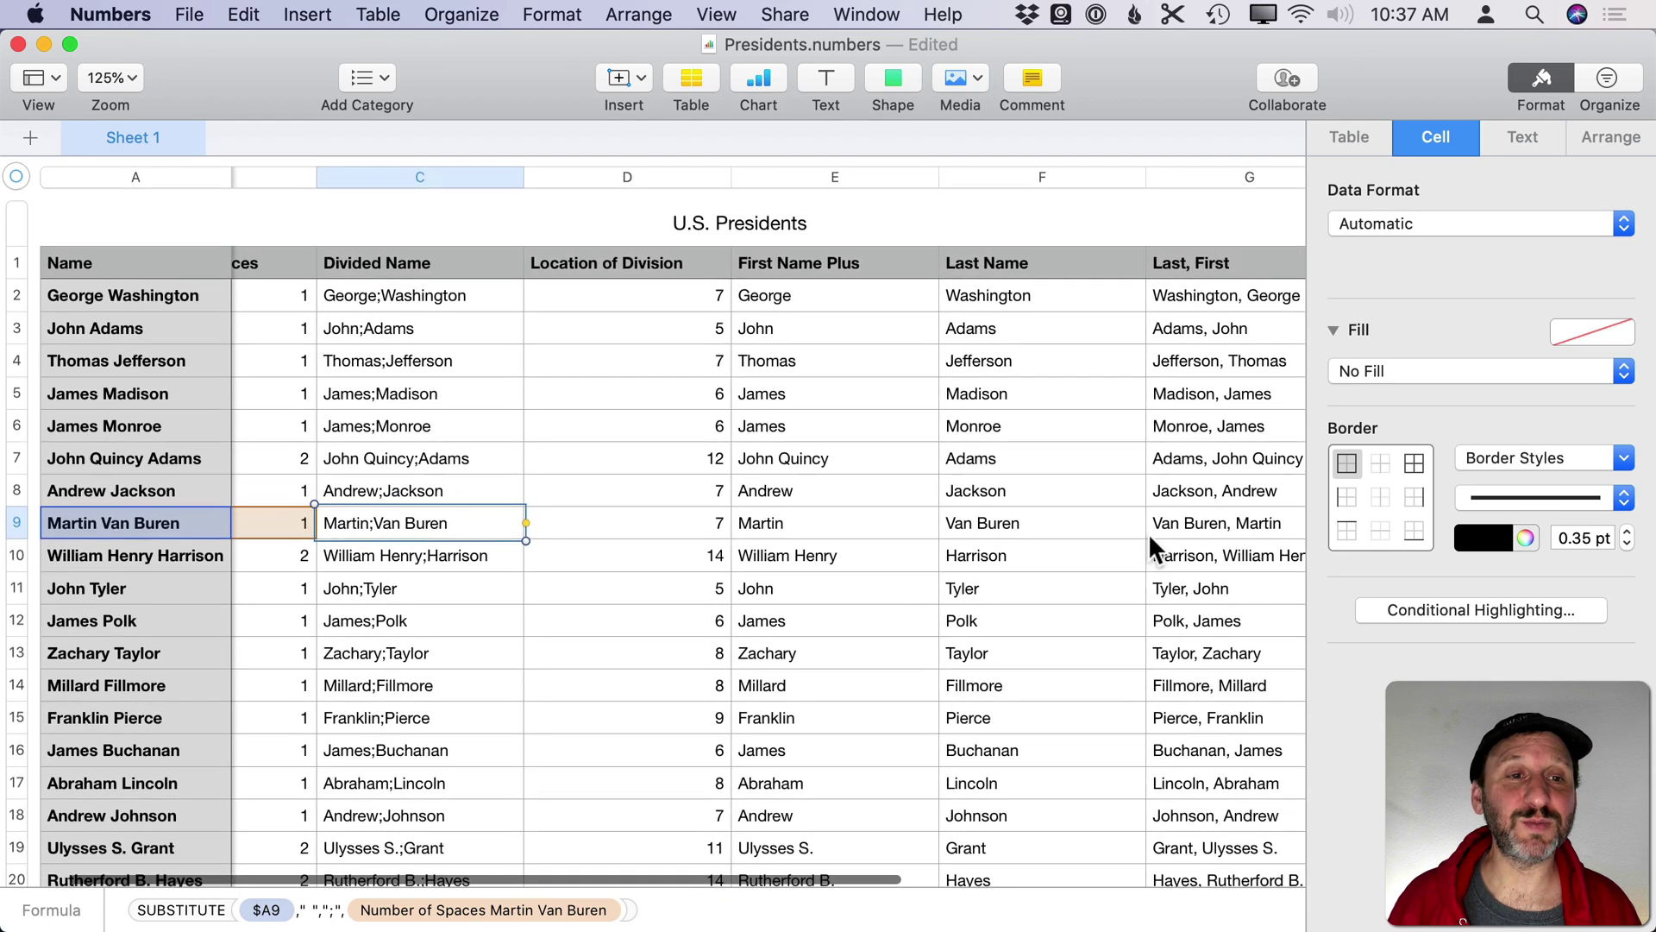
pyautogui.hscroll(8, 1147, 533)
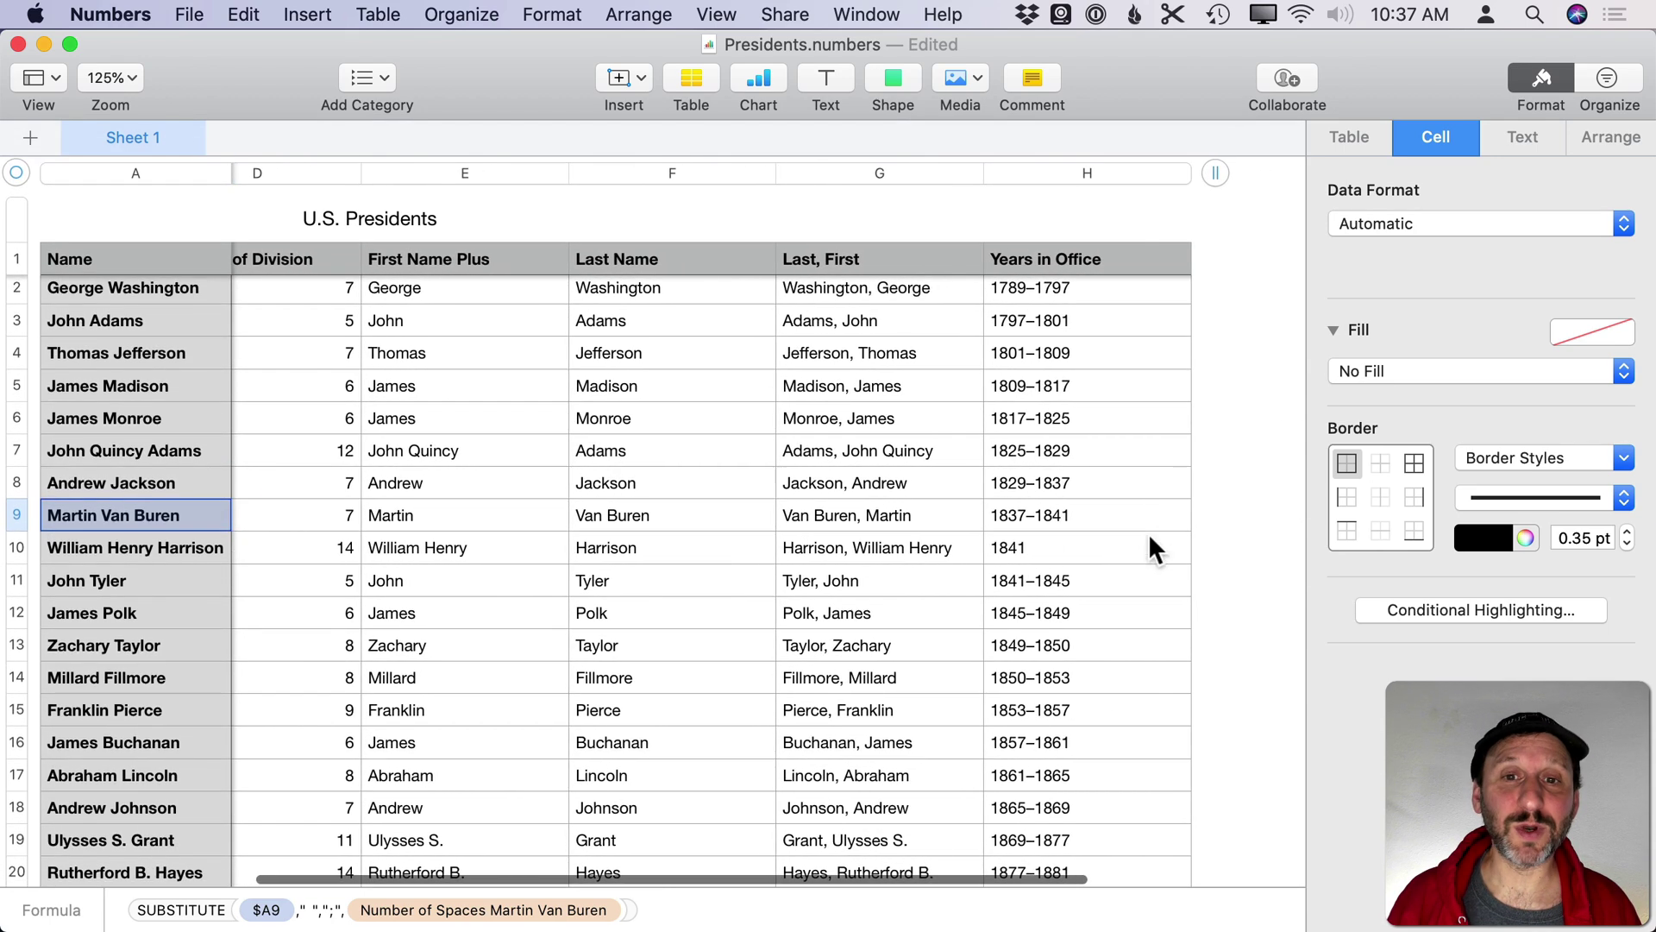
# Step: Sort the entire table by the Last, First column in ascending order
pyautogui.click(967, 170)
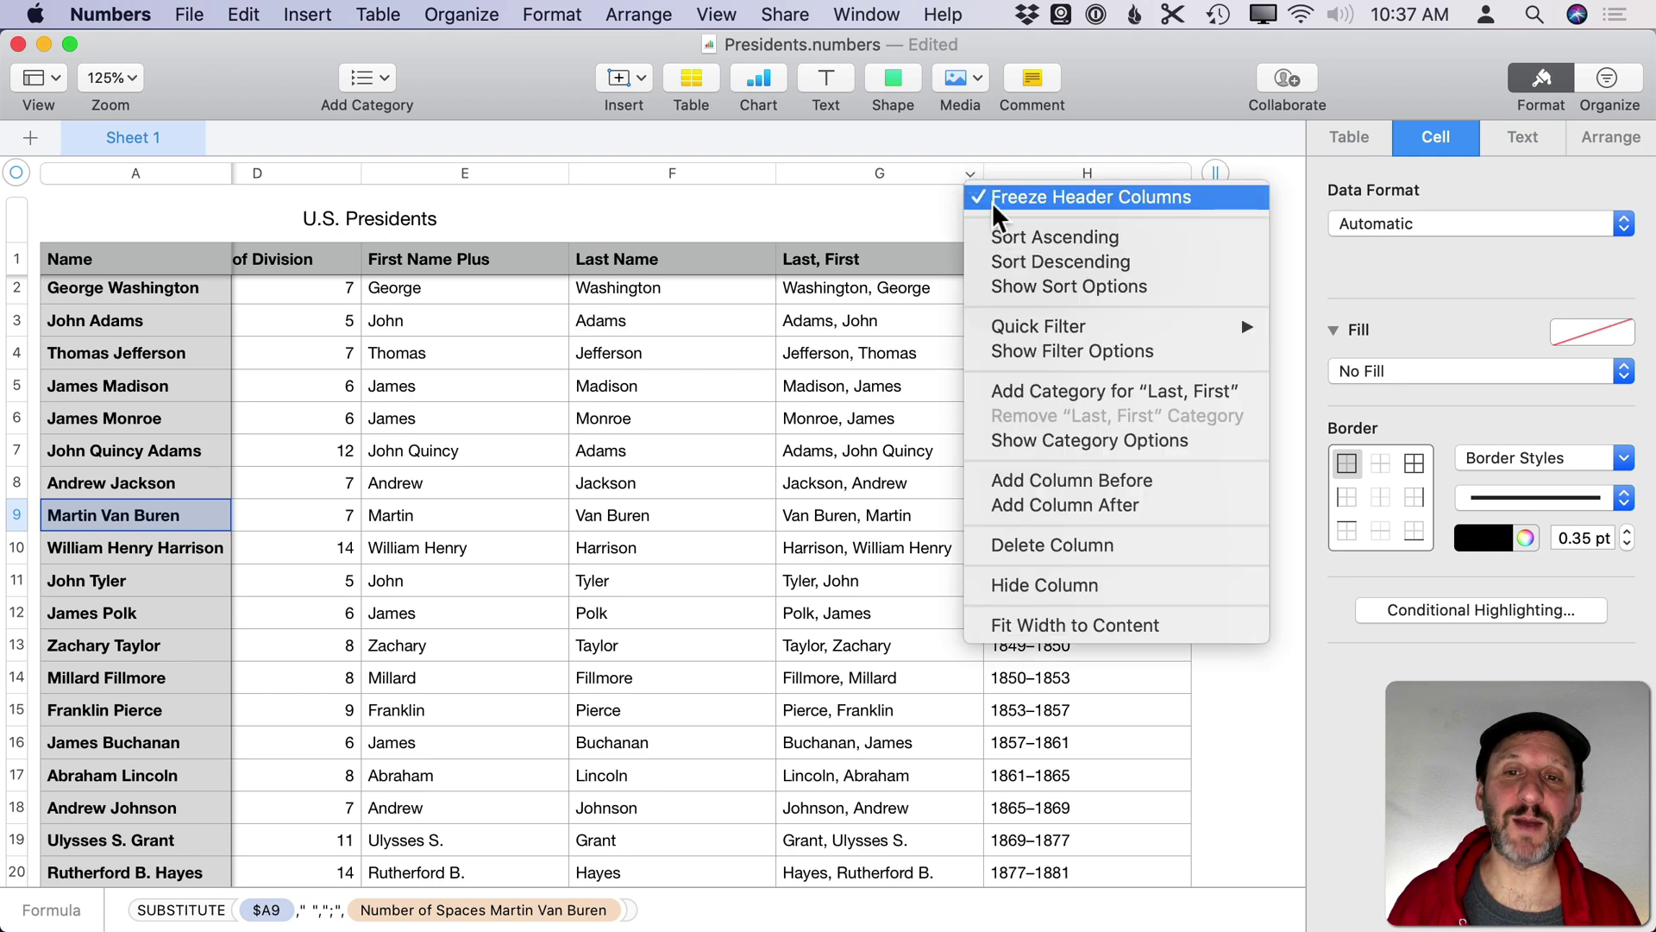
pyautogui.click(985, 233)
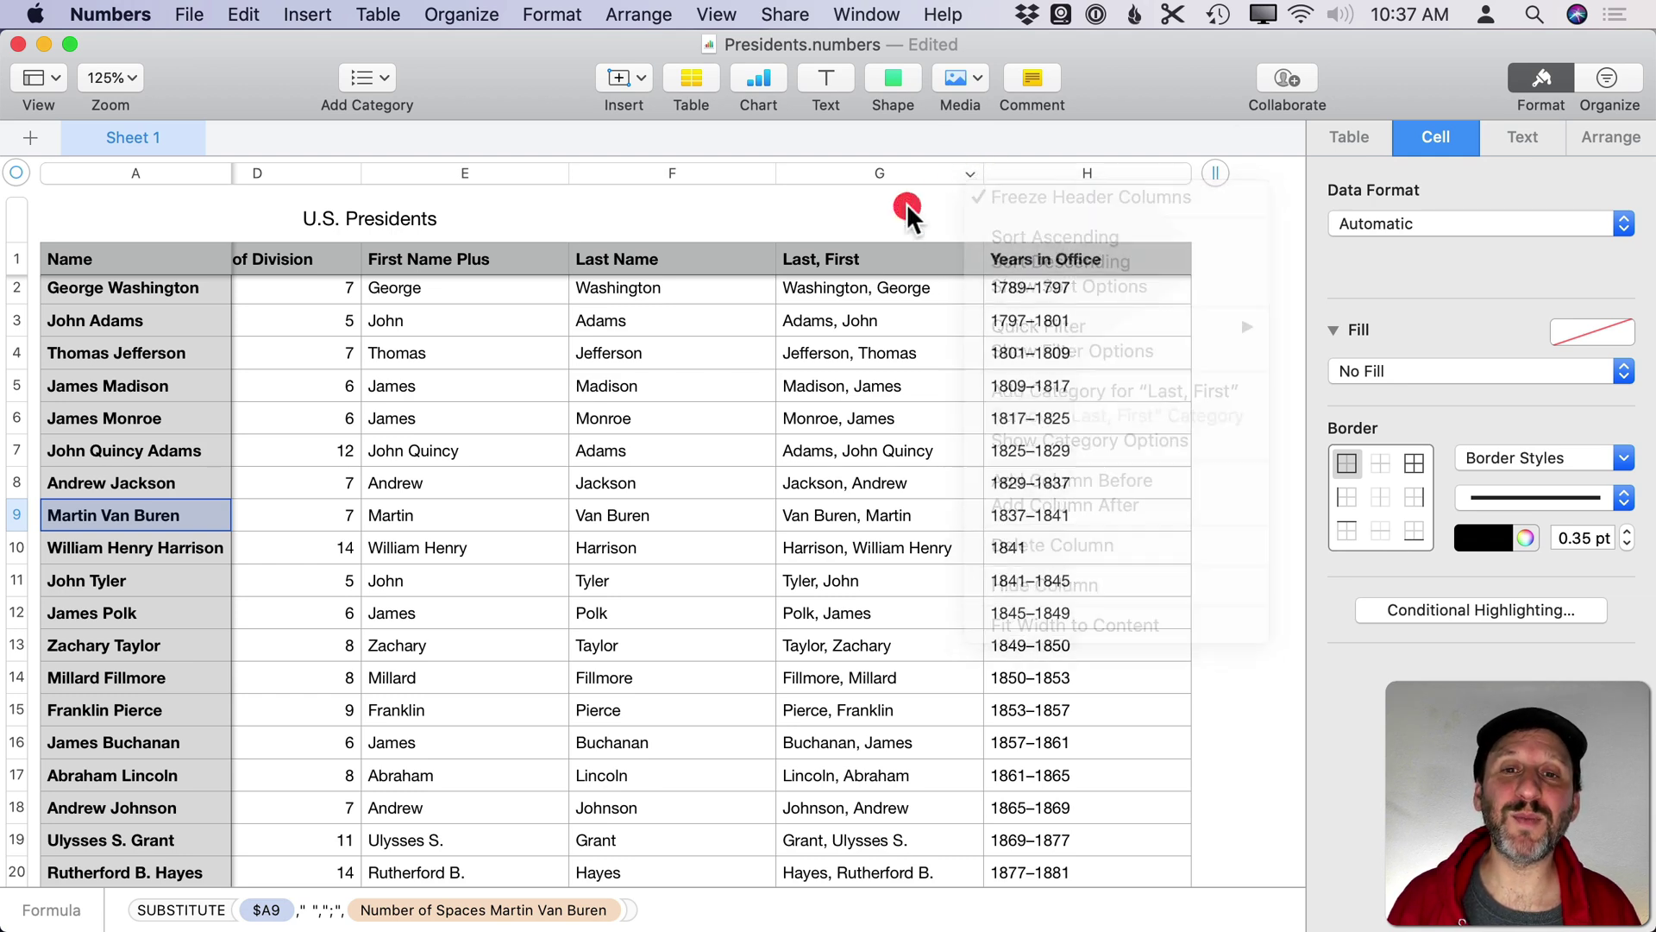
pyautogui.click(1597, 79)
pyautogui.click(1477, 137)
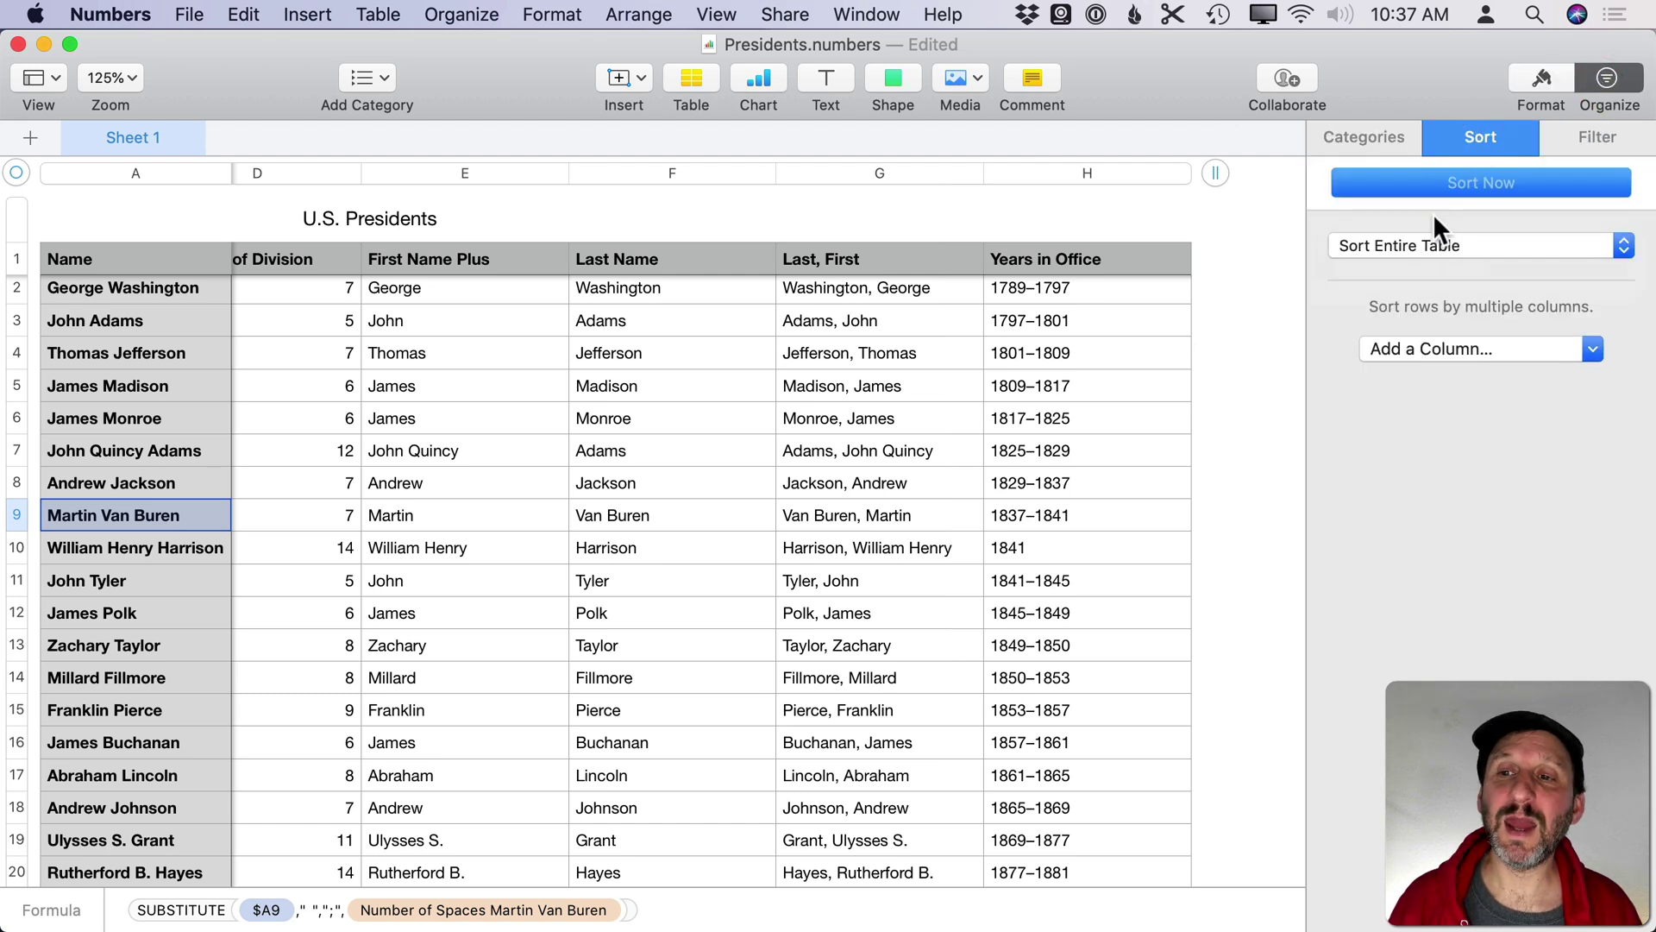
pyautogui.click(1431, 348)
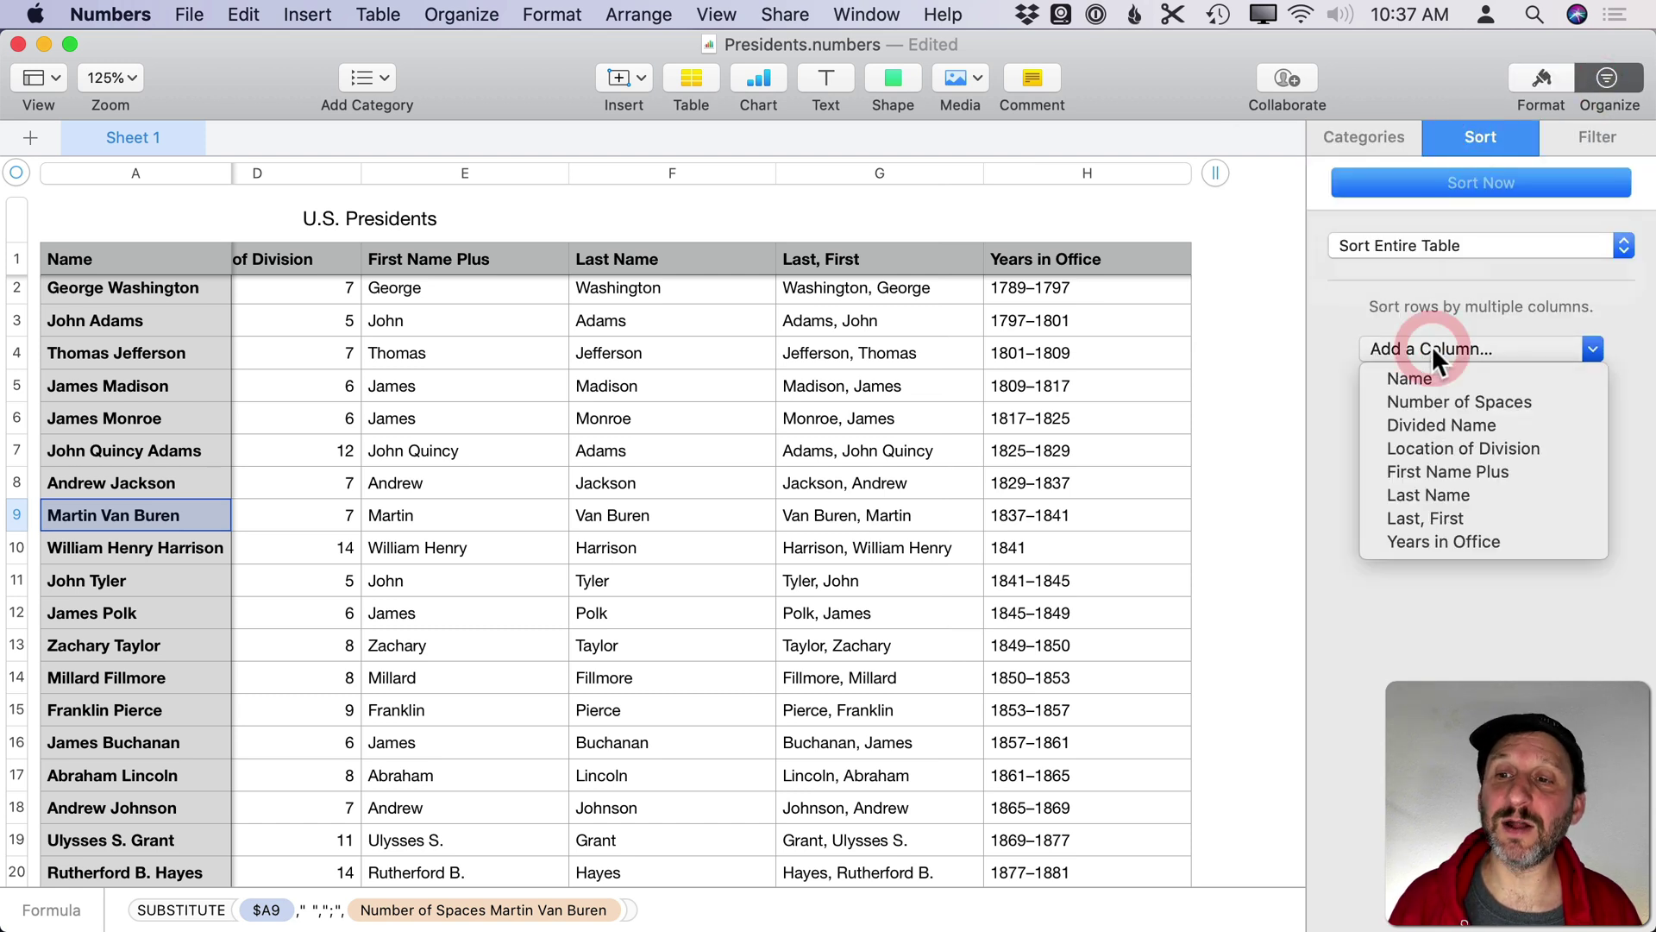
pyautogui.click(1432, 515)
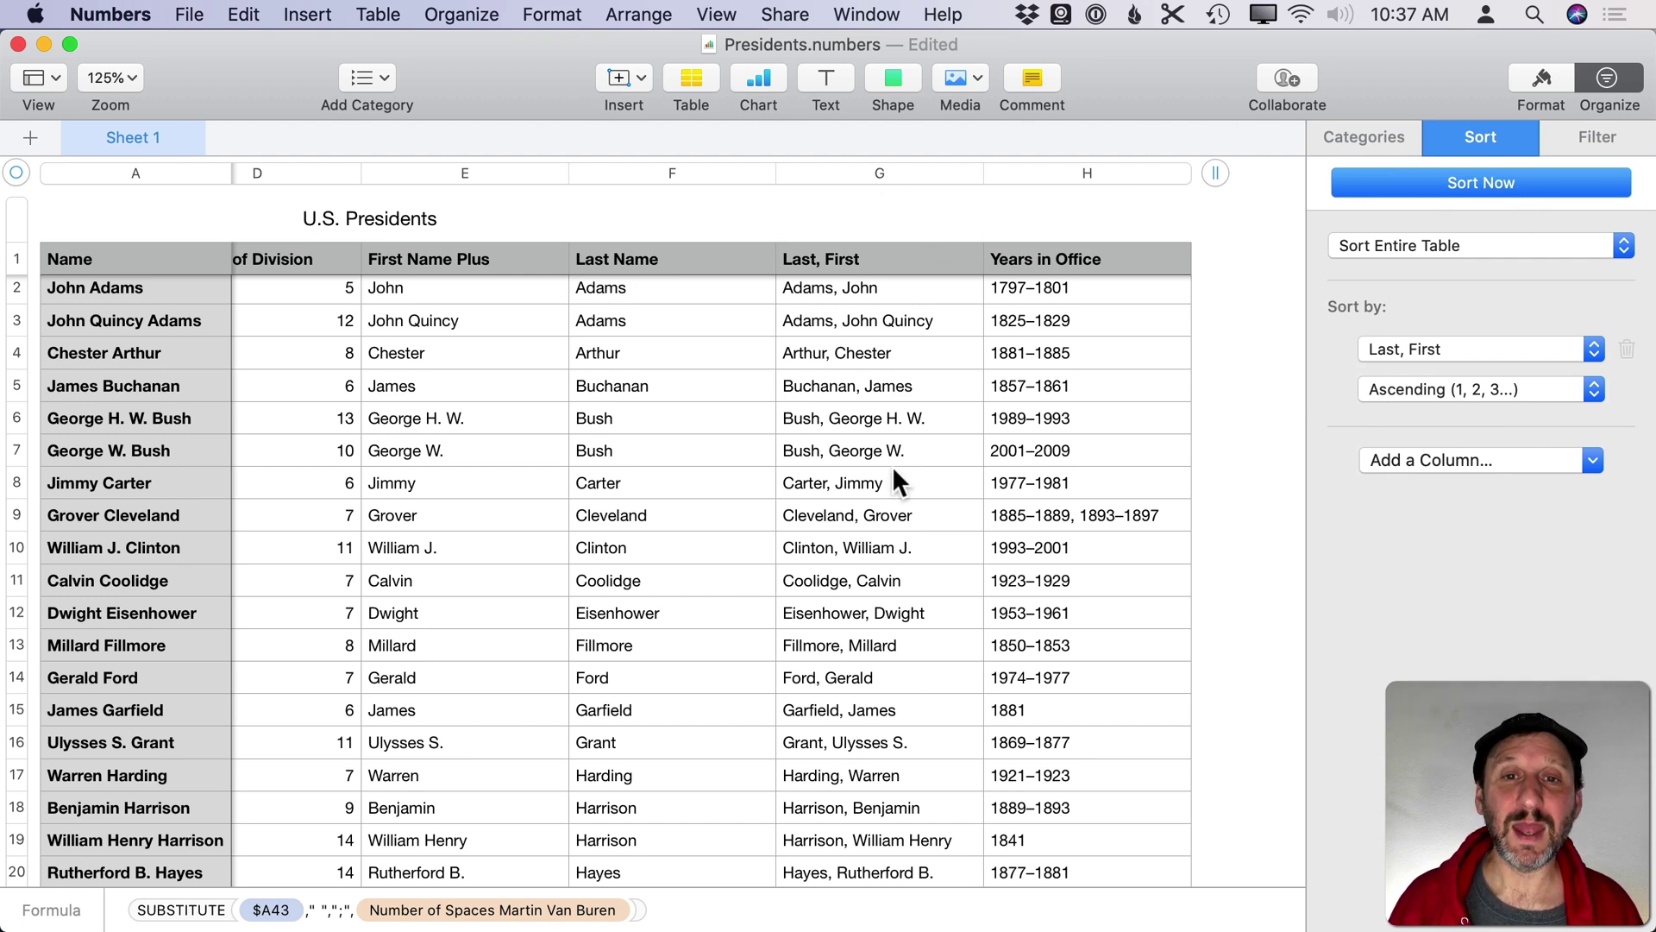
# Step: Hide the six helper columns B through G, leaving Name and Years in Office, and look through the sorted list
pyautogui.click(892, 167)
pyautogui.hscroll(-10, 834, 195)
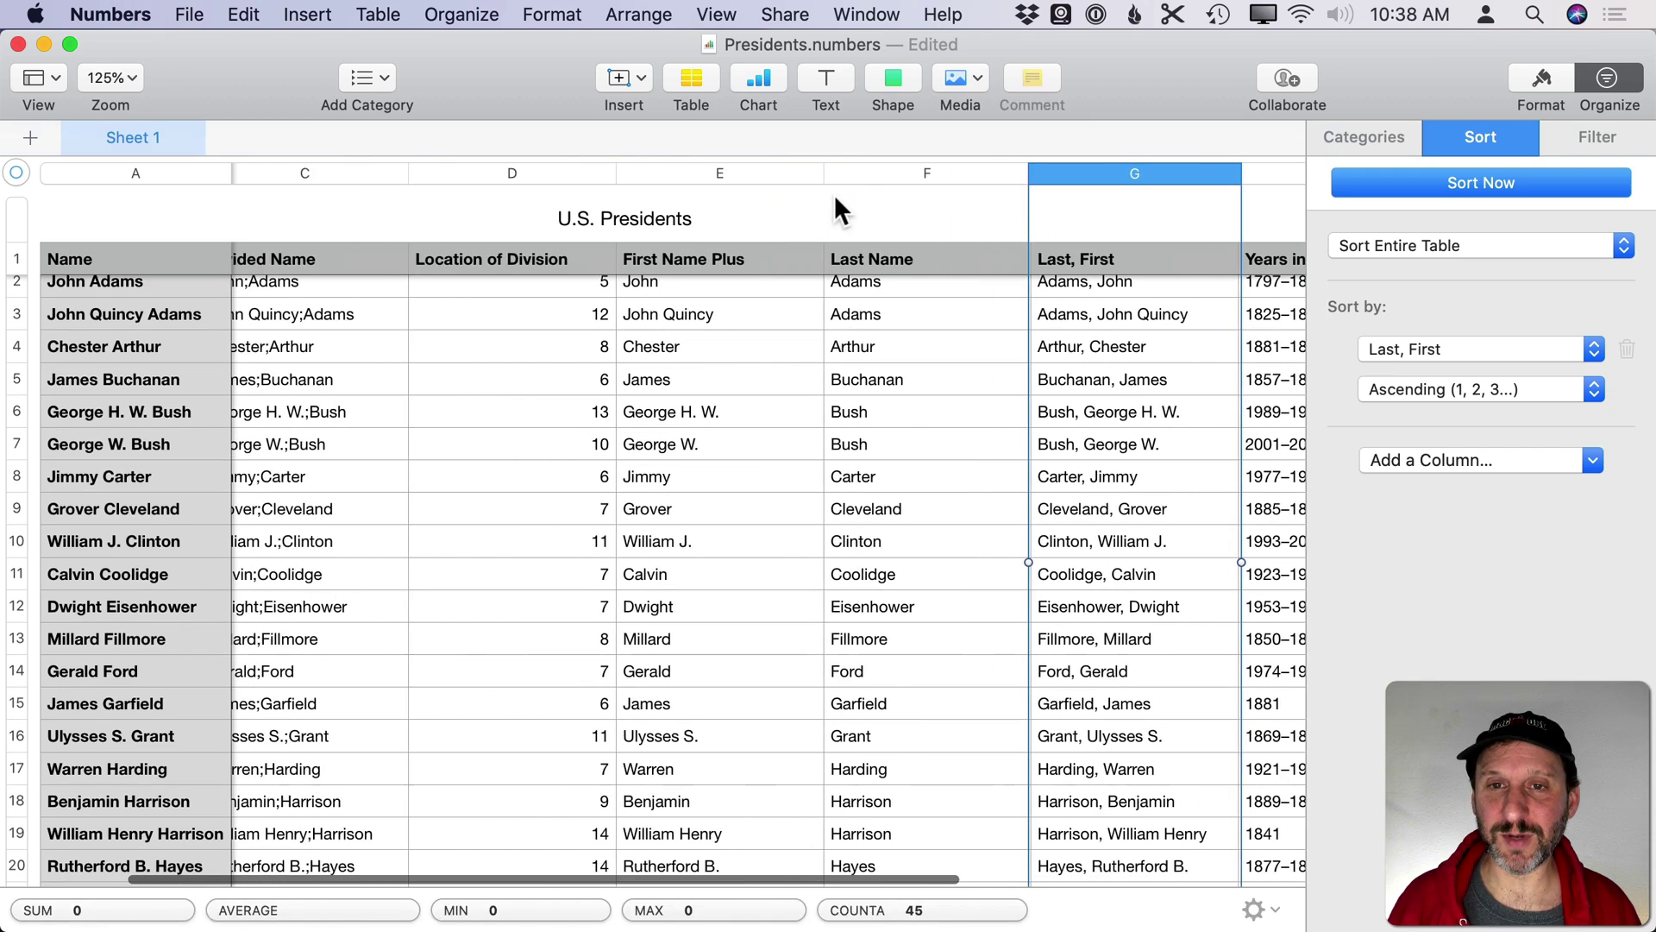
pyautogui.keyDown('shift'); pyautogui.click(355, 169); pyautogui.keyUp('shift')
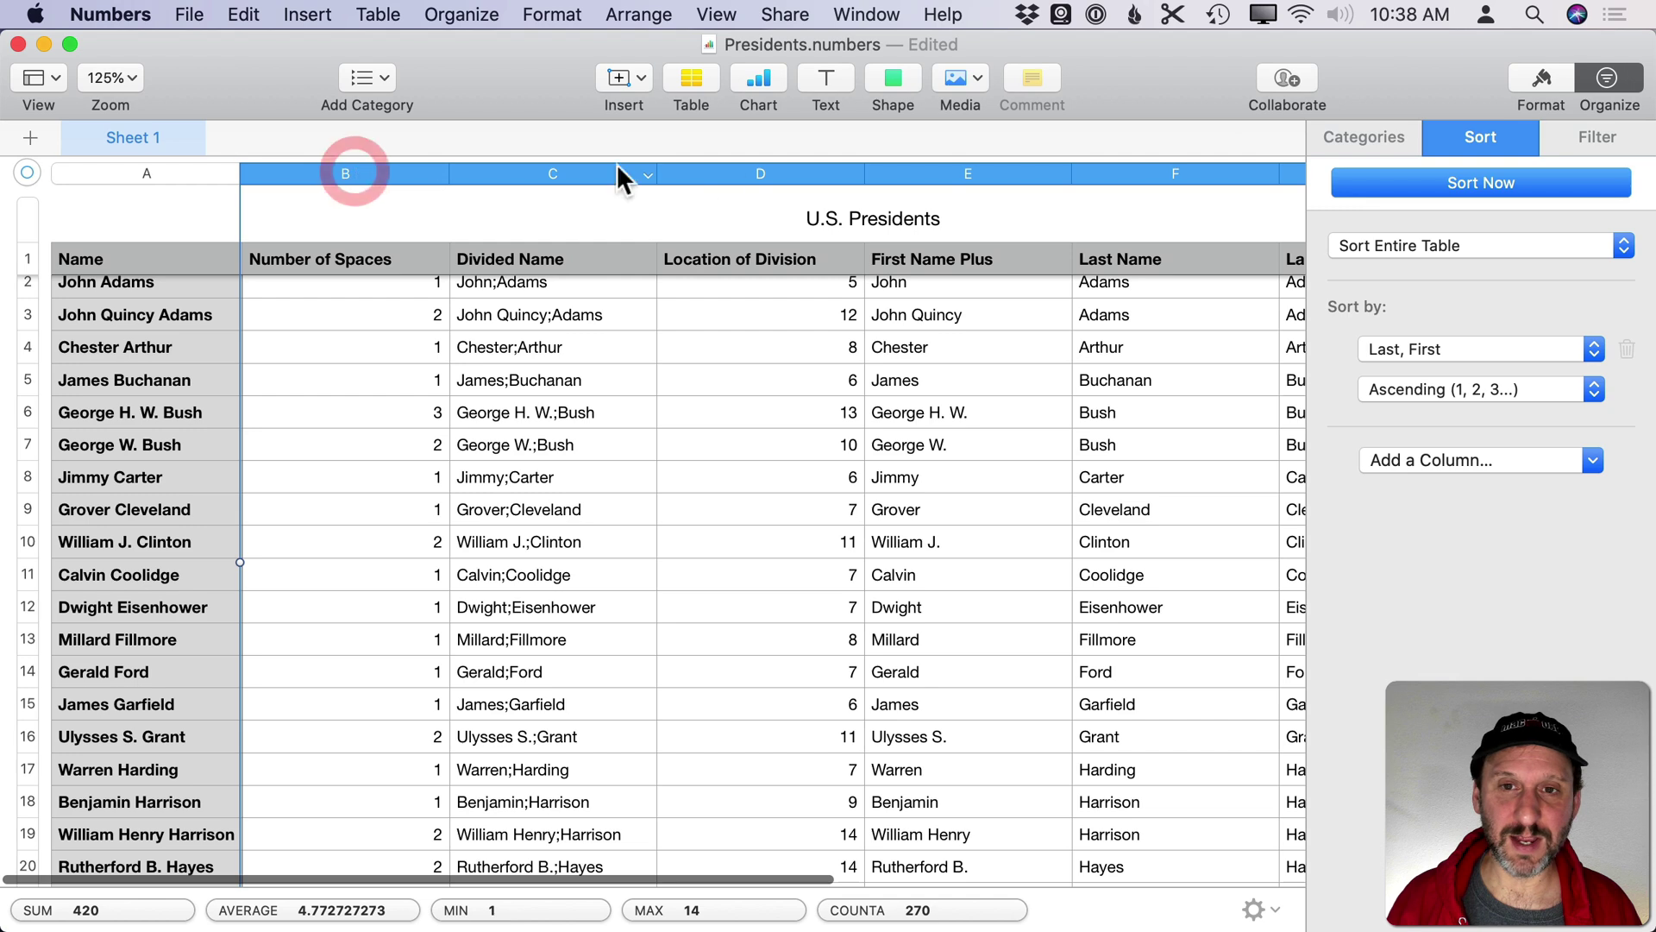
pyautogui.hscroll(5, 717, 178)
pyautogui.click(377, 15)
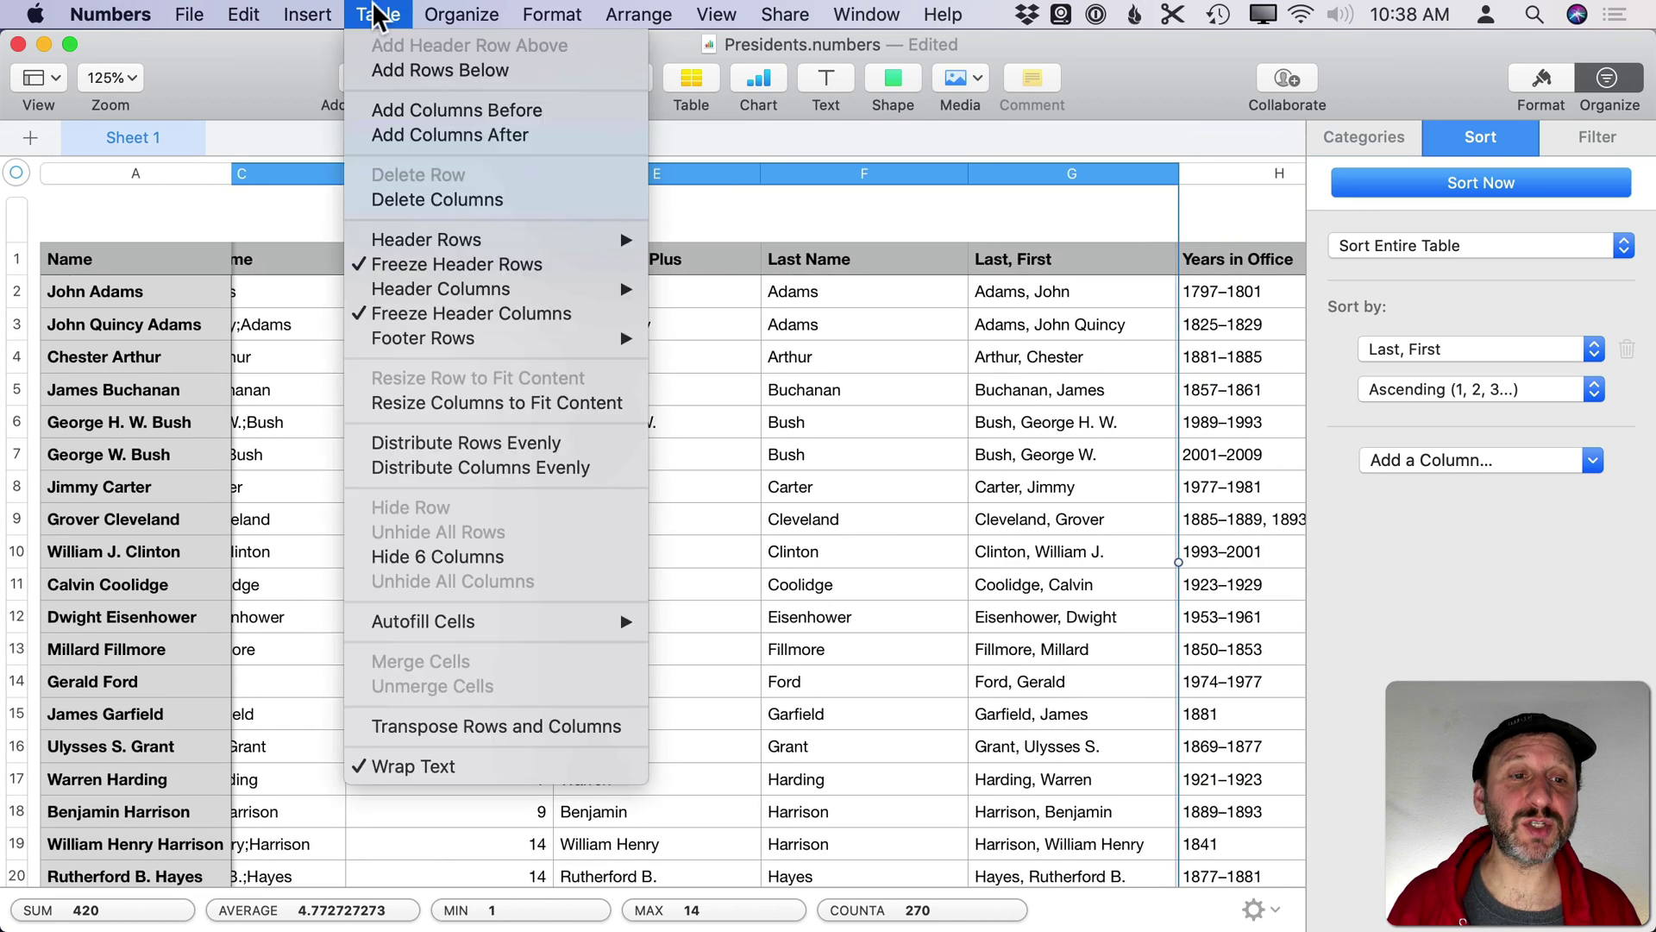
pyautogui.click(454, 557)
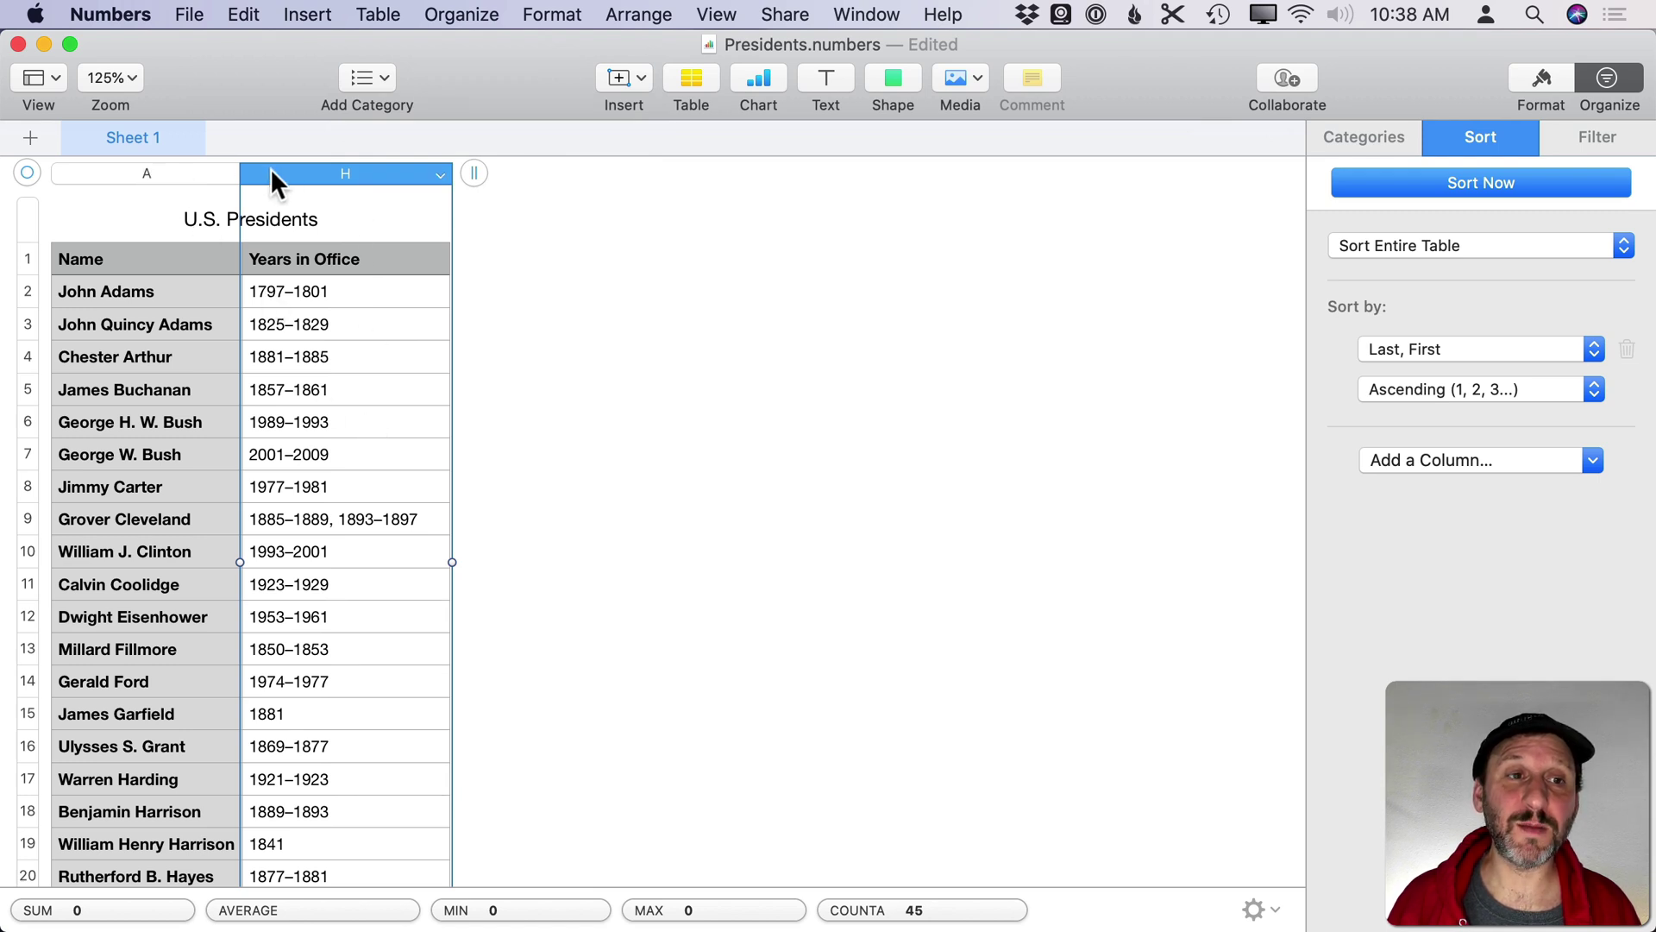
pyautogui.click(547, 272)
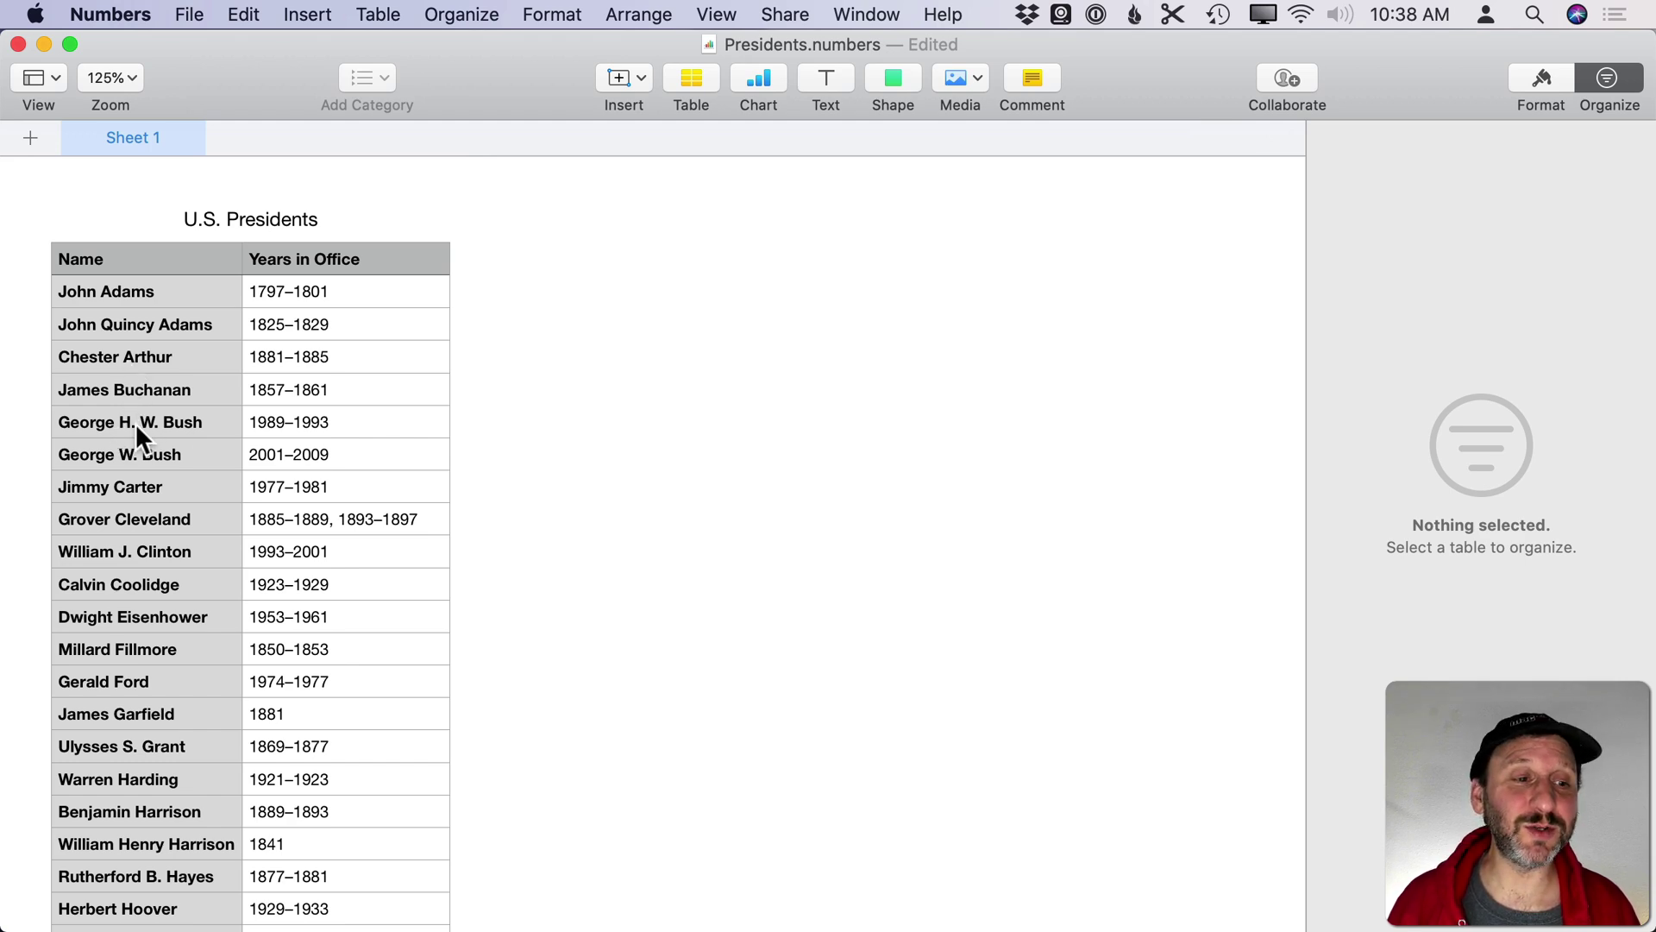
pyautogui.scroll(-10, 174, 539)
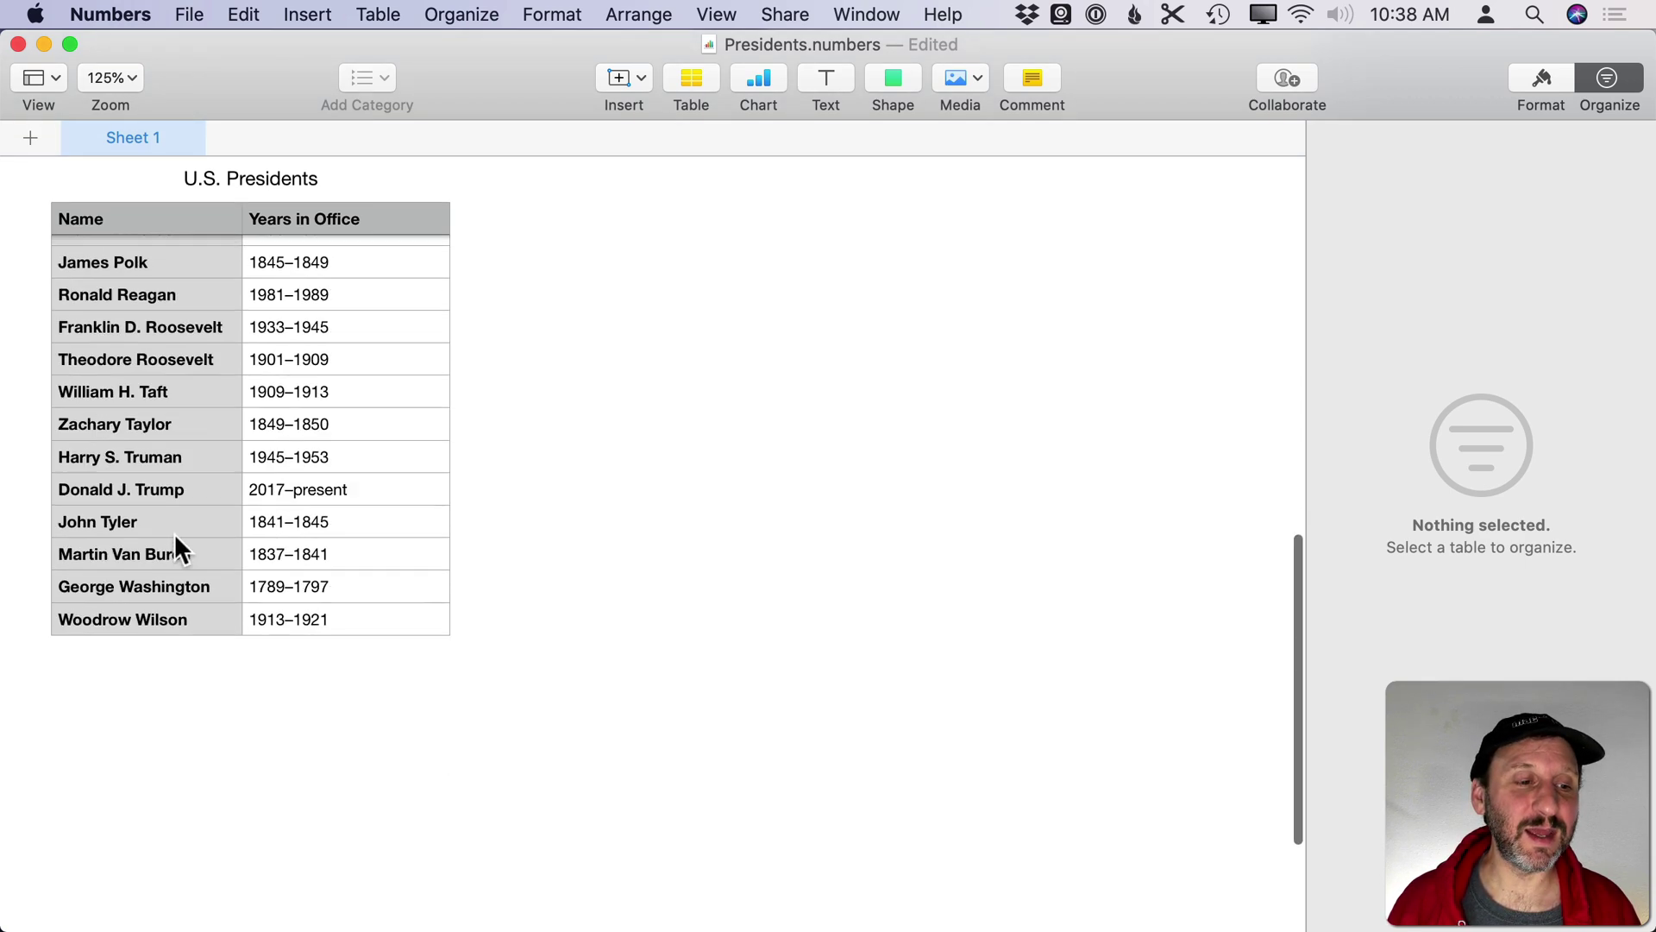